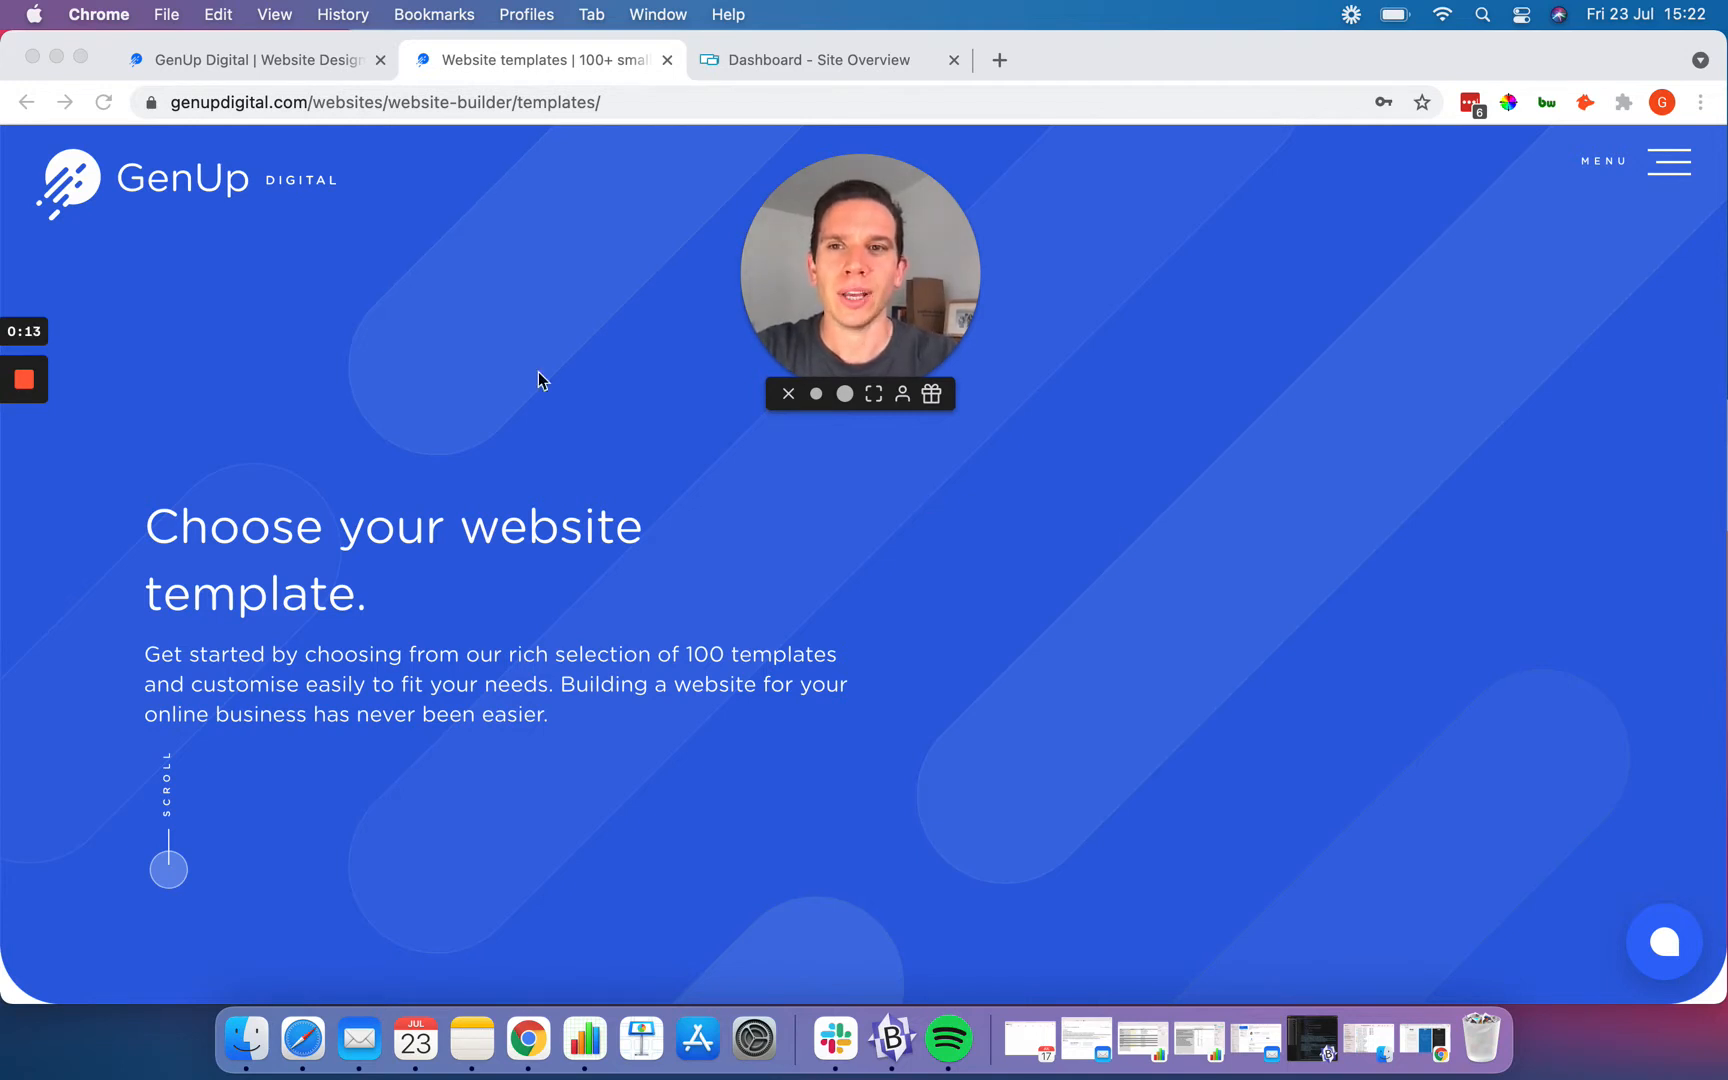
Step: Browse the GenUp Digital website template gallery to examine the available templates and category filters
{"action": "left_click", "coordinate": [222, 62]}
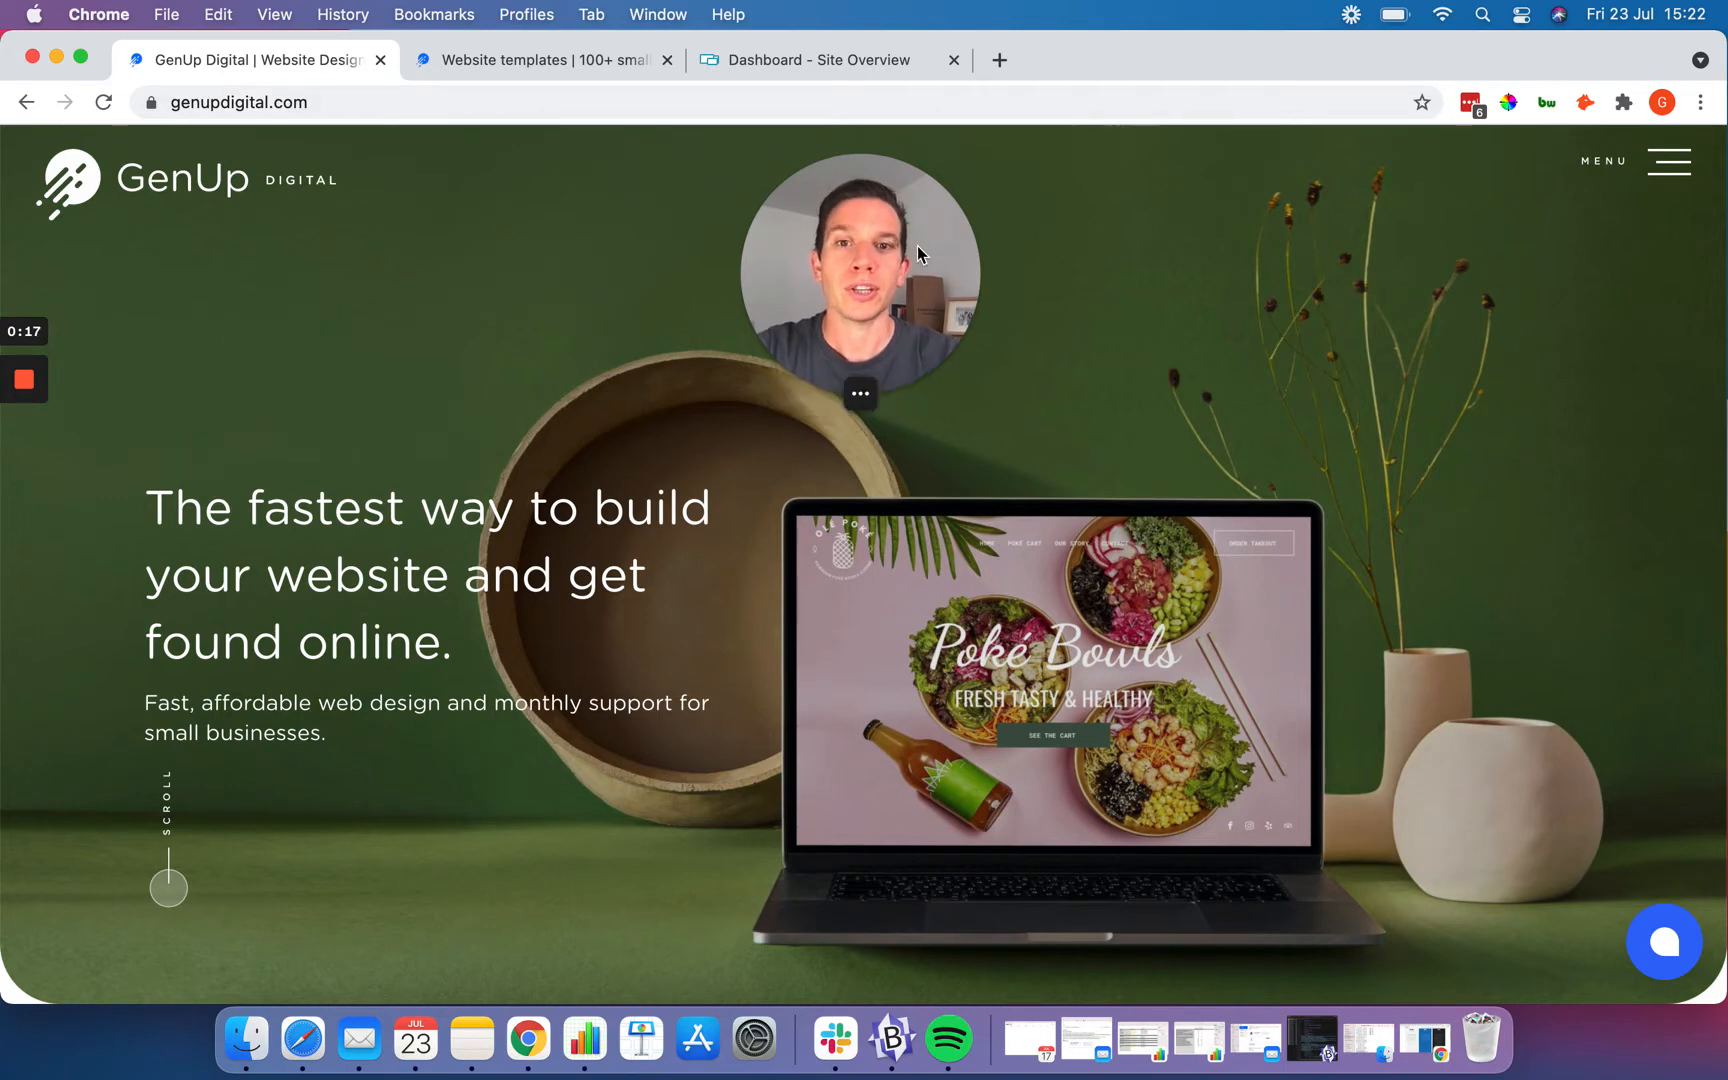
{"action": "left_click_drag", "start_coordinate": [854, 269], "coordinate": [1286, 262]}
{"action": "left_click", "coordinate": [510, 70]}
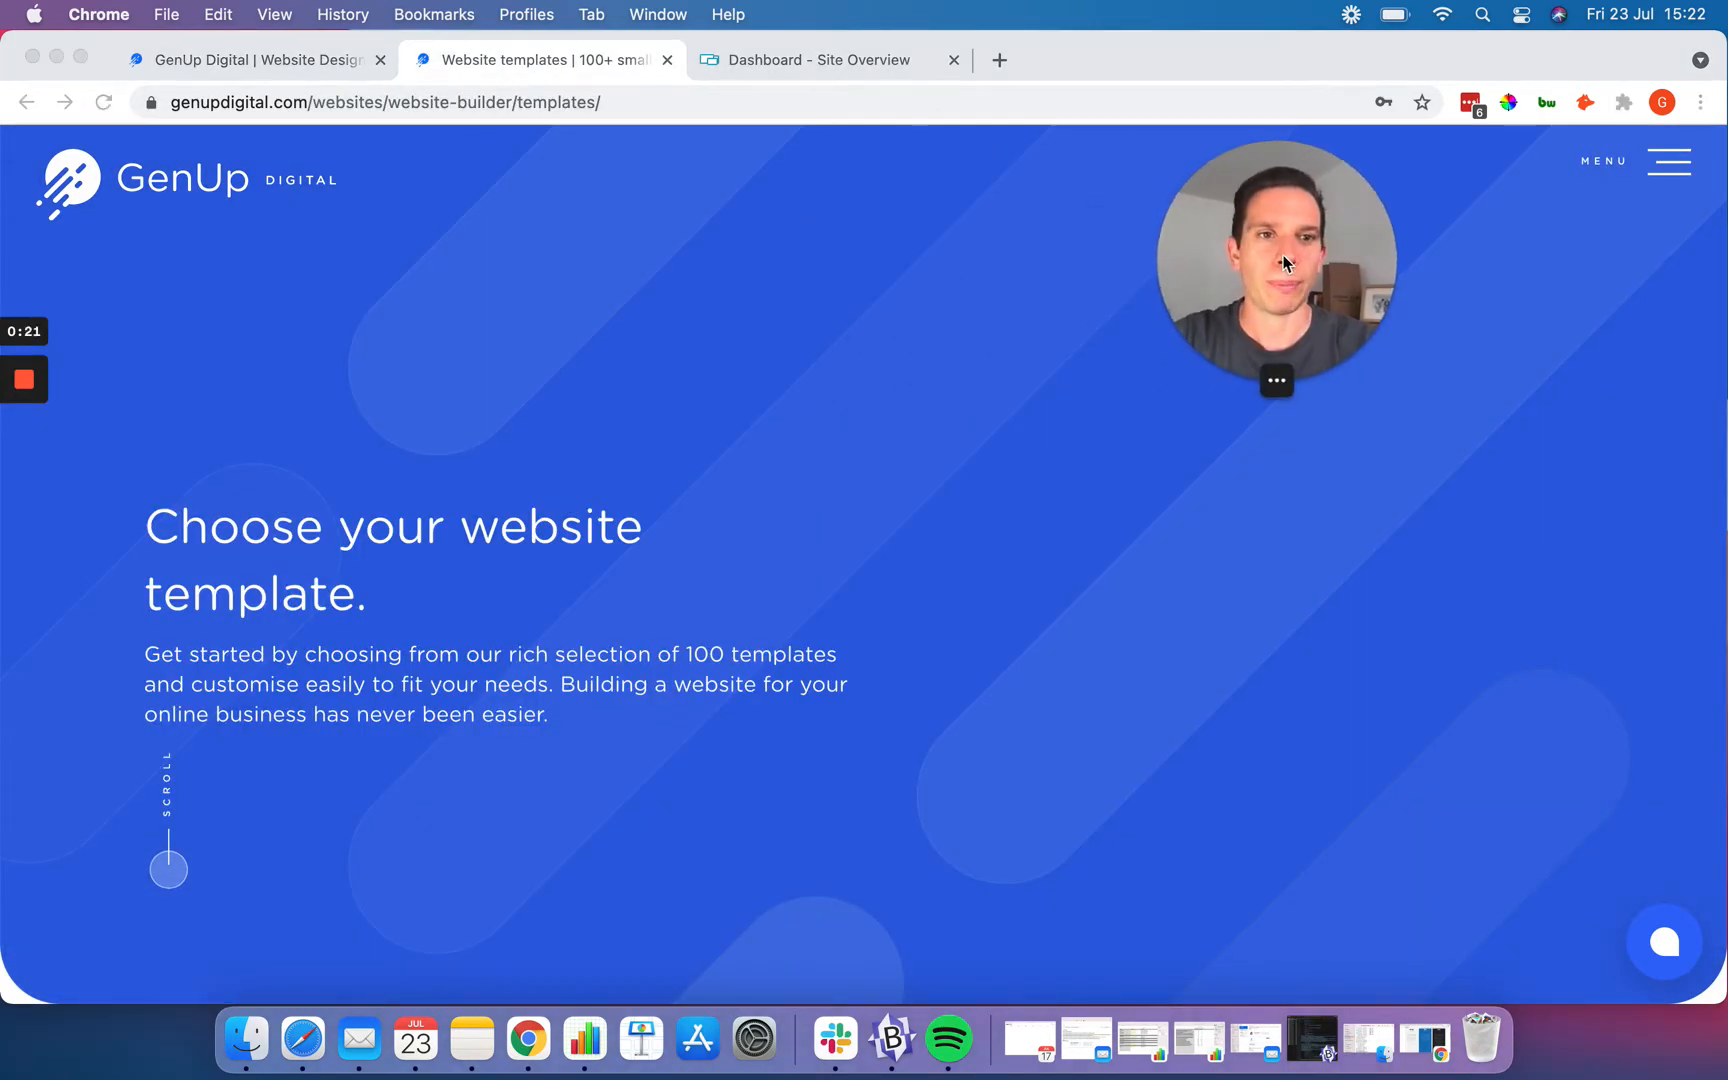
{"action": "scroll", "coordinate": [429, 430], "scroll_direction": "down", "scroll_amount": 15}
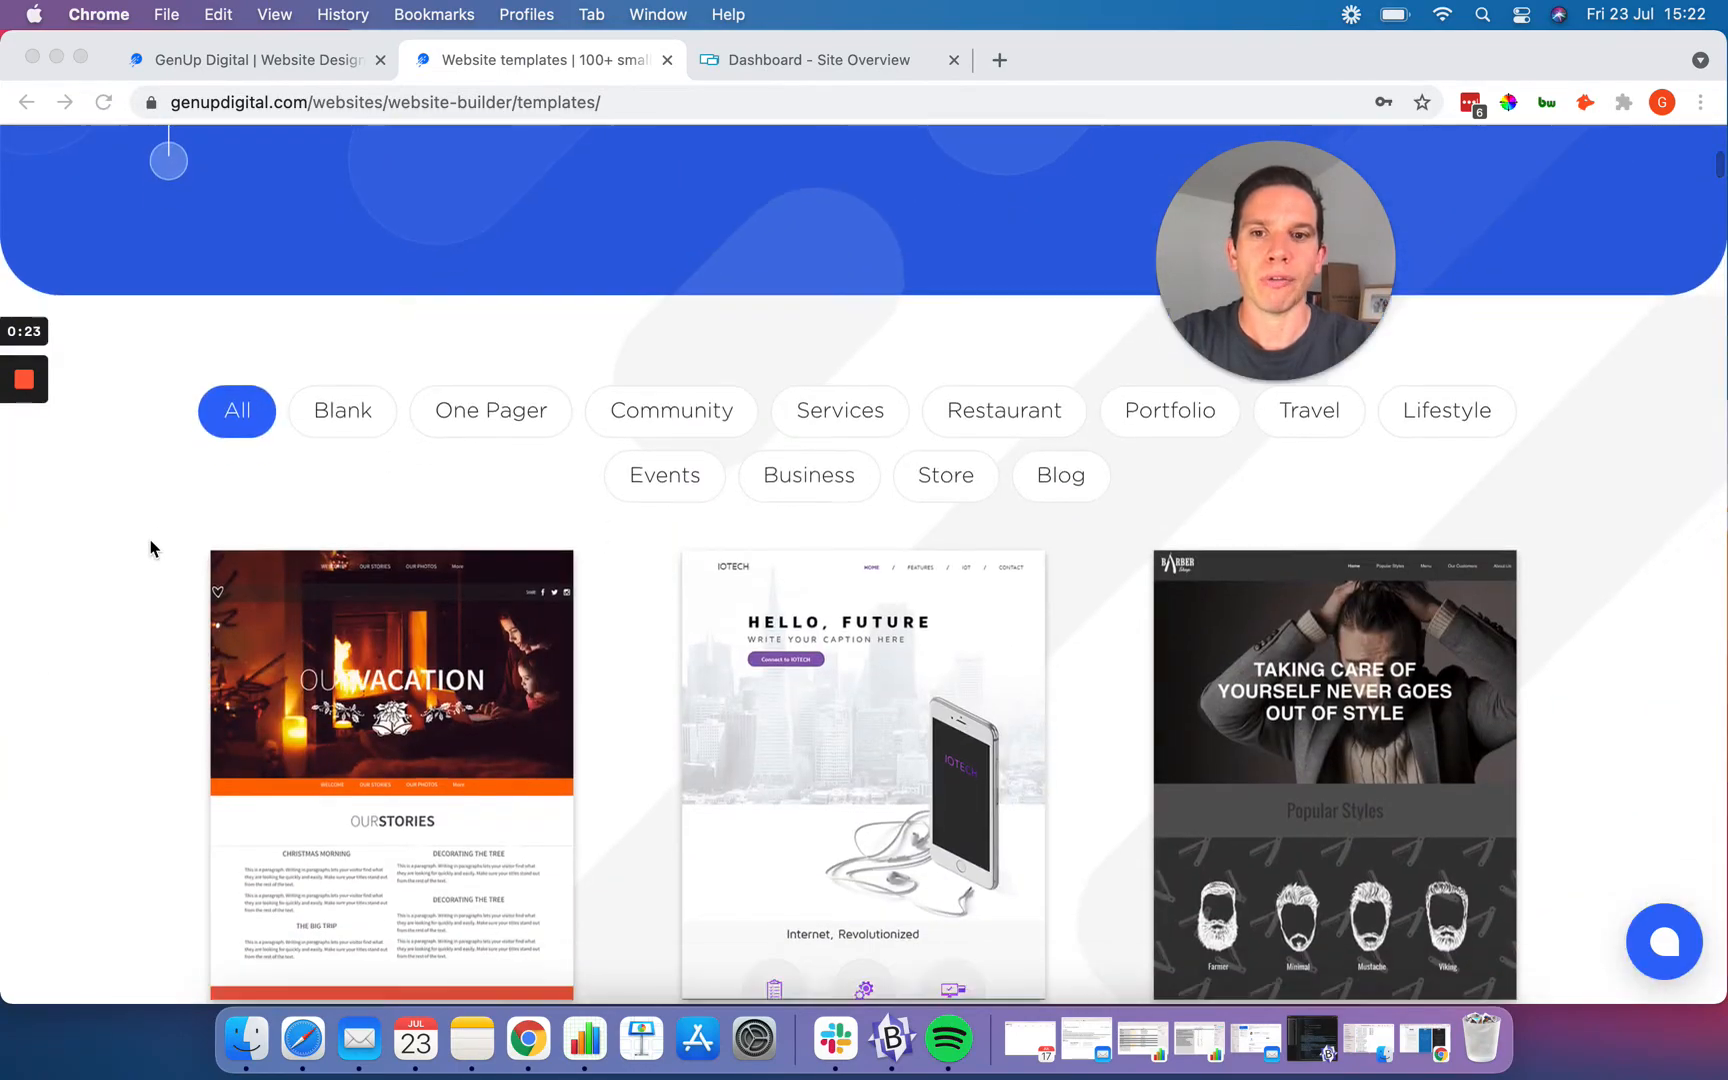
{"action": "scroll", "coordinate": [150, 548], "scroll_direction": "down", "scroll_amount": 20}
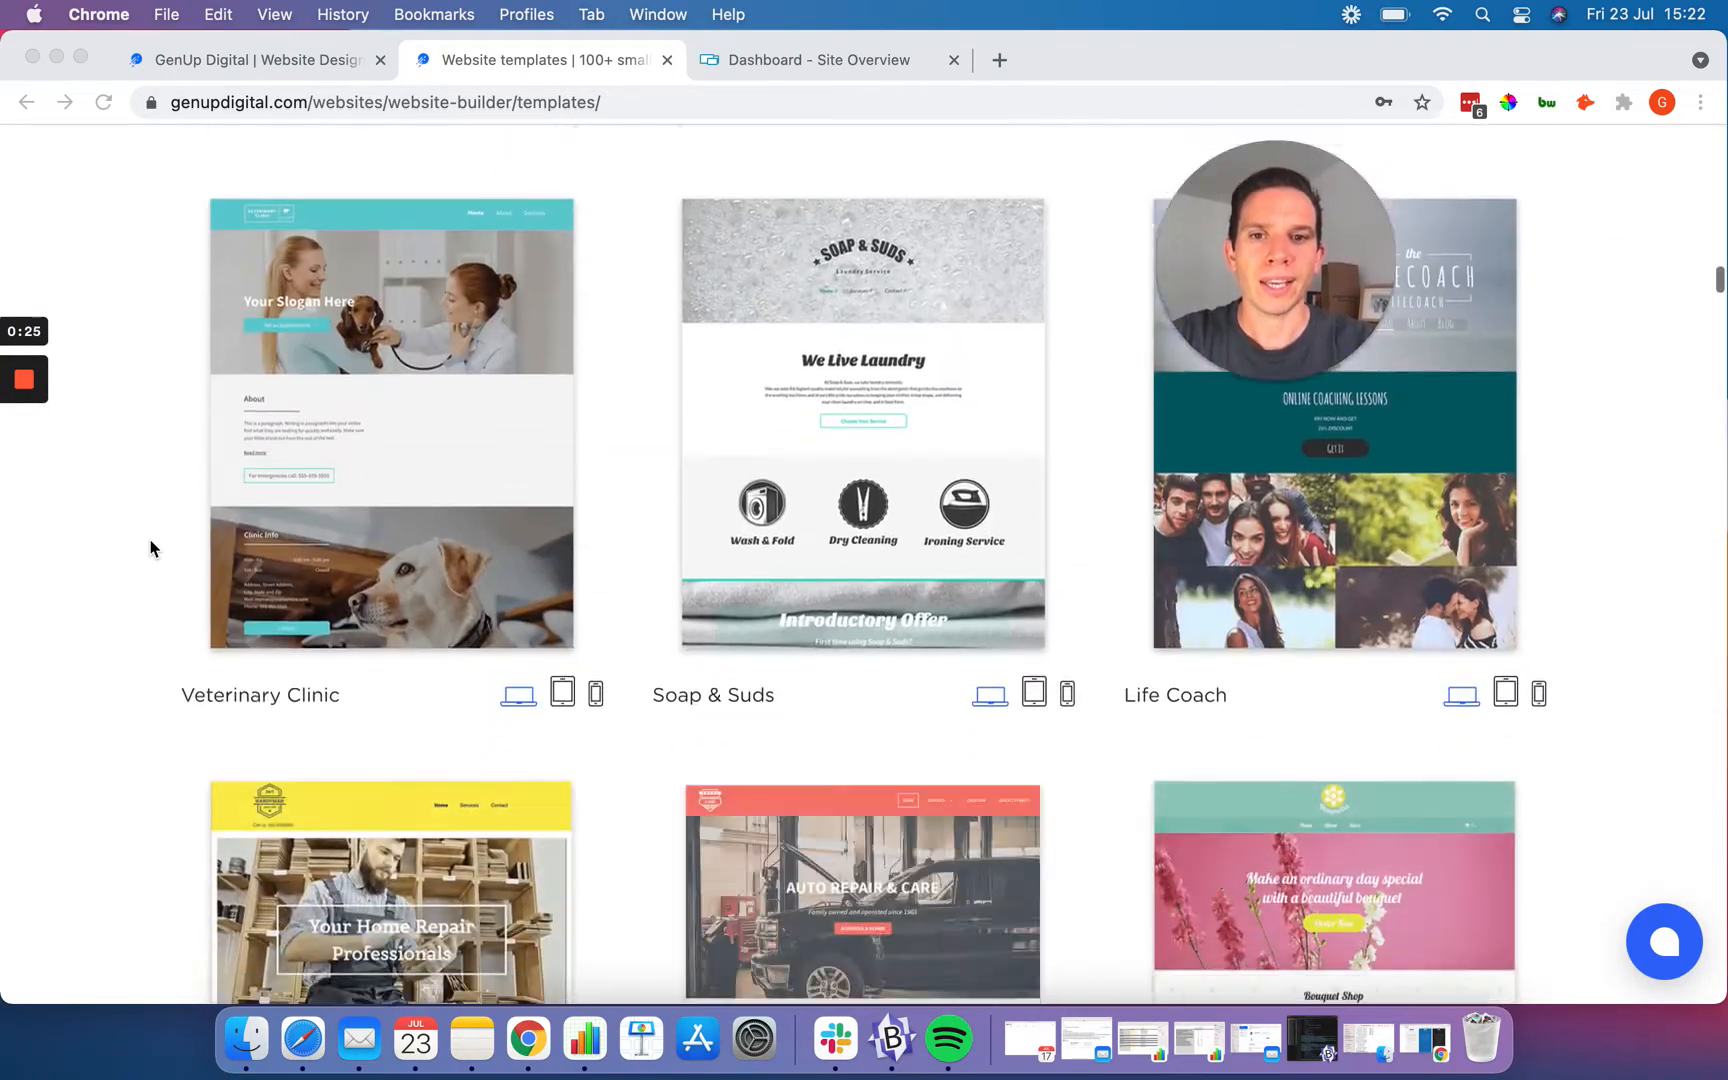
{"action": "scroll", "coordinate": [150, 548], "scroll_direction": "down", "scroll_amount": 20}
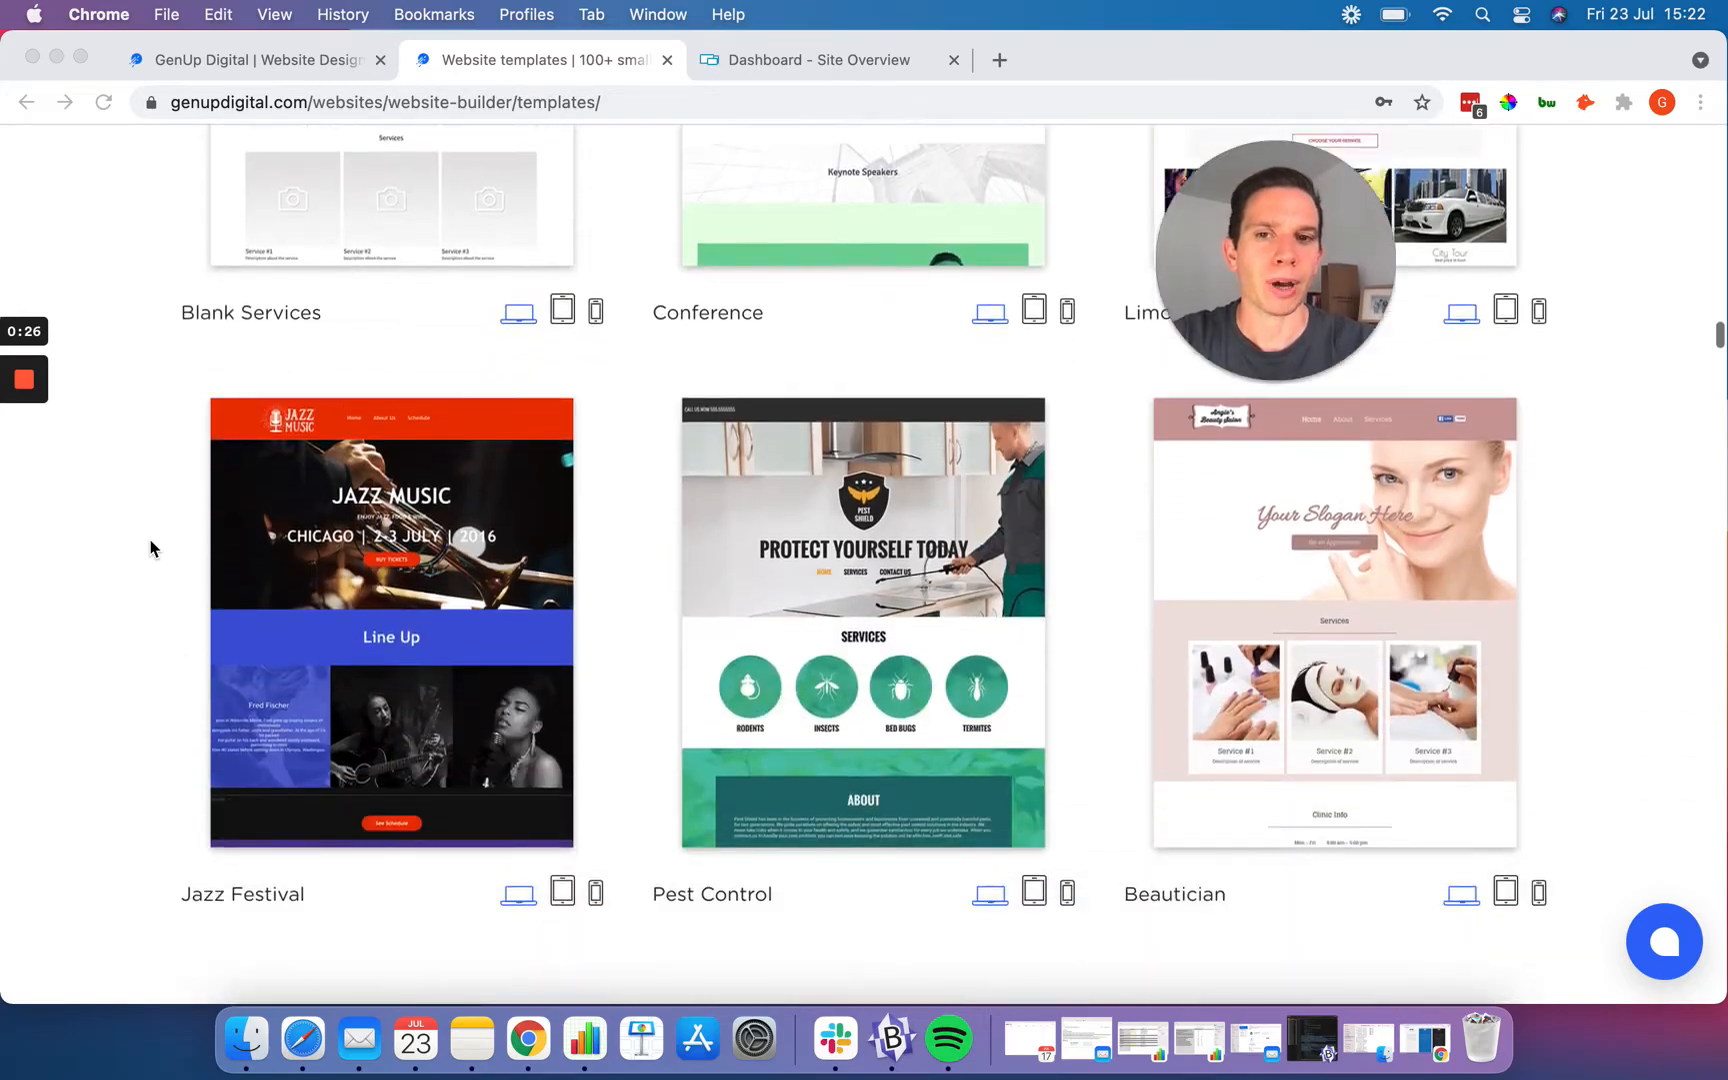
{"action": "scroll", "coordinate": [150, 548], "scroll_direction": "up", "scroll_amount": 20}
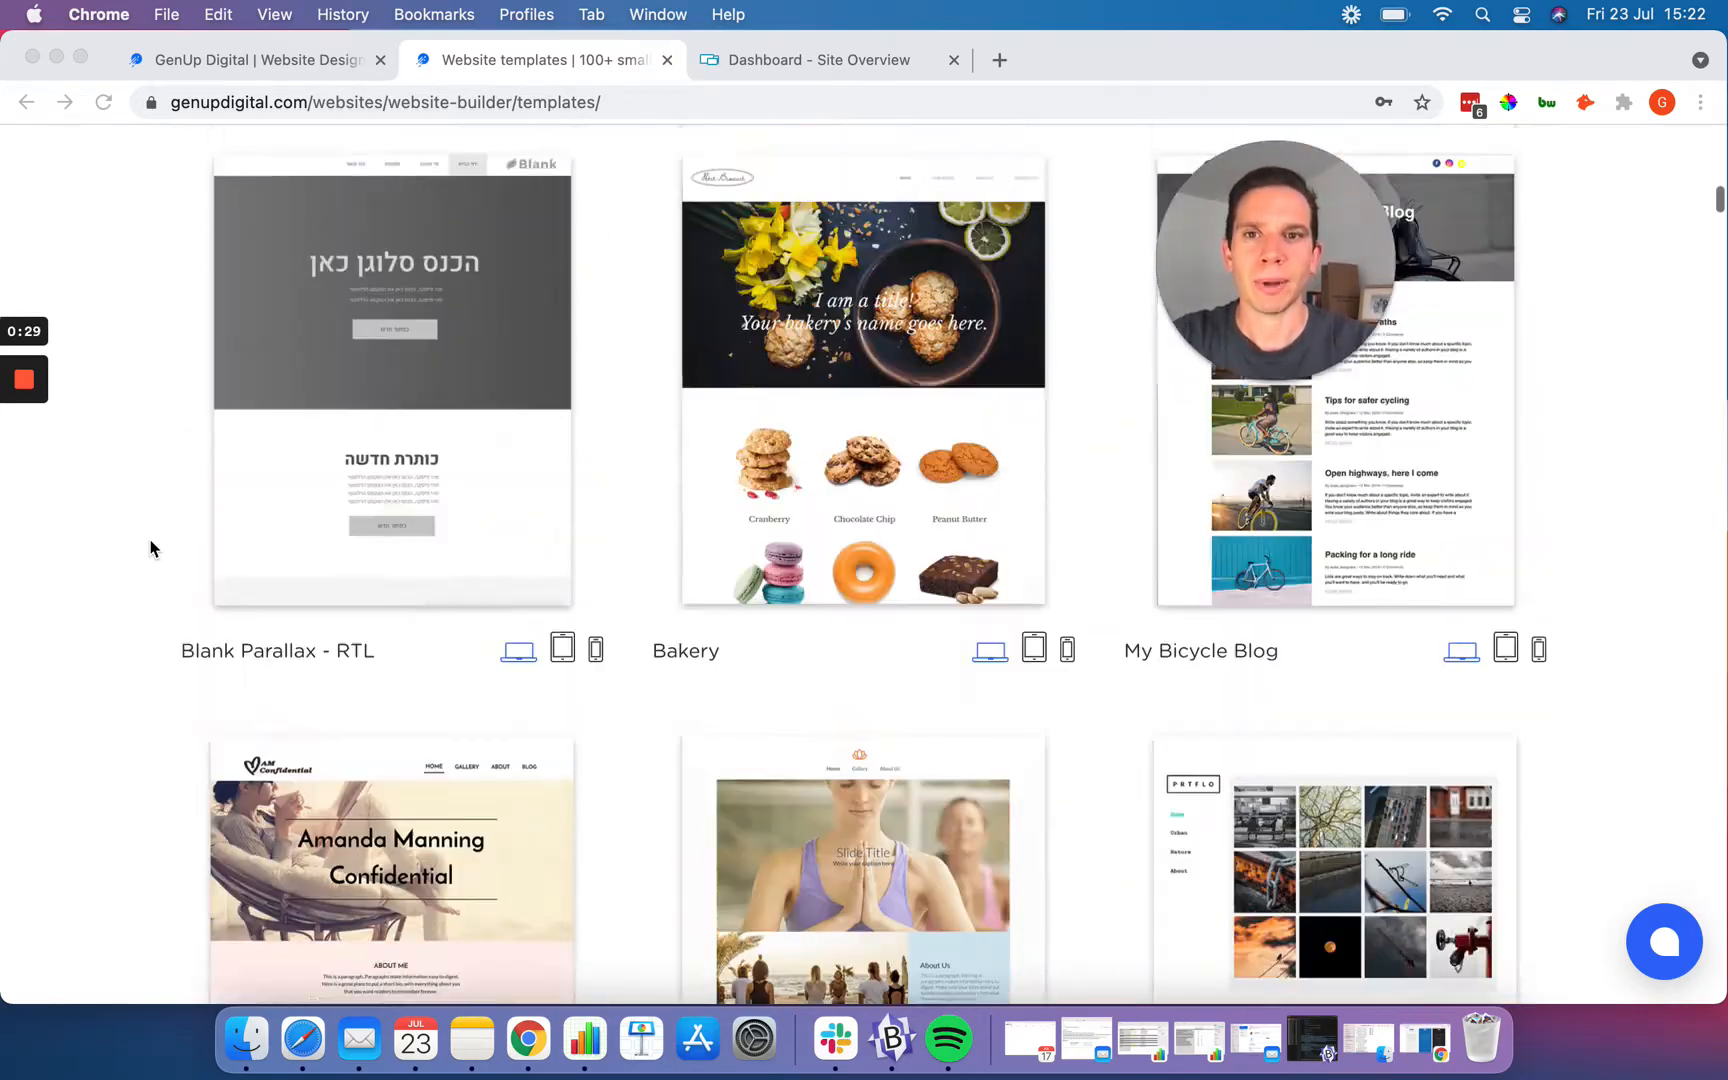
{"action": "scroll", "coordinate": [150, 548], "scroll_direction": "up", "scroll_amount": 15}
{"action": "mouse_move", "coordinate": [1291, 258]}
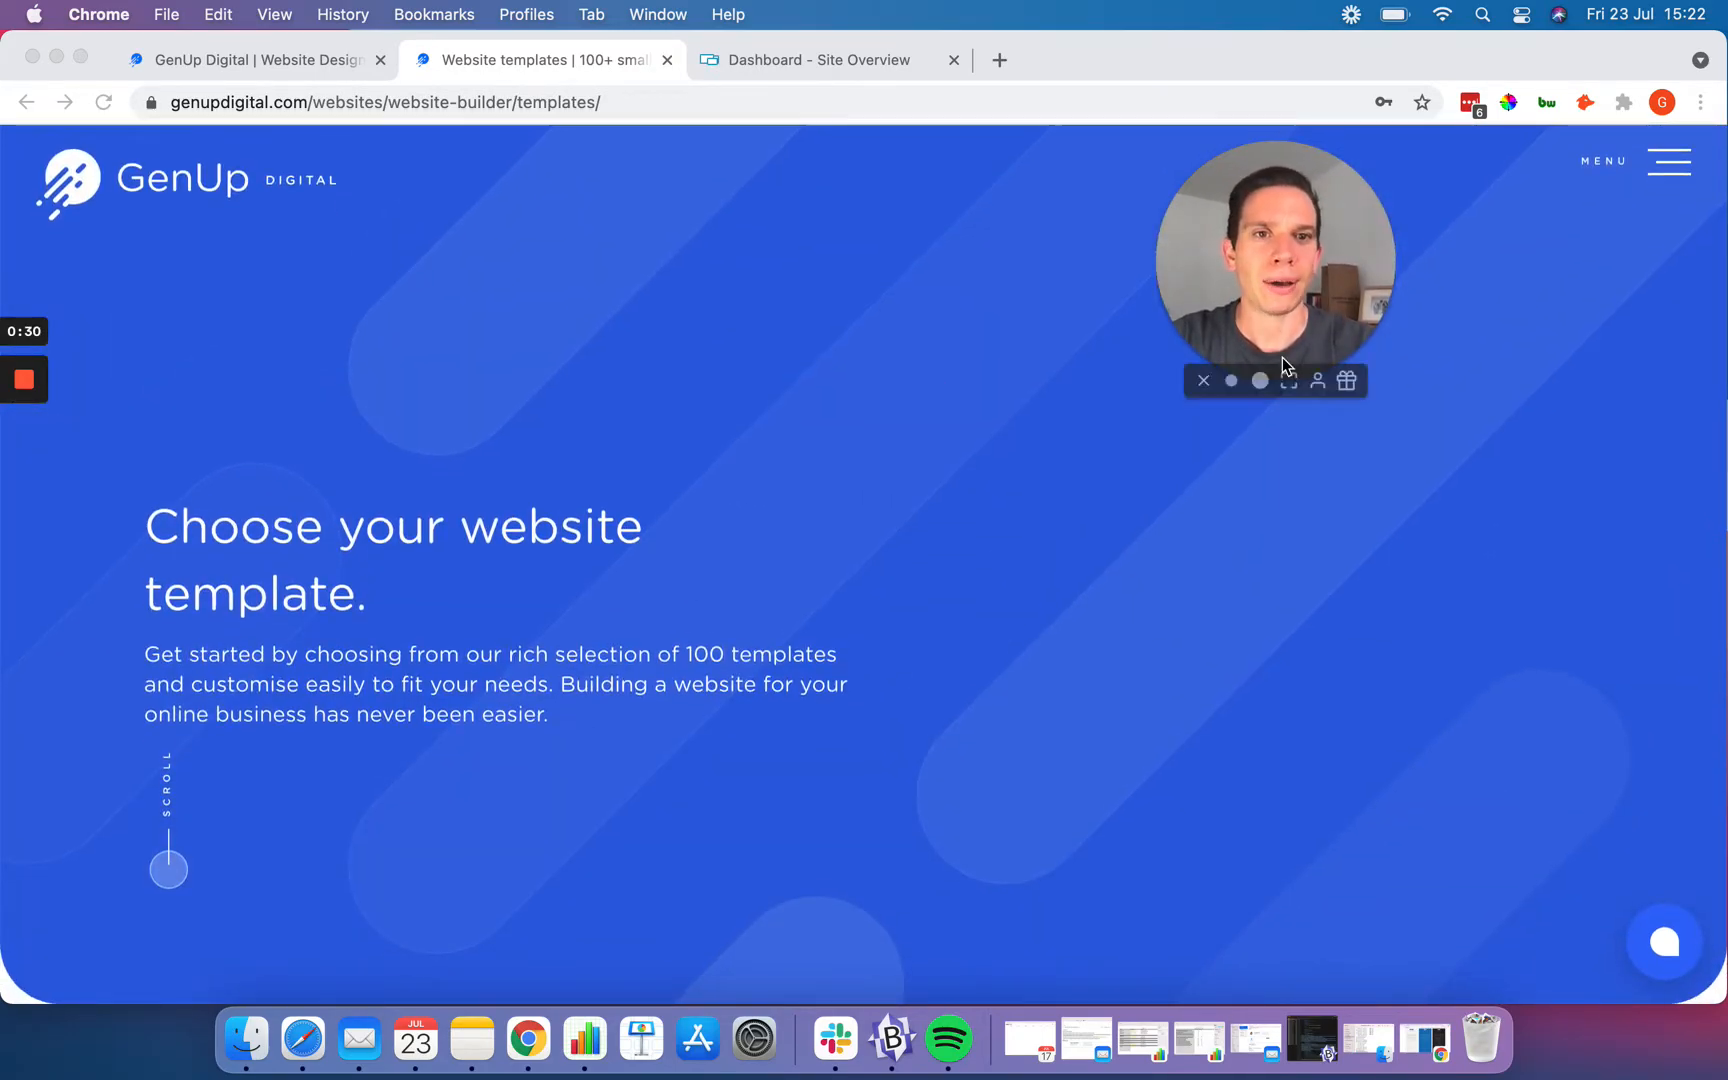
{"action": "left_click_drag", "start_coordinate": [1291, 258], "coordinate": [475, 267]}
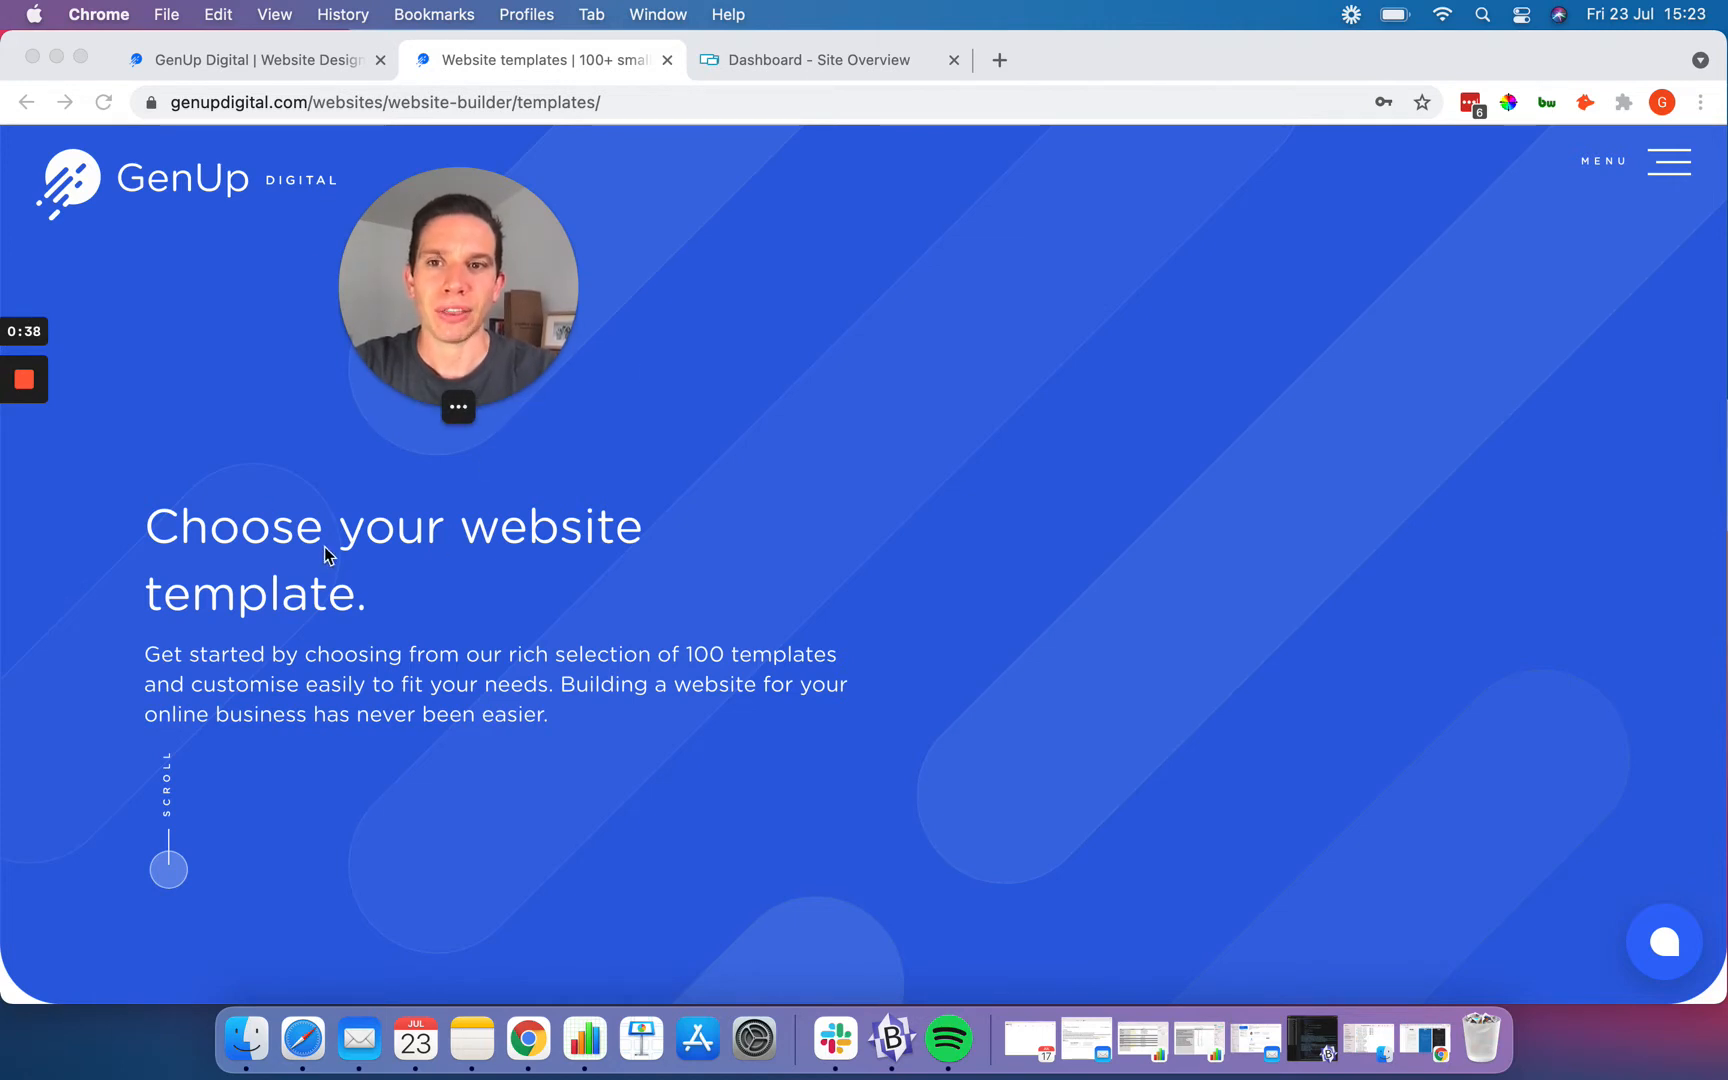
Step: Switch to the website builder dashboard and examine the unpublished site's overview
{"action": "left_click", "coordinate": [829, 58]}
{"action": "left_click_drag", "start_coordinate": [483, 275], "coordinate": [1415, 304]}
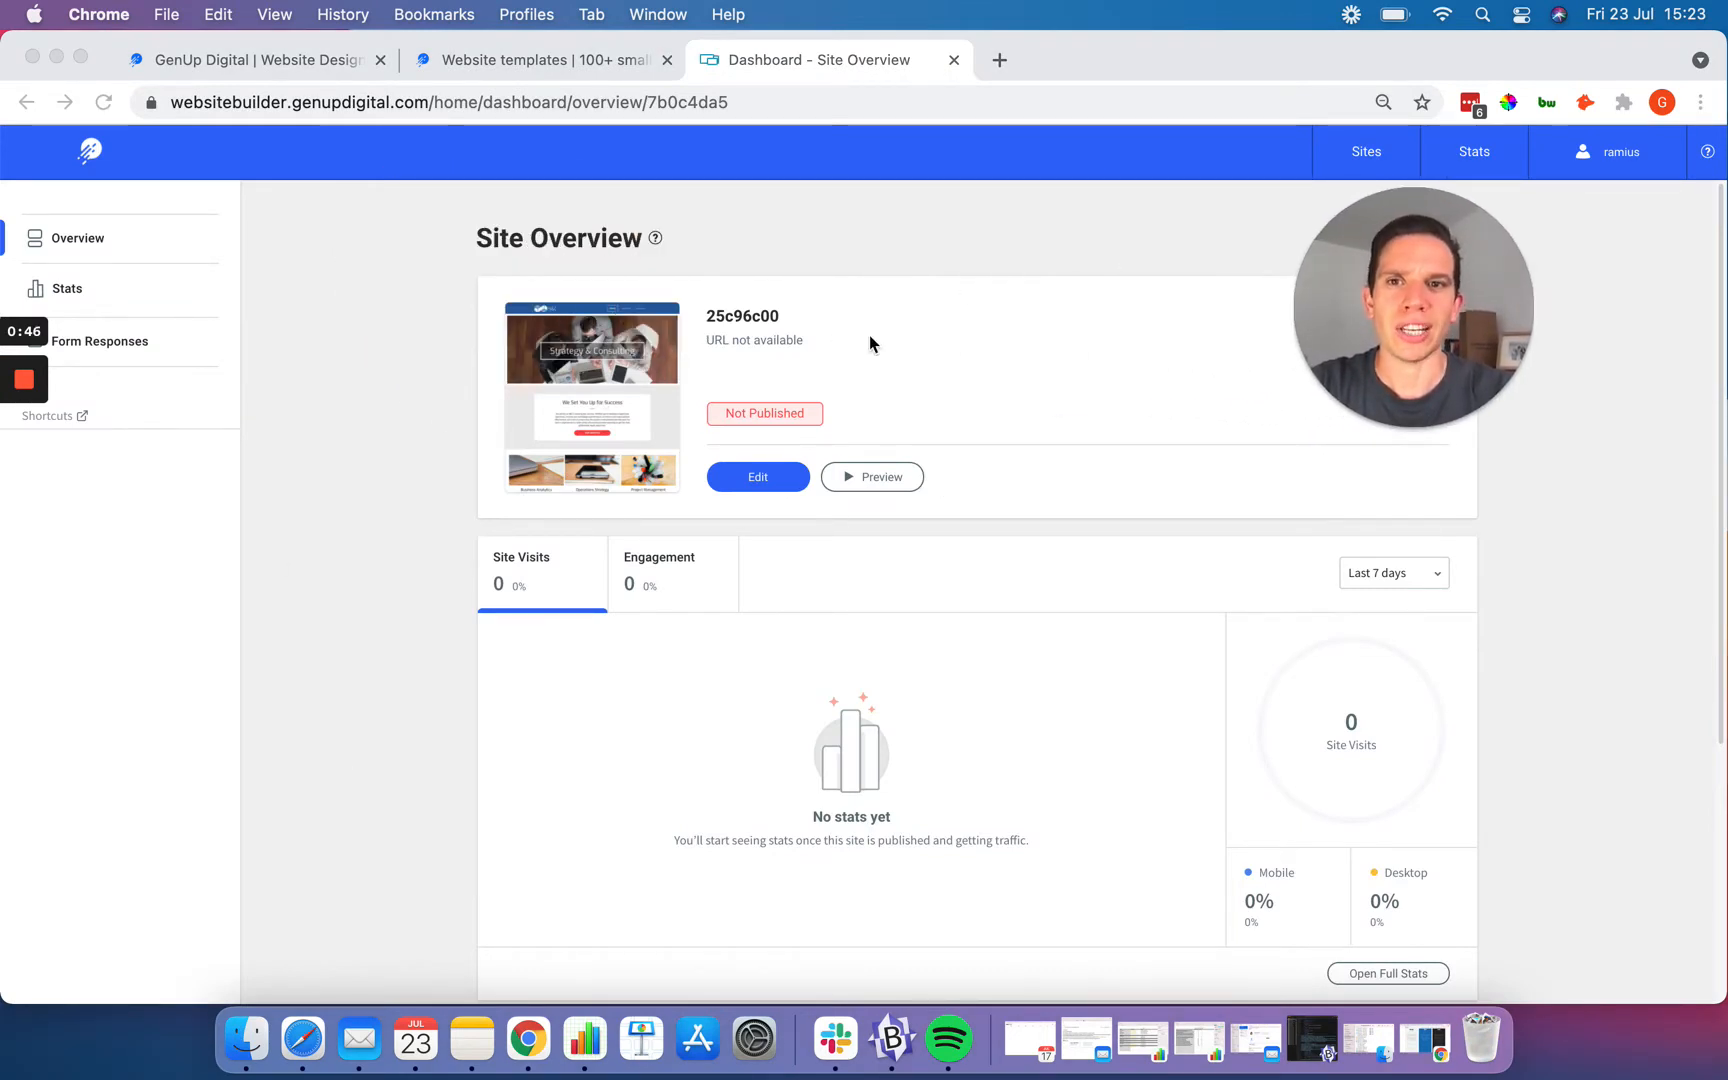
{"action": "left_click_drag", "start_coordinate": [1369, 286], "coordinate": [959, 279]}
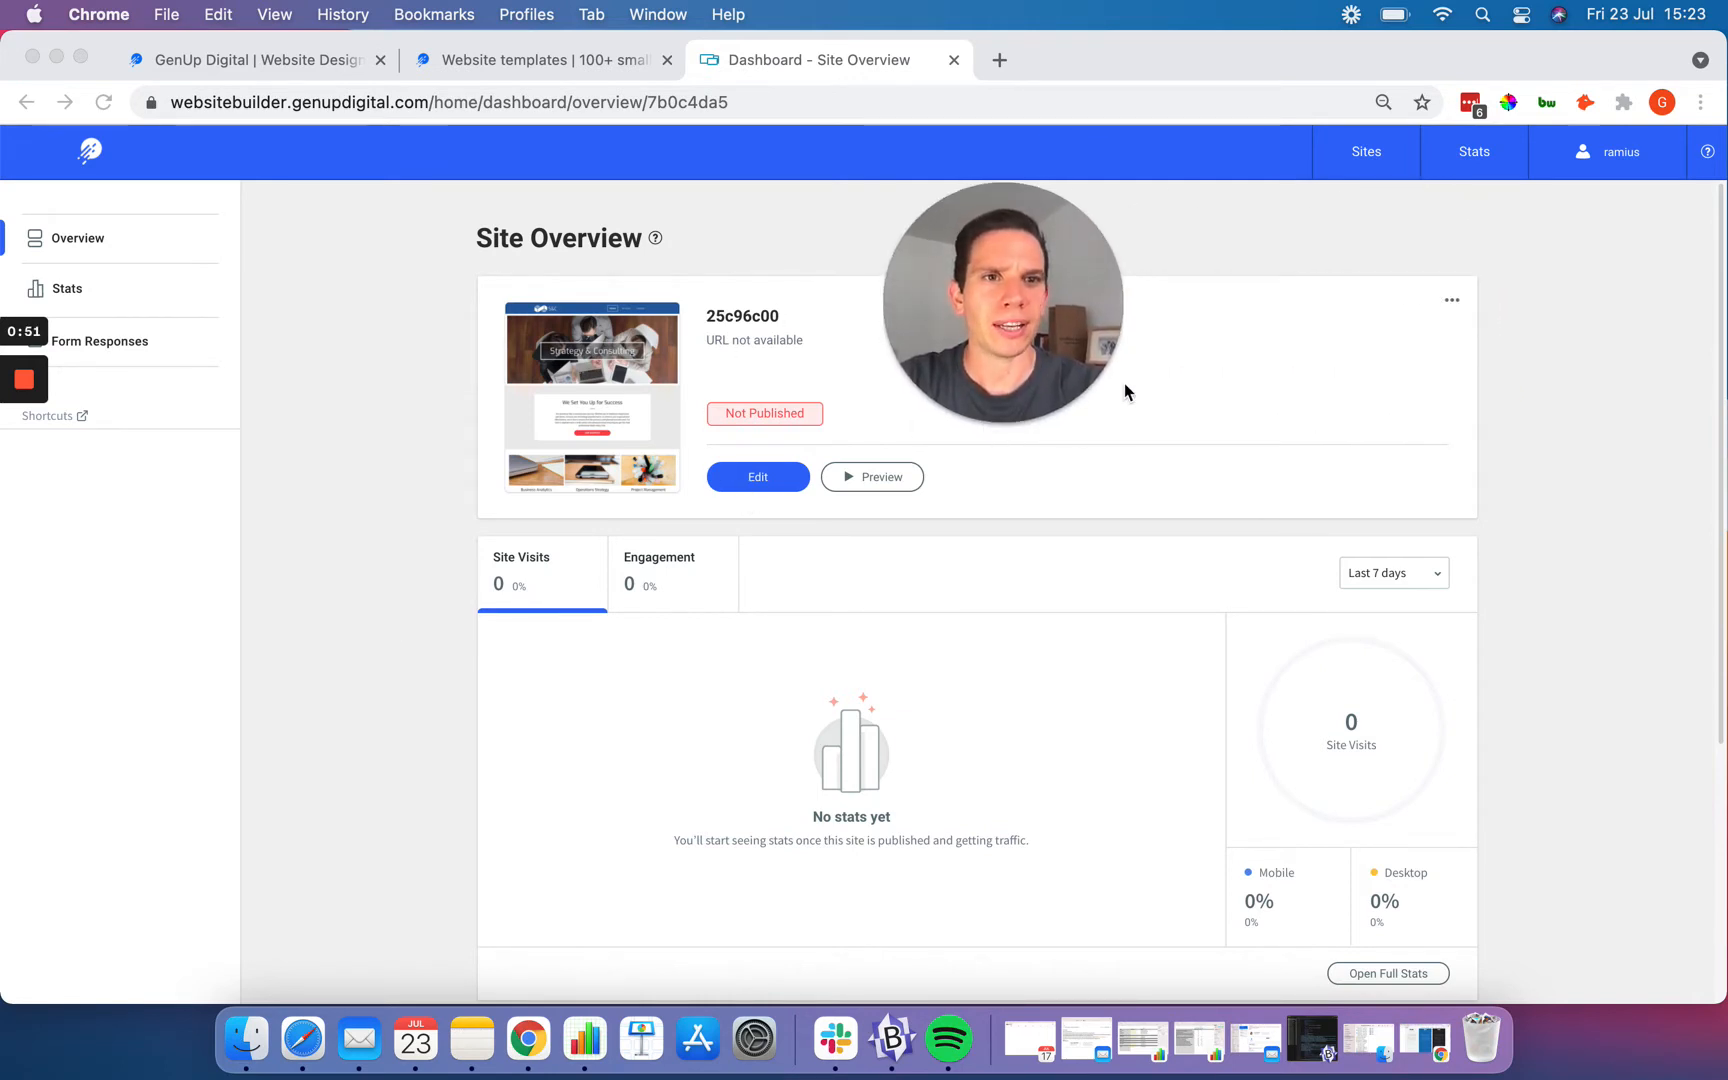
{"action": "left_click", "coordinate": [1255, 280]}
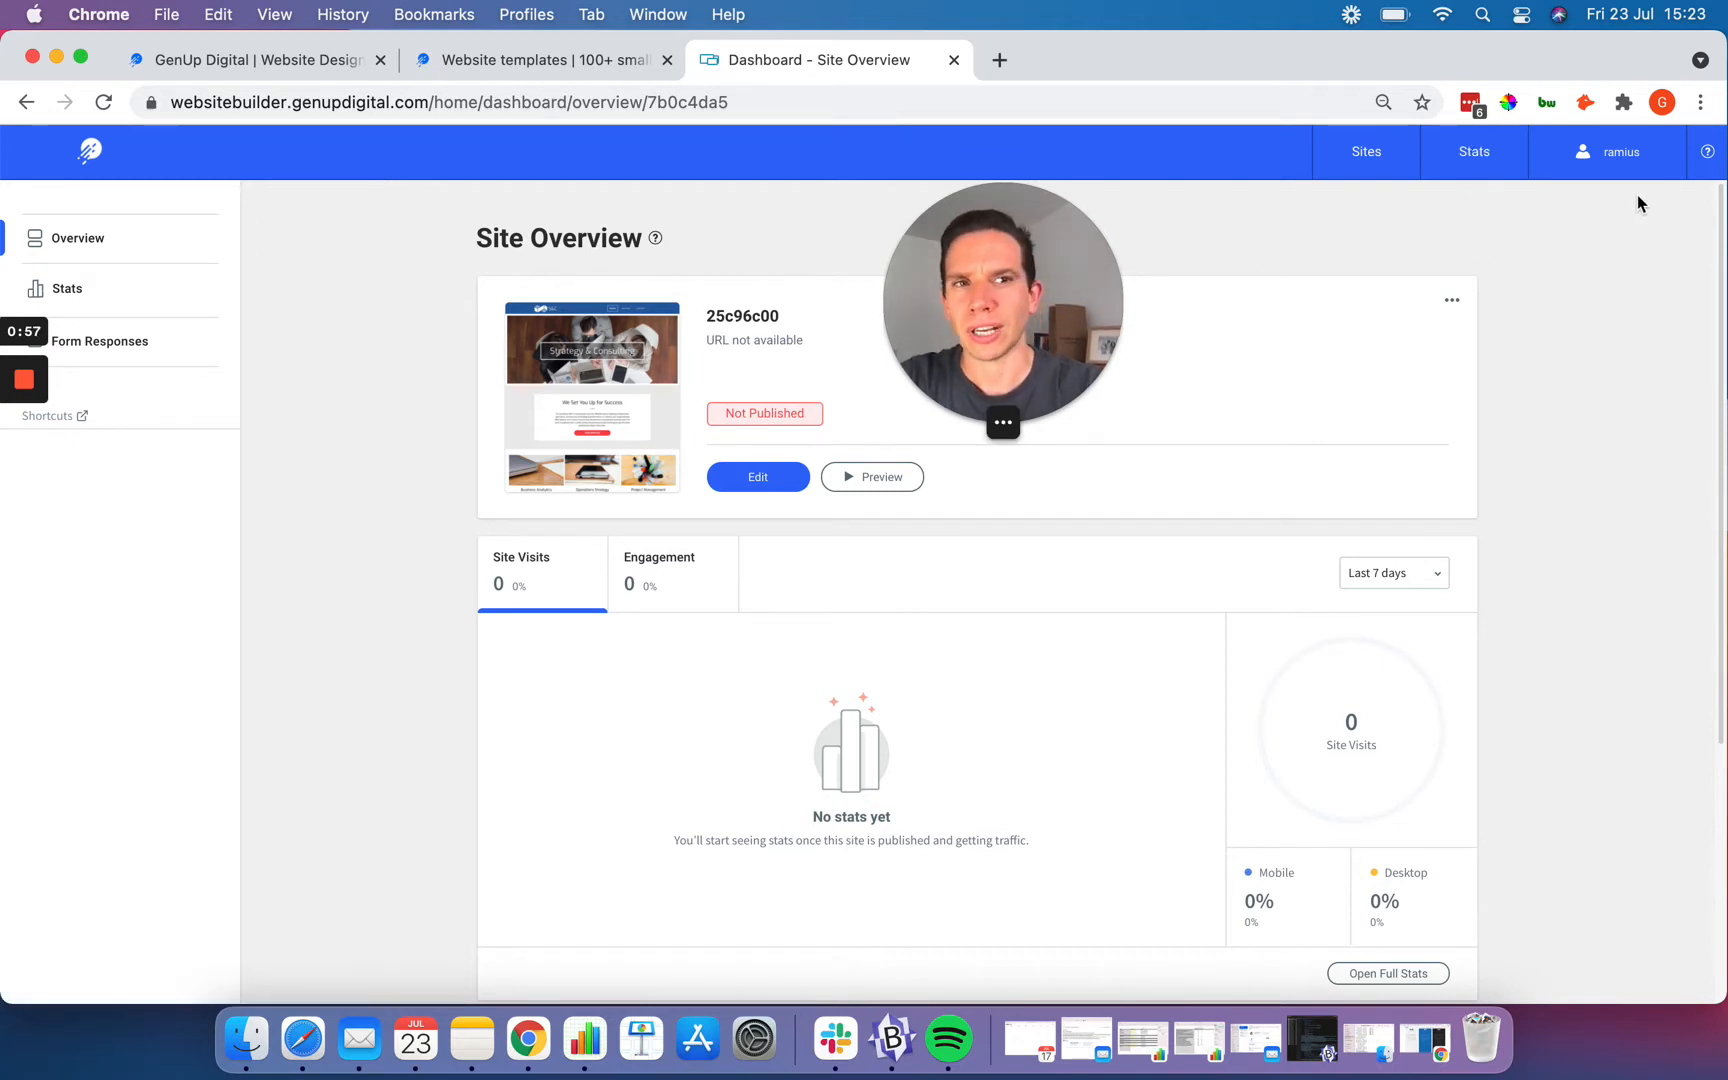
Step: Open the Help Center from the dashboard and look through the Website Builder category's articles
{"action": "left_click", "coordinate": [1705, 163]}
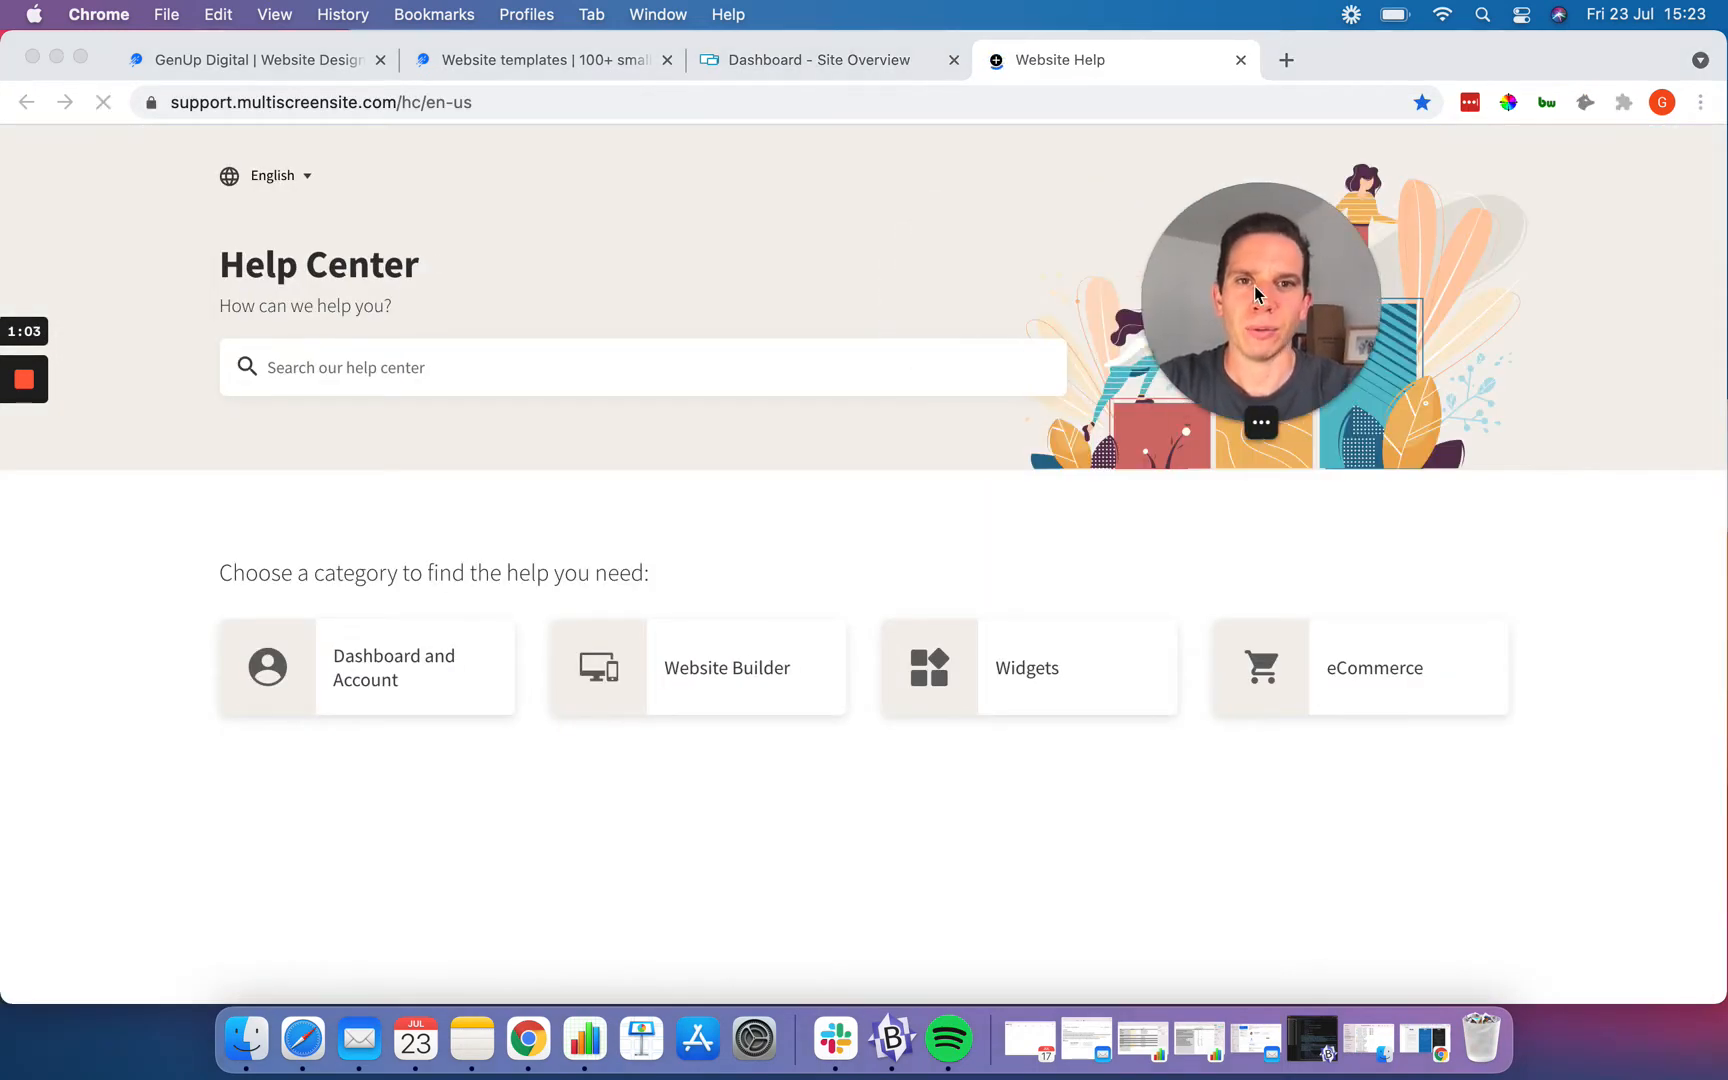
{"action": "left_click_drag", "start_coordinate": [1255, 288], "coordinate": [1261, 305]}
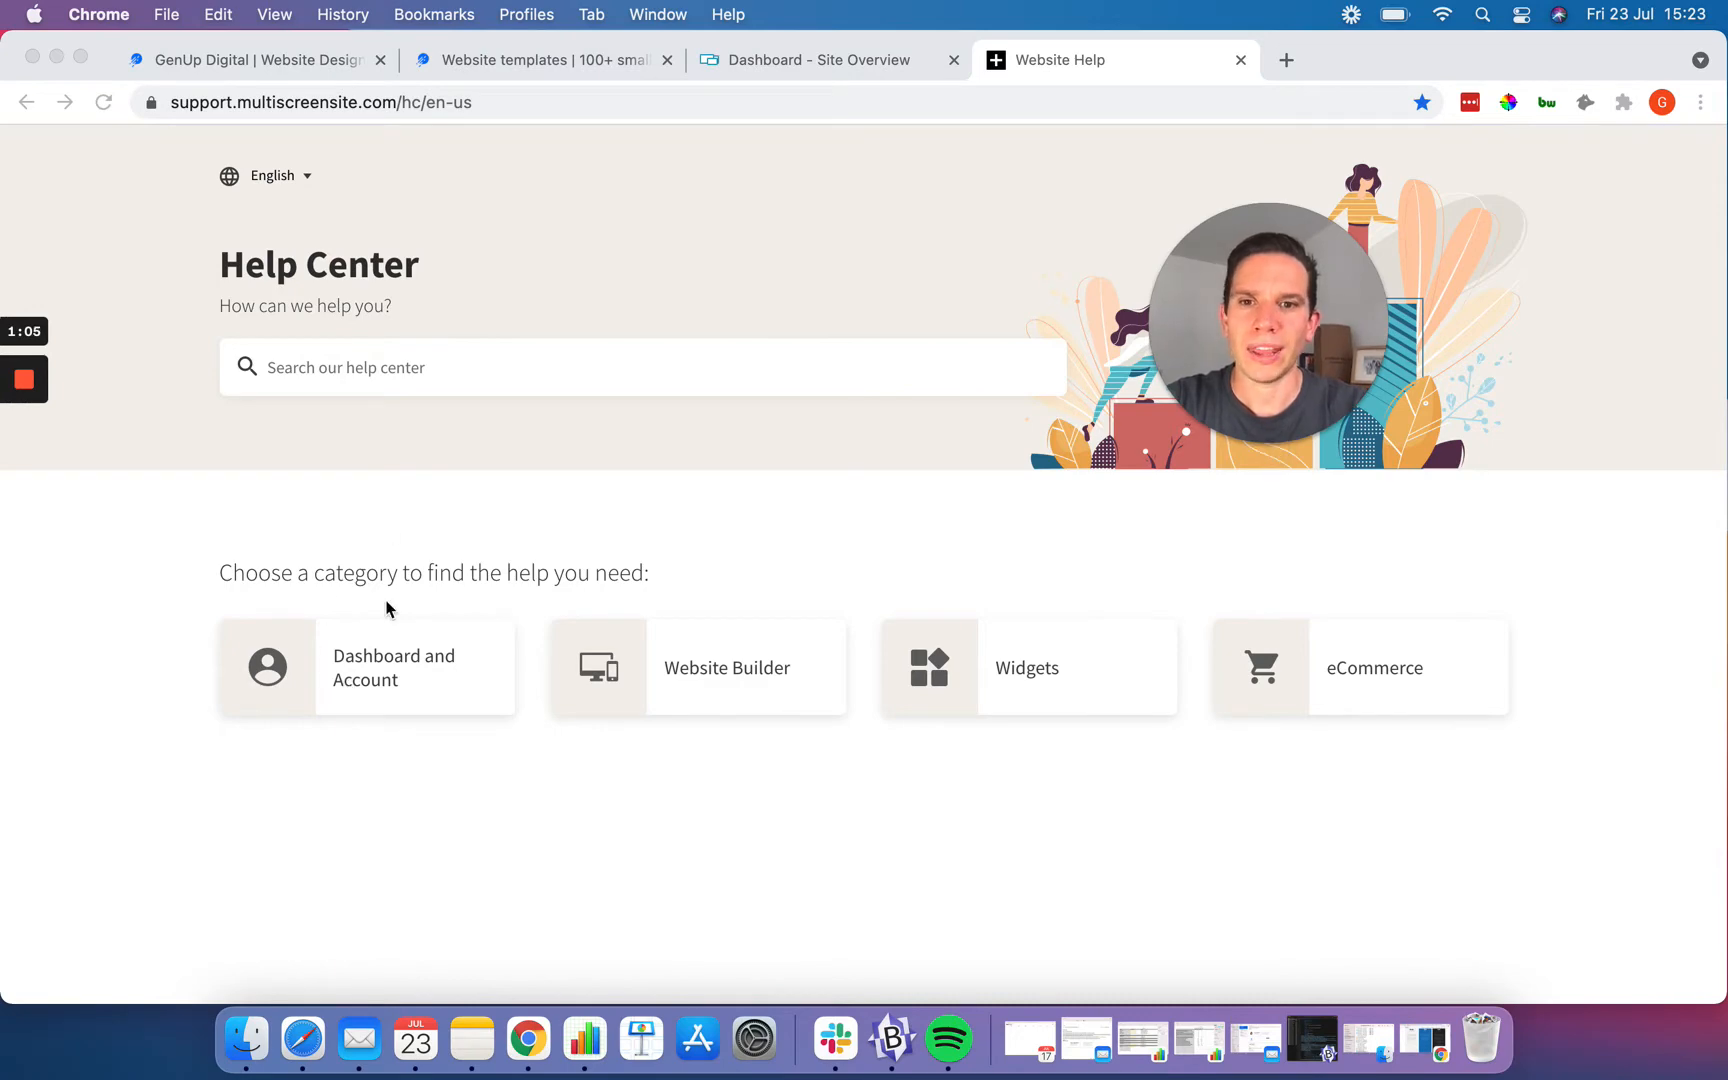
{"action": "left_click", "coordinate": [695, 670]}
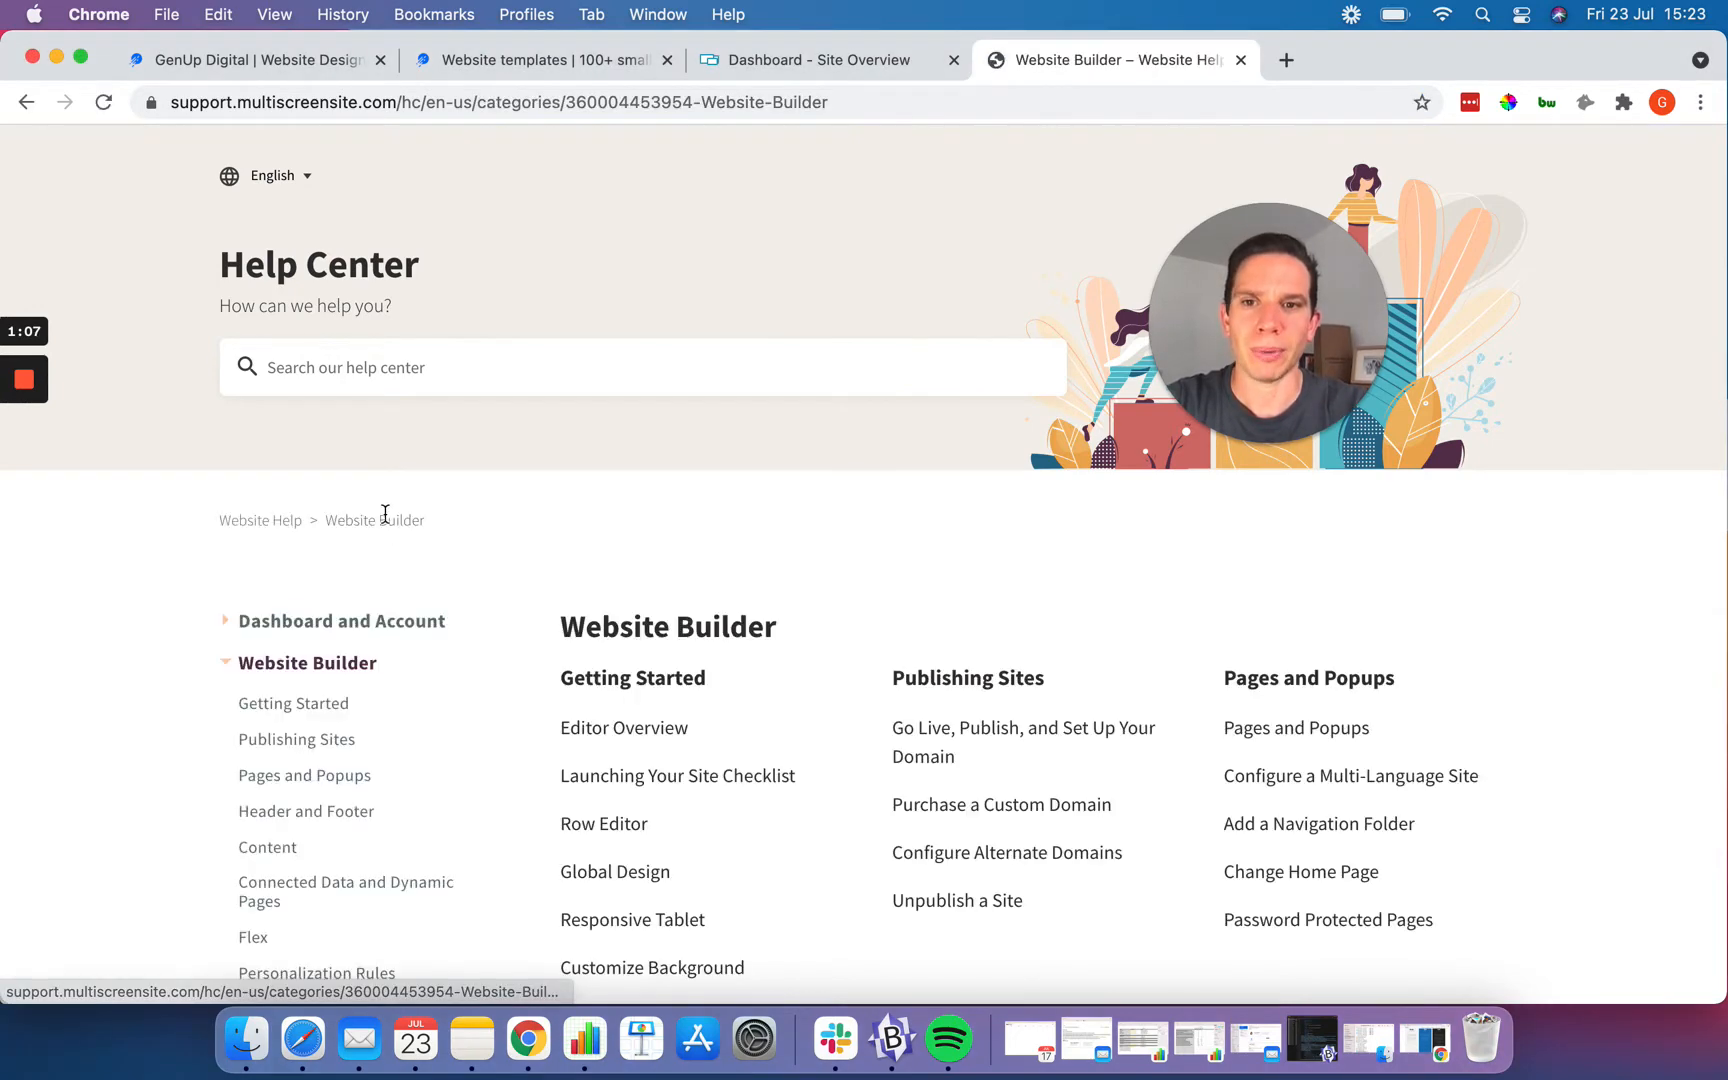
{"action": "scroll", "coordinate": [137, 557], "scroll_direction": "down", "scroll_amount": 15}
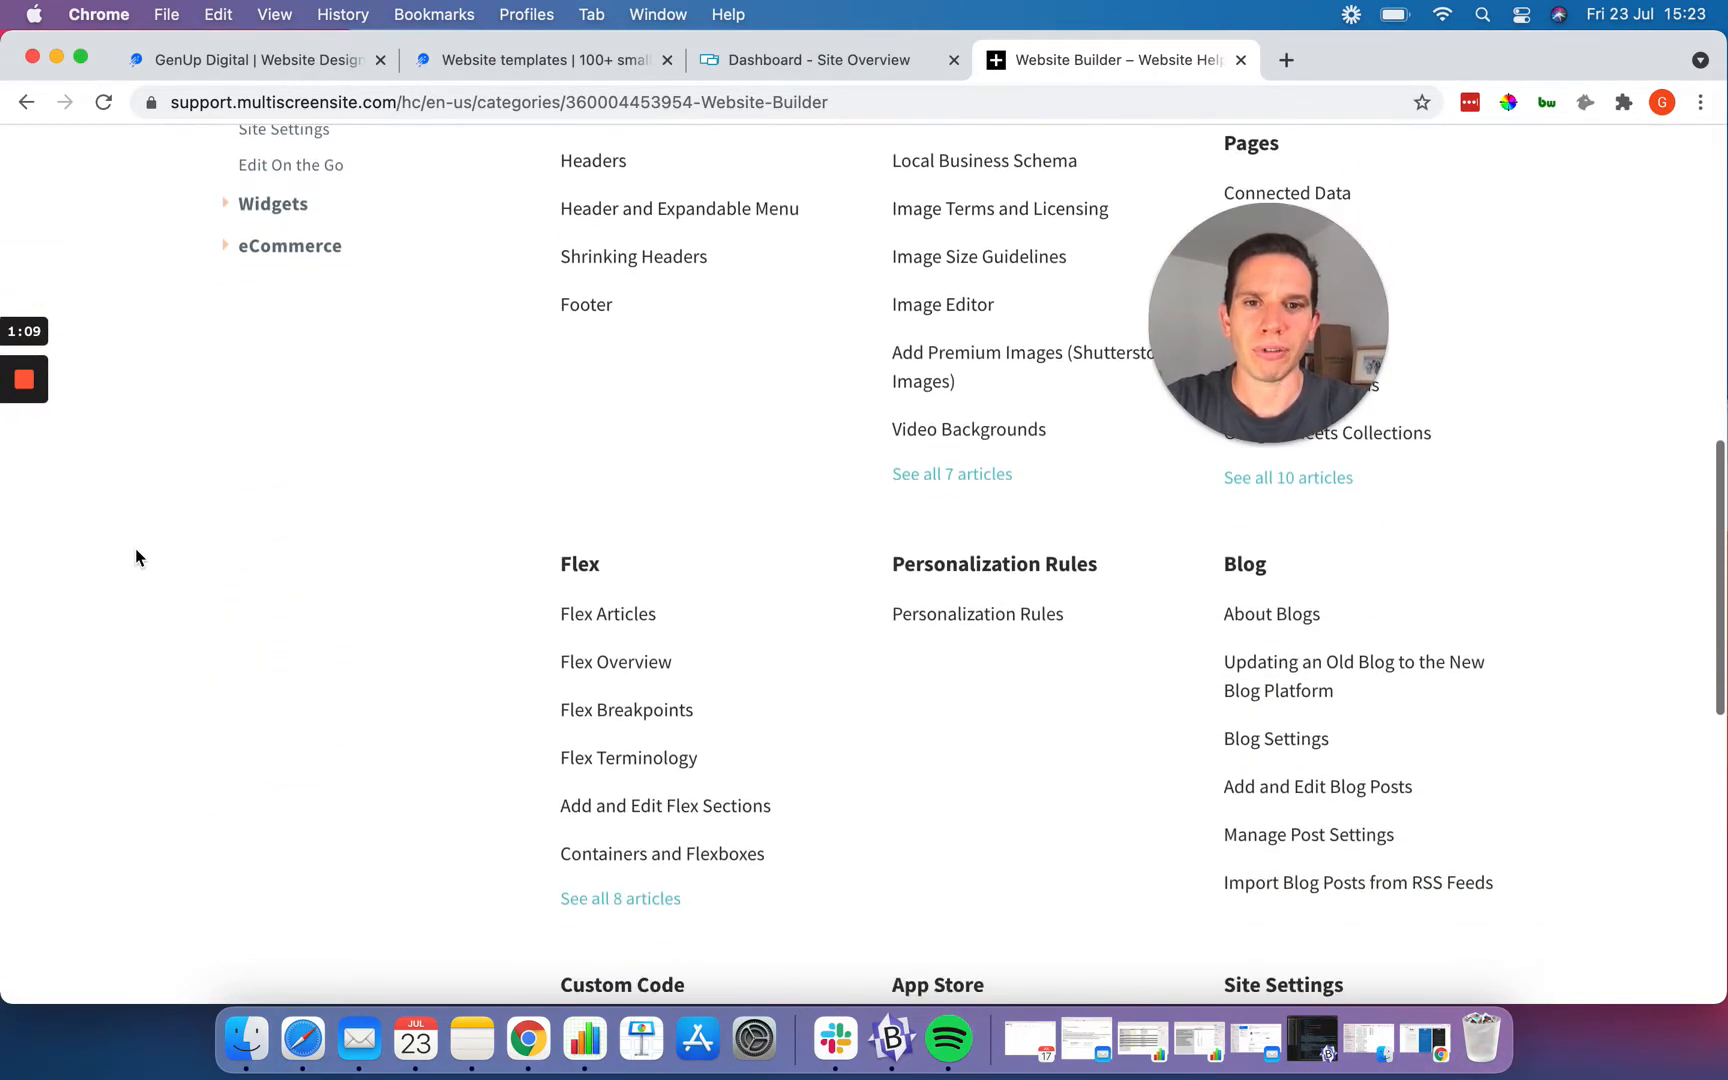
{"action": "scroll", "coordinate": [136, 557], "scroll_direction": "down", "scroll_amount": 4}
{"action": "scroll", "coordinate": [136, 557], "scroll_direction": "up", "scroll_amount": 18}
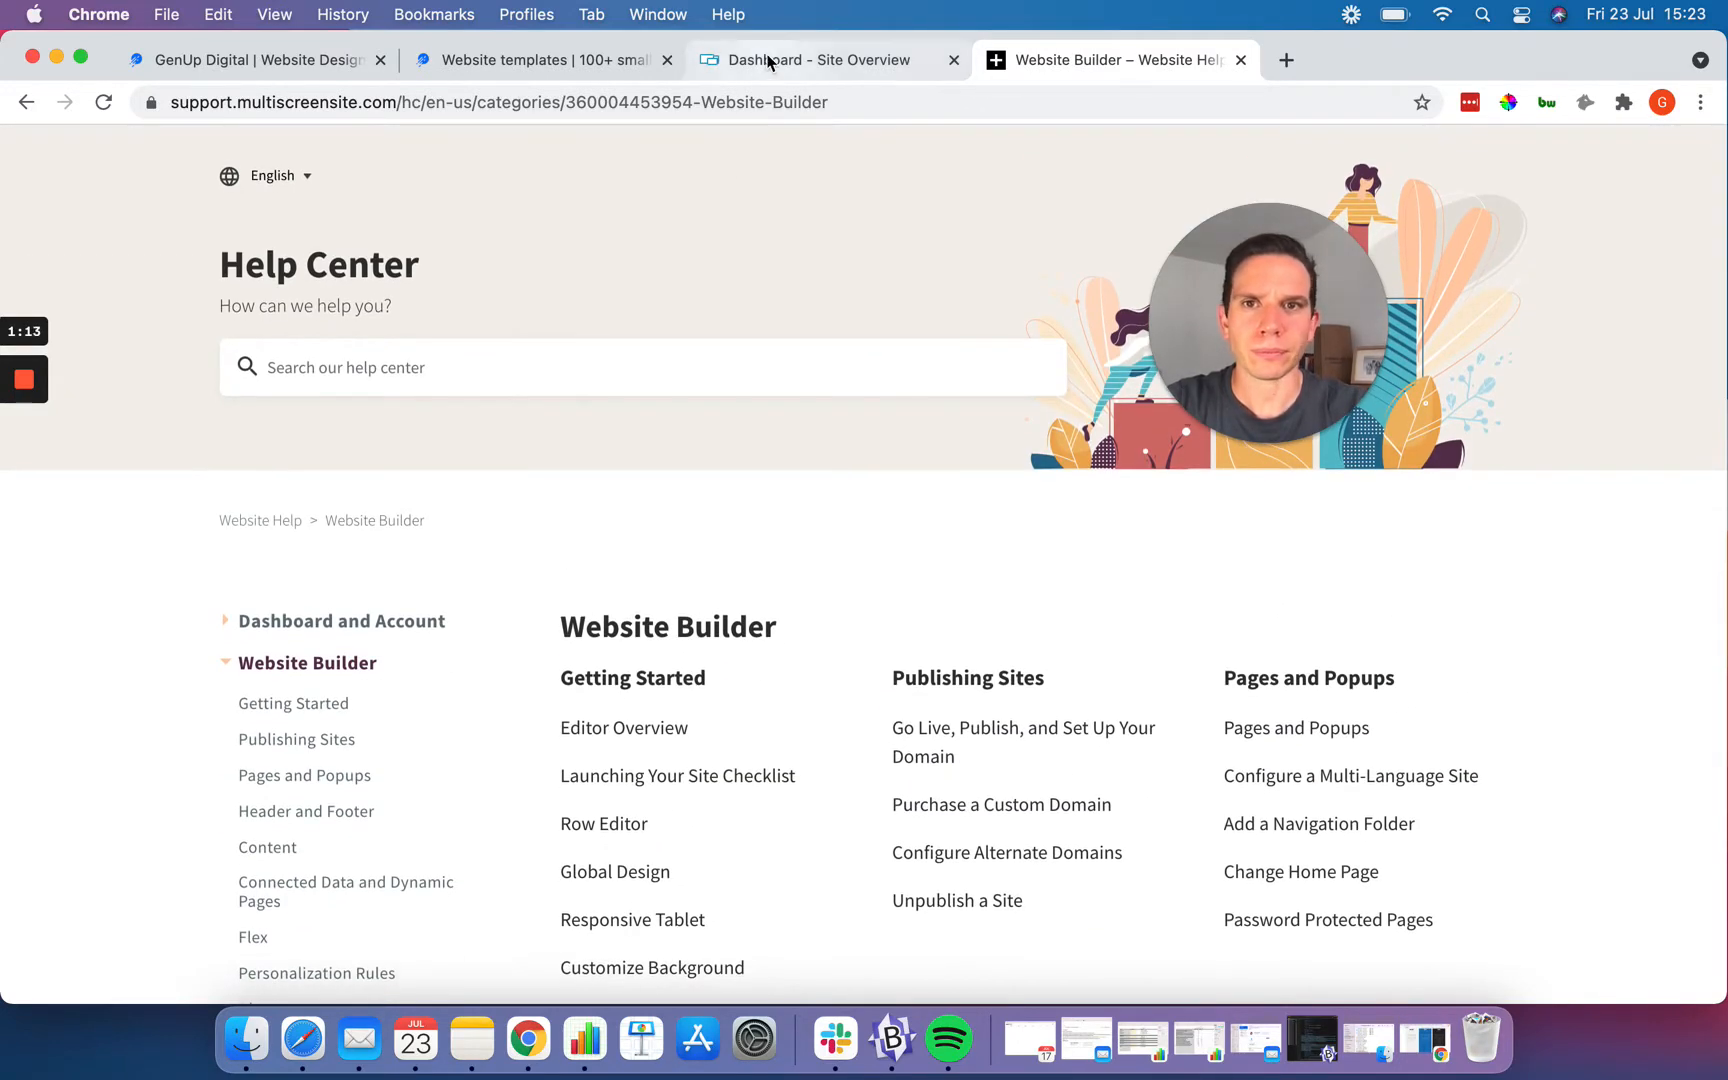
Step: Return to the site's dashboard overview and open the site for editing
{"action": "left_click", "coordinate": [880, 62]}
{"action": "left_click_drag", "start_coordinate": [1301, 281], "coordinate": [1220, 278]}
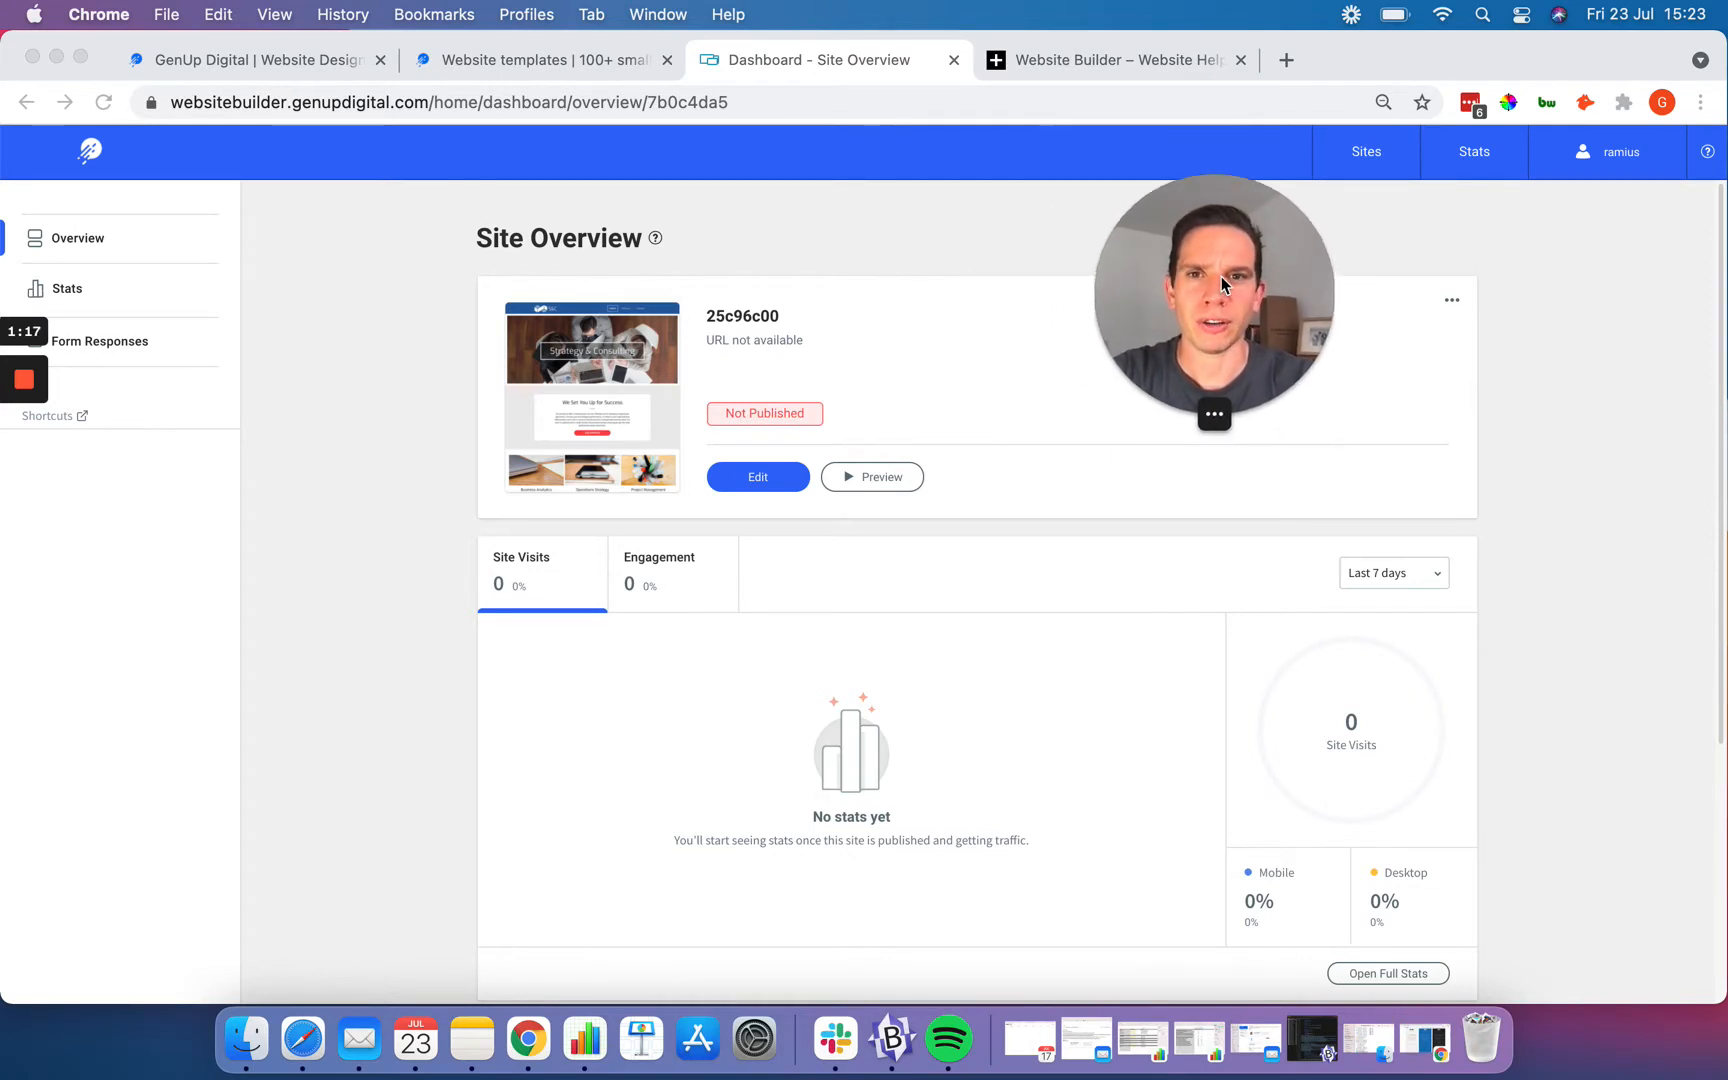
{"action": "left_click", "coordinate": [752, 481]}
{"action": "left_click", "coordinate": [753, 482]}
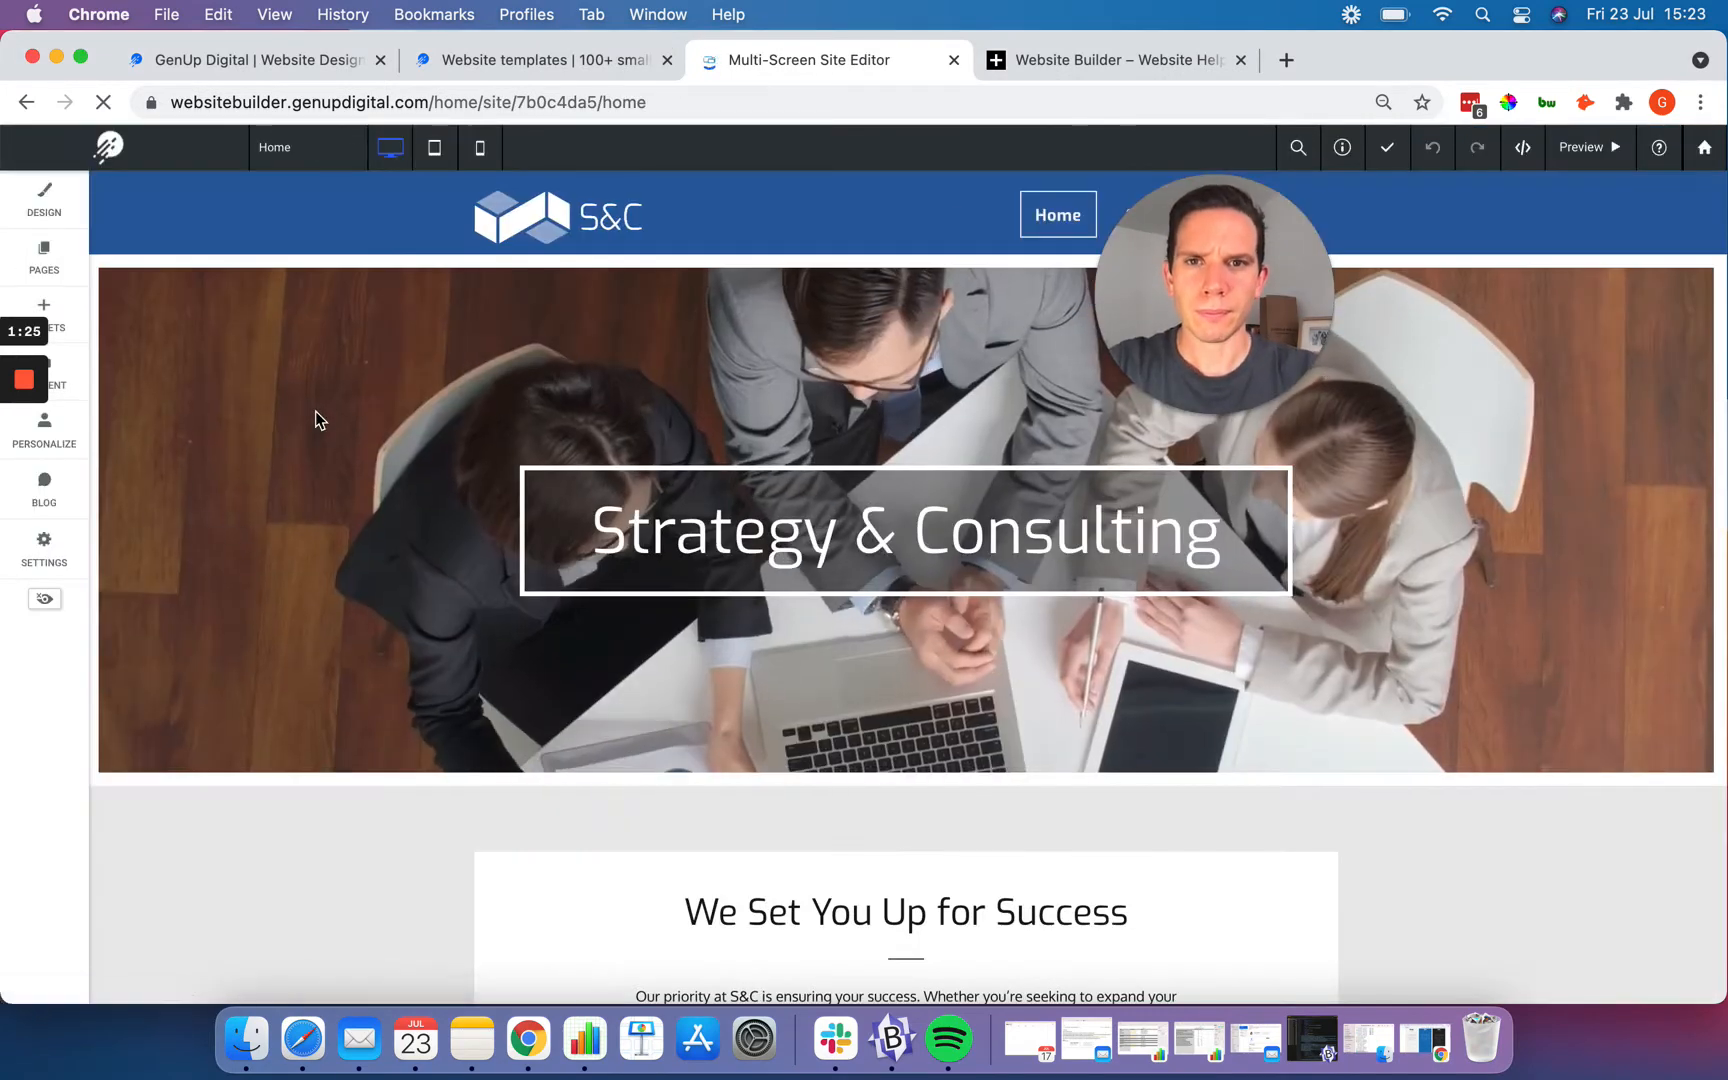
Step: Look over the Home page in the site editor, from its header to the newsletter footer
{"action": "left_click_drag", "start_coordinate": [1215, 311], "coordinate": [388, 415]}
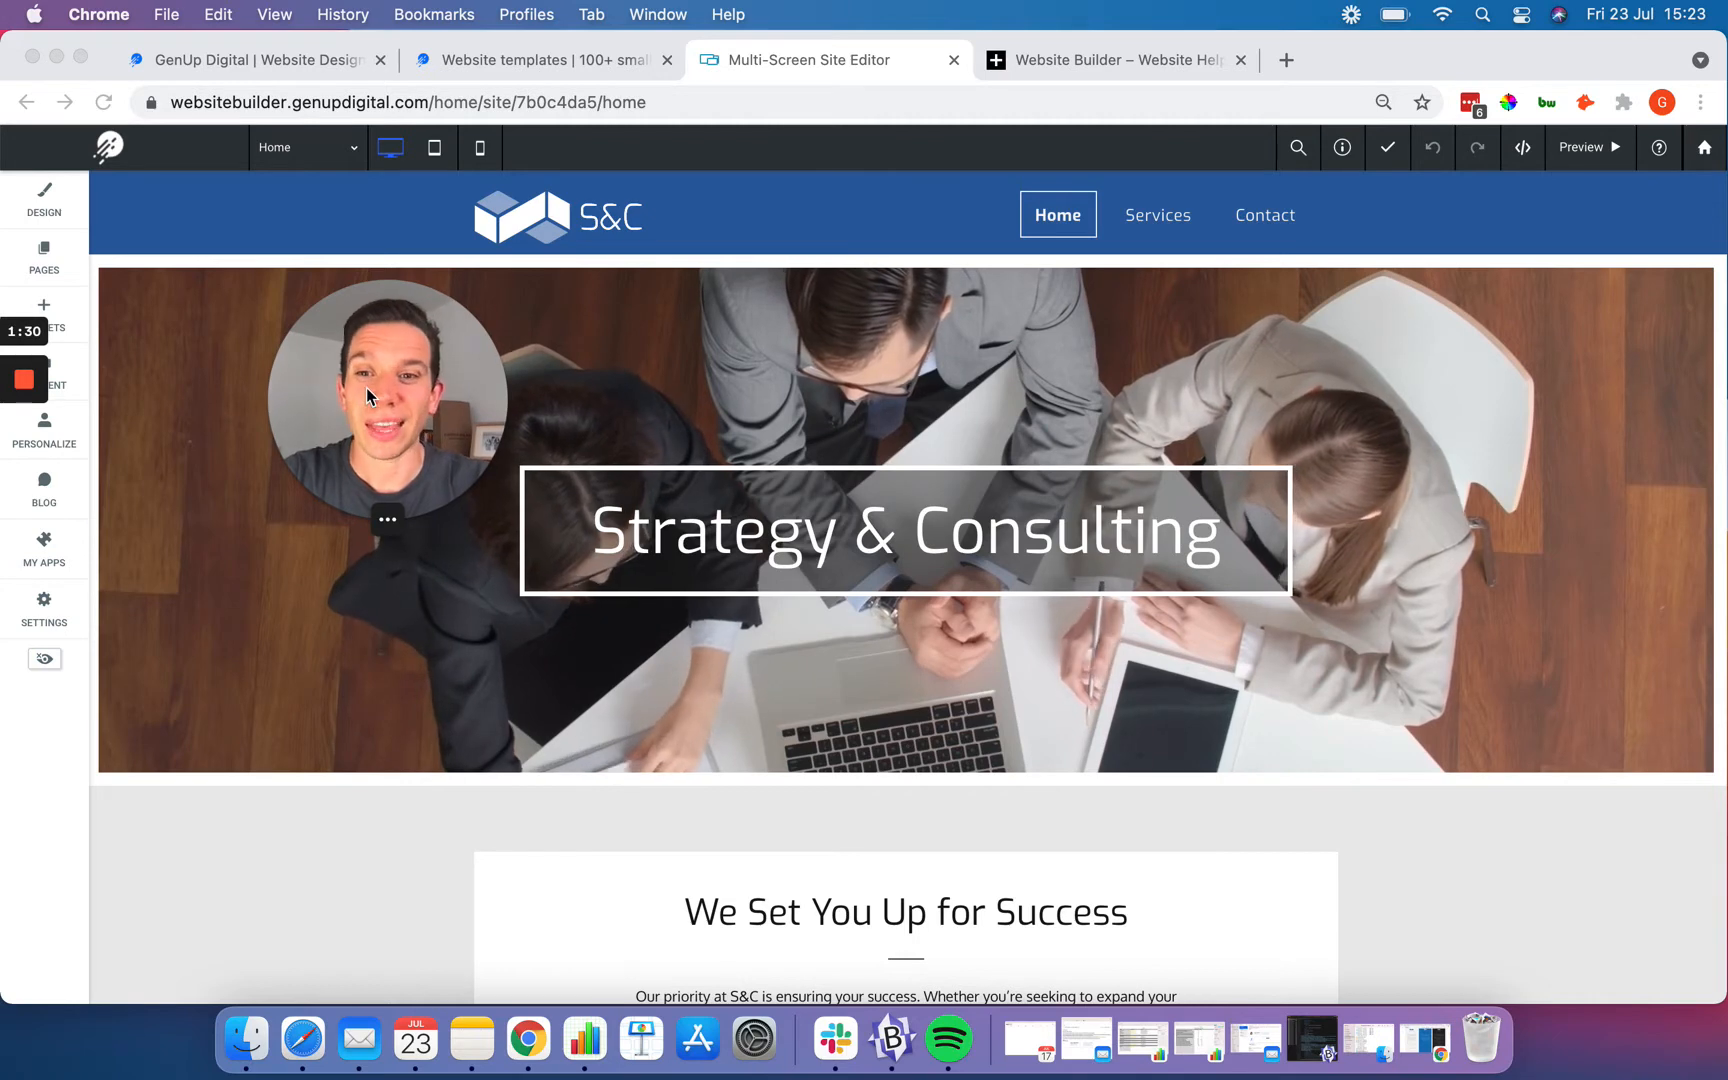
{"action": "left_click_drag", "start_coordinate": [366, 387], "coordinate": [1478, 475]}
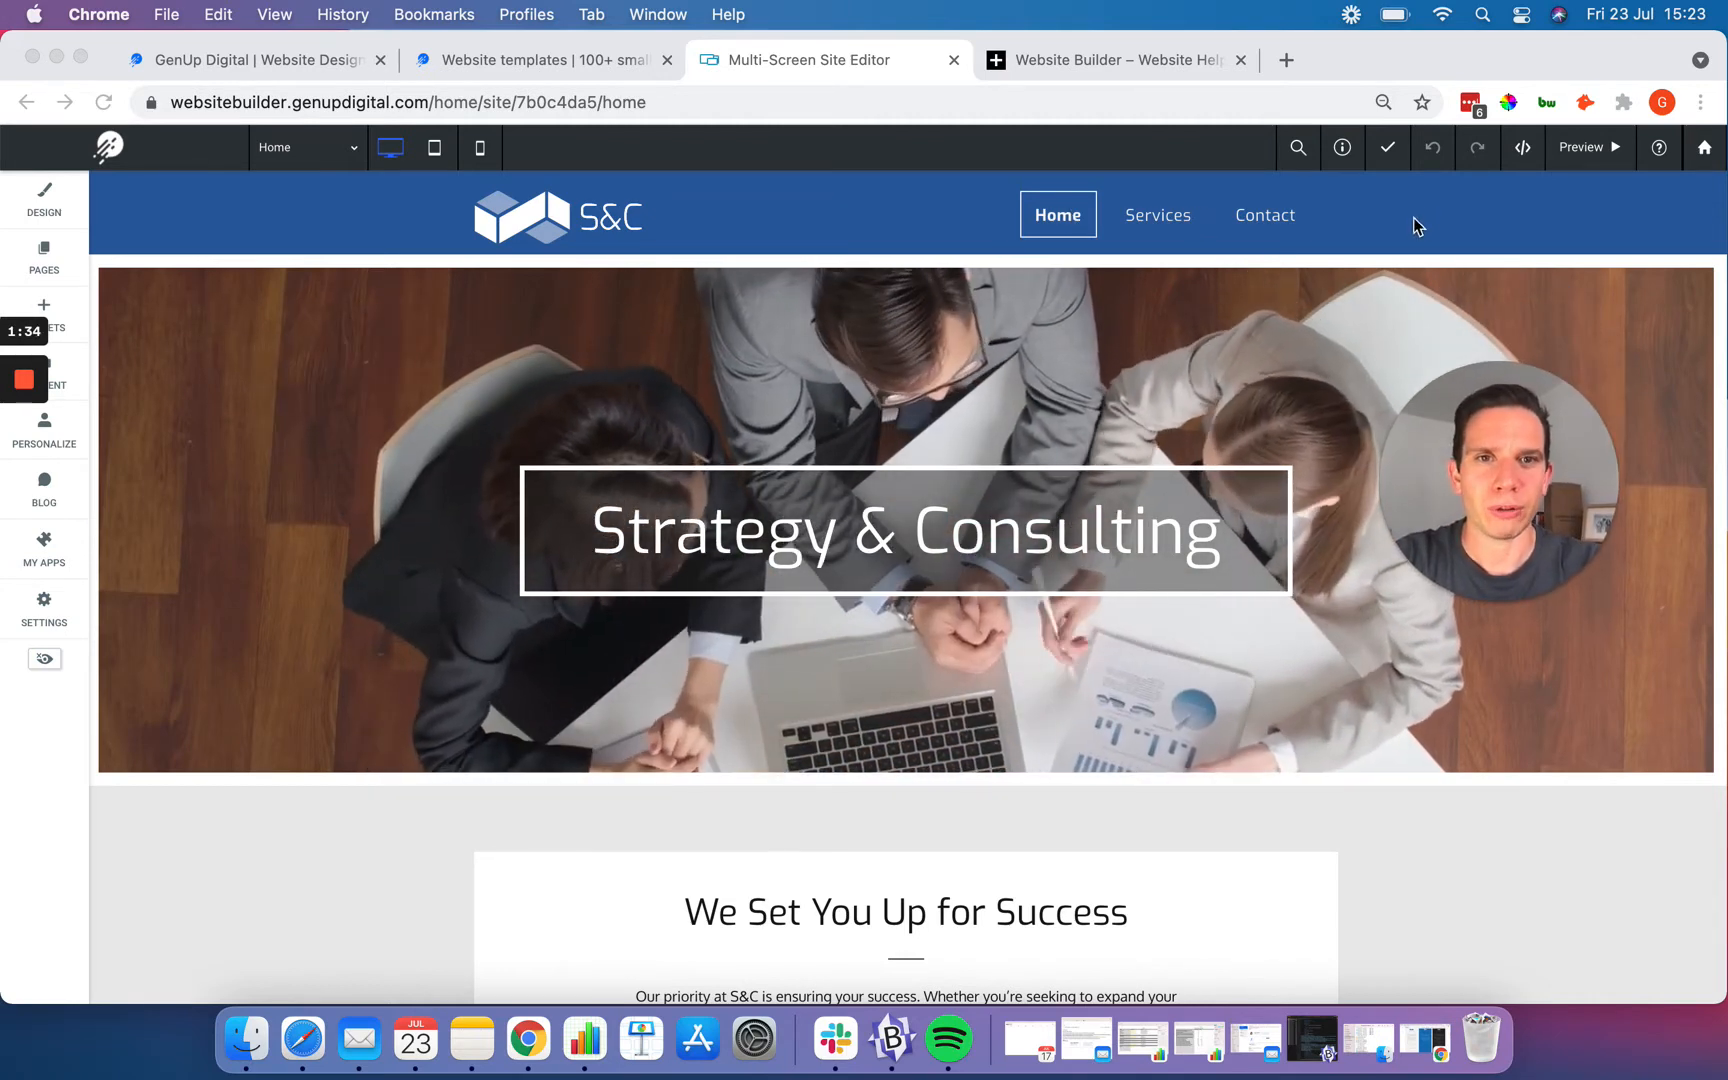
{"action": "scroll", "coordinate": [322, 527], "scroll_direction": "down", "scroll_amount": 10}
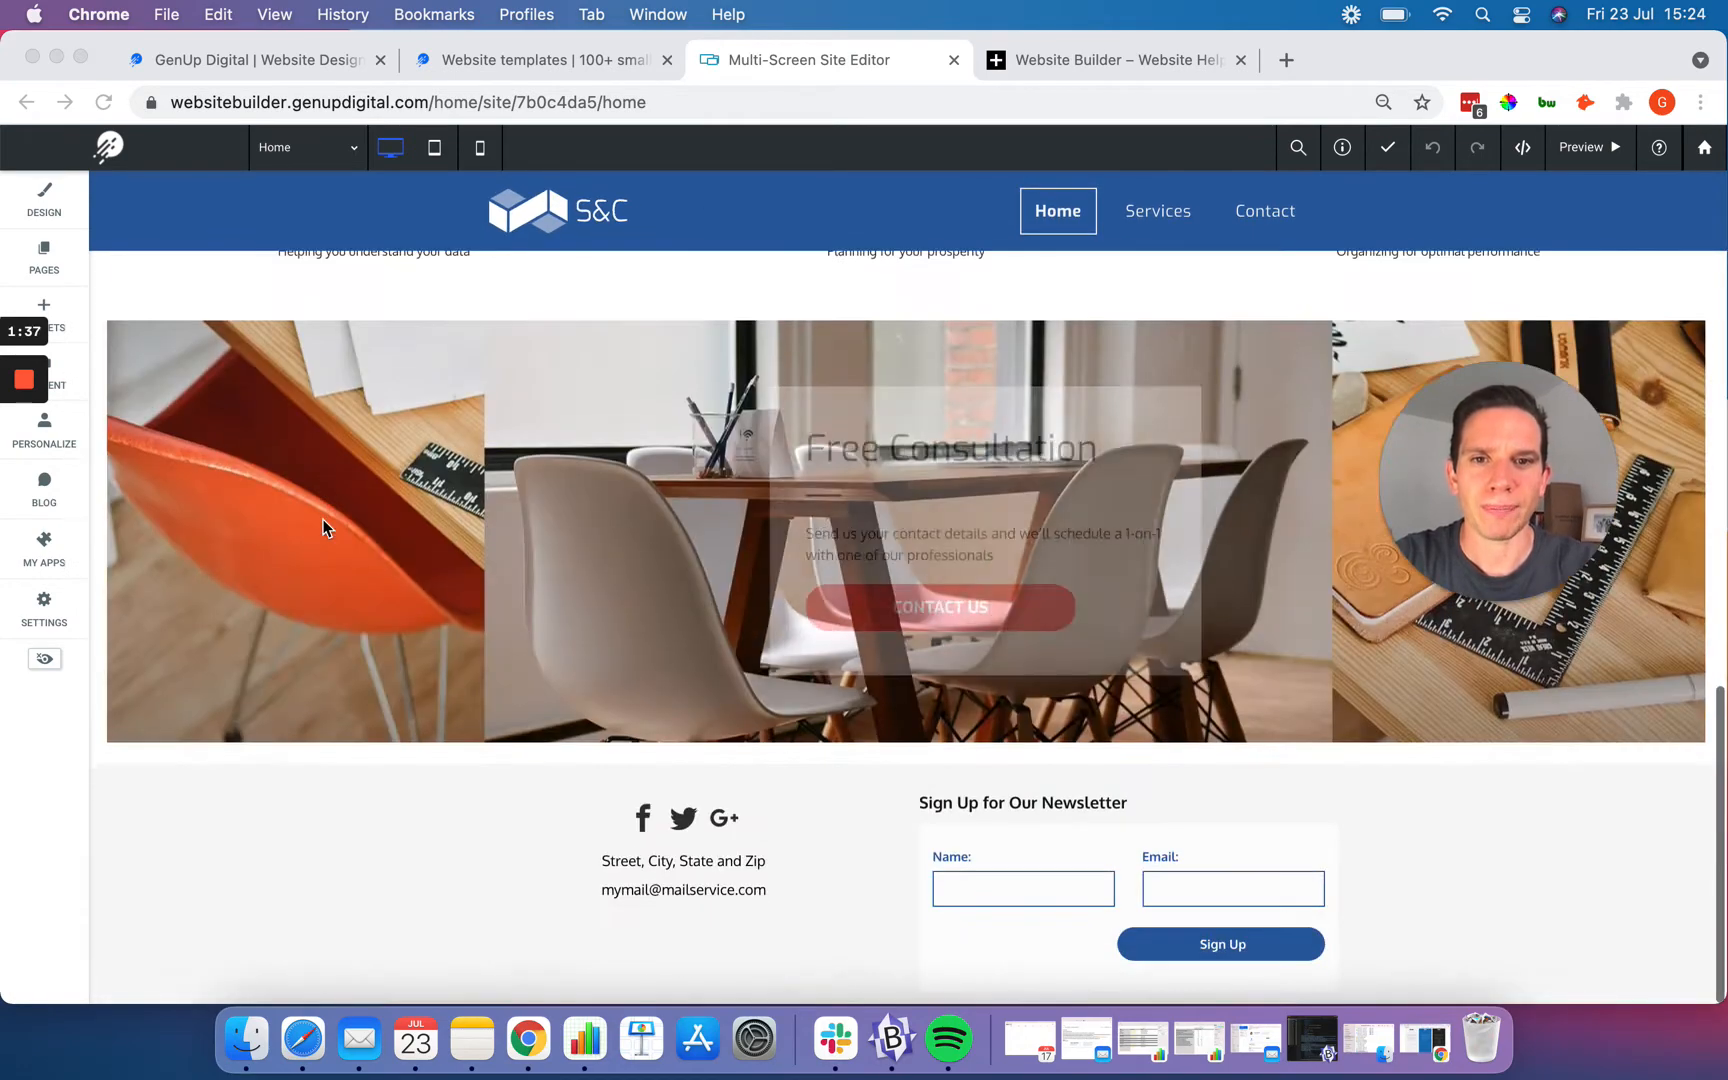
{"action": "scroll", "coordinate": [322, 527], "scroll_direction": "up", "scroll_amount": 7}
{"action": "scroll", "coordinate": [322, 527], "scroll_direction": "up", "scroll_amount": 4}
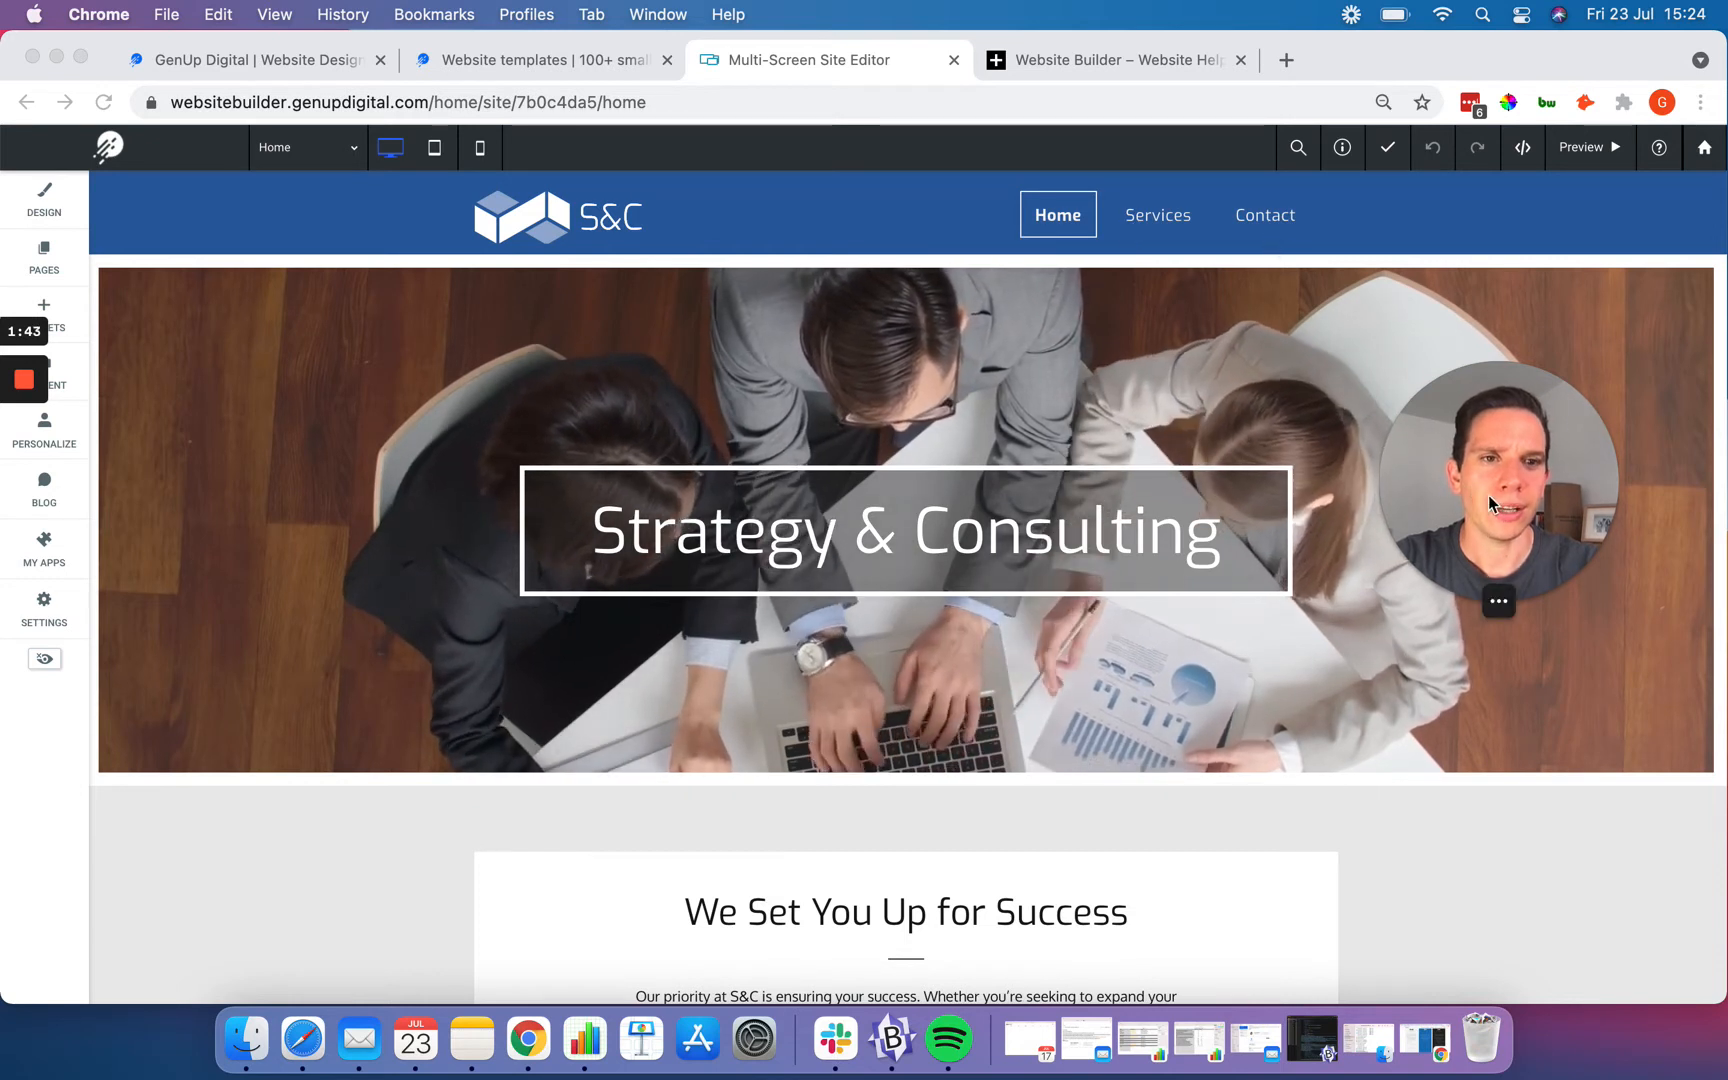
{"action": "left_click_drag", "start_coordinate": [1488, 495], "coordinate": [851, 444]}
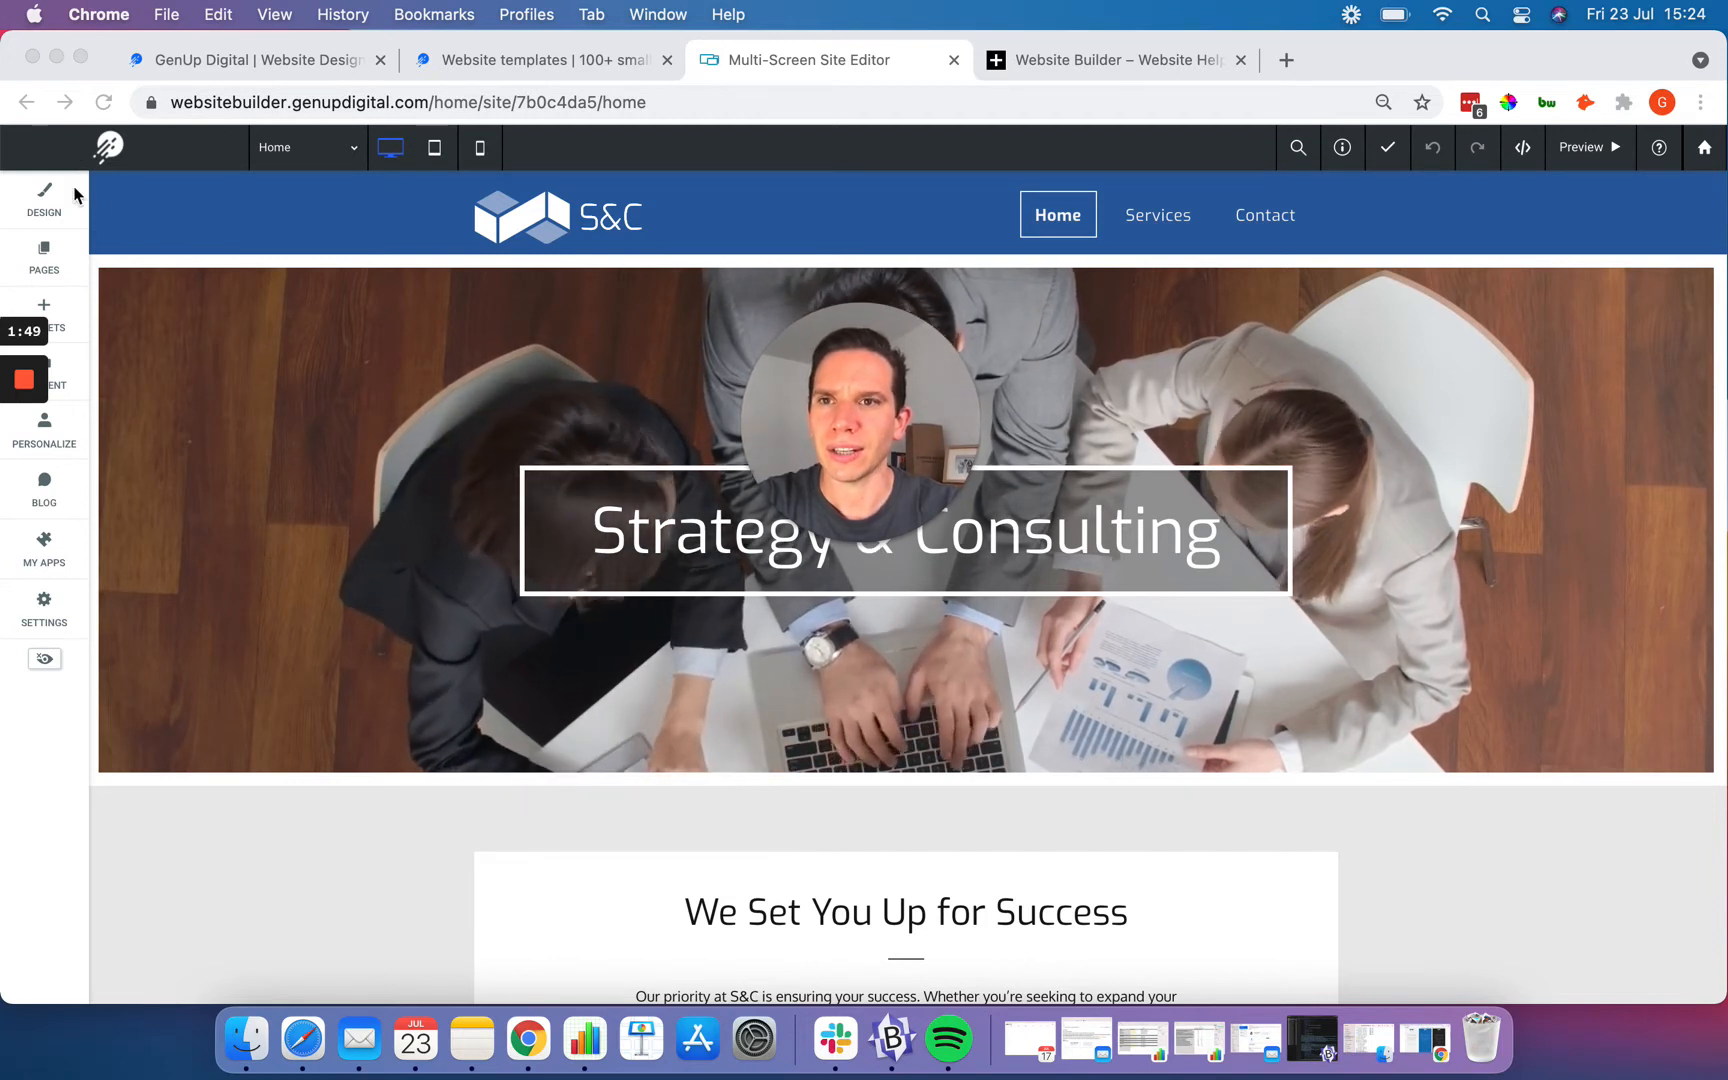
Step: Open the blog manager and add a blog to the site
{"action": "mouse_move", "coordinate": [60, 495]}
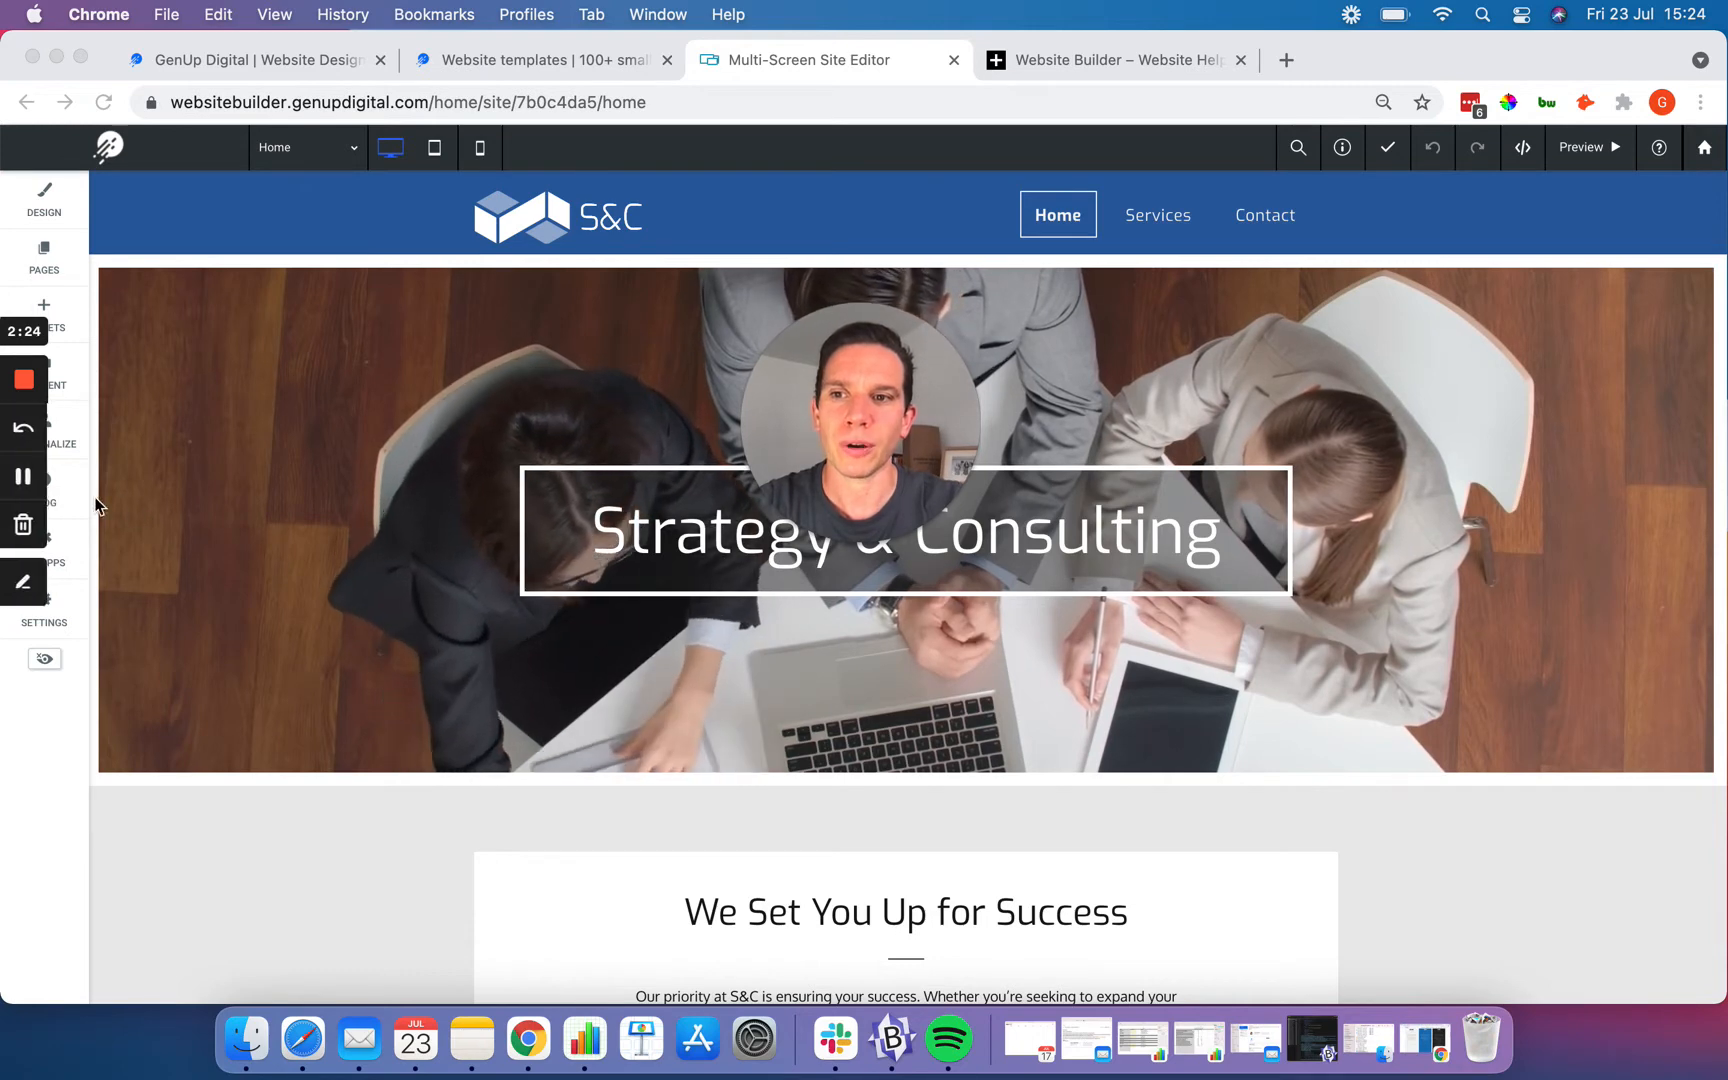
{"action": "left_click", "coordinate": [50, 492]}
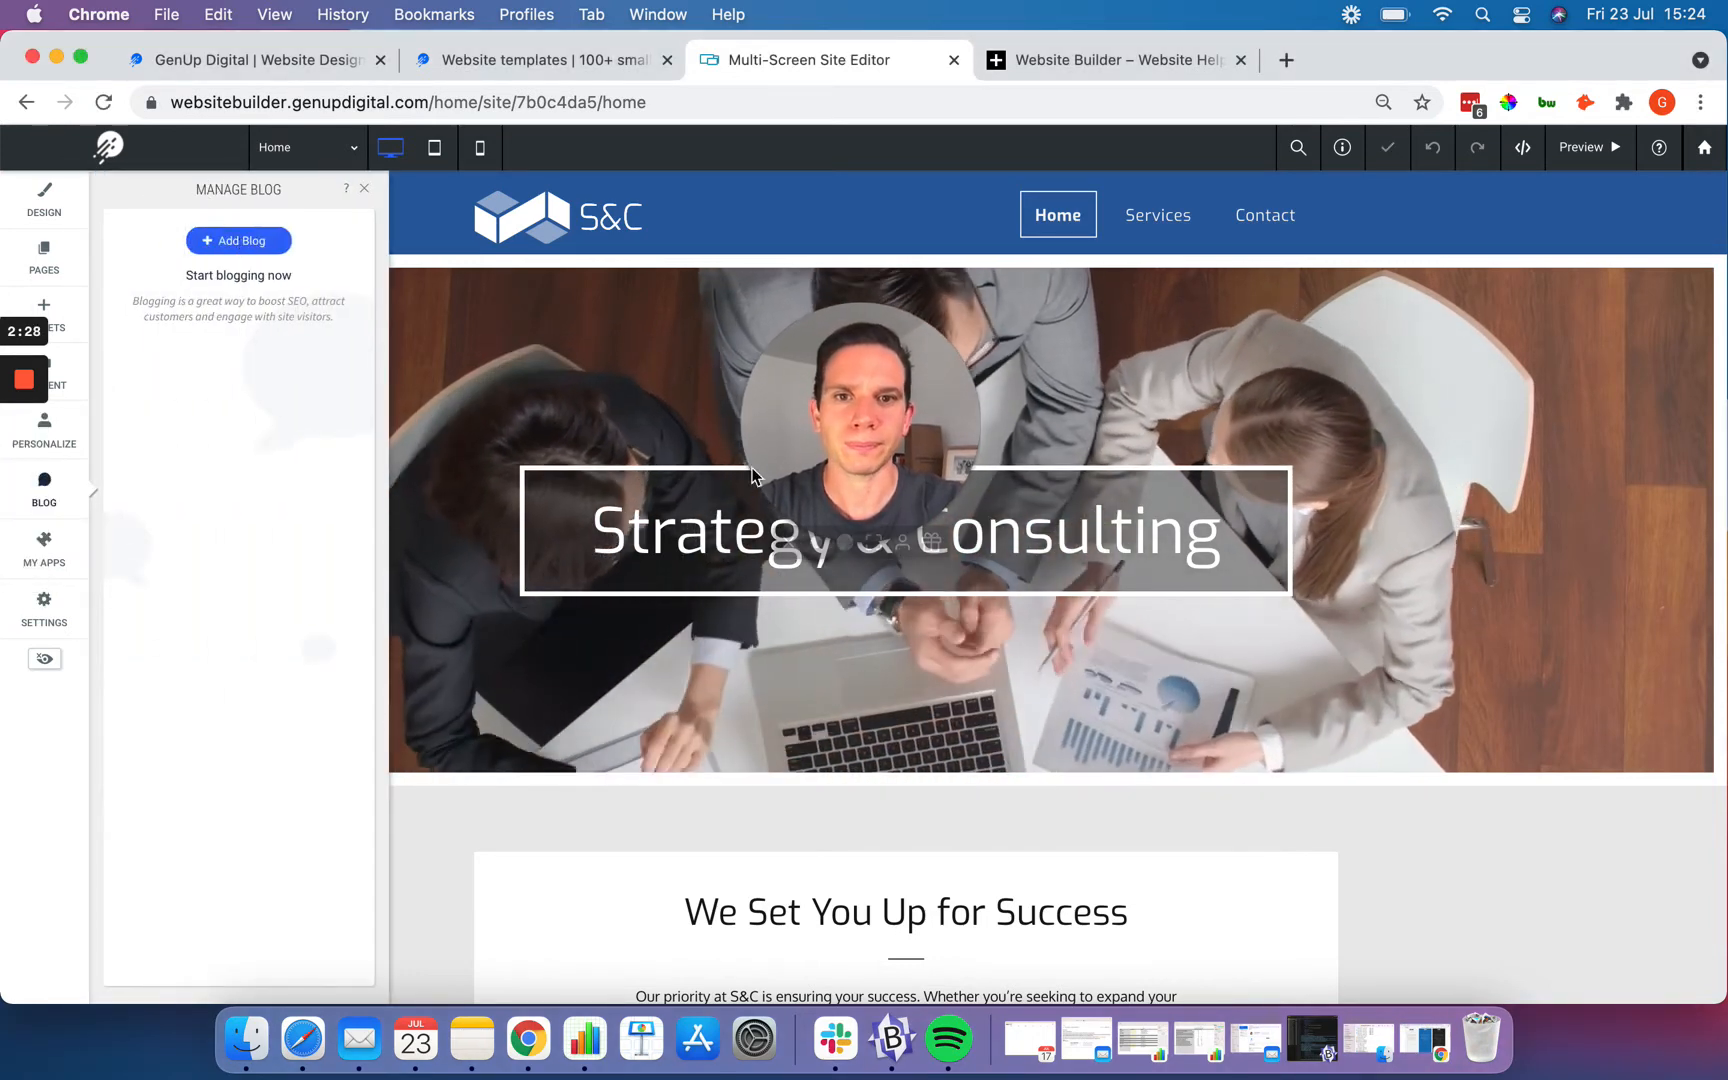
{"action": "left_click_drag", "start_coordinate": [832, 413], "coordinate": [1463, 324]}
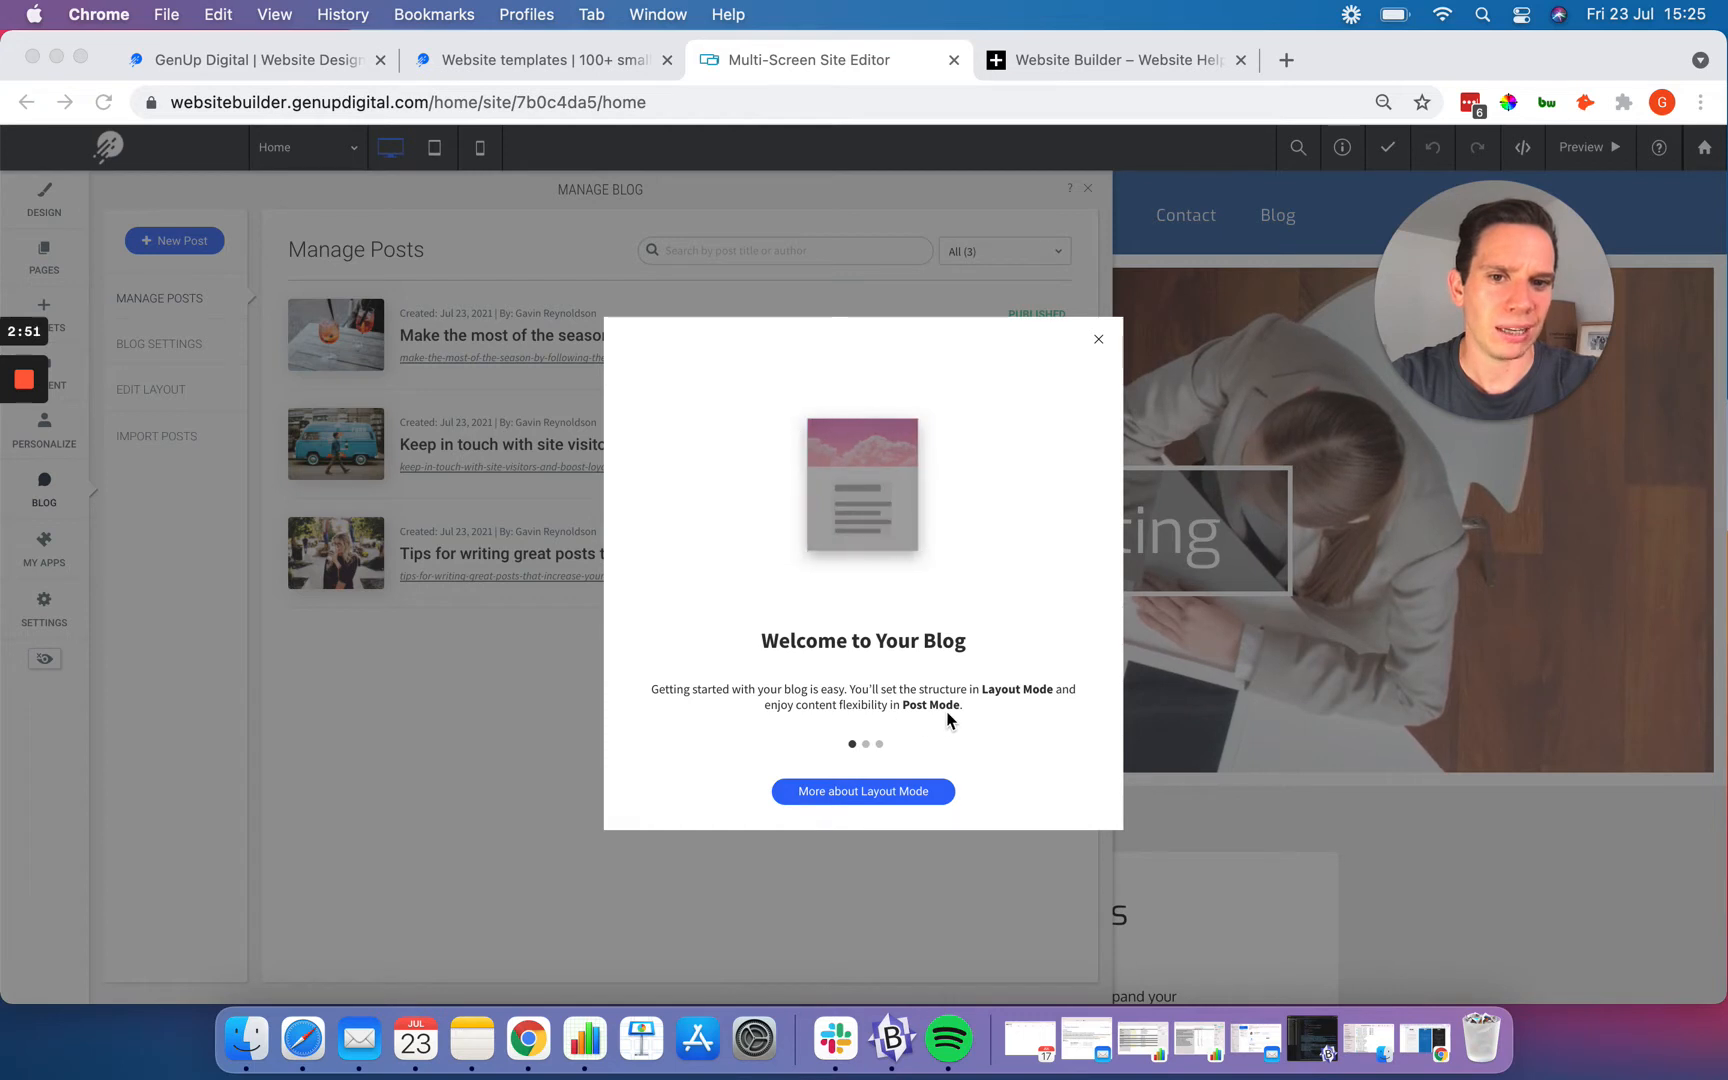
Step: Go through the blog welcome introduction on Layout Mode and Post Mode and finish it to reach the posts list
{"action": "left_click", "coordinate": [865, 789]}
{"action": "left_click", "coordinate": [865, 789]}
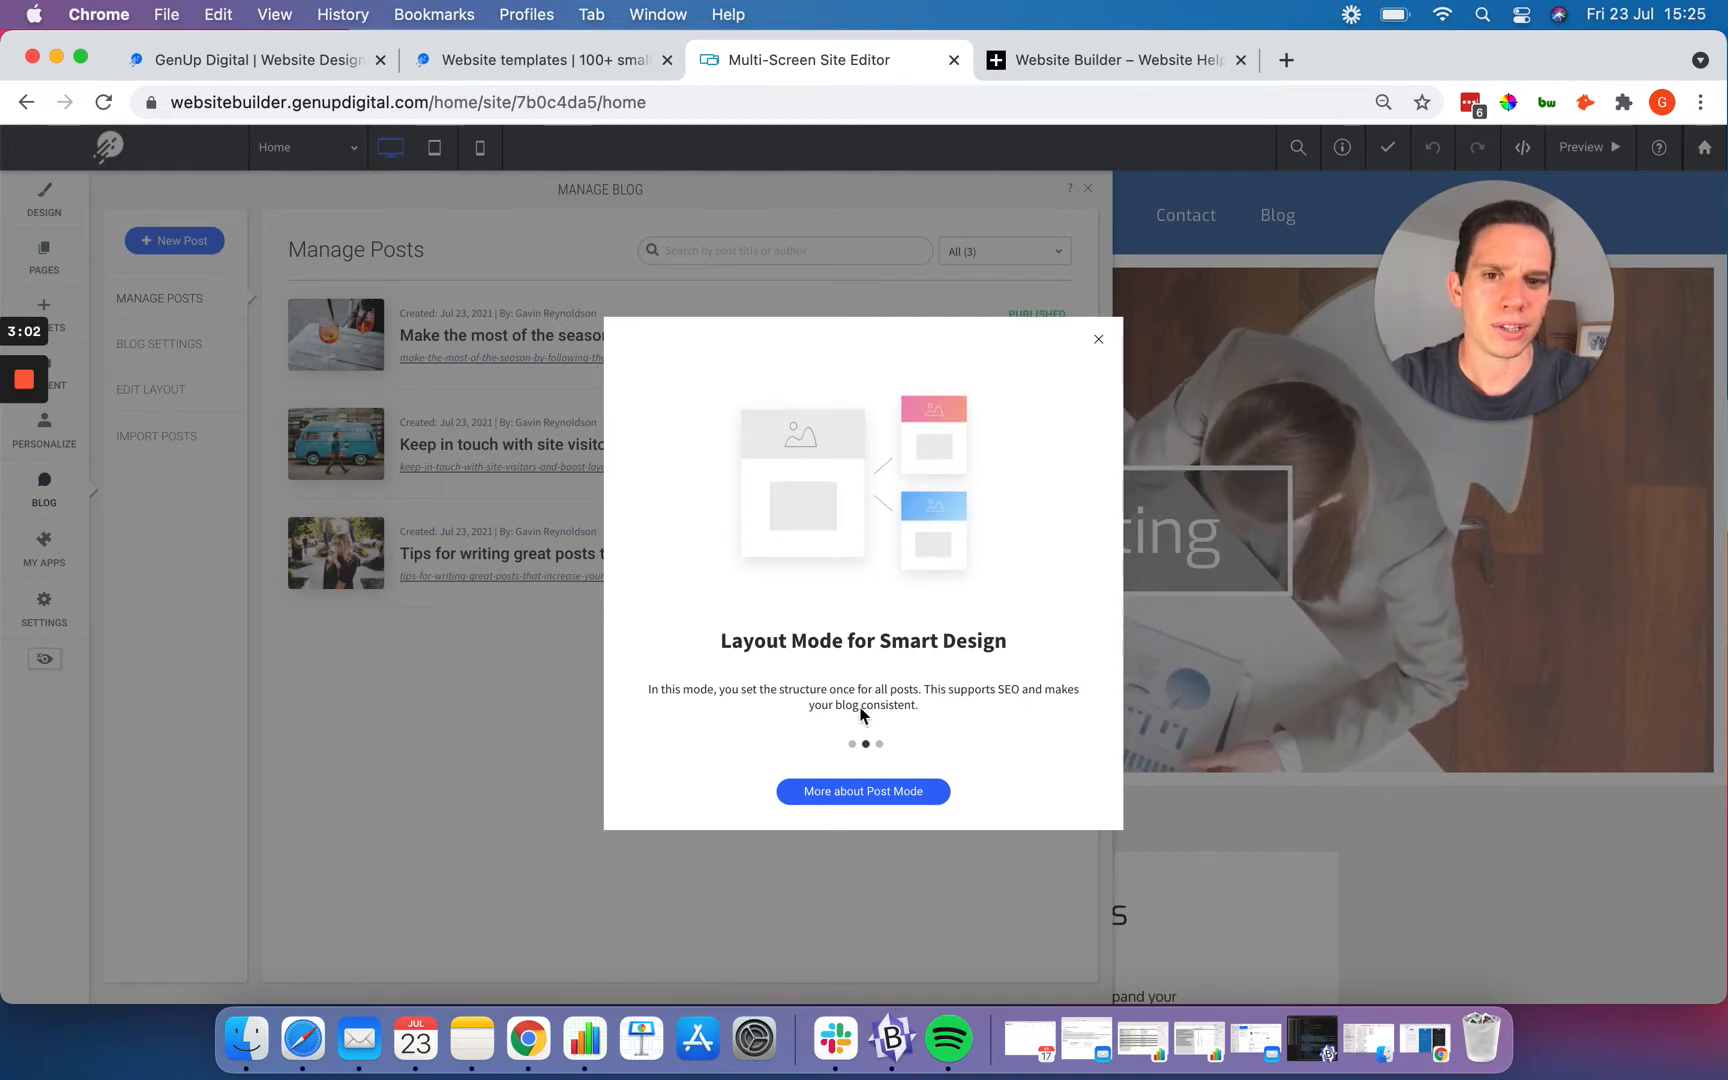
{"action": "left_click", "coordinate": [866, 792]}
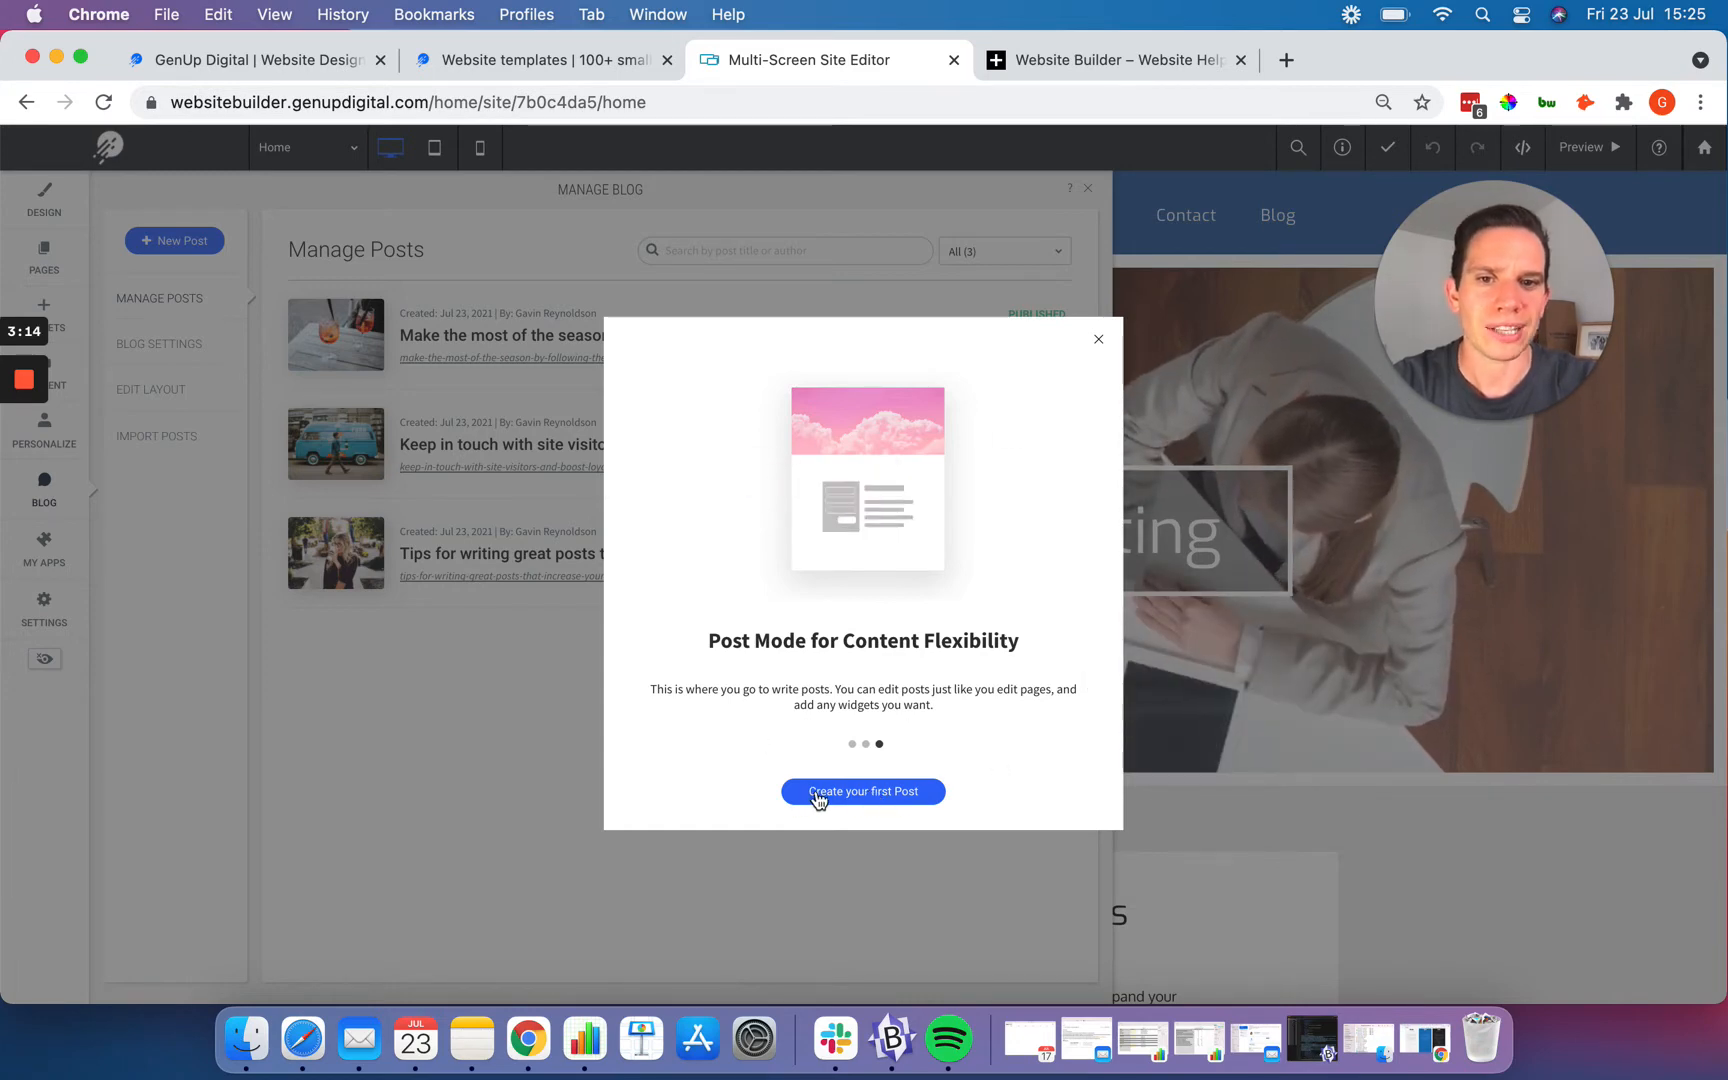
{"action": "left_click", "coordinate": [865, 795]}
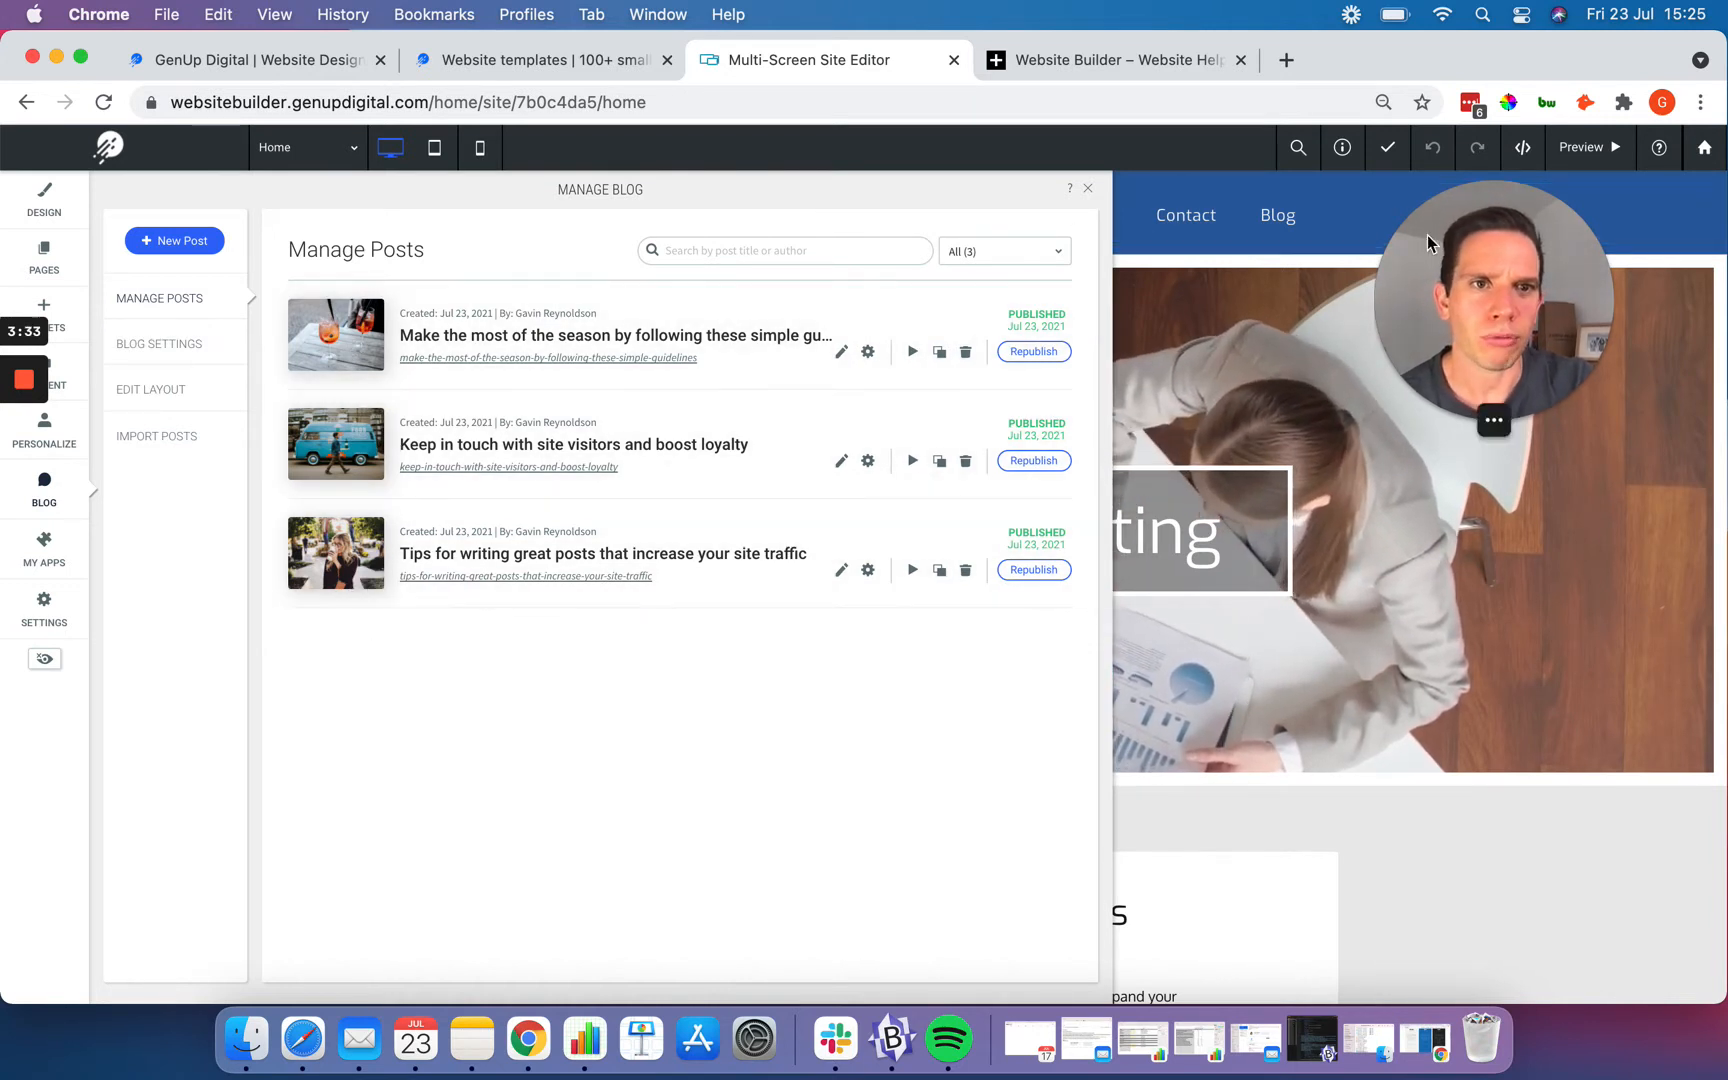
{"action": "left_click_drag", "start_coordinate": [1488, 287], "coordinate": [1489, 467]}
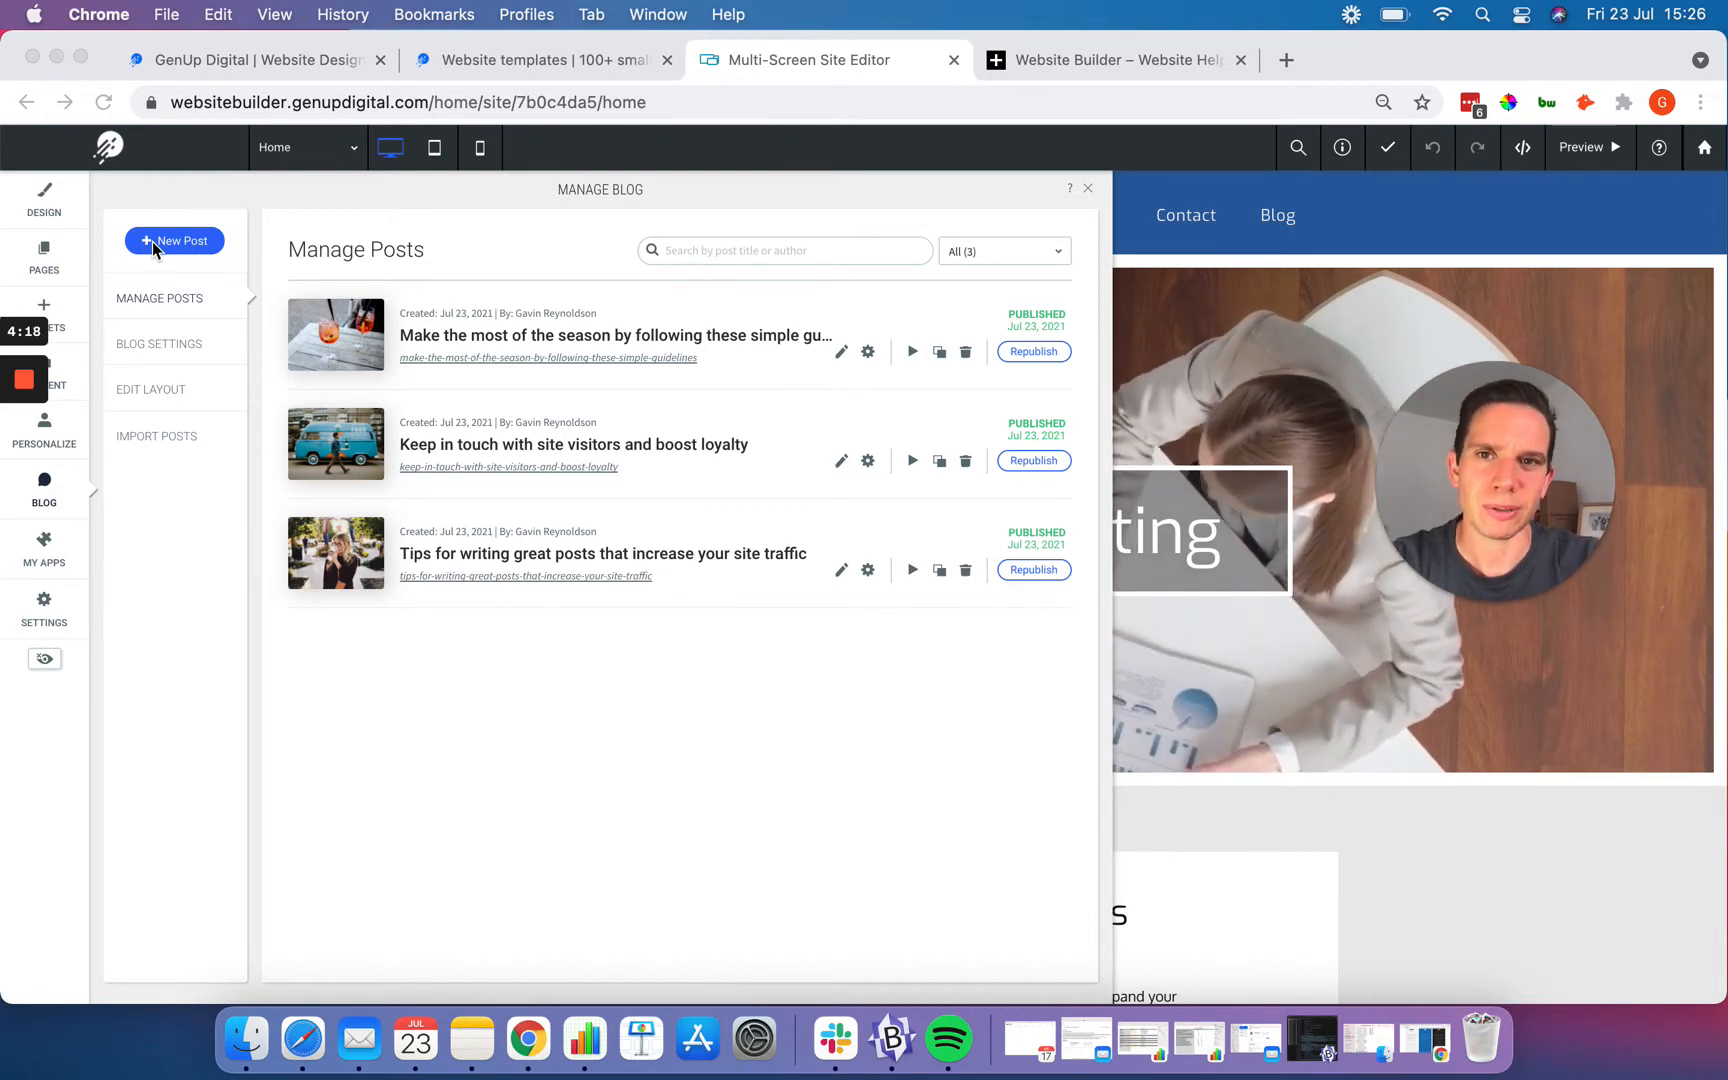
{"action": "left_click", "coordinate": [181, 573]}
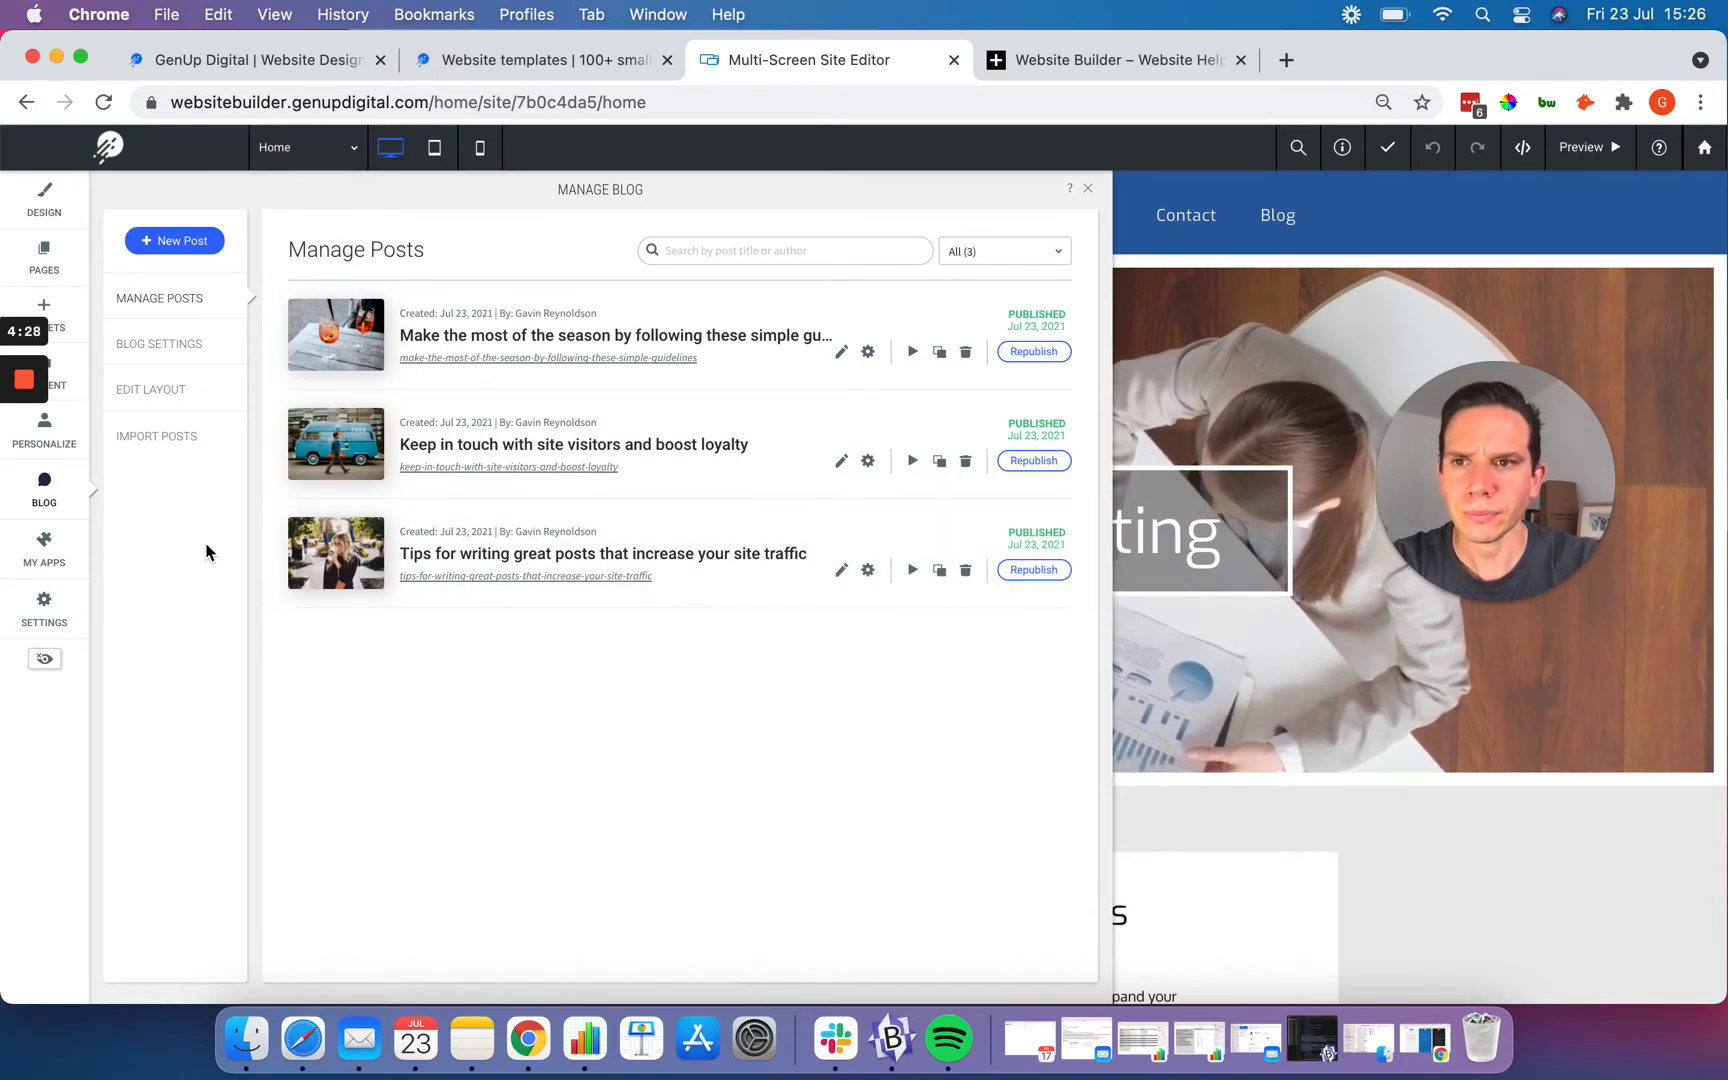
Step: Set the blog name to "Consulting Blog" in the blog settings and review the RSS feed details section
{"action": "left_click", "coordinate": [180, 355]}
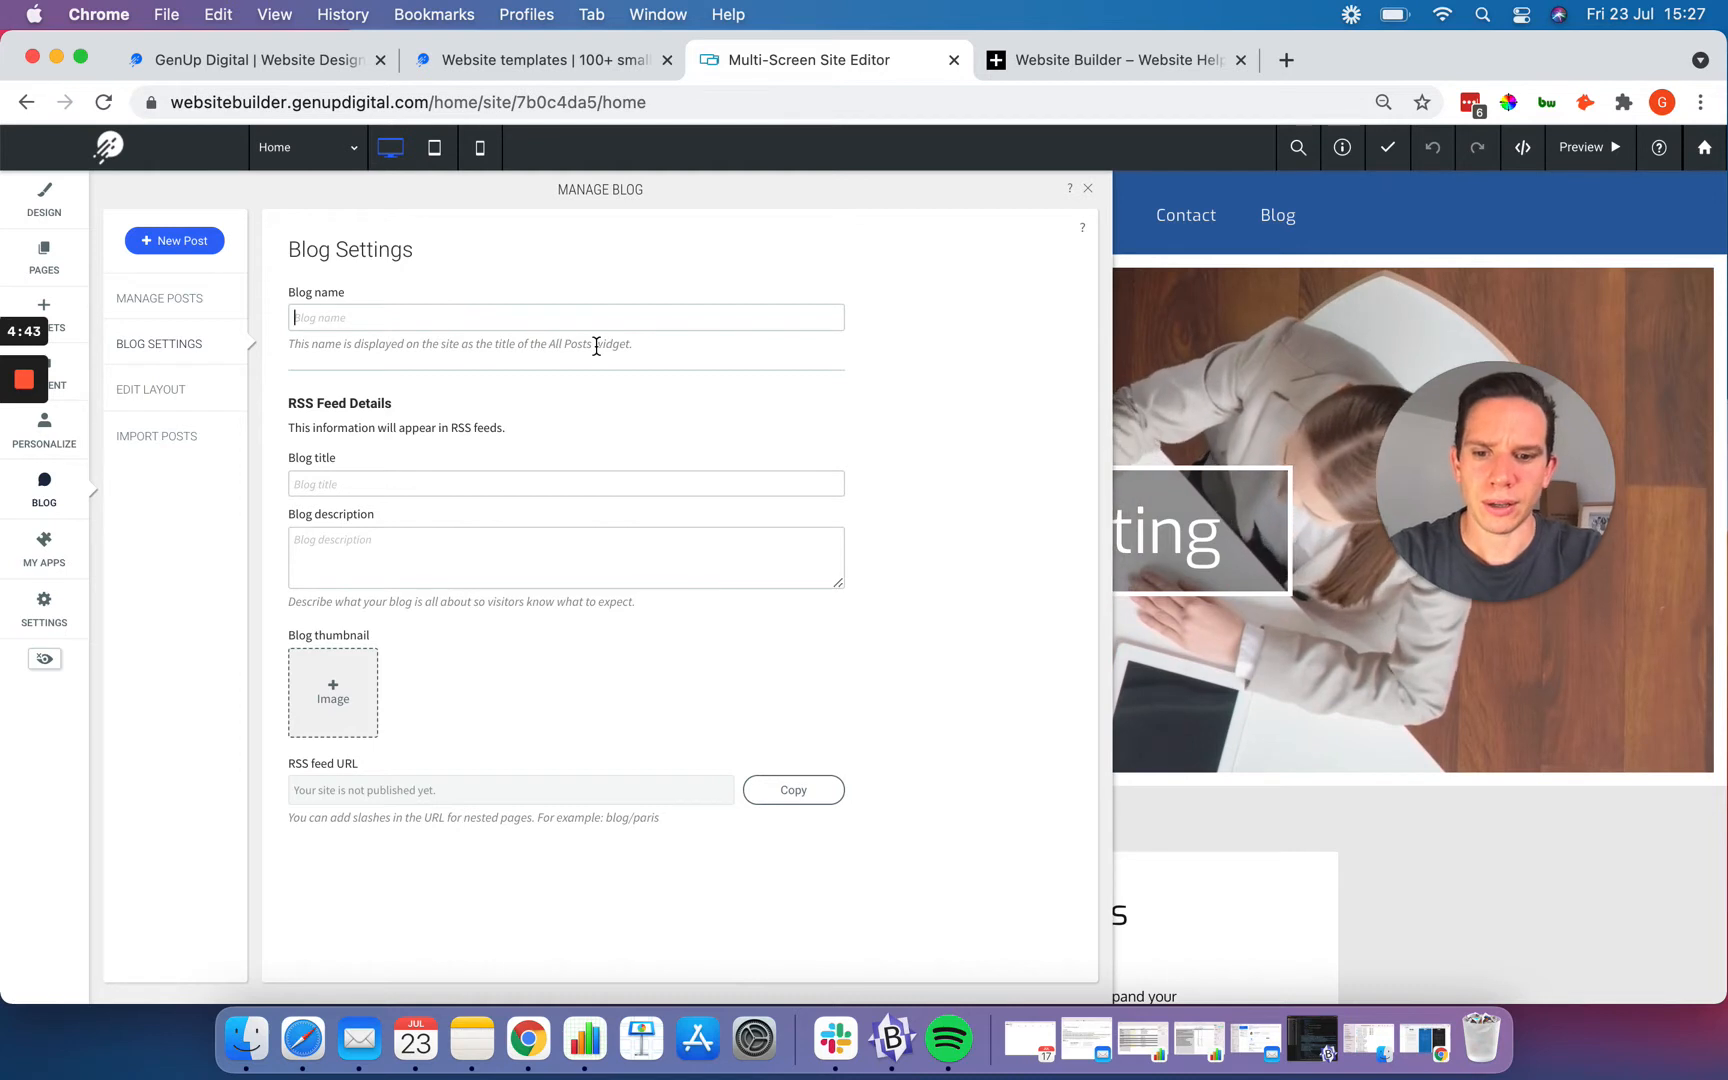
{"action": "type", "text": "Consu"}
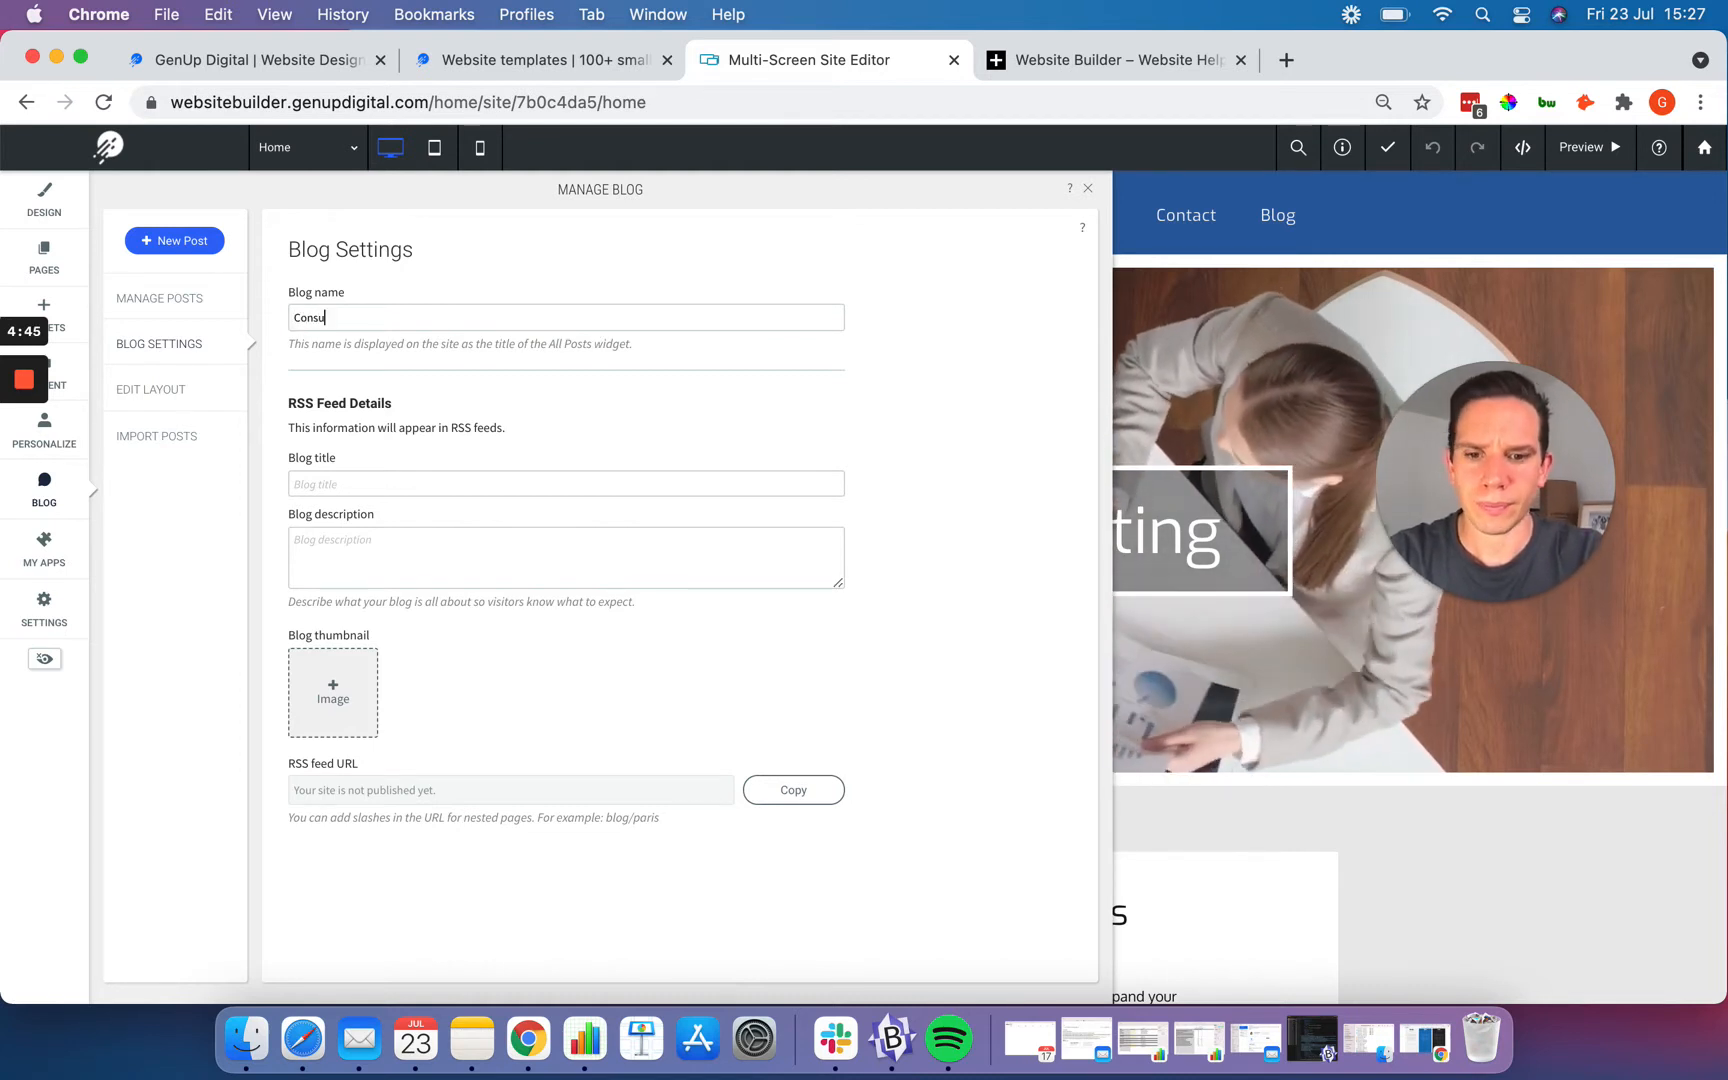
{"action": "type", "text": "lting Blog"}
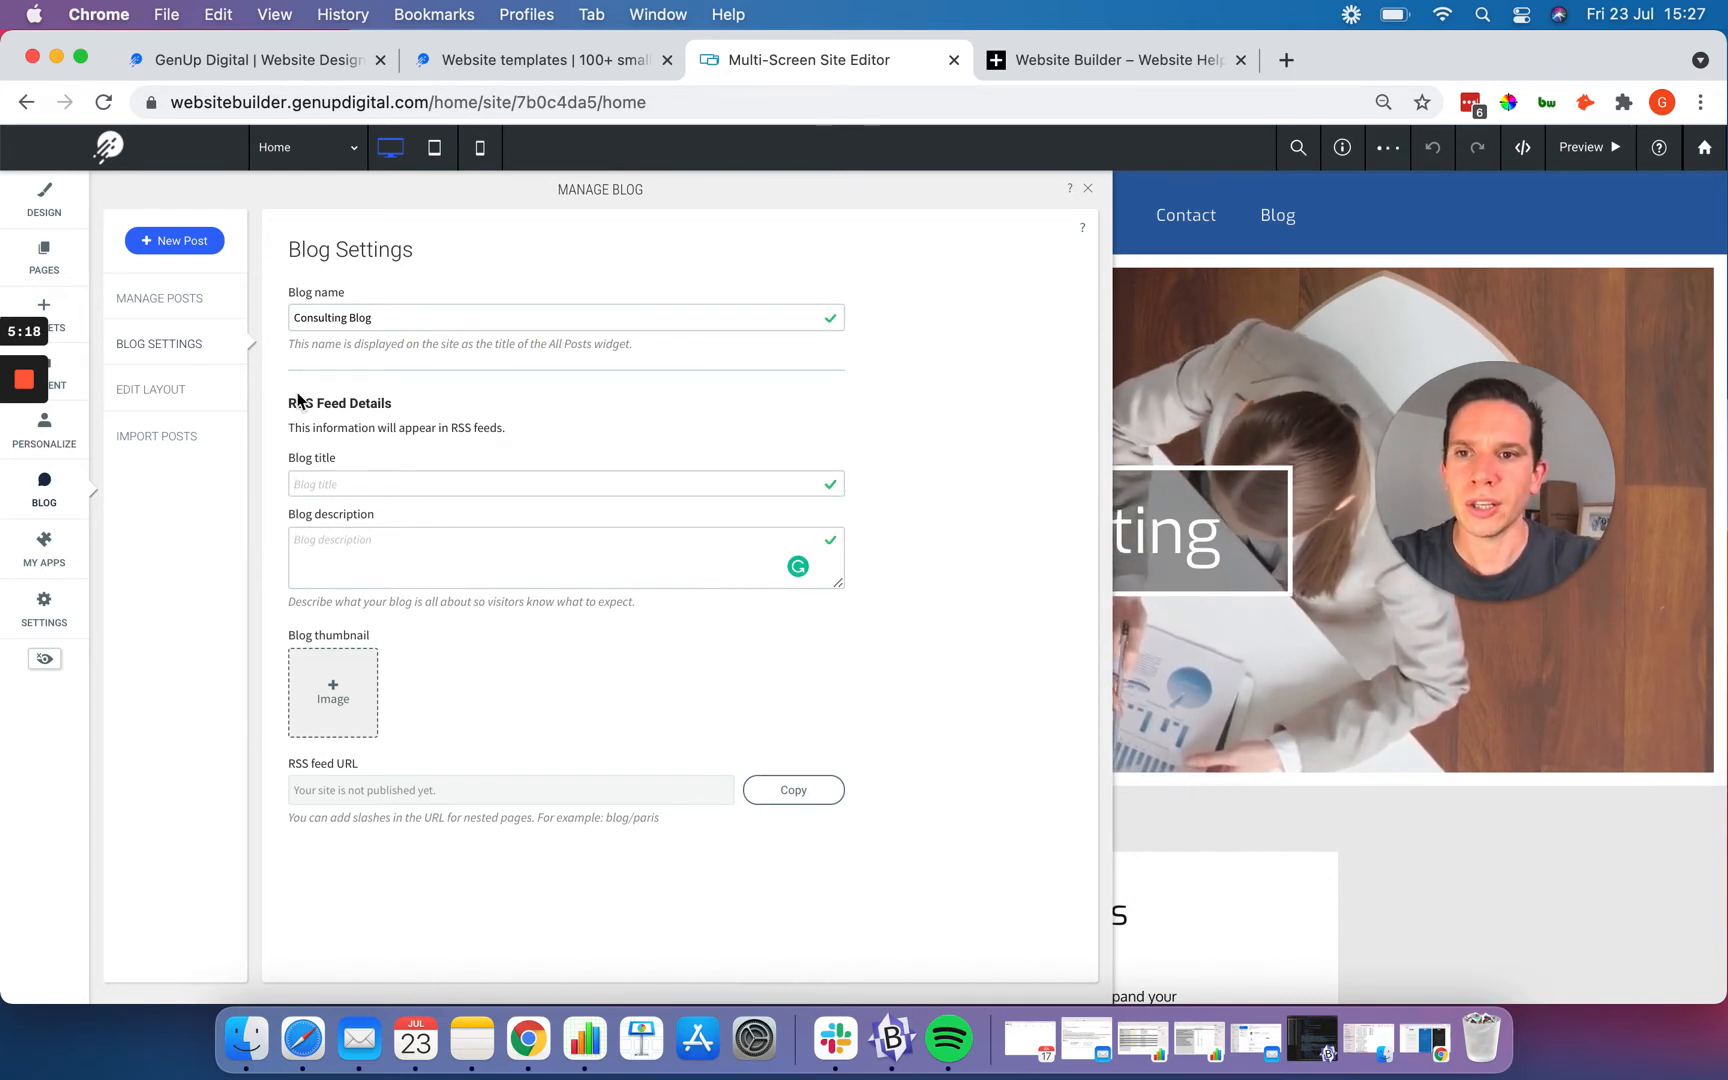
{"action": "left_click_drag", "start_coordinate": [274, 398], "coordinate": [526, 446]}
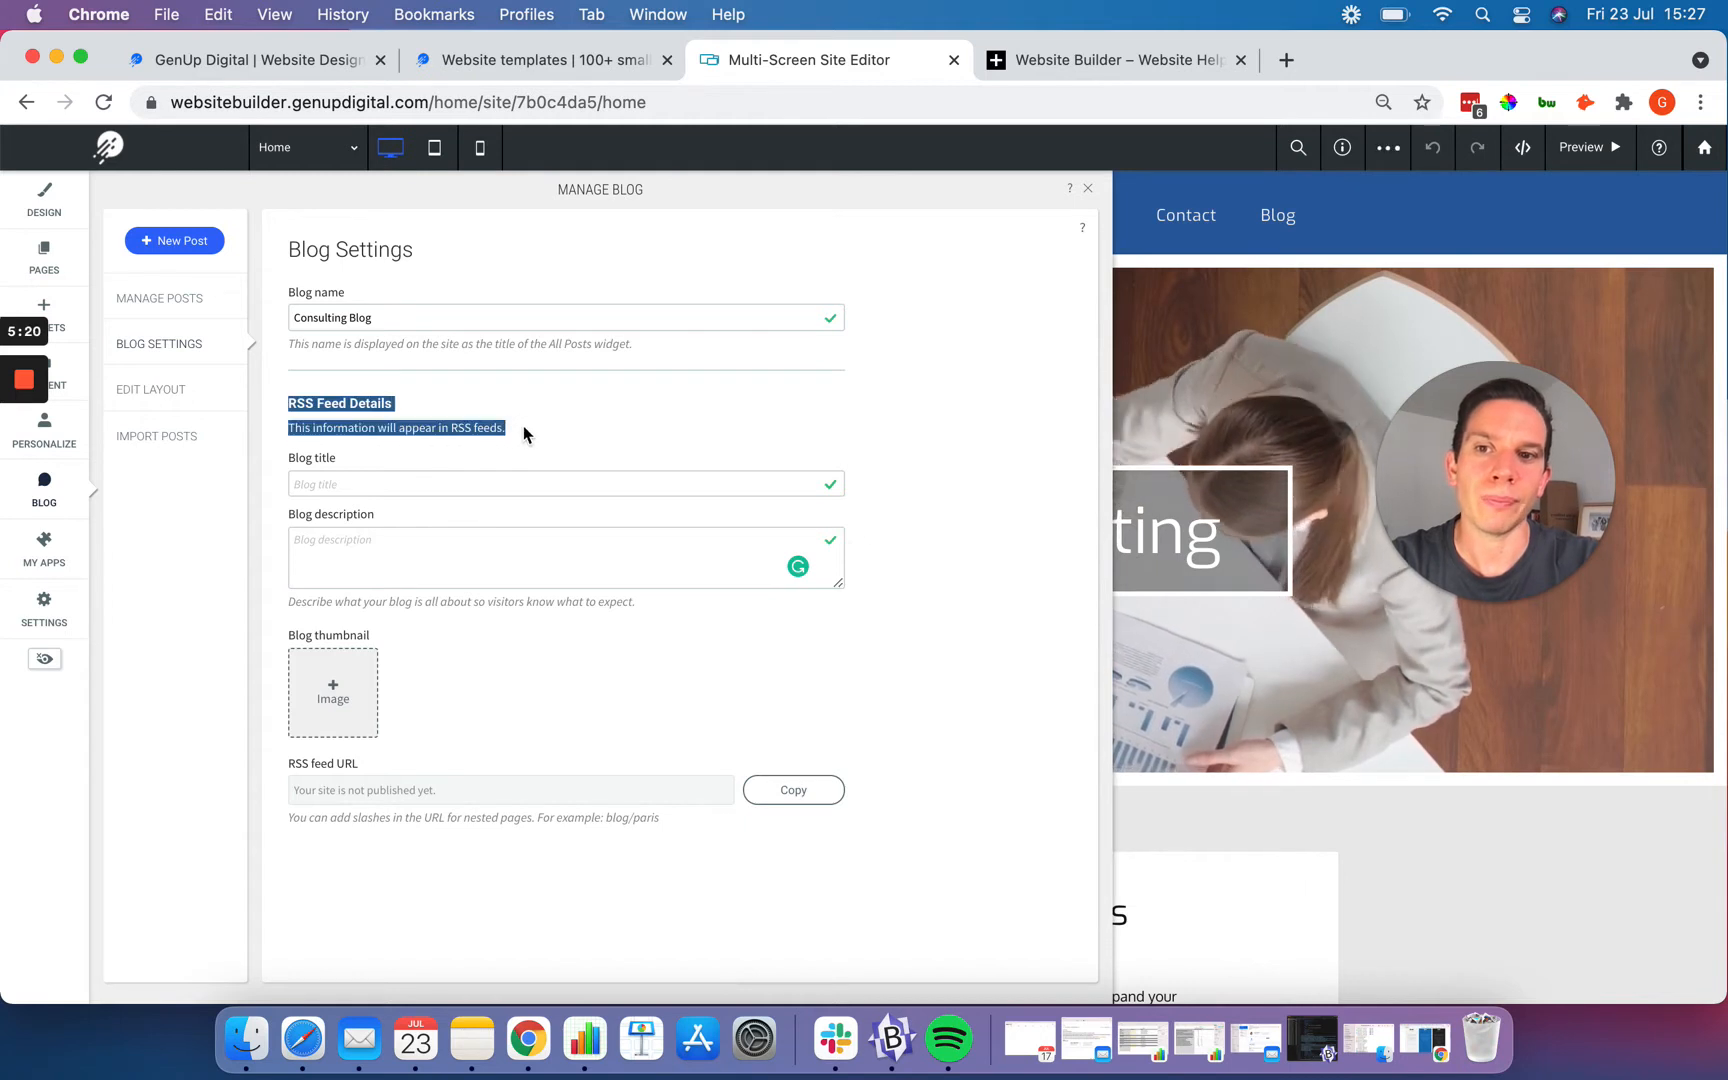
Step: Review the RSS feed fields in the blog settings: blog title, blog description, thumbnail image and feed URL
{"action": "left_click", "coordinate": [524, 432]}
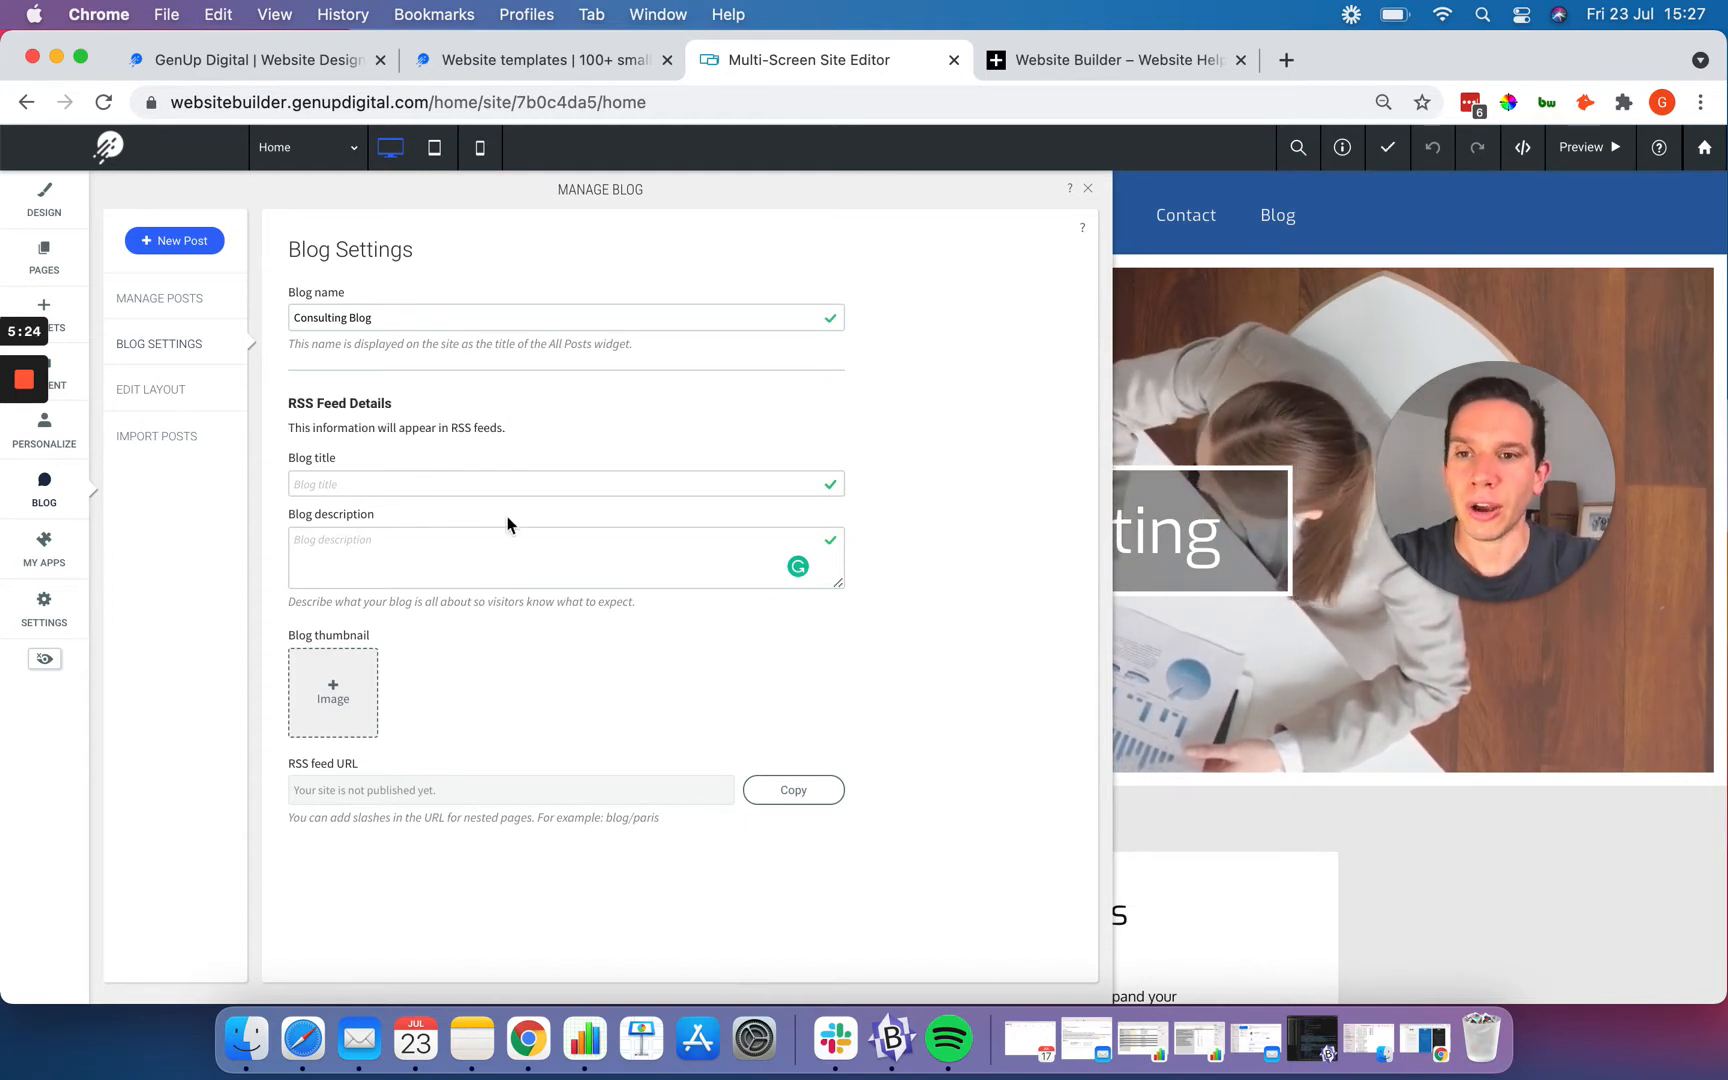
{"action": "left_click", "coordinate": [348, 484]}
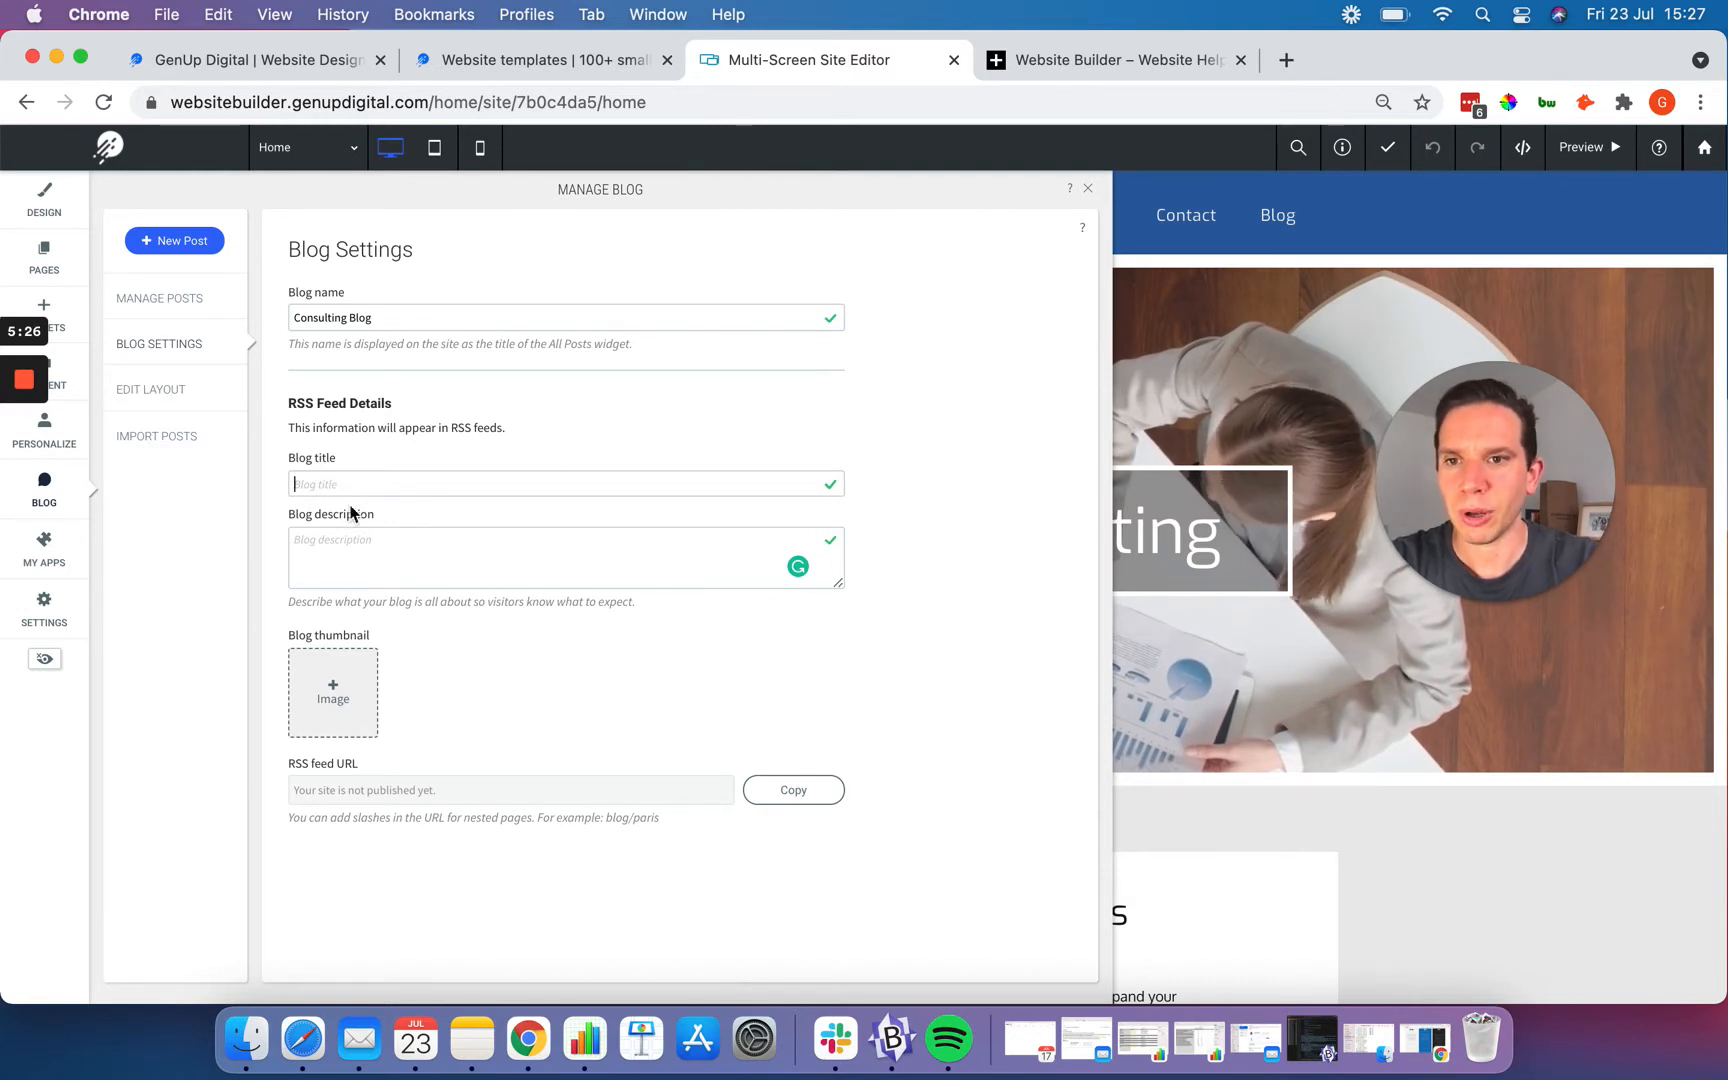
{"action": "left_click", "coordinate": [350, 541]}
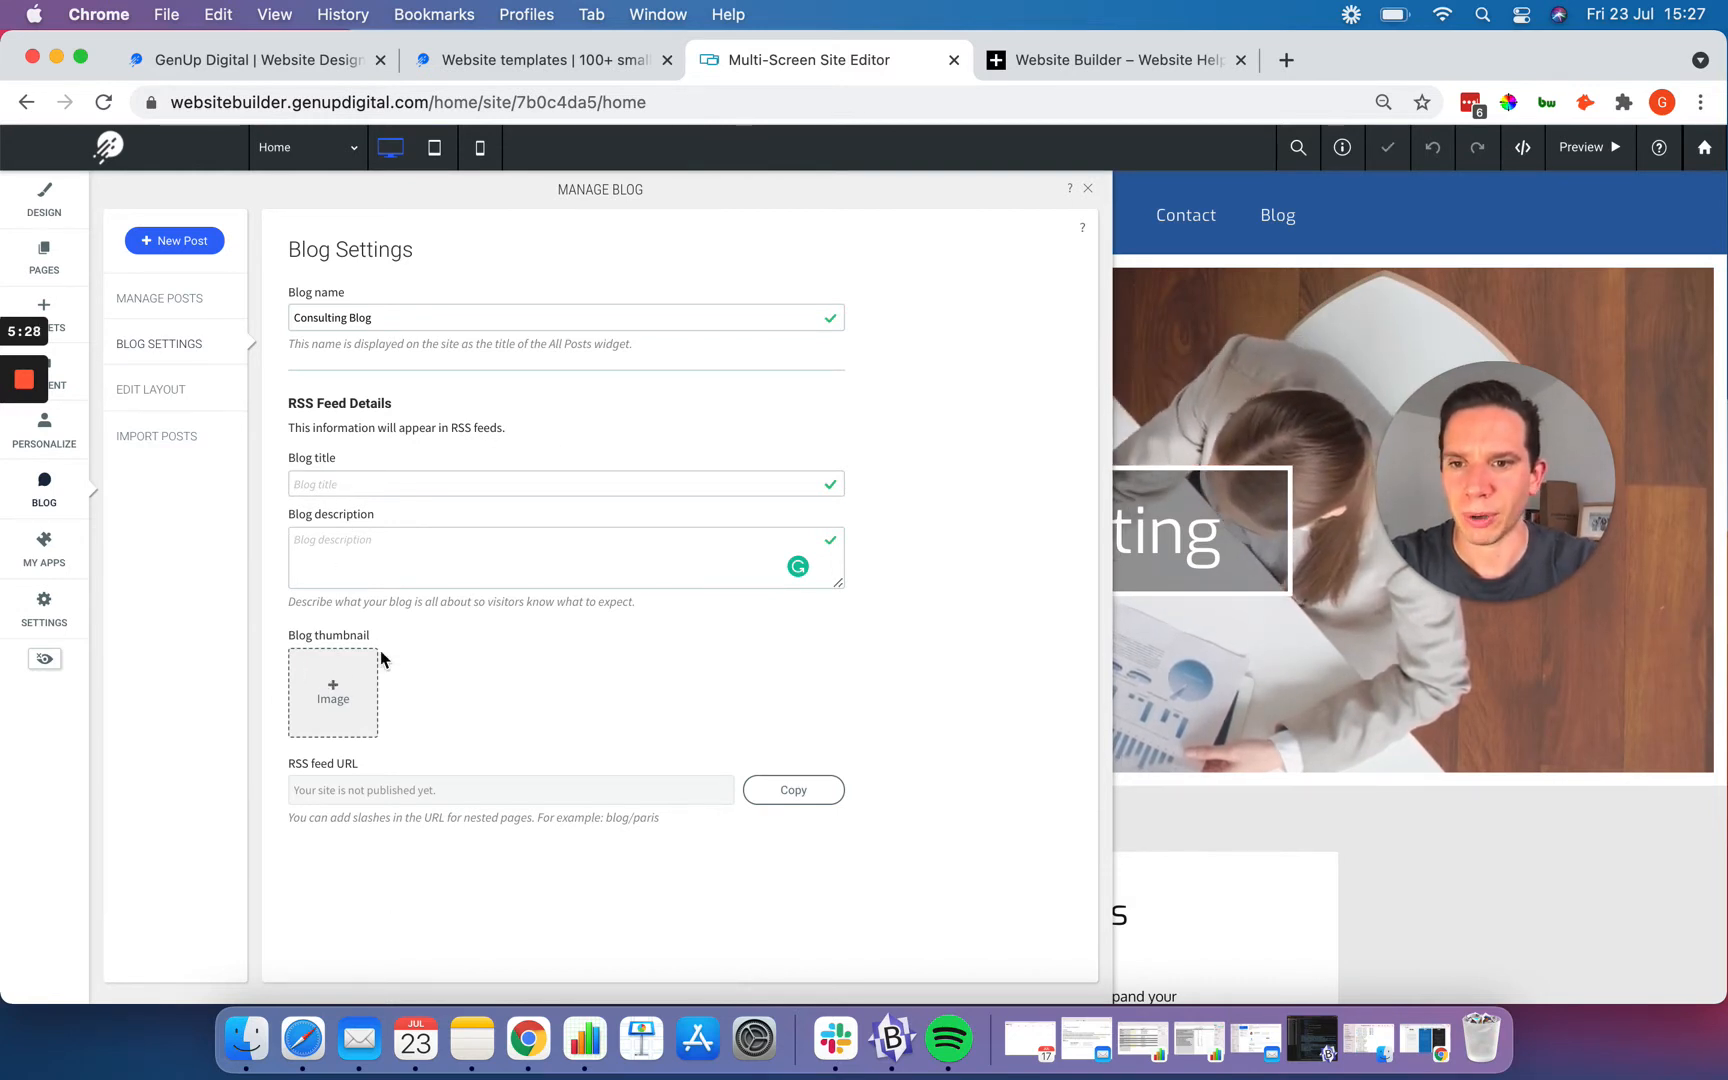
{"action": "left_click", "coordinate": [507, 670]}
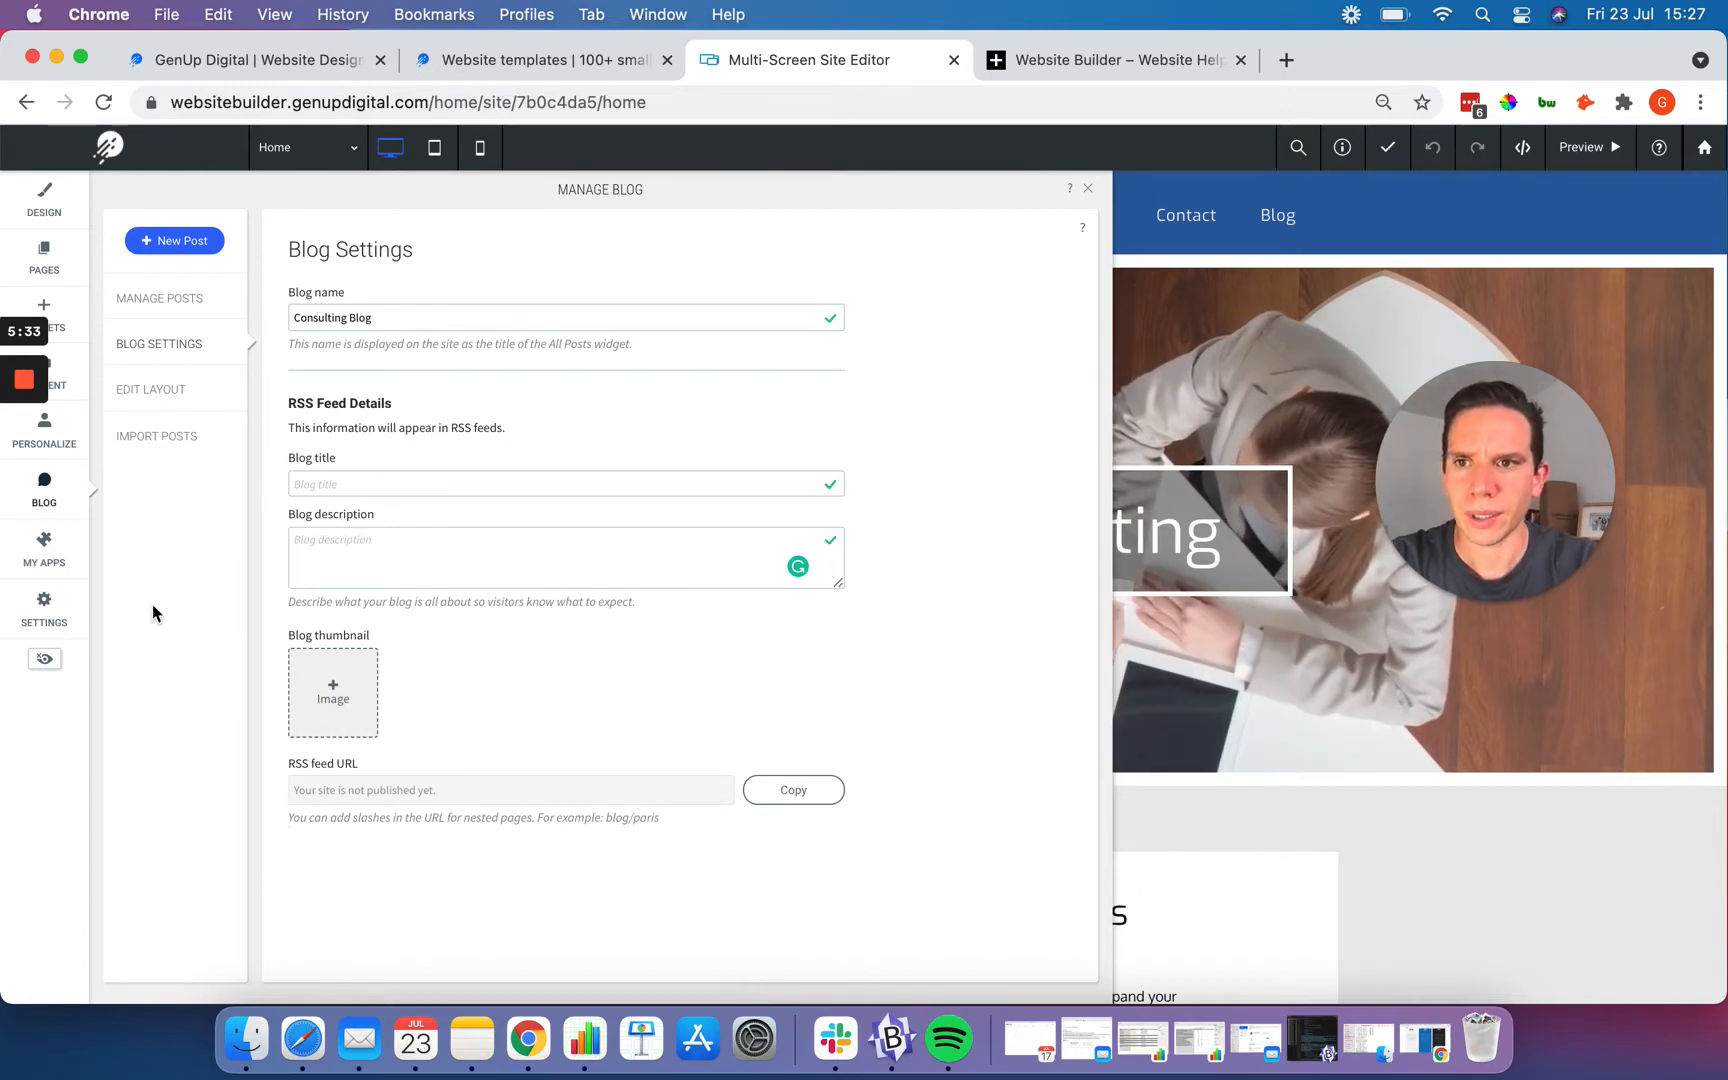
Step: Open the blog post layout for editing and dismiss the Edit Layout introduction
{"action": "left_click", "coordinate": [152, 388]}
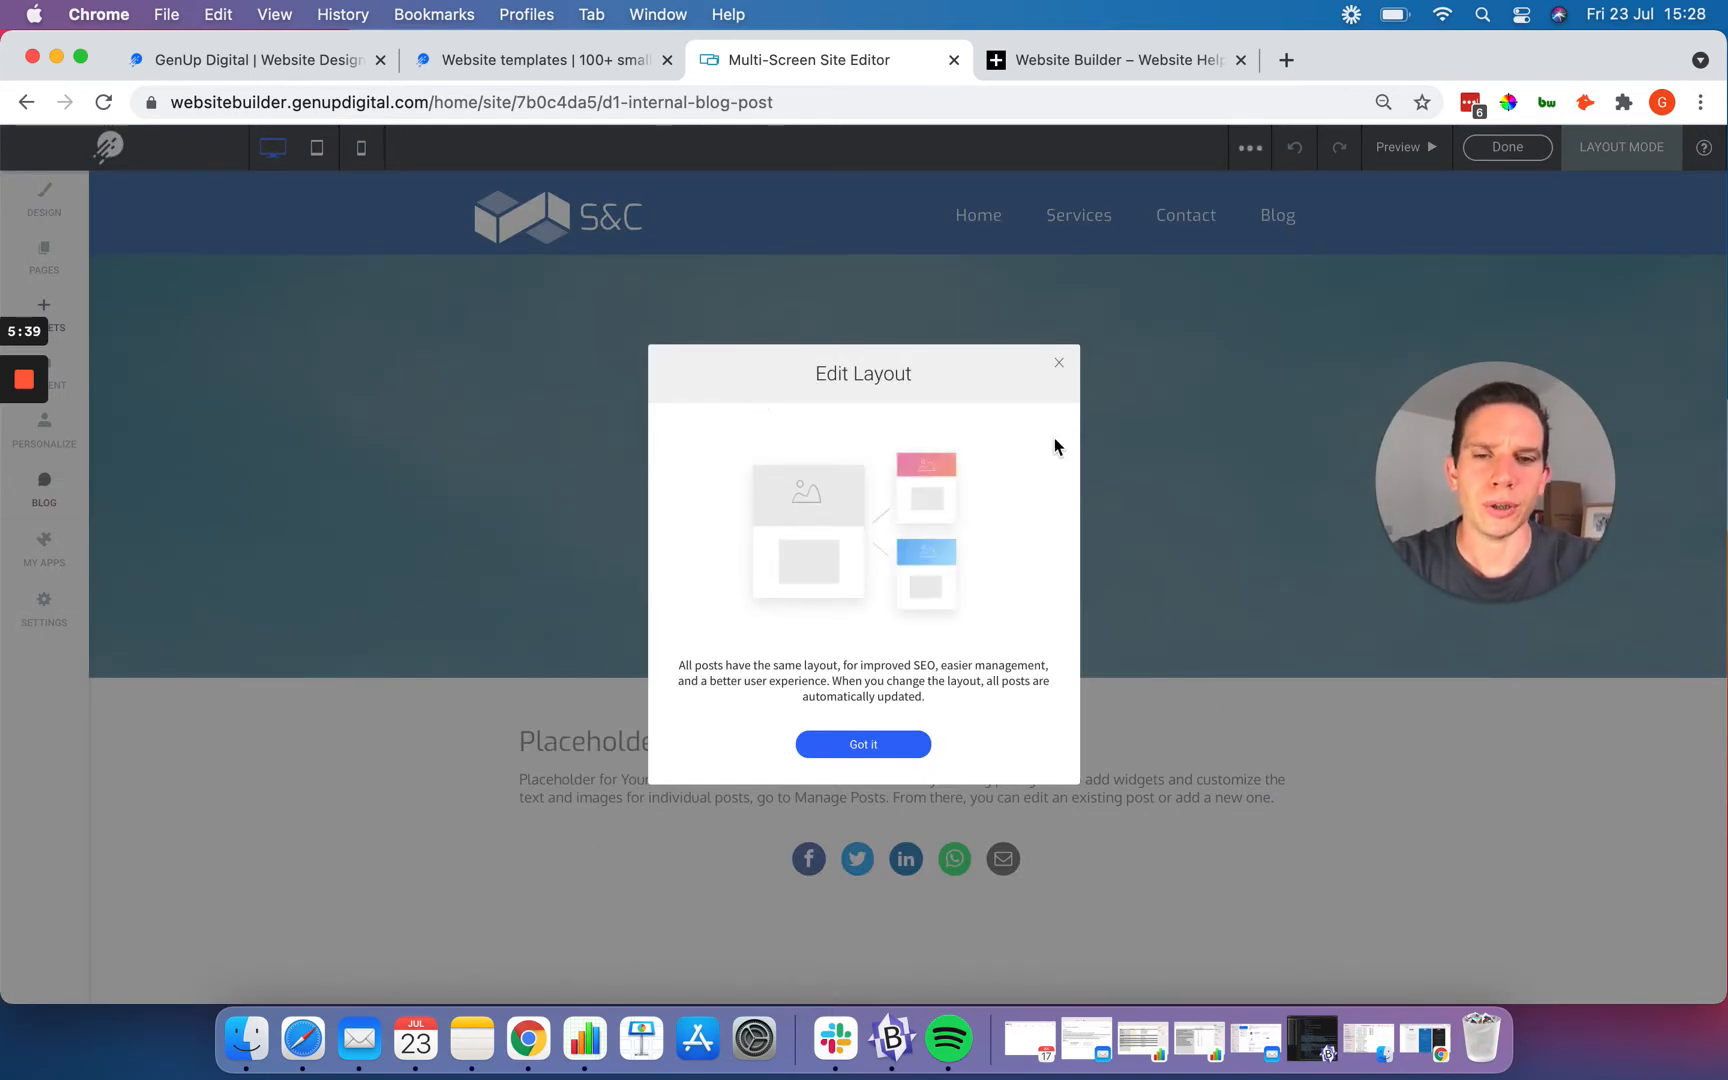
{"action": "left_click_drag", "start_coordinate": [1534, 481], "coordinate": [1524, 310]}
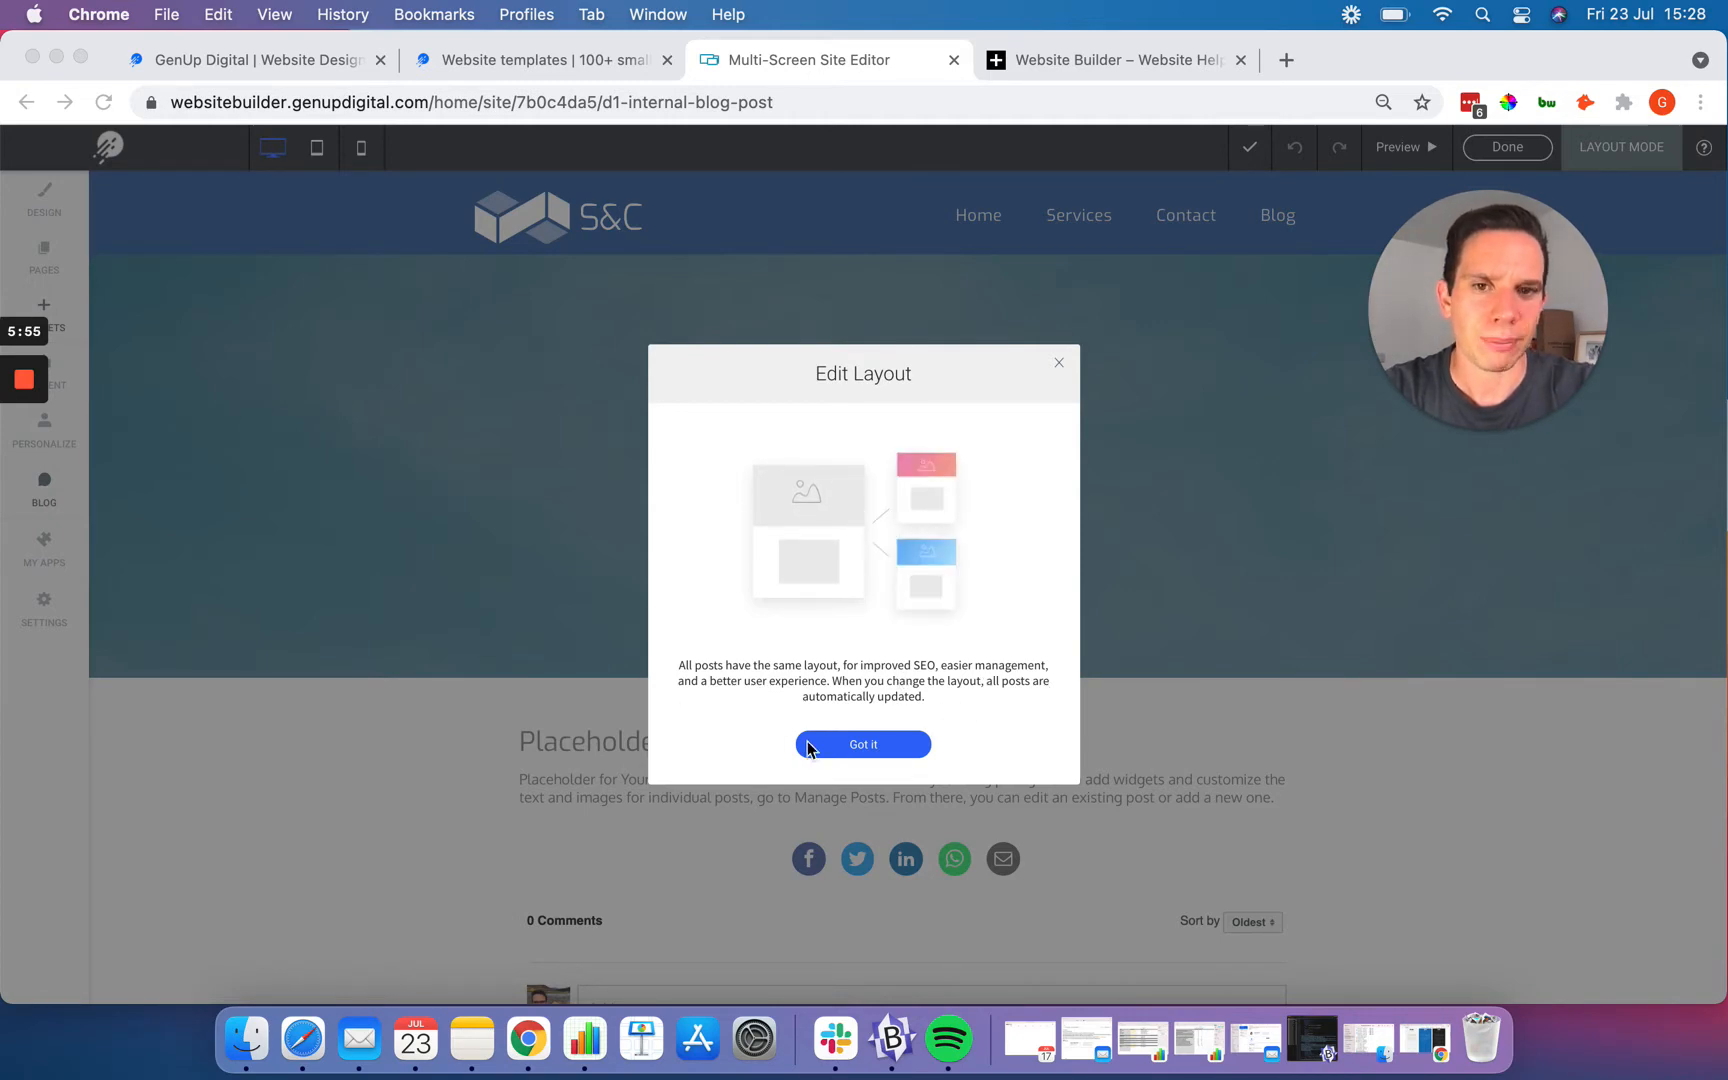
{"action": "left_click", "coordinate": [858, 745]}
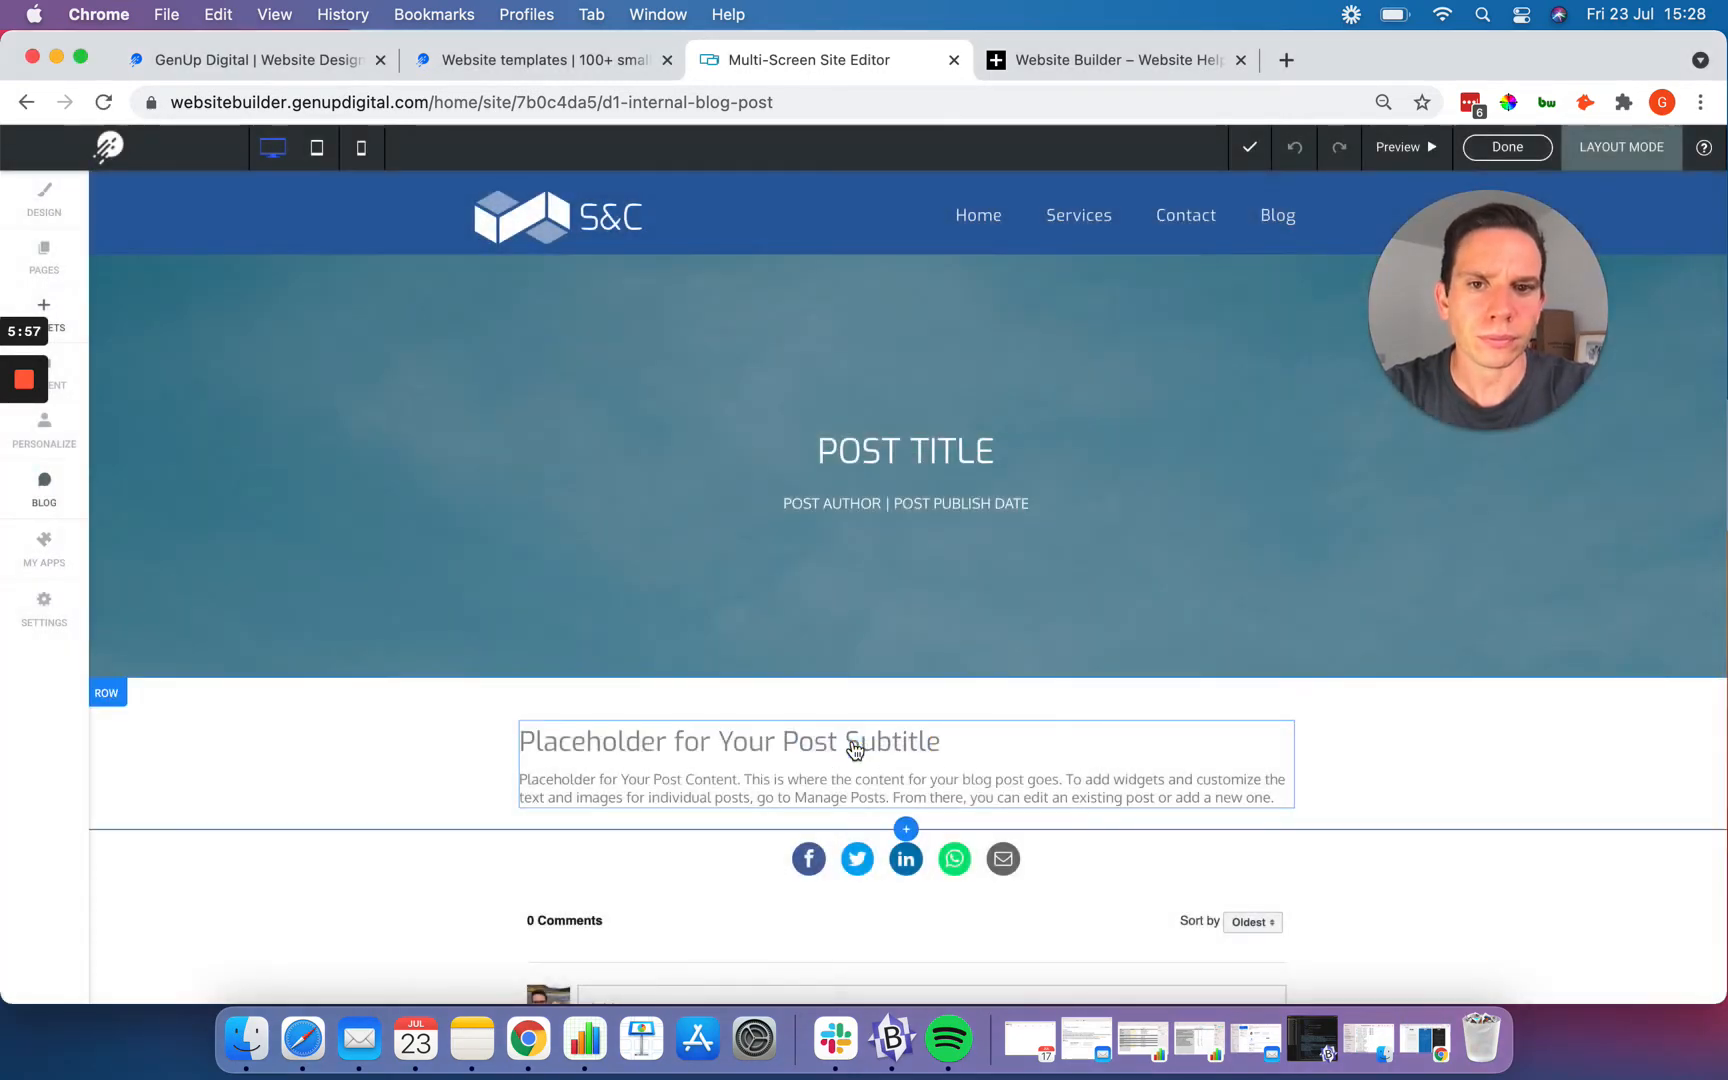
Step: Look over the post layout, from the post title banner and content placeholder to the share icons, comments, related posts and newsletter footer
{"action": "scroll", "coordinate": [323, 459], "scroll_direction": "down", "scroll_amount": 6}
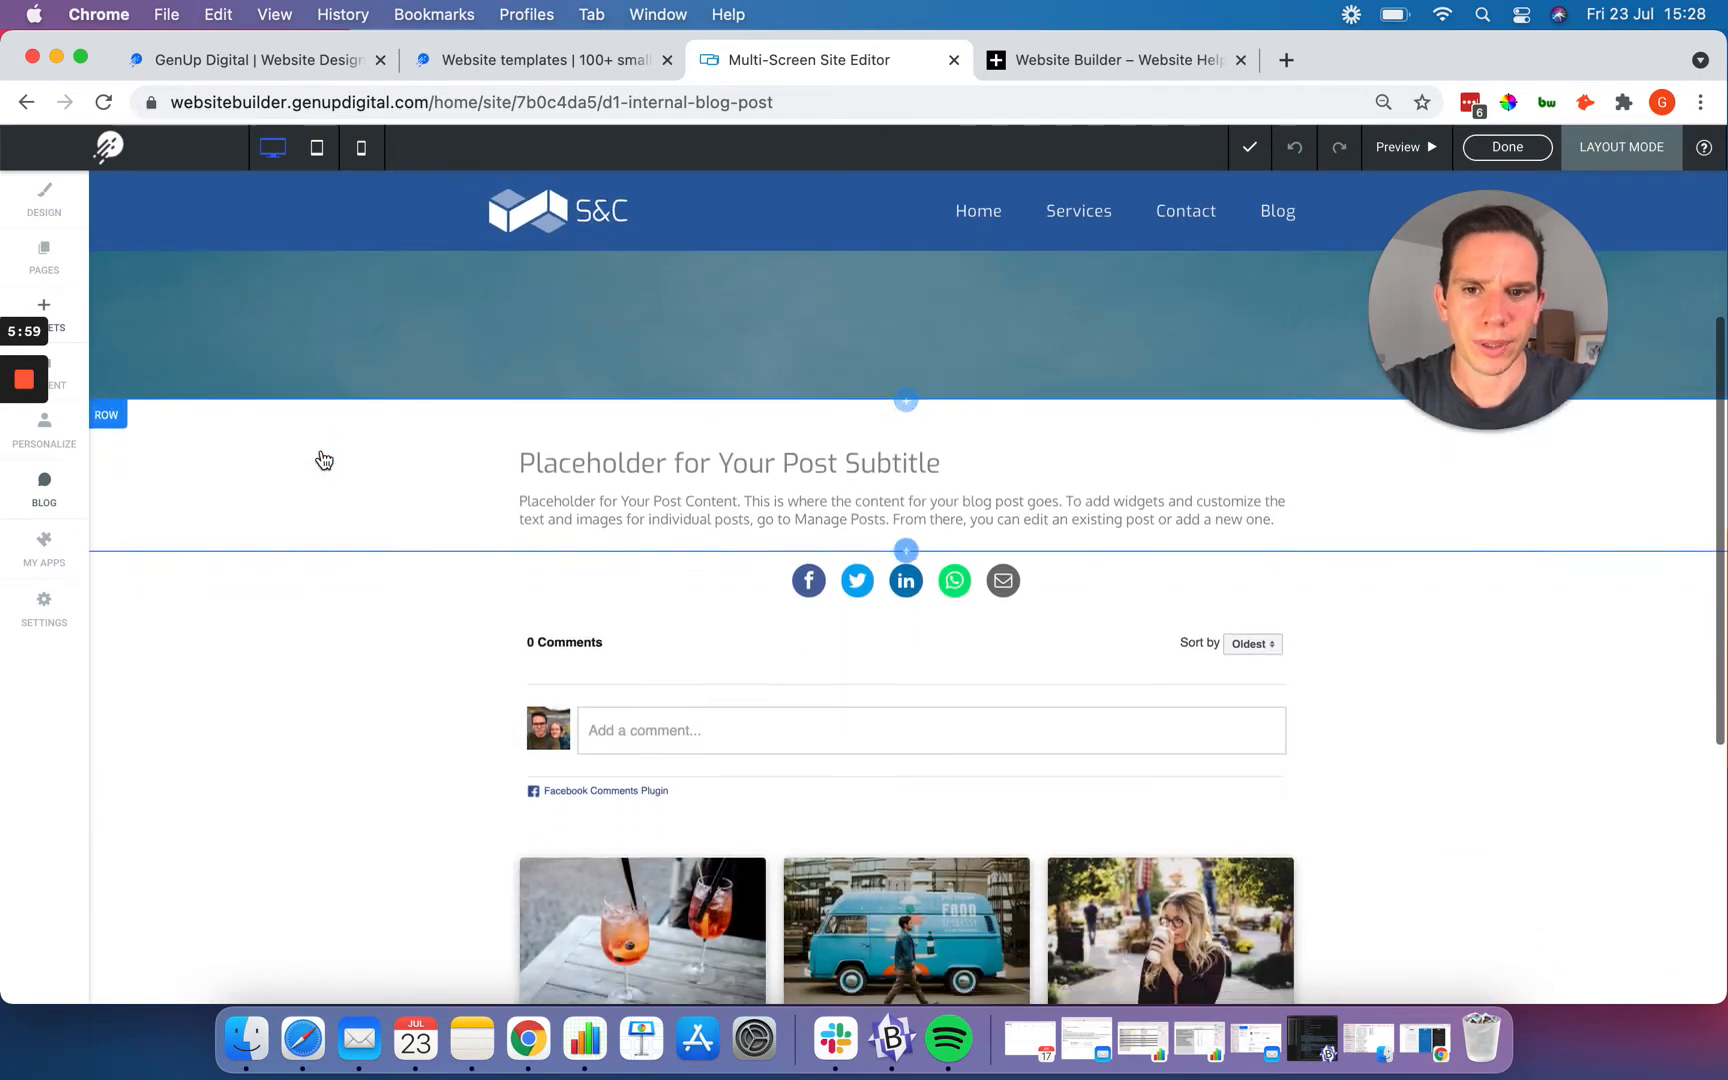
{"action": "scroll", "coordinate": [323, 459], "scroll_direction": "down", "scroll_amount": 3}
{"action": "scroll", "coordinate": [325, 446], "scroll_direction": "up", "scroll_amount": 10}
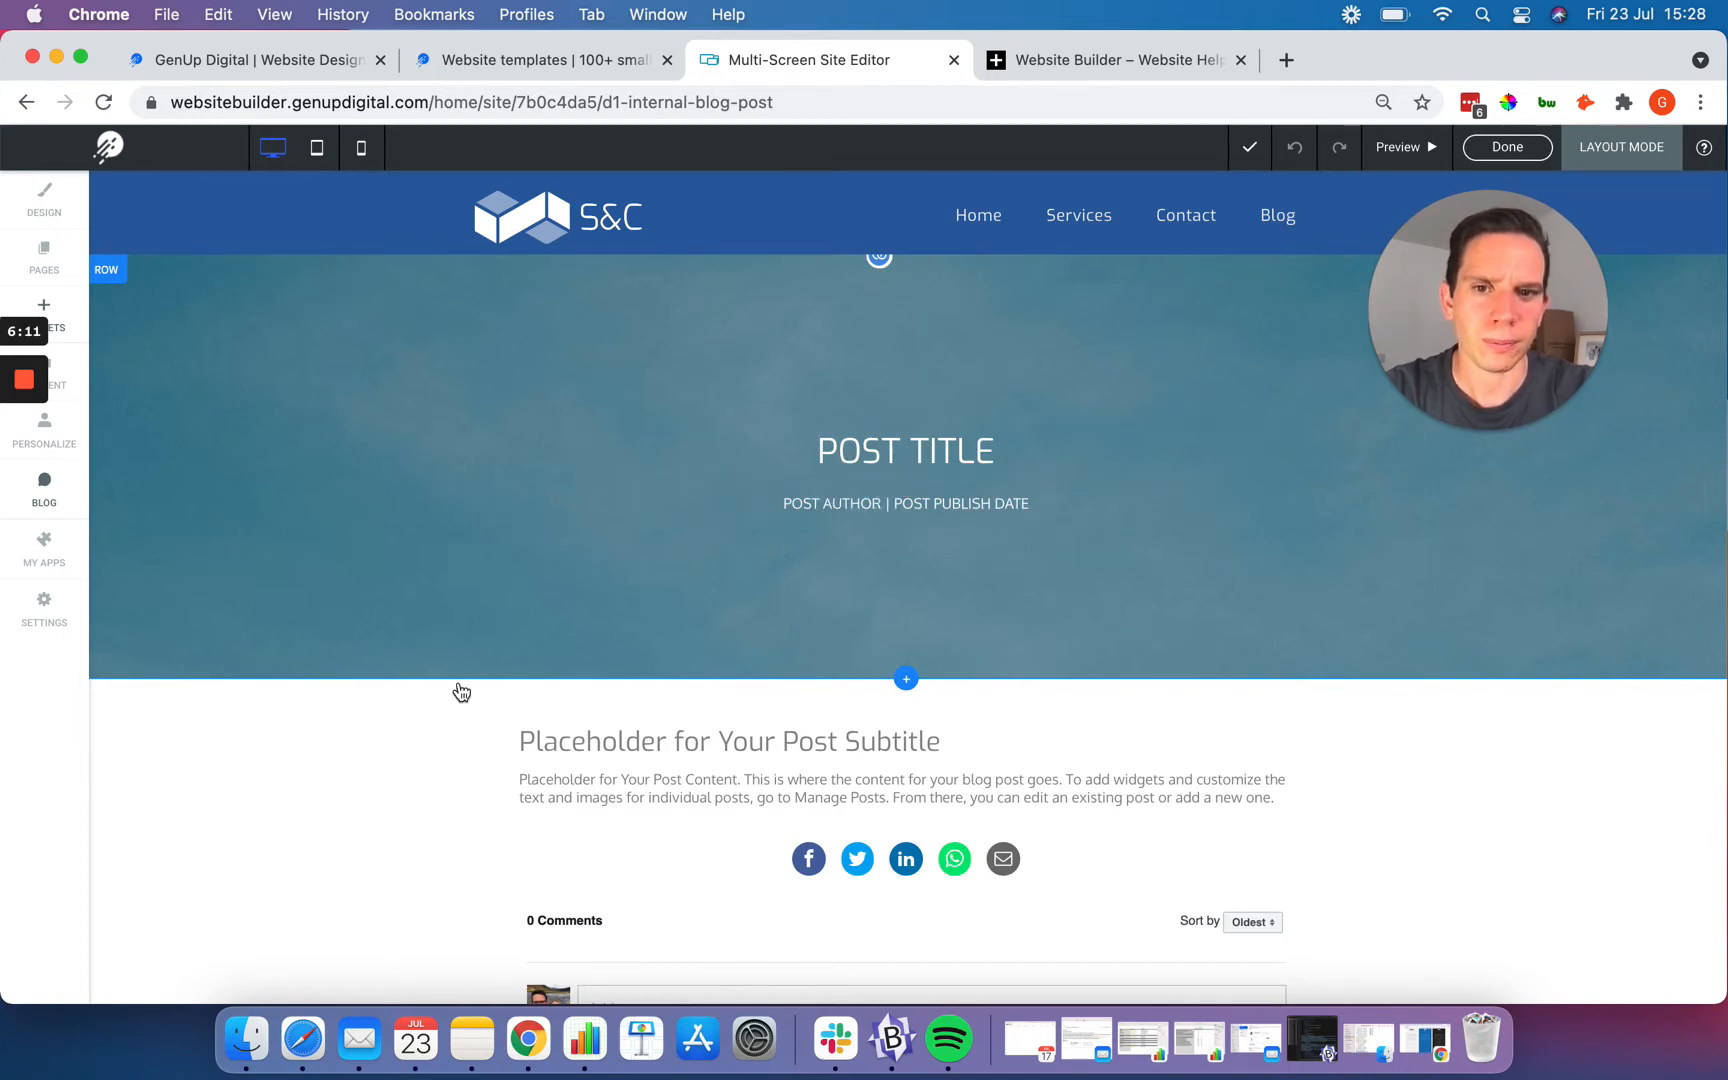
{"action": "scroll", "coordinate": [460, 692], "scroll_direction": "down", "scroll_amount": 5}
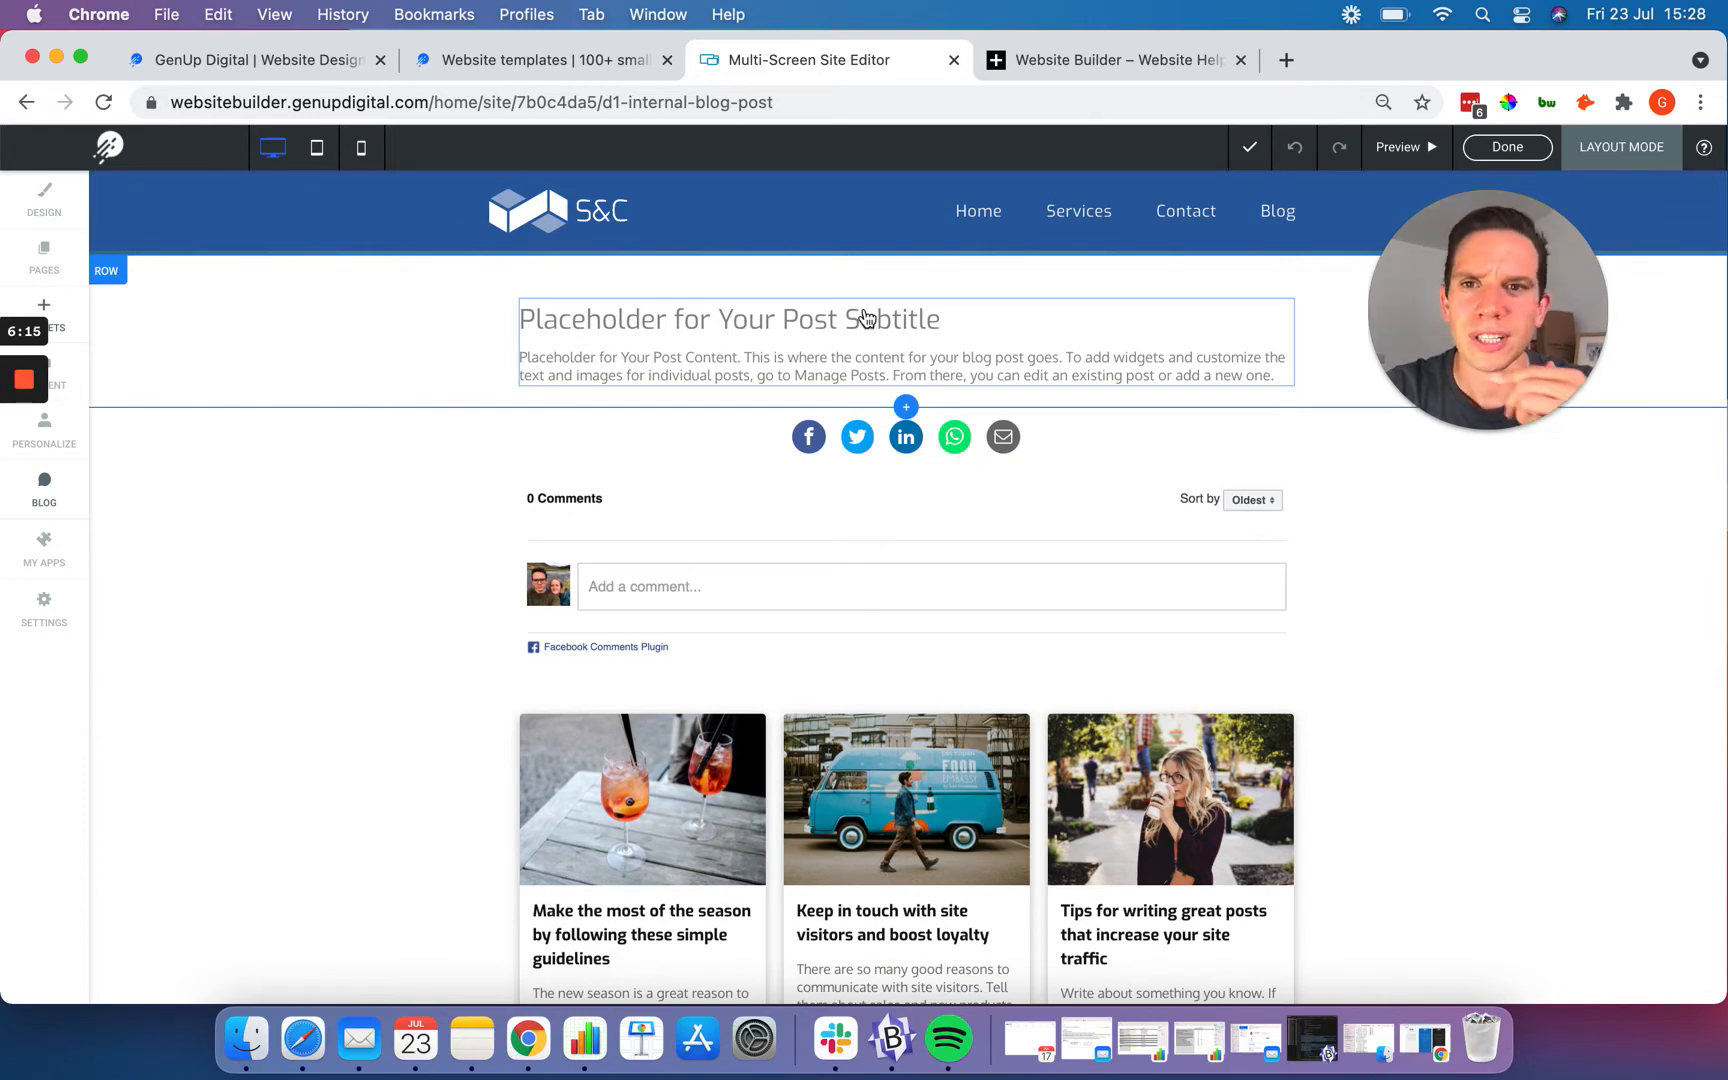
{"action": "scroll", "coordinate": [663, 610], "scroll_direction": "down", "scroll_amount": 2}
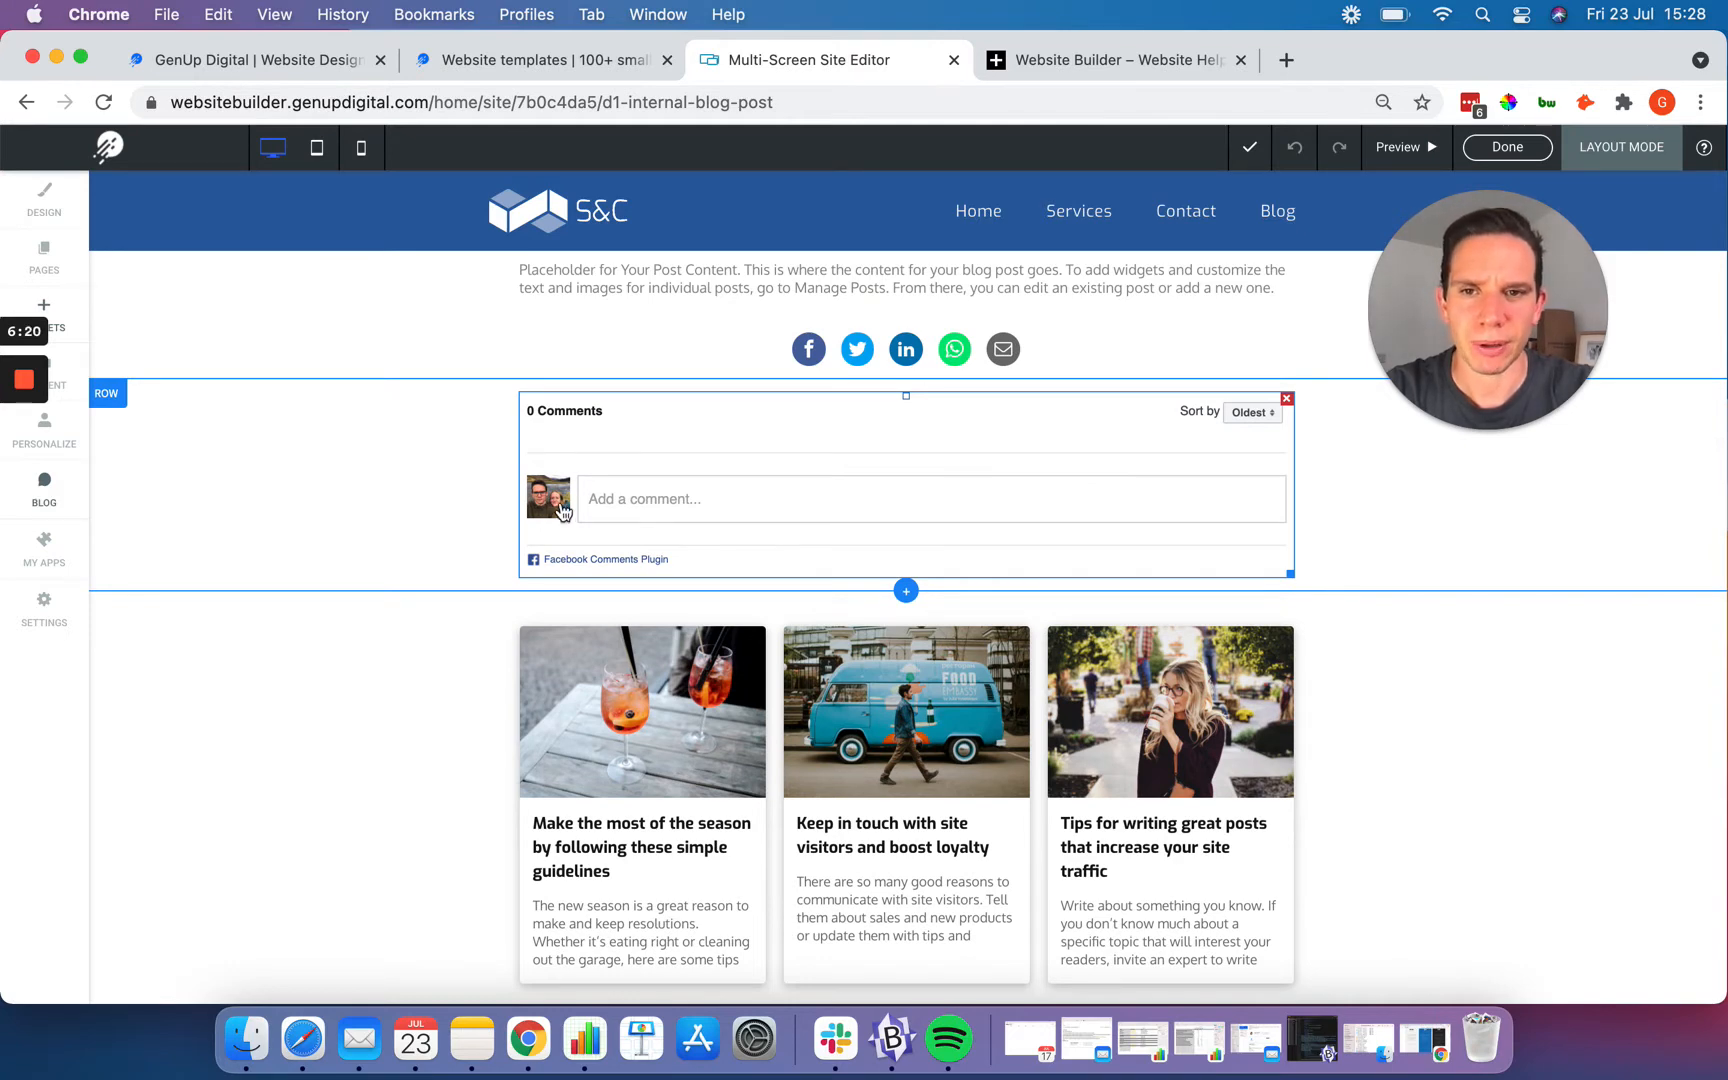
{"action": "scroll", "coordinate": [572, 492], "scroll_direction": "up", "scroll_amount": 3}
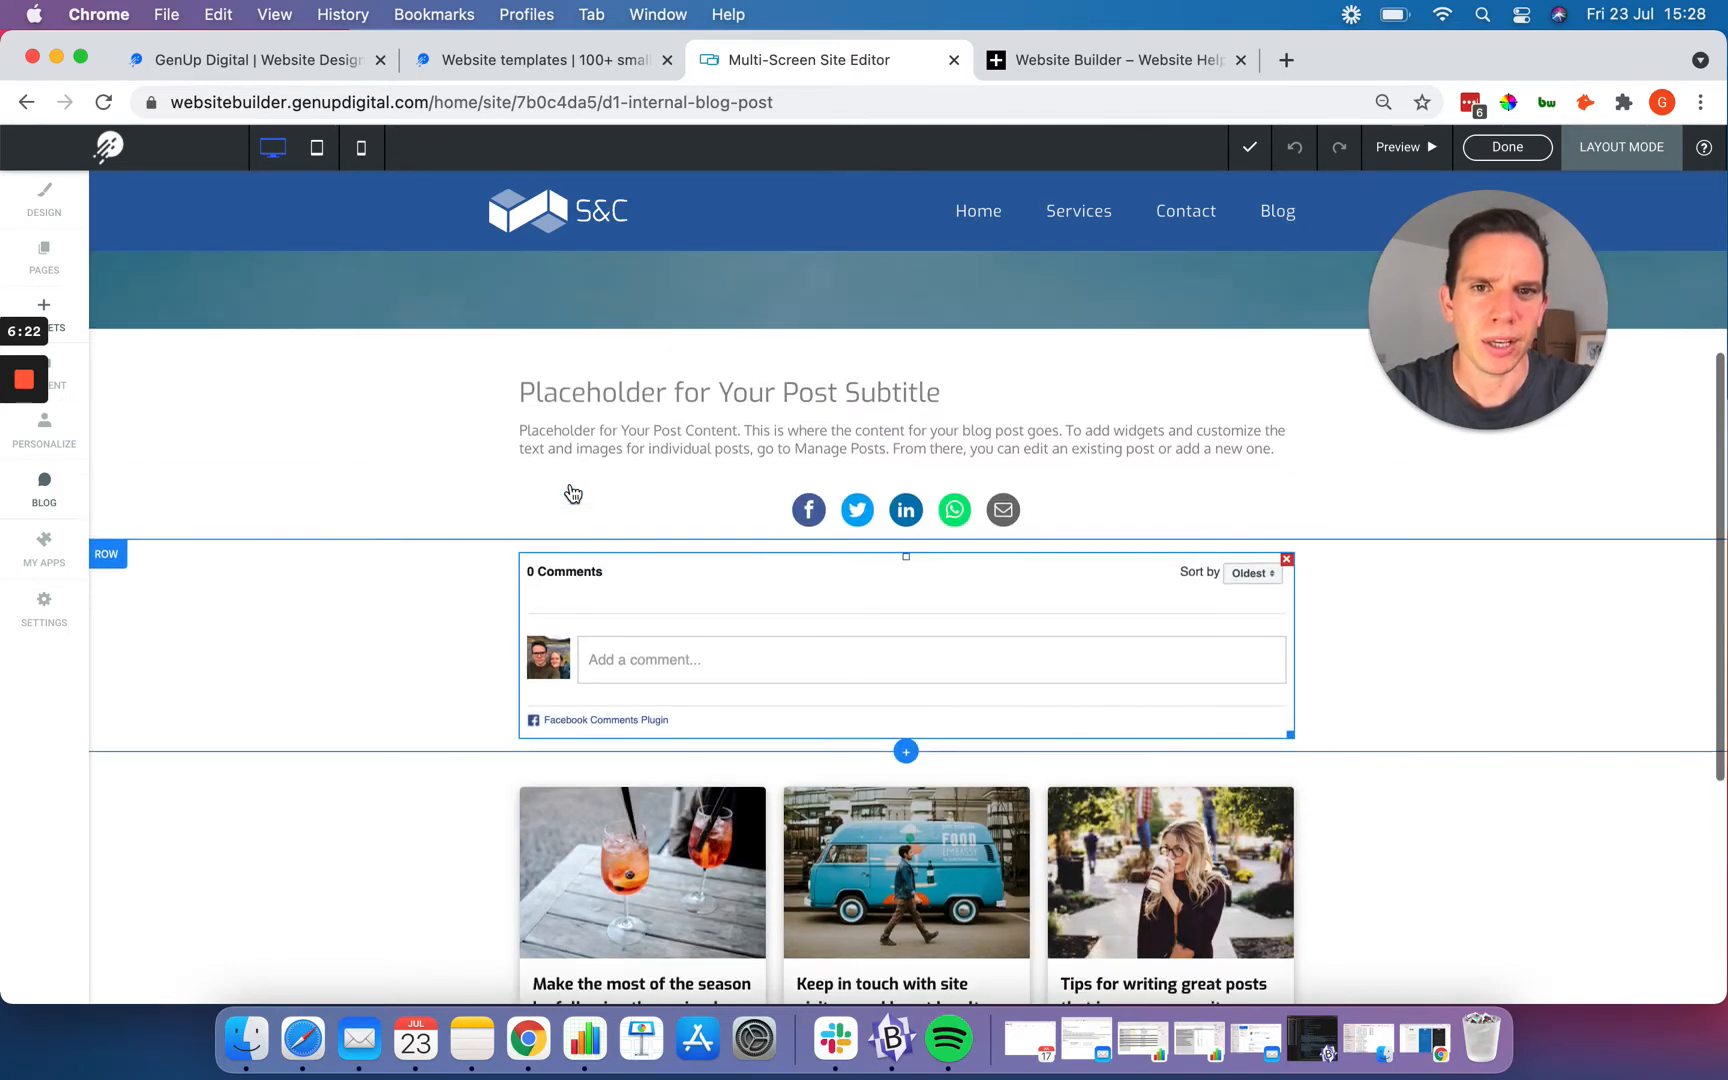
{"action": "scroll", "coordinate": [466, 581], "scroll_direction": "down", "scroll_amount": 6}
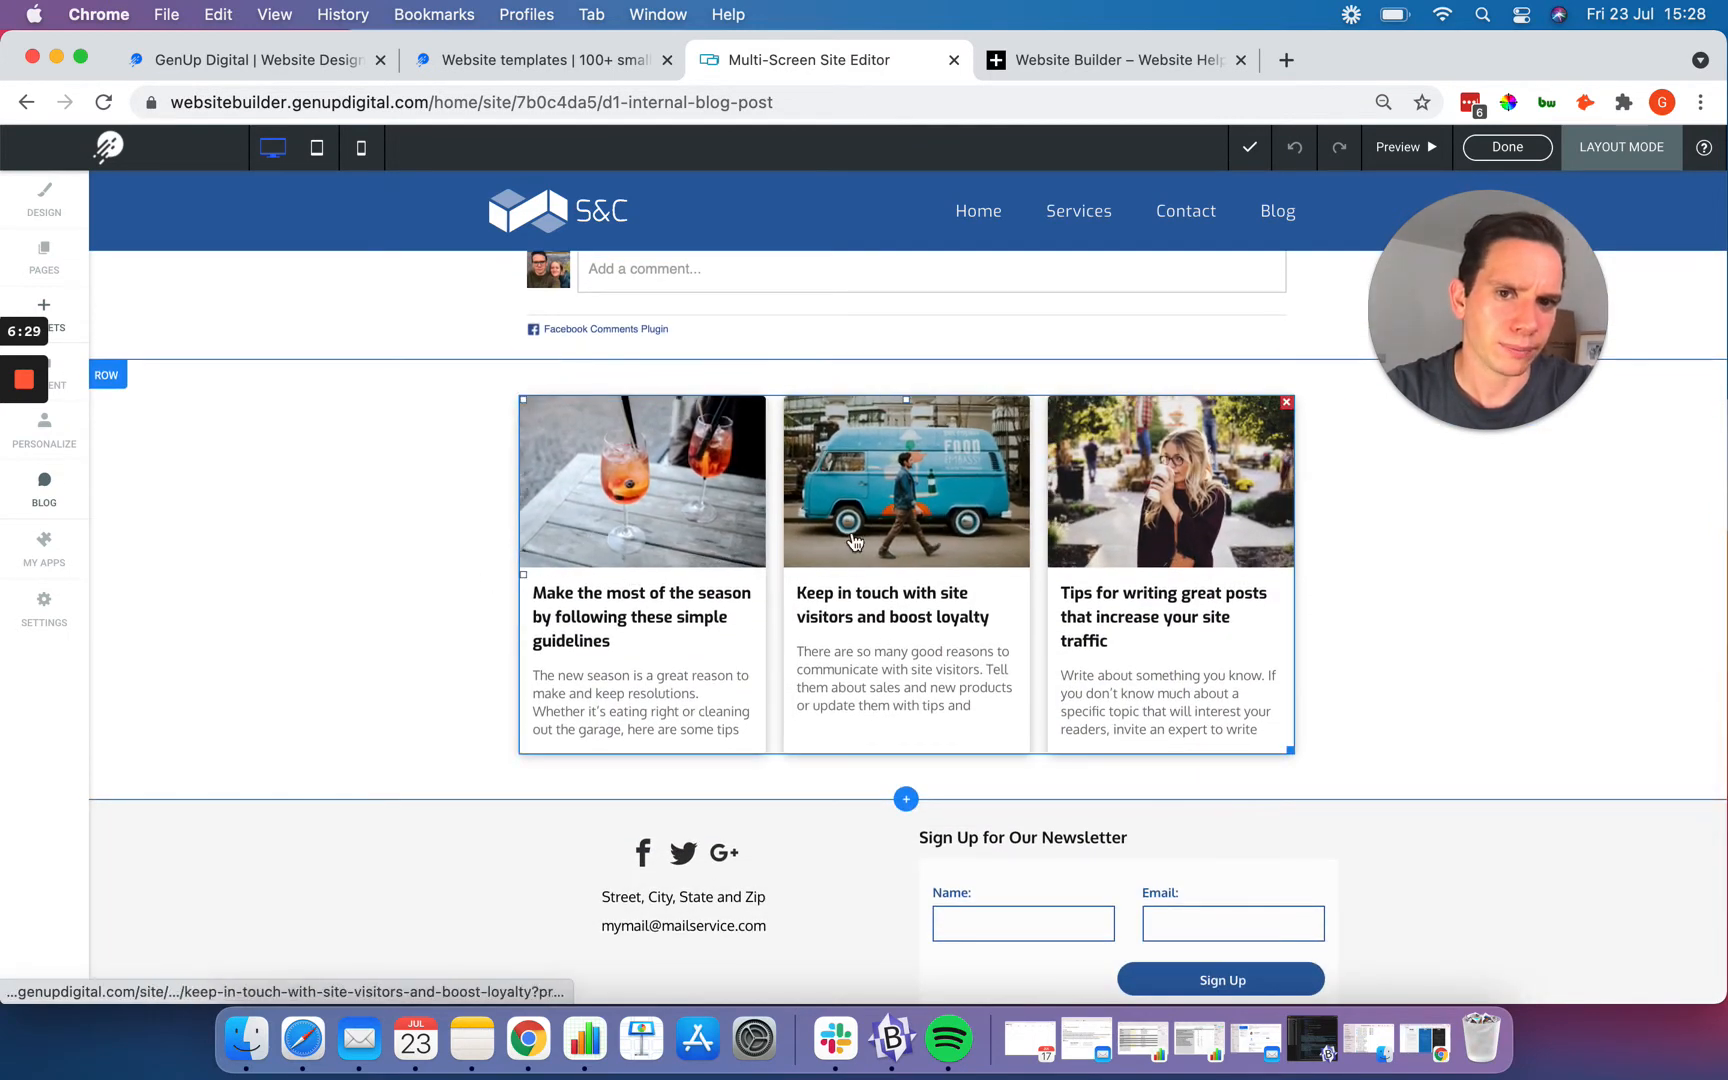
{"action": "scroll", "coordinate": [311, 632], "scroll_direction": "up", "scroll_amount": 4}
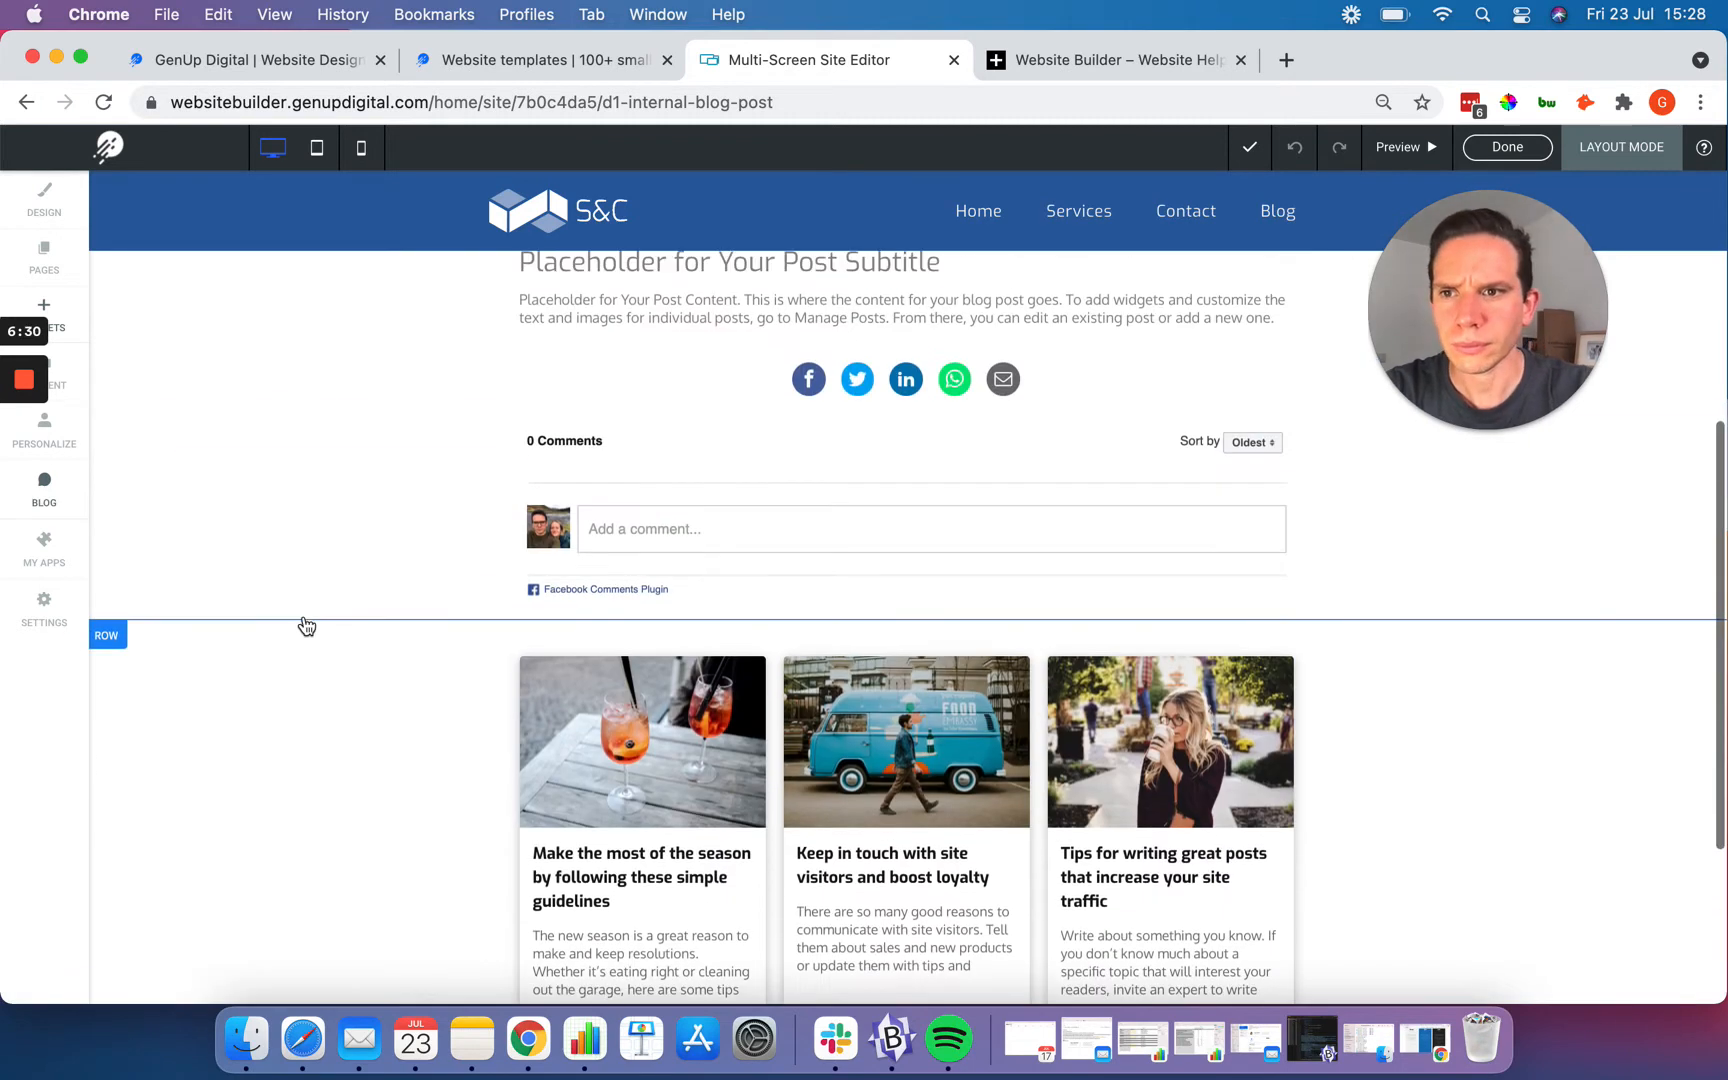
Step: Reopen the blog manager, view the option for importing posts from an RSS feed, return to the posts list and close the manager
{"action": "left_click", "coordinate": [48, 484]}
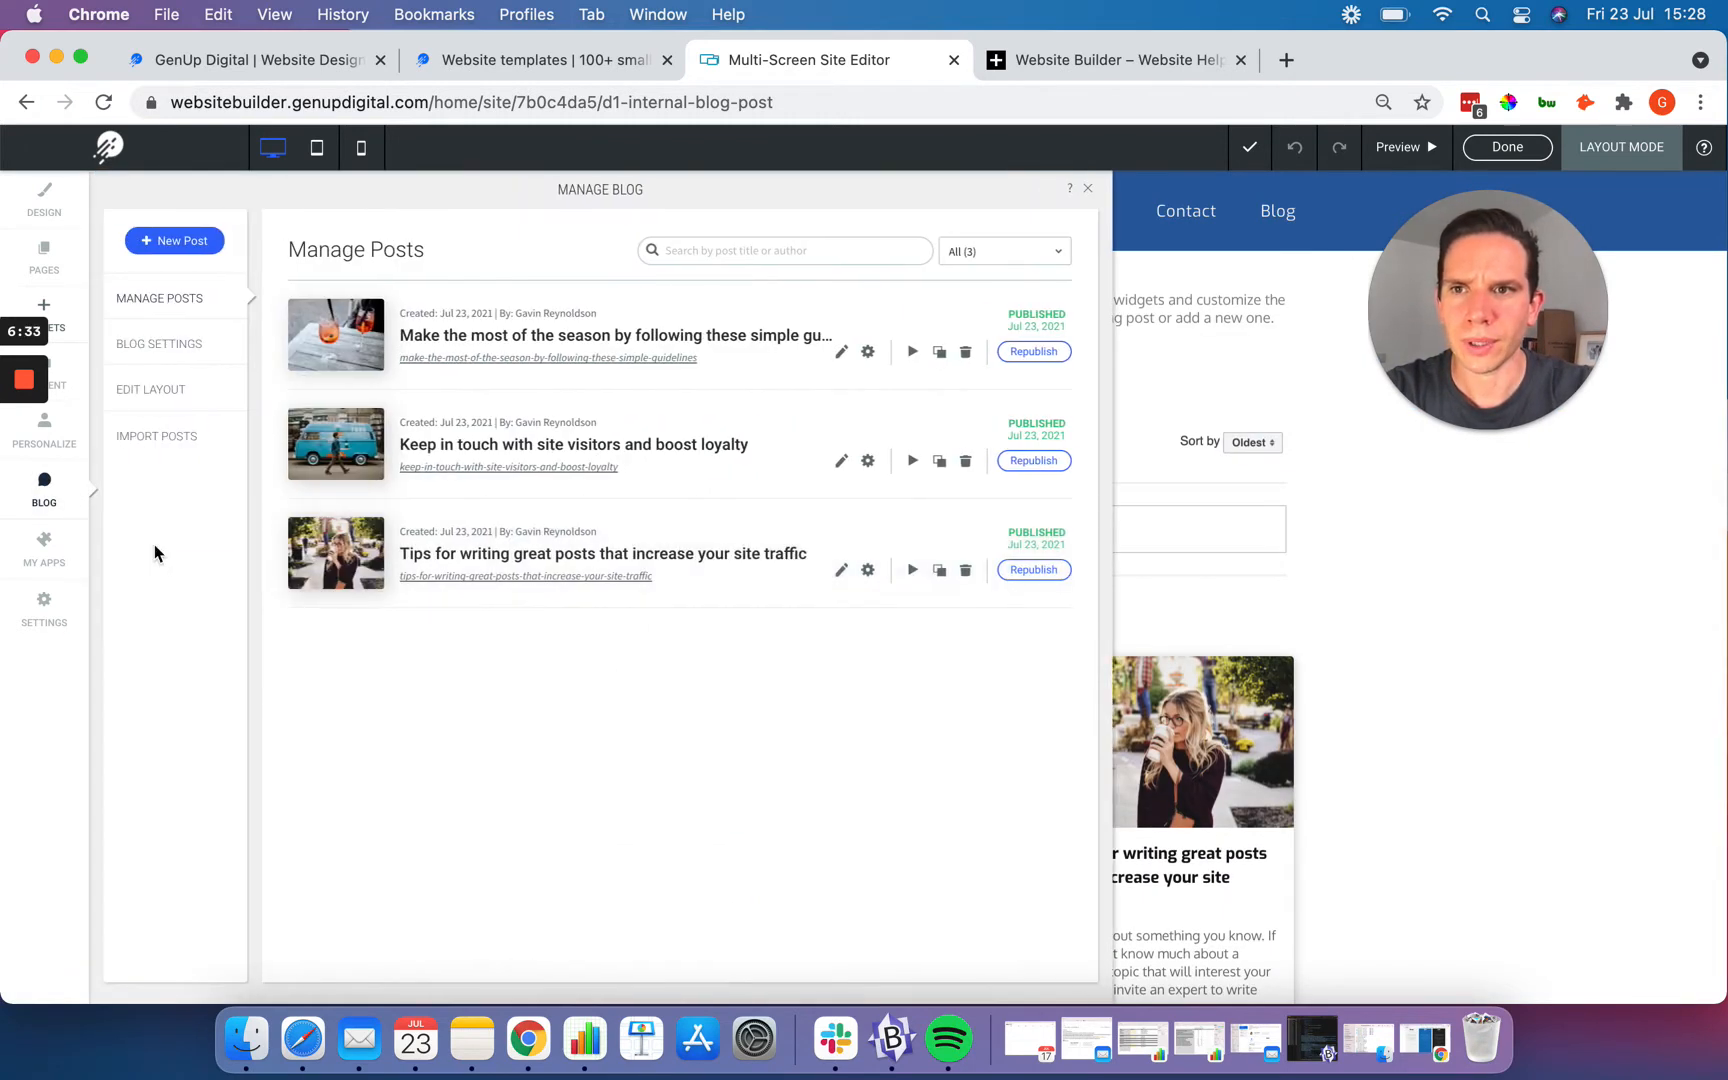
{"action": "left_click", "coordinate": [153, 446]}
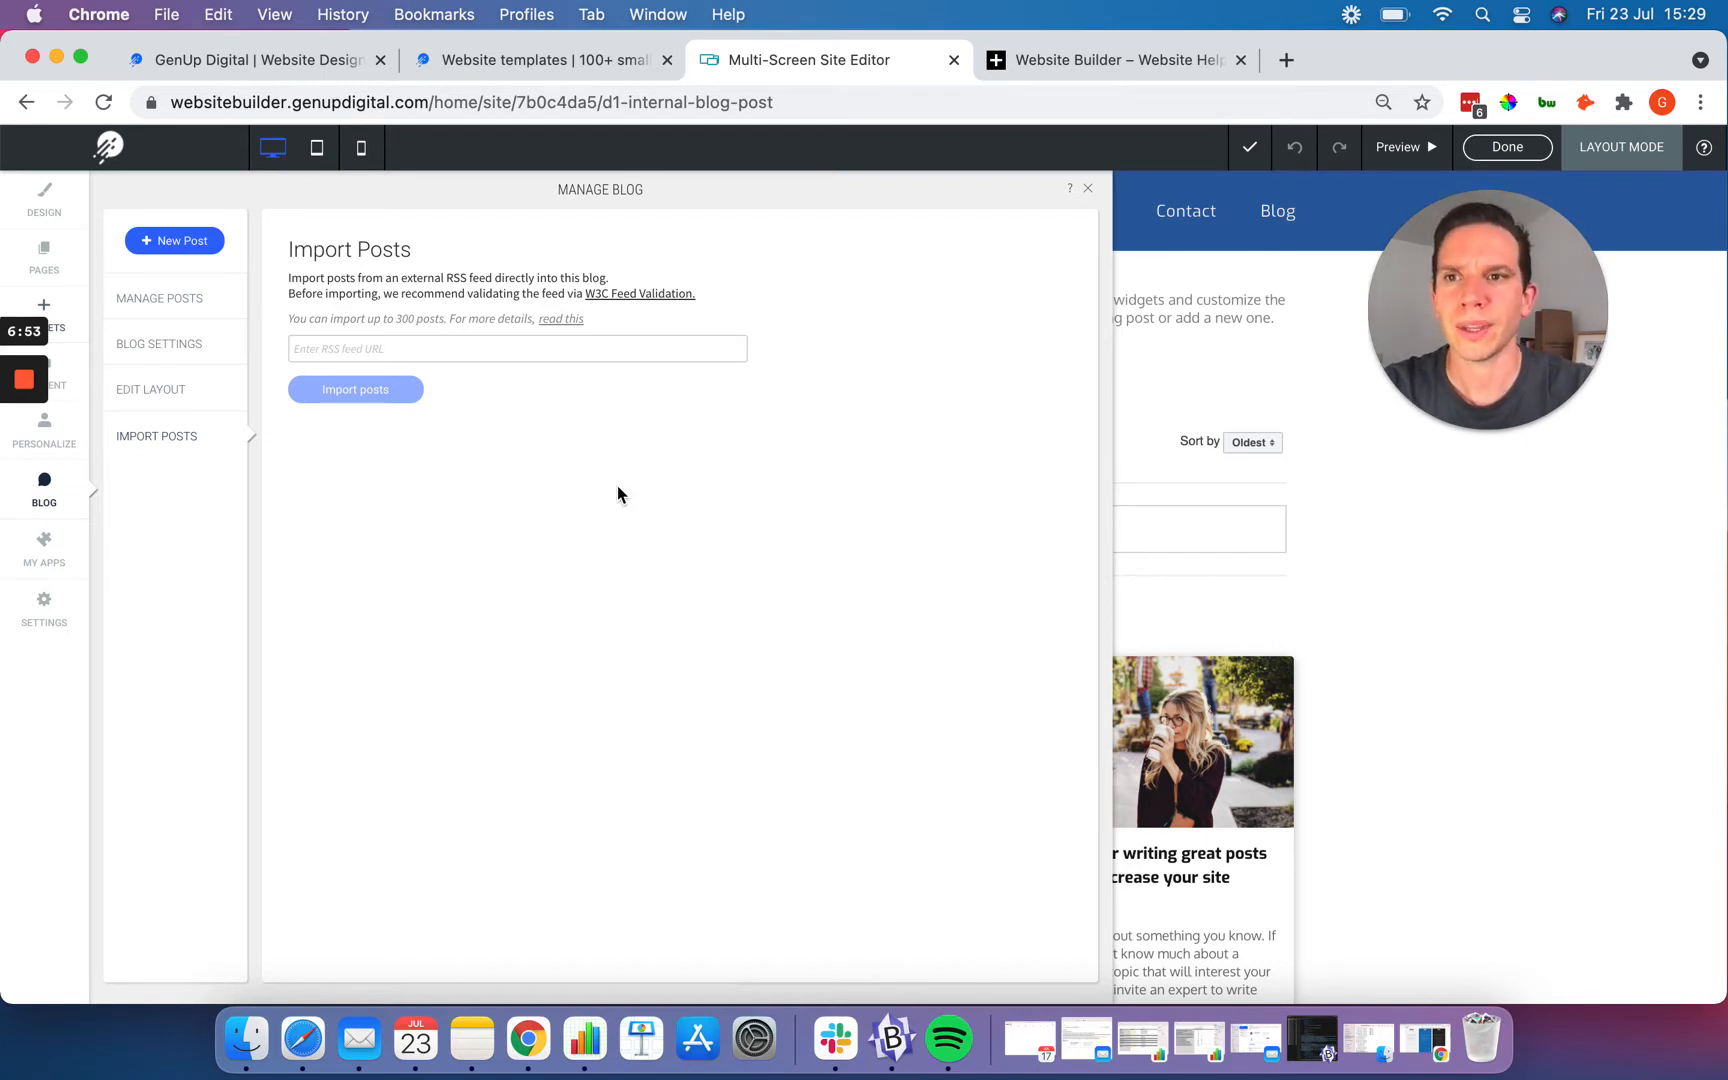
{"action": "left_click", "coordinate": [146, 314]}
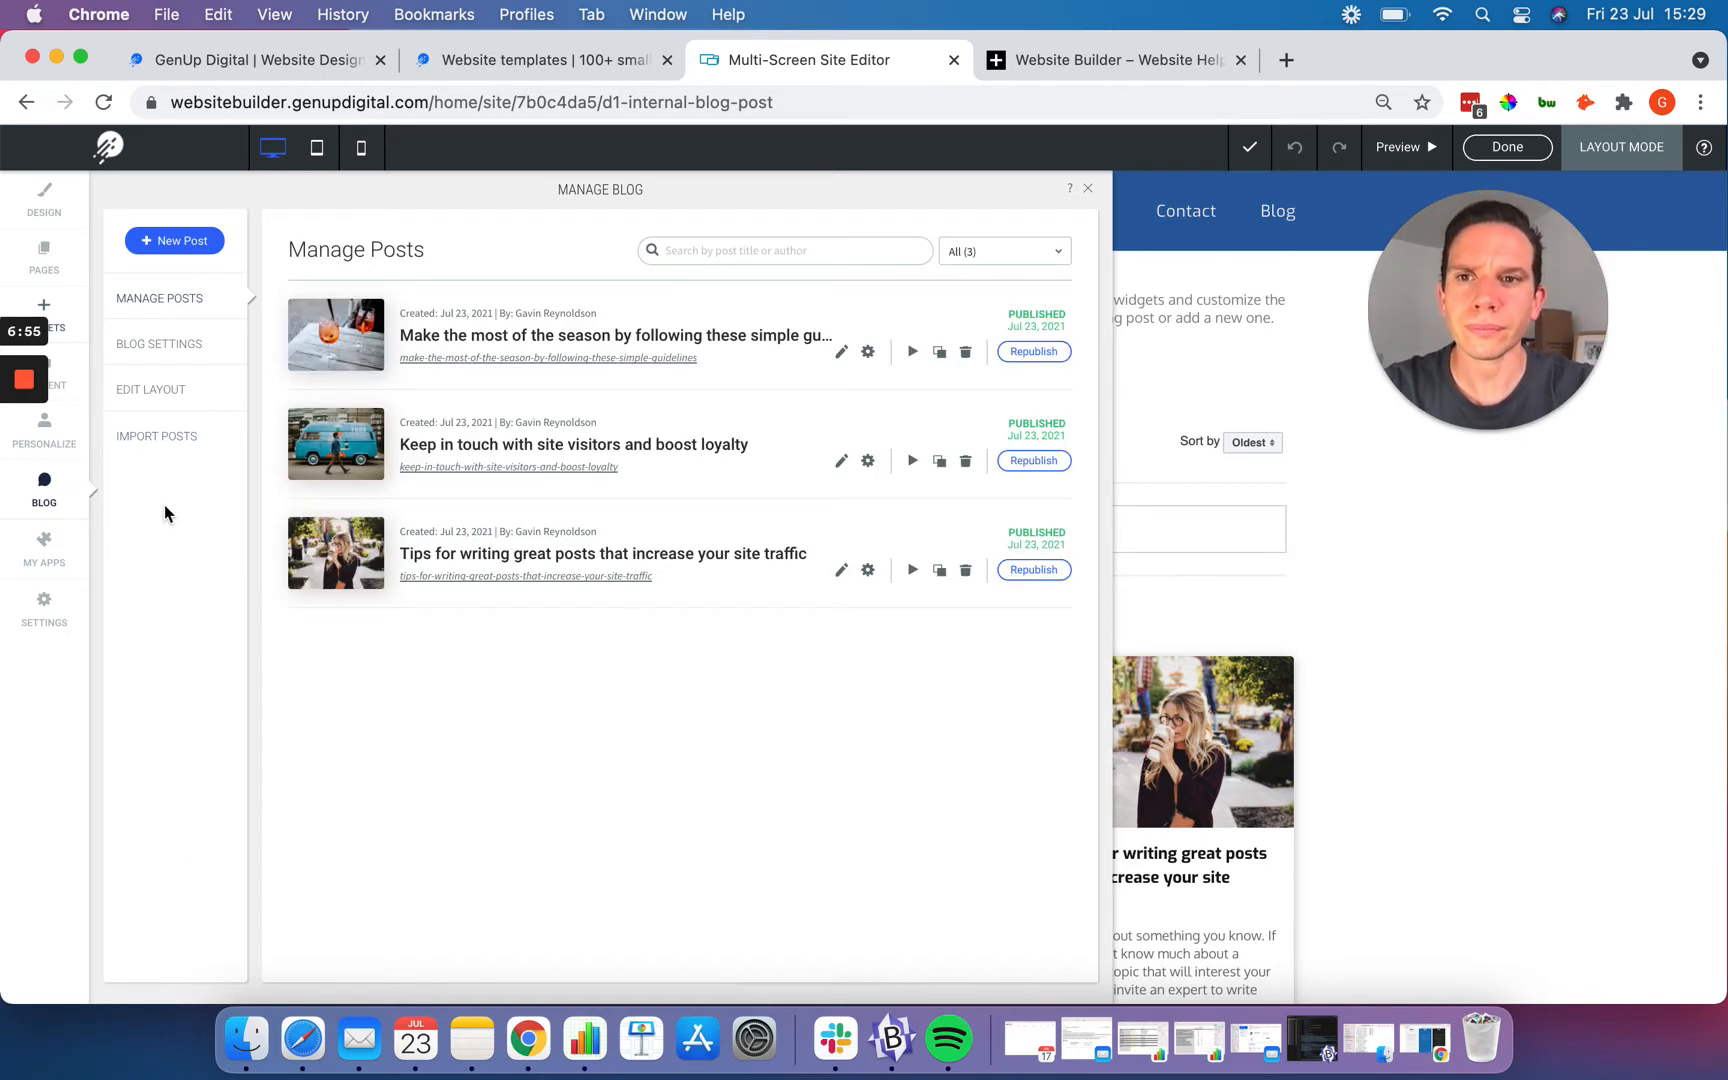
{"action": "left_click", "coordinate": [1089, 189]}
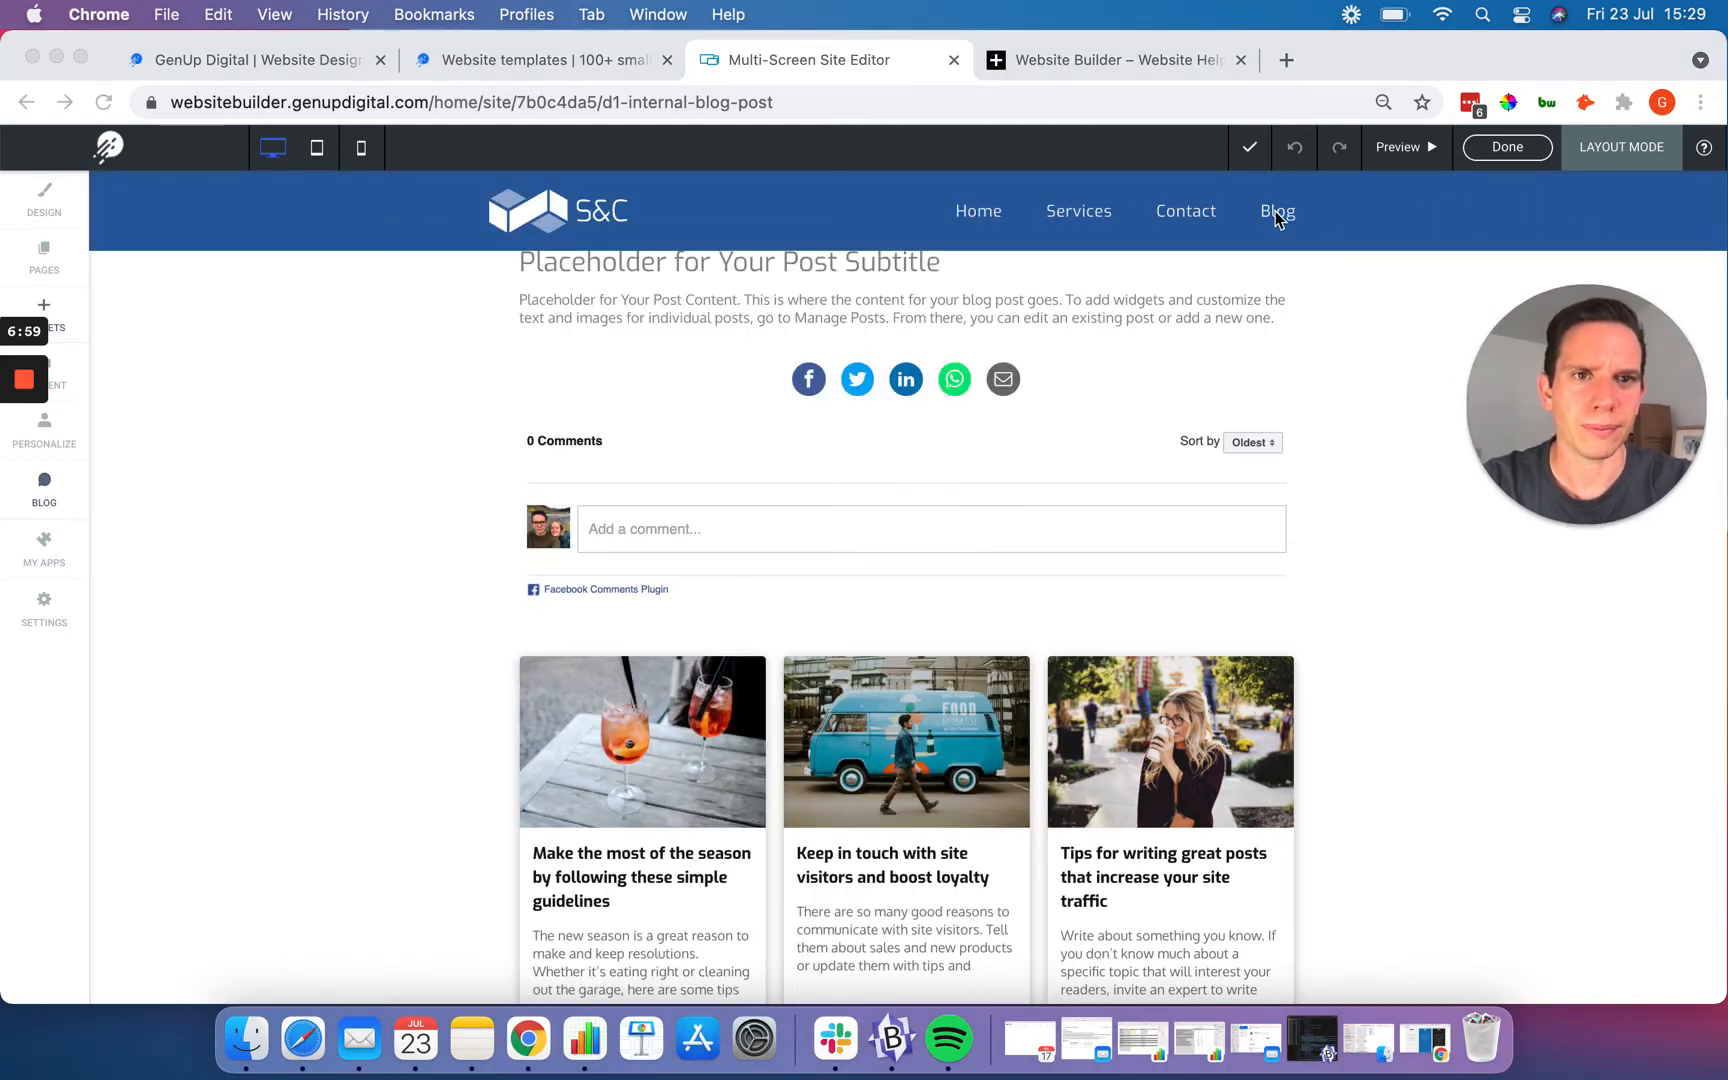
Step: Leave the post layout by following the Blog link in the site header to the Blog page
{"action": "left_click", "coordinate": [1297, 288]}
{"action": "scroll", "coordinate": [1276, 208], "scroll_direction": "up", "scroll_amount": 1}
{"action": "scroll", "coordinate": [1277, 215], "scroll_direction": "up", "scroll_amount": 5}
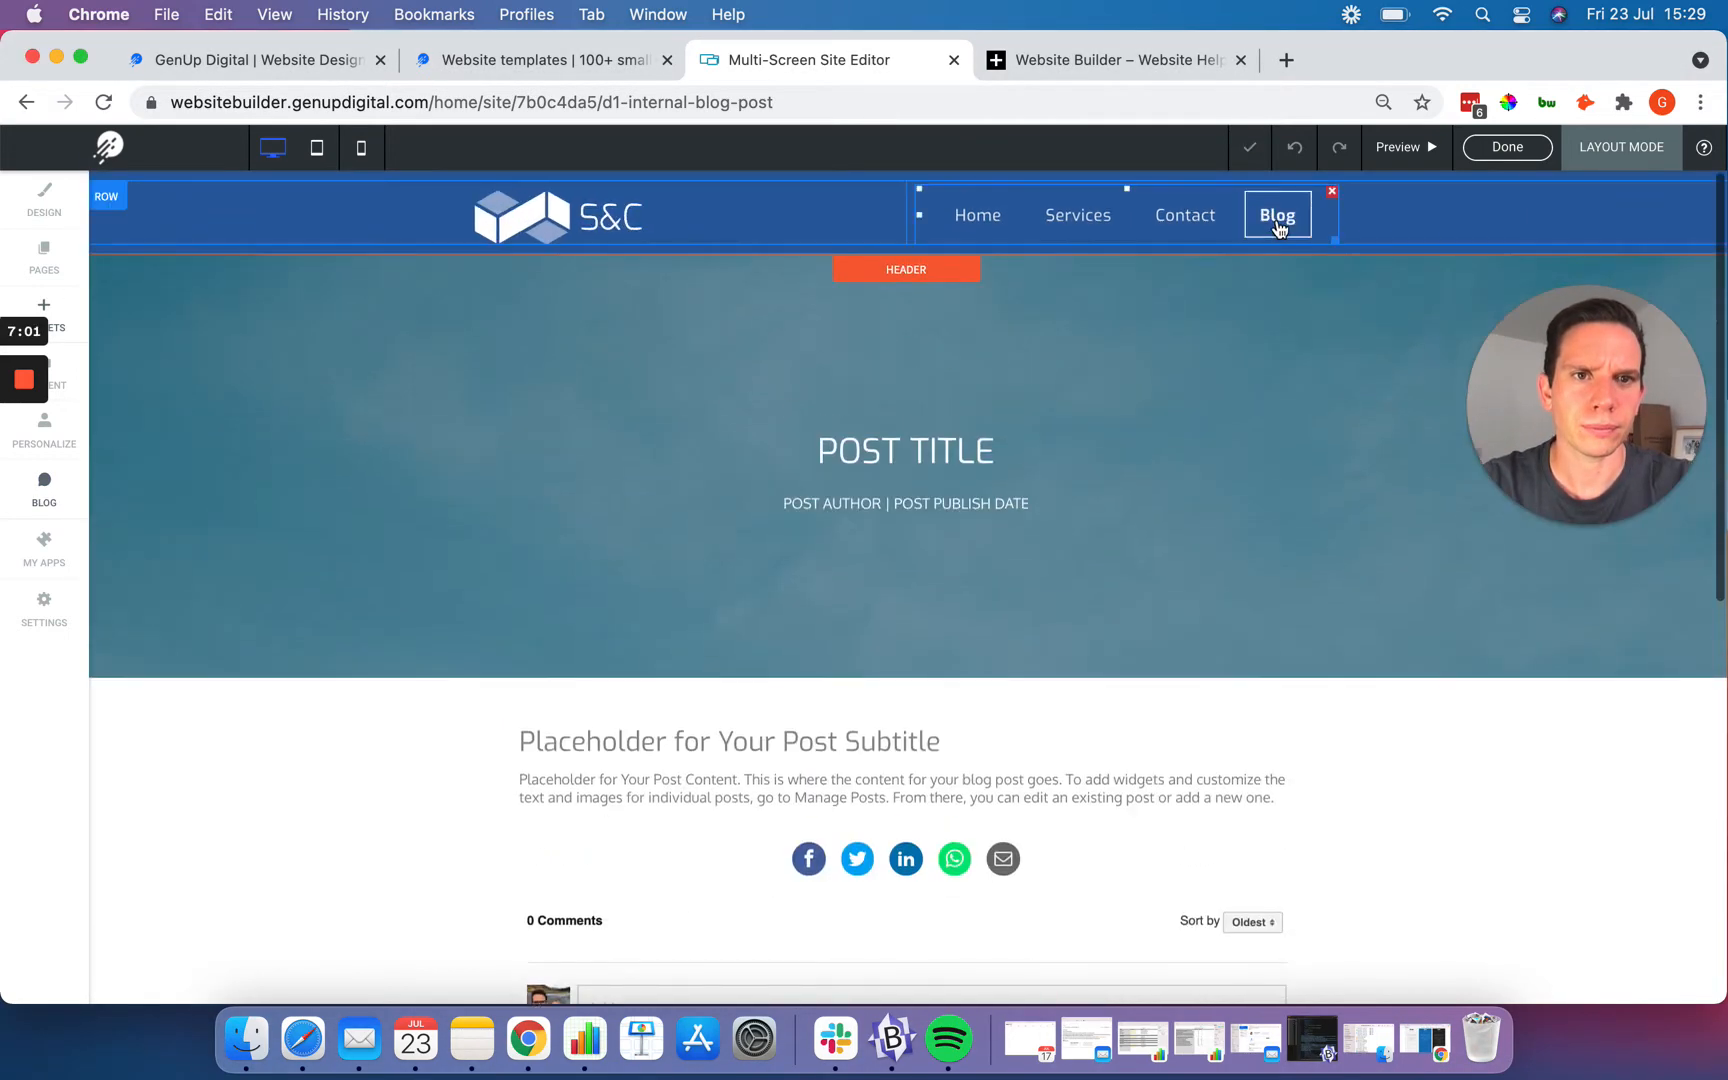
{"action": "left_click", "coordinate": [1277, 217]}
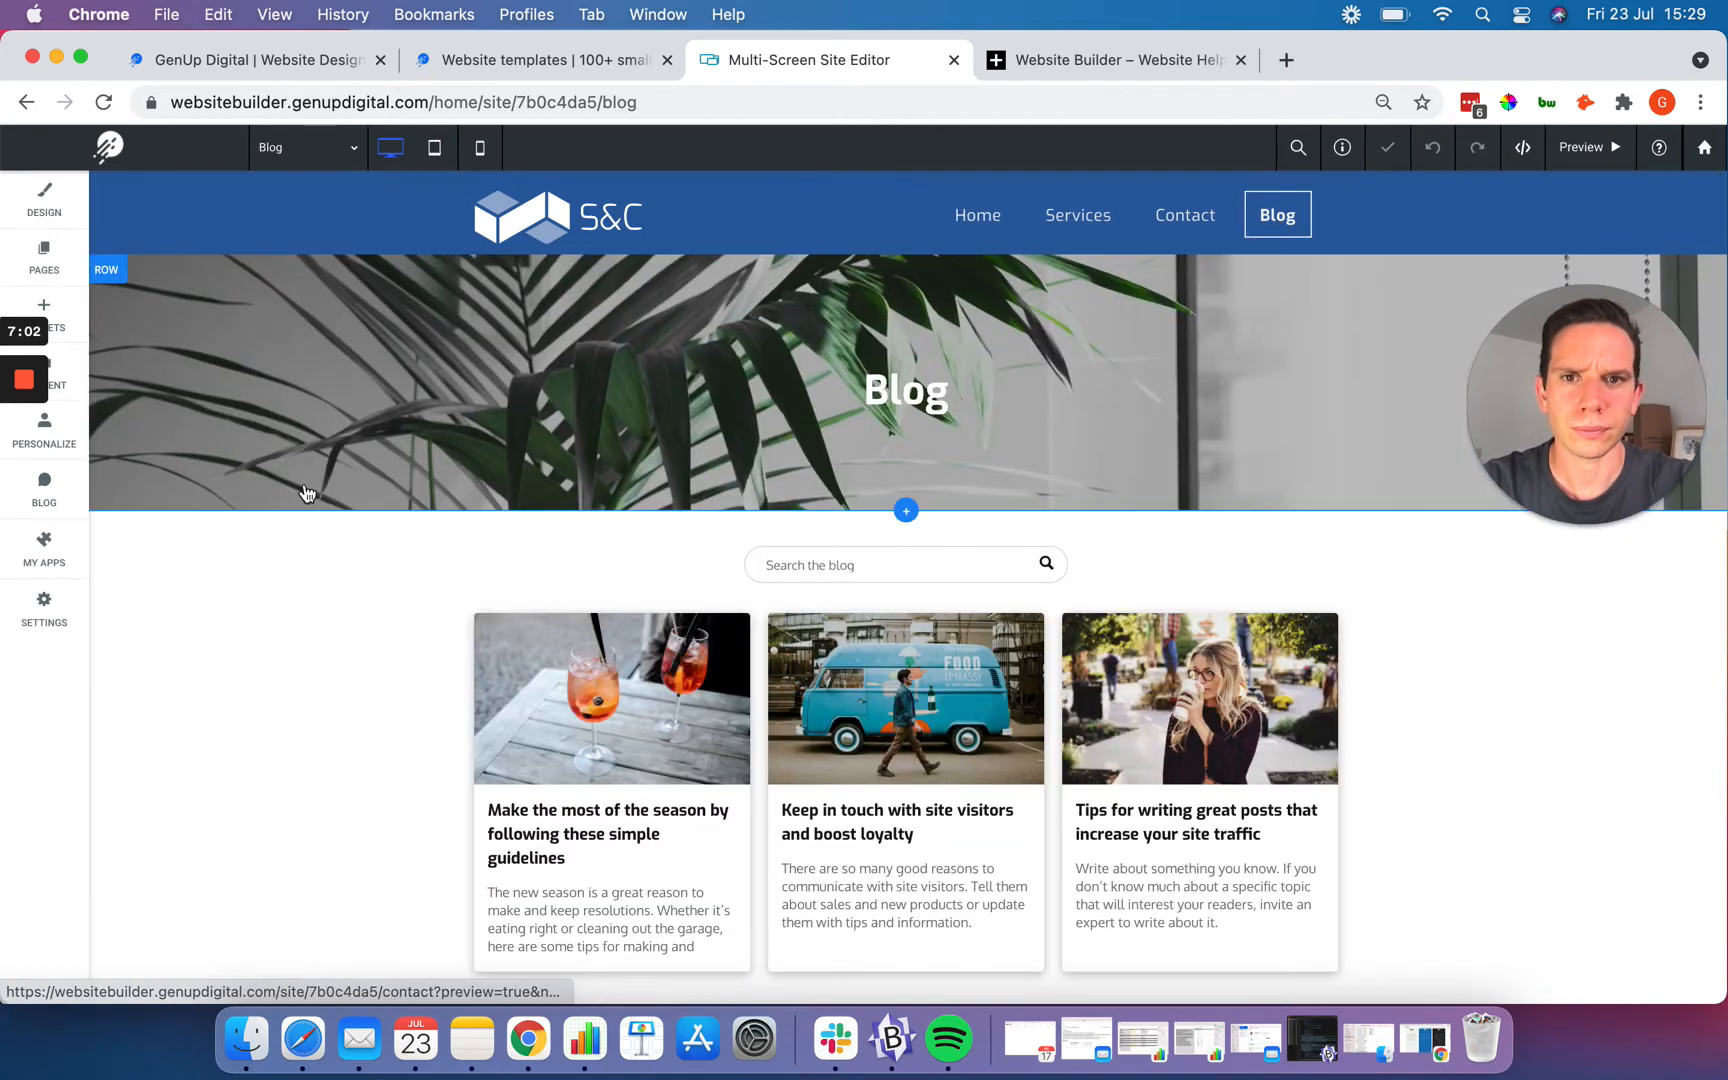
Step: Look over the Blog page, including its banner, blog search widget, three post cards and newsletter footer
{"action": "scroll", "coordinate": [329, 701], "scroll_direction": "down", "scroll_amount": 3}
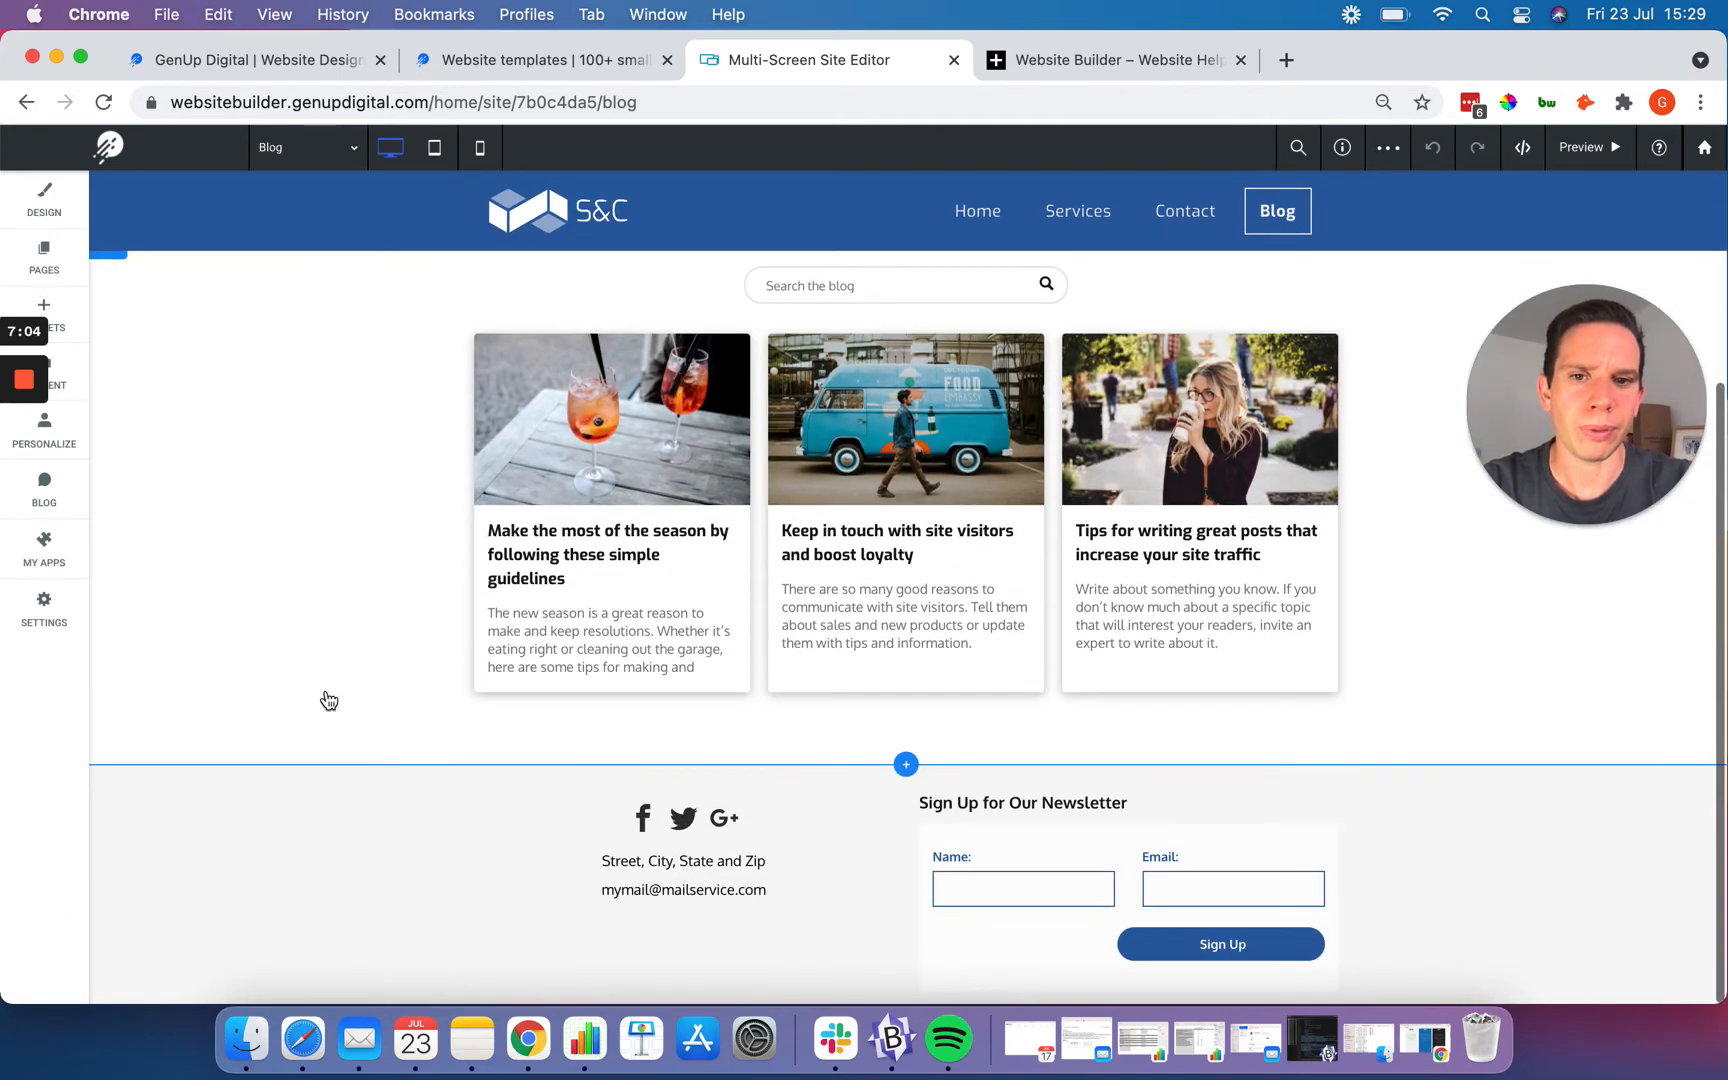
{"action": "scroll", "coordinate": [329, 701], "scroll_direction": "up", "scroll_amount": 5}
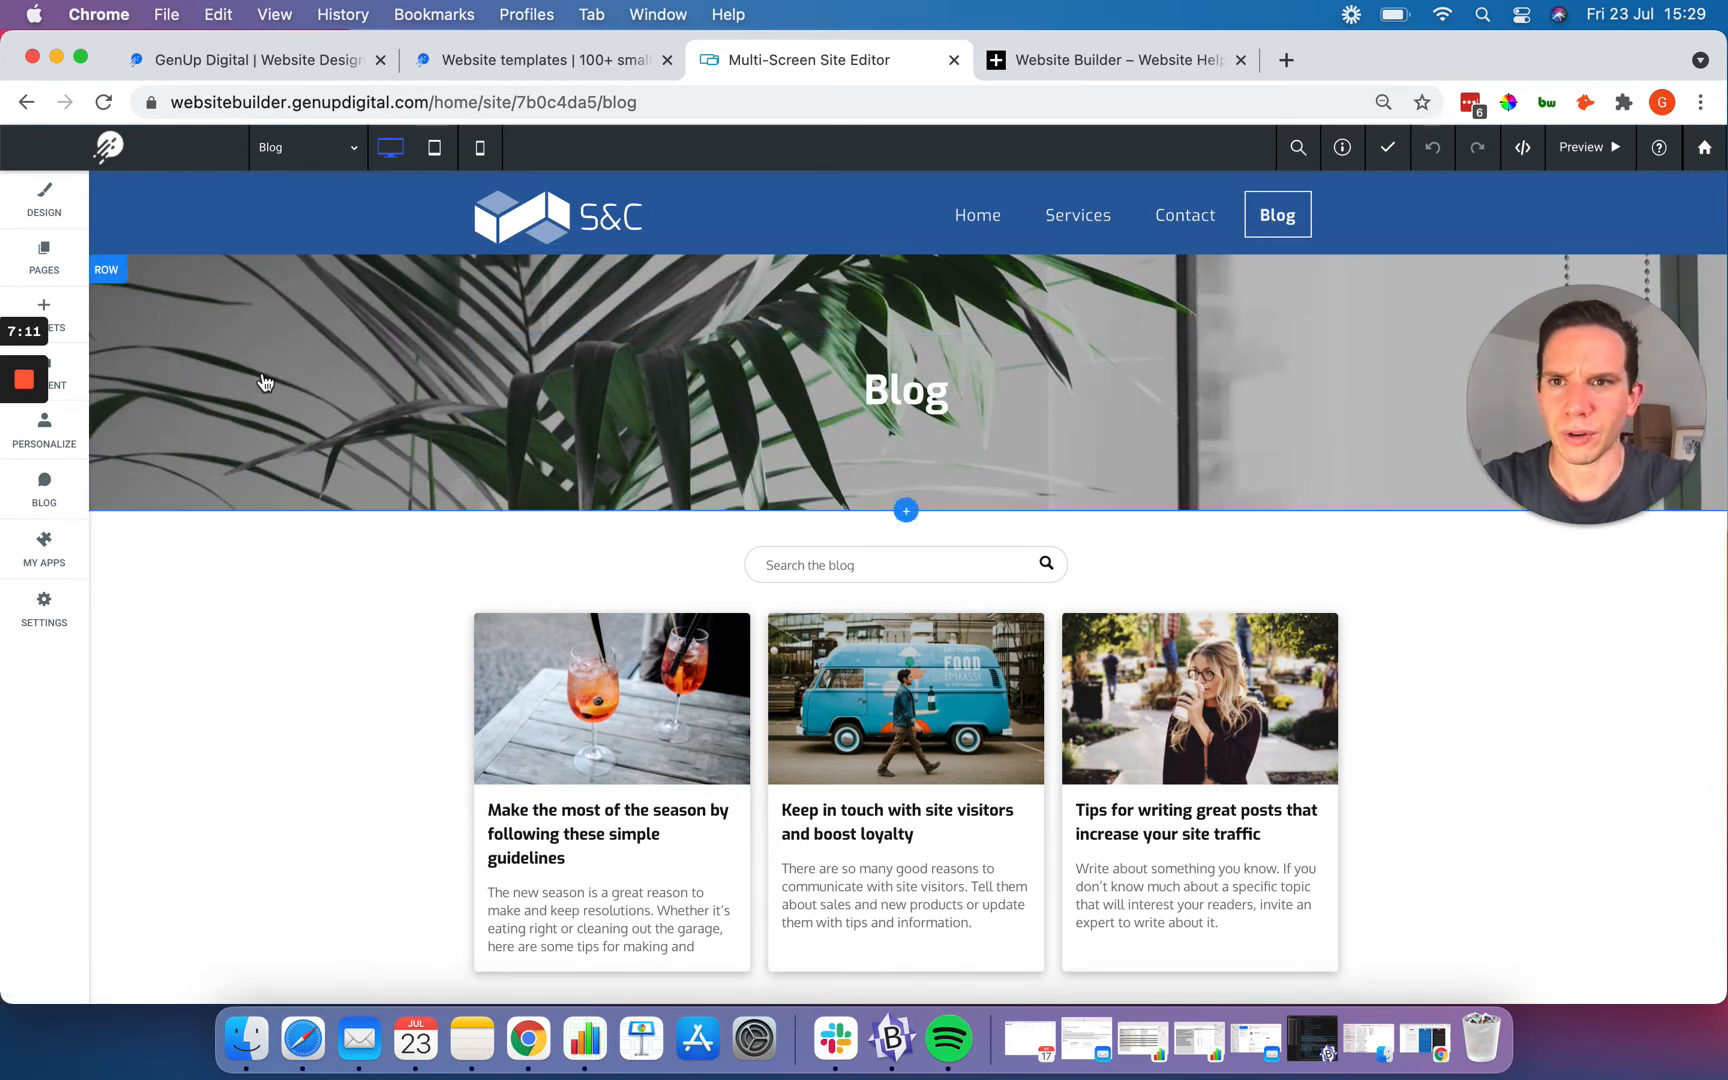
{"action": "scroll", "coordinate": [265, 560], "scroll_direction": "down", "scroll_amount": 3}
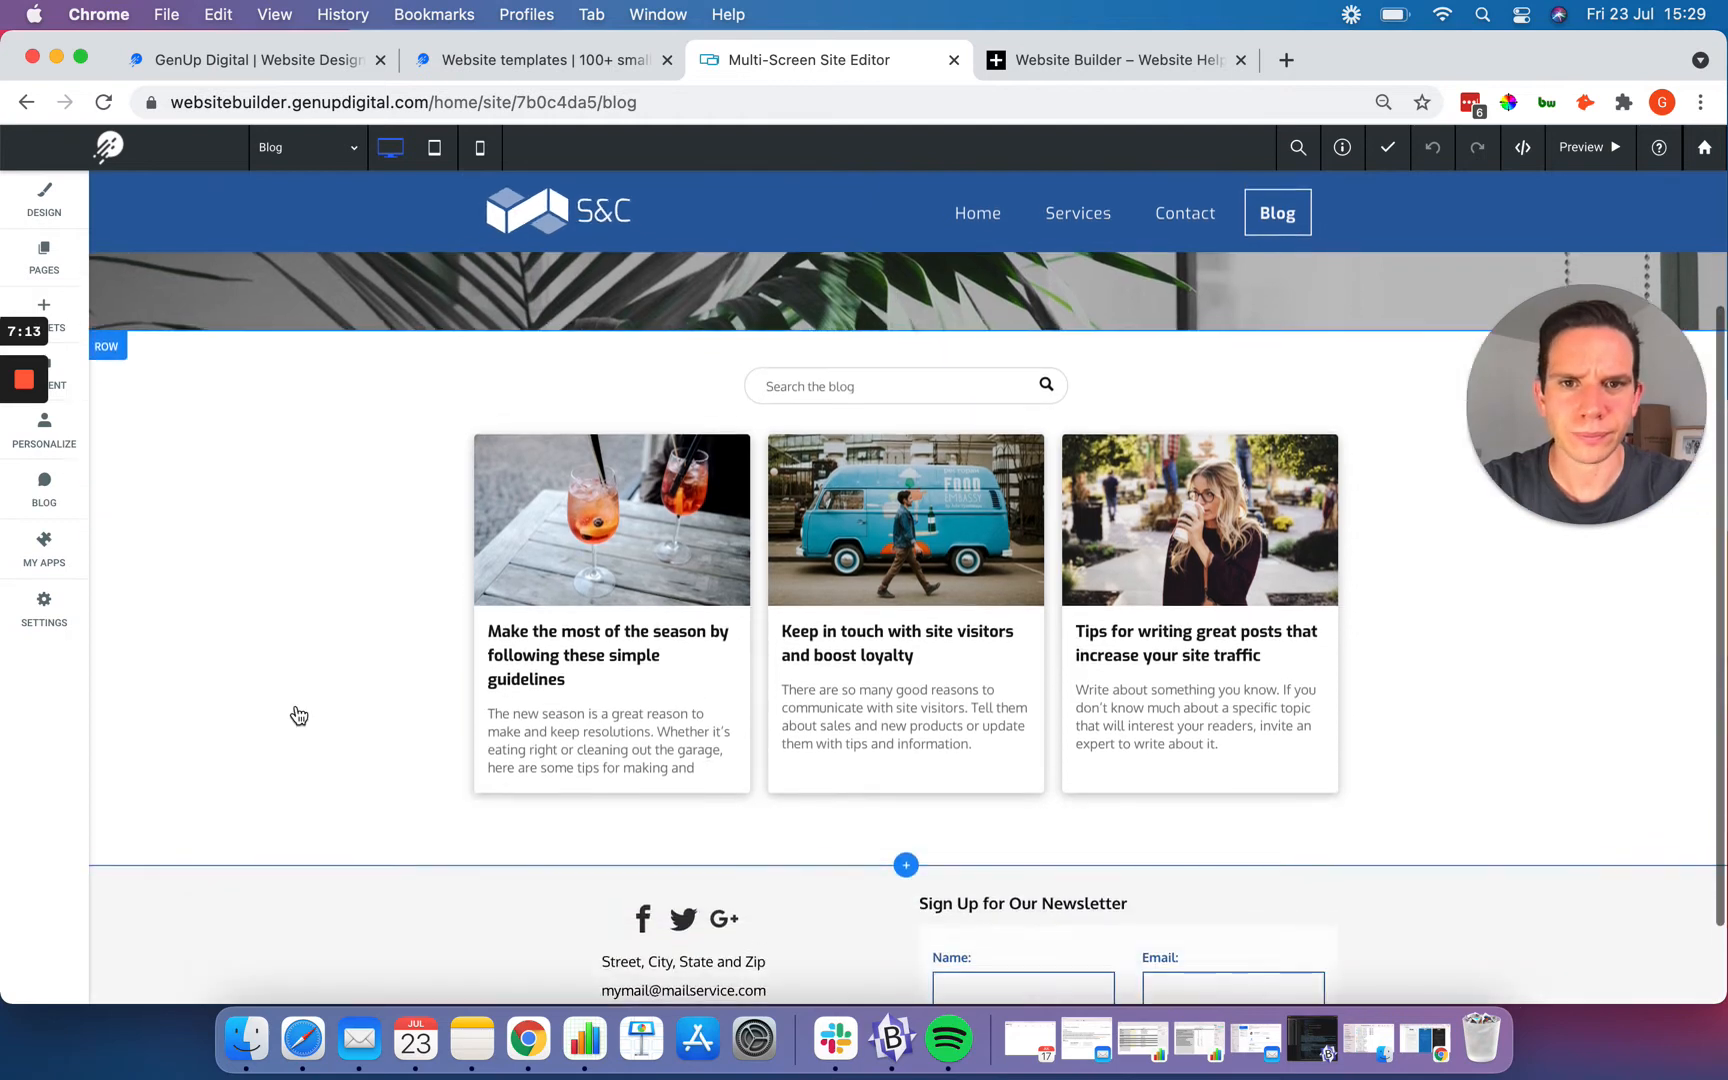
{"action": "left_click", "coordinate": [865, 368]}
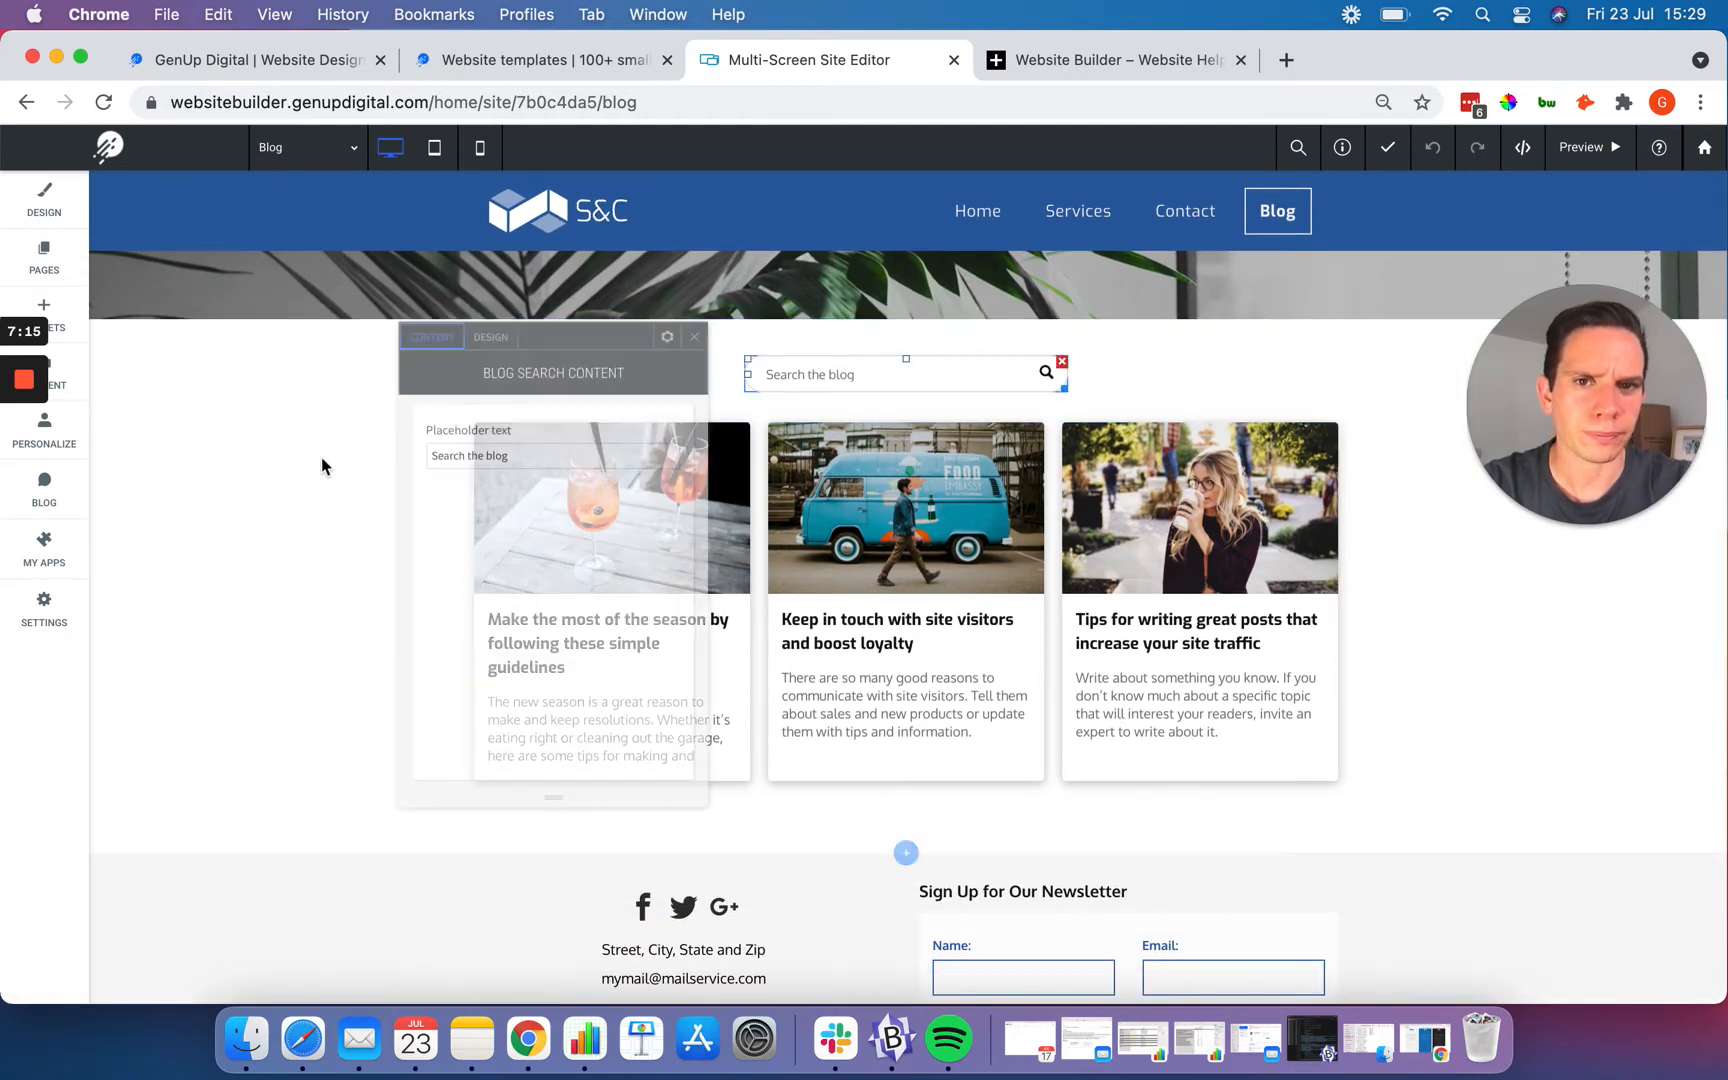
{"action": "scroll", "coordinate": [320, 463], "scroll_direction": "down", "scroll_amount": 1}
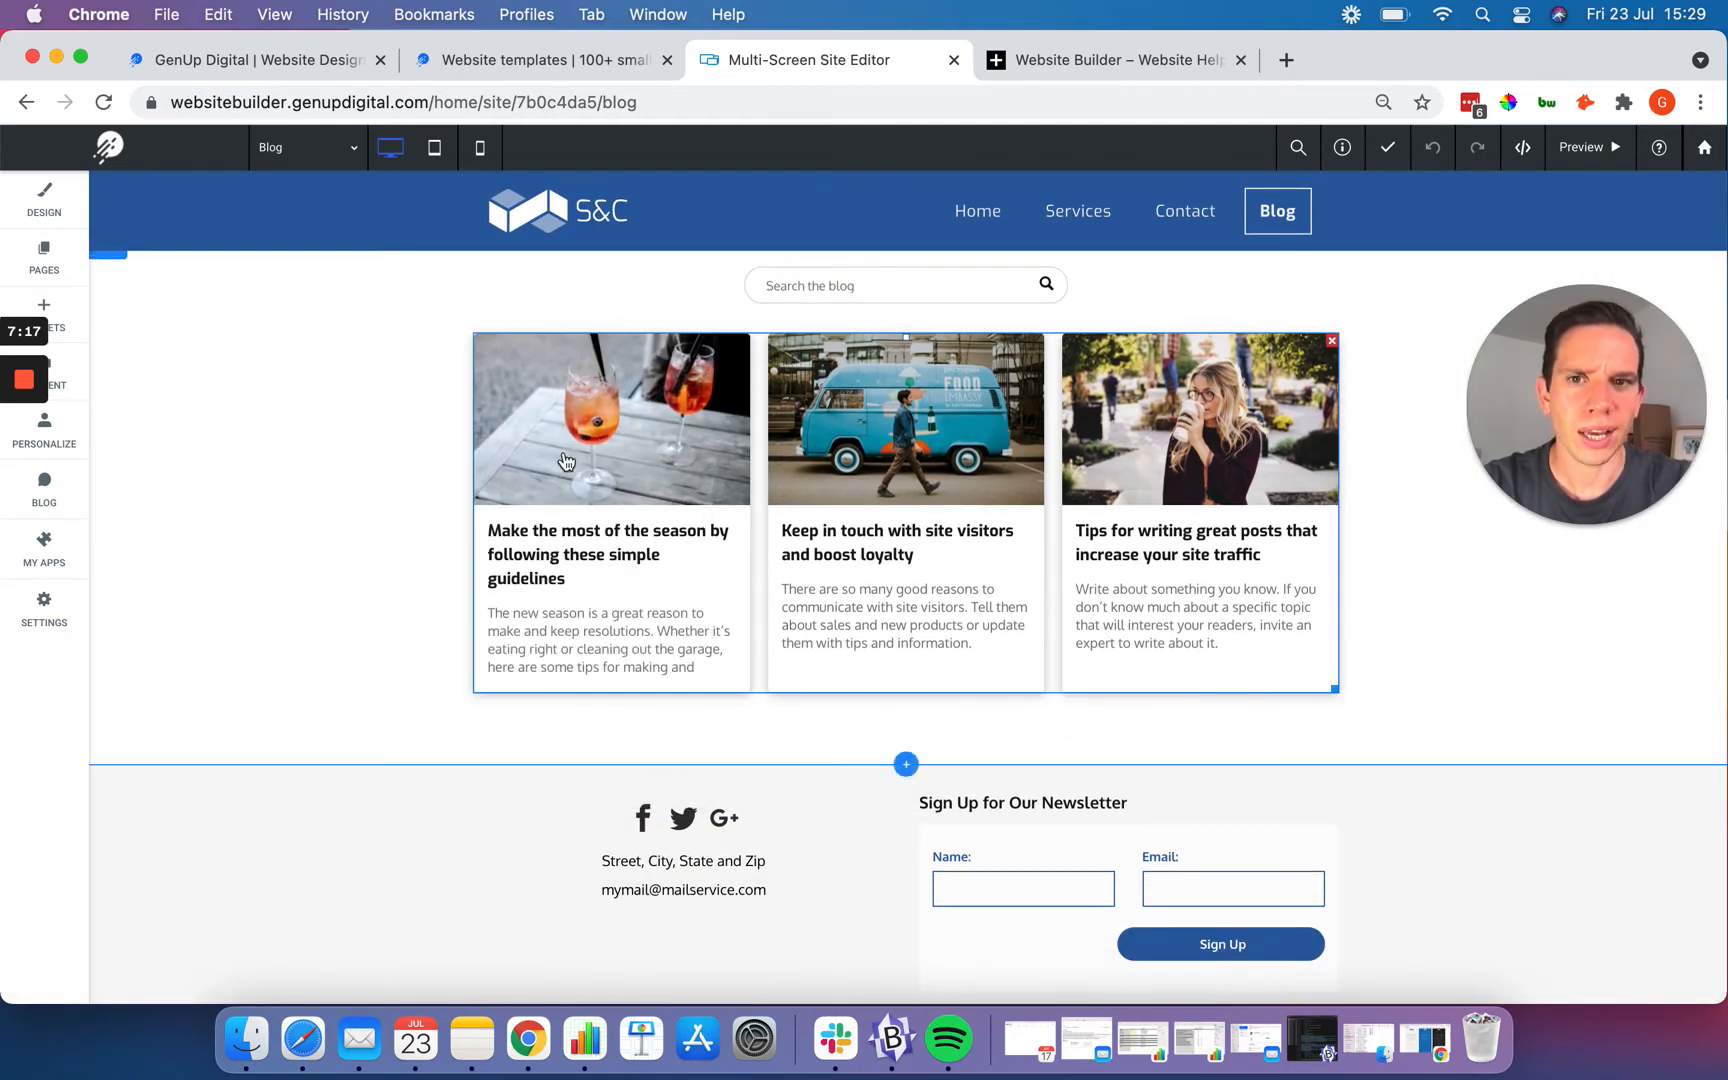
{"action": "scroll", "coordinate": [378, 525], "scroll_direction": "up", "scroll_amount": 4}
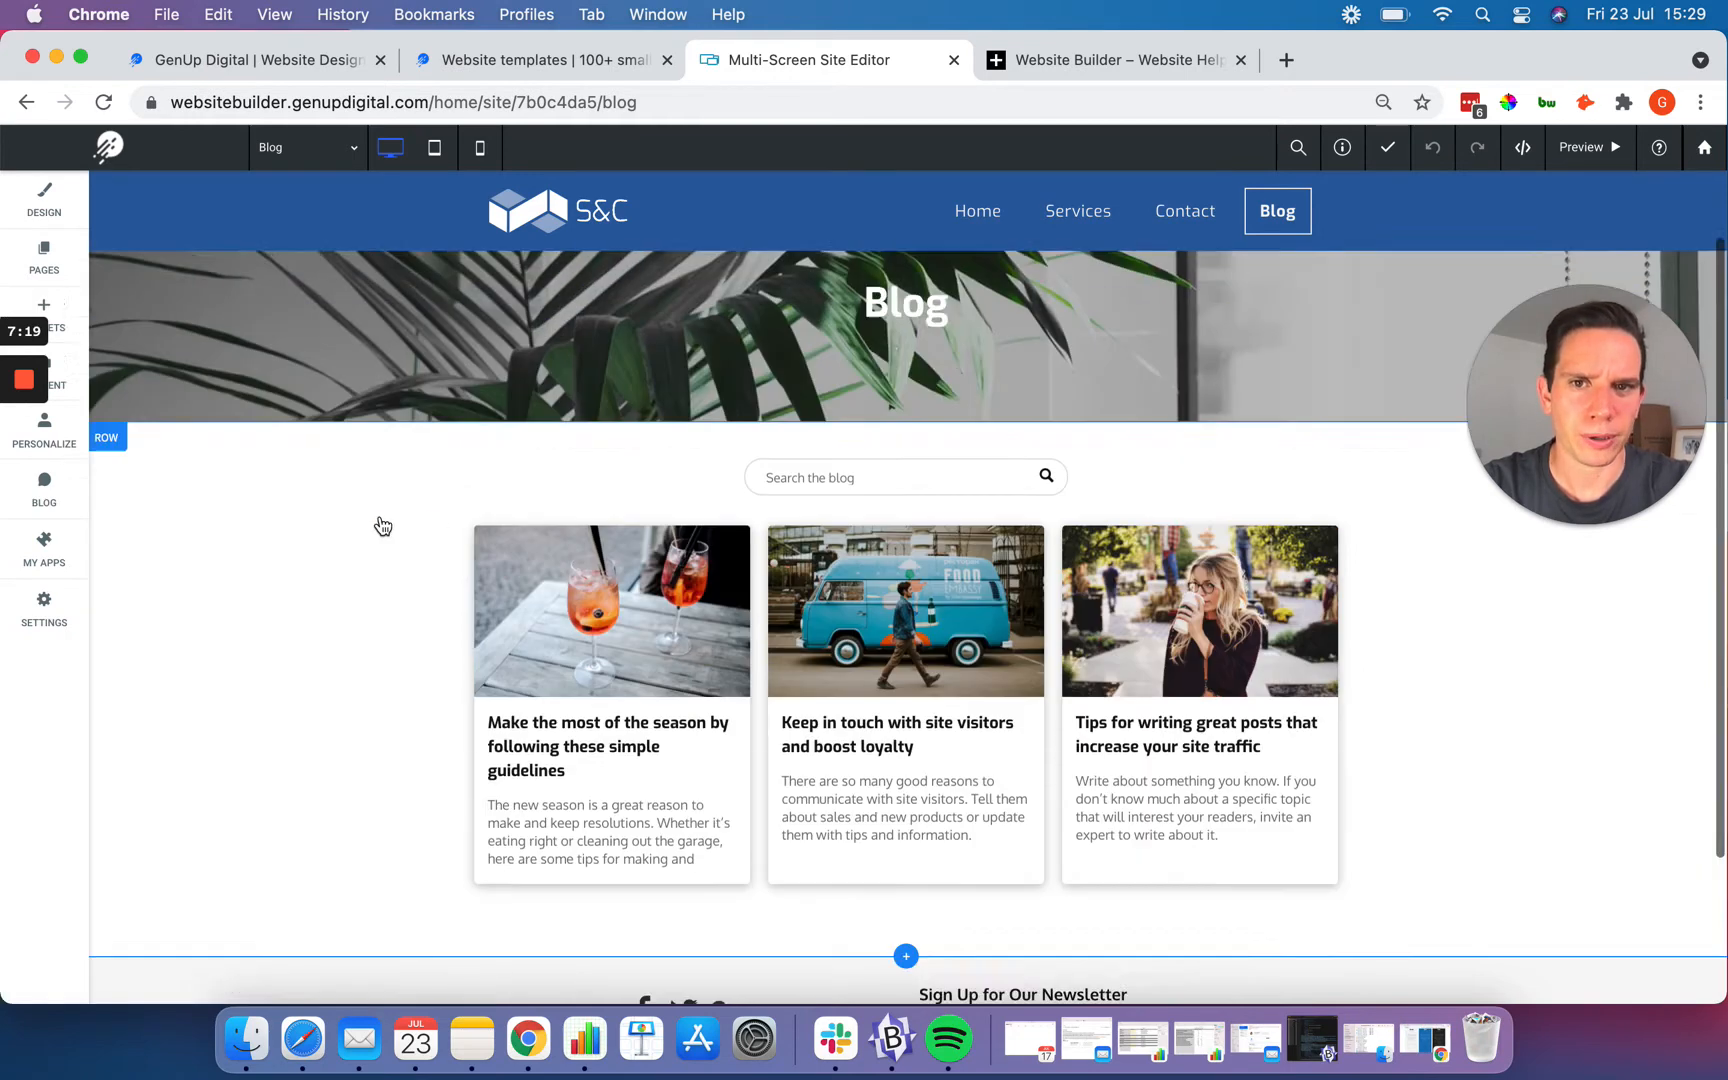
Step: Open the row design of the Blog banner, start replacing its plant background image and browse the available site images
{"action": "left_click", "coordinate": [300, 411]}
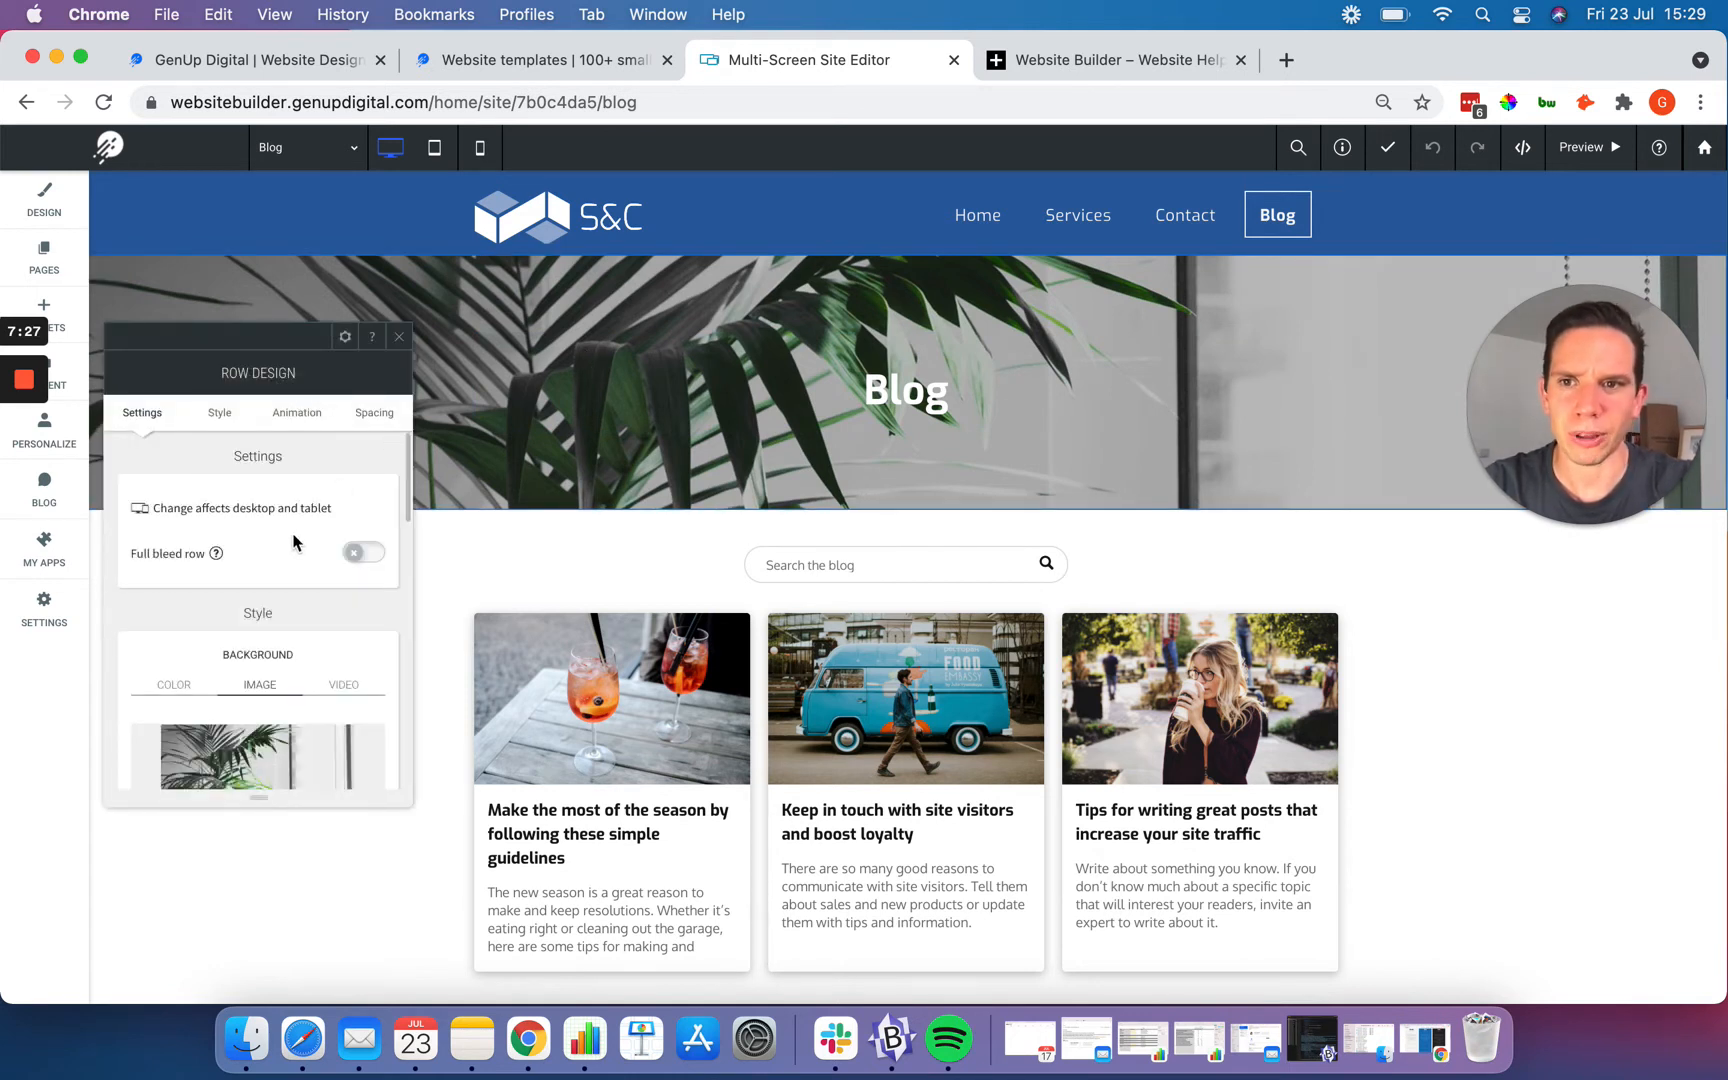
{"action": "scroll", "coordinate": [293, 543], "scroll_direction": "down", "scroll_amount": 5}
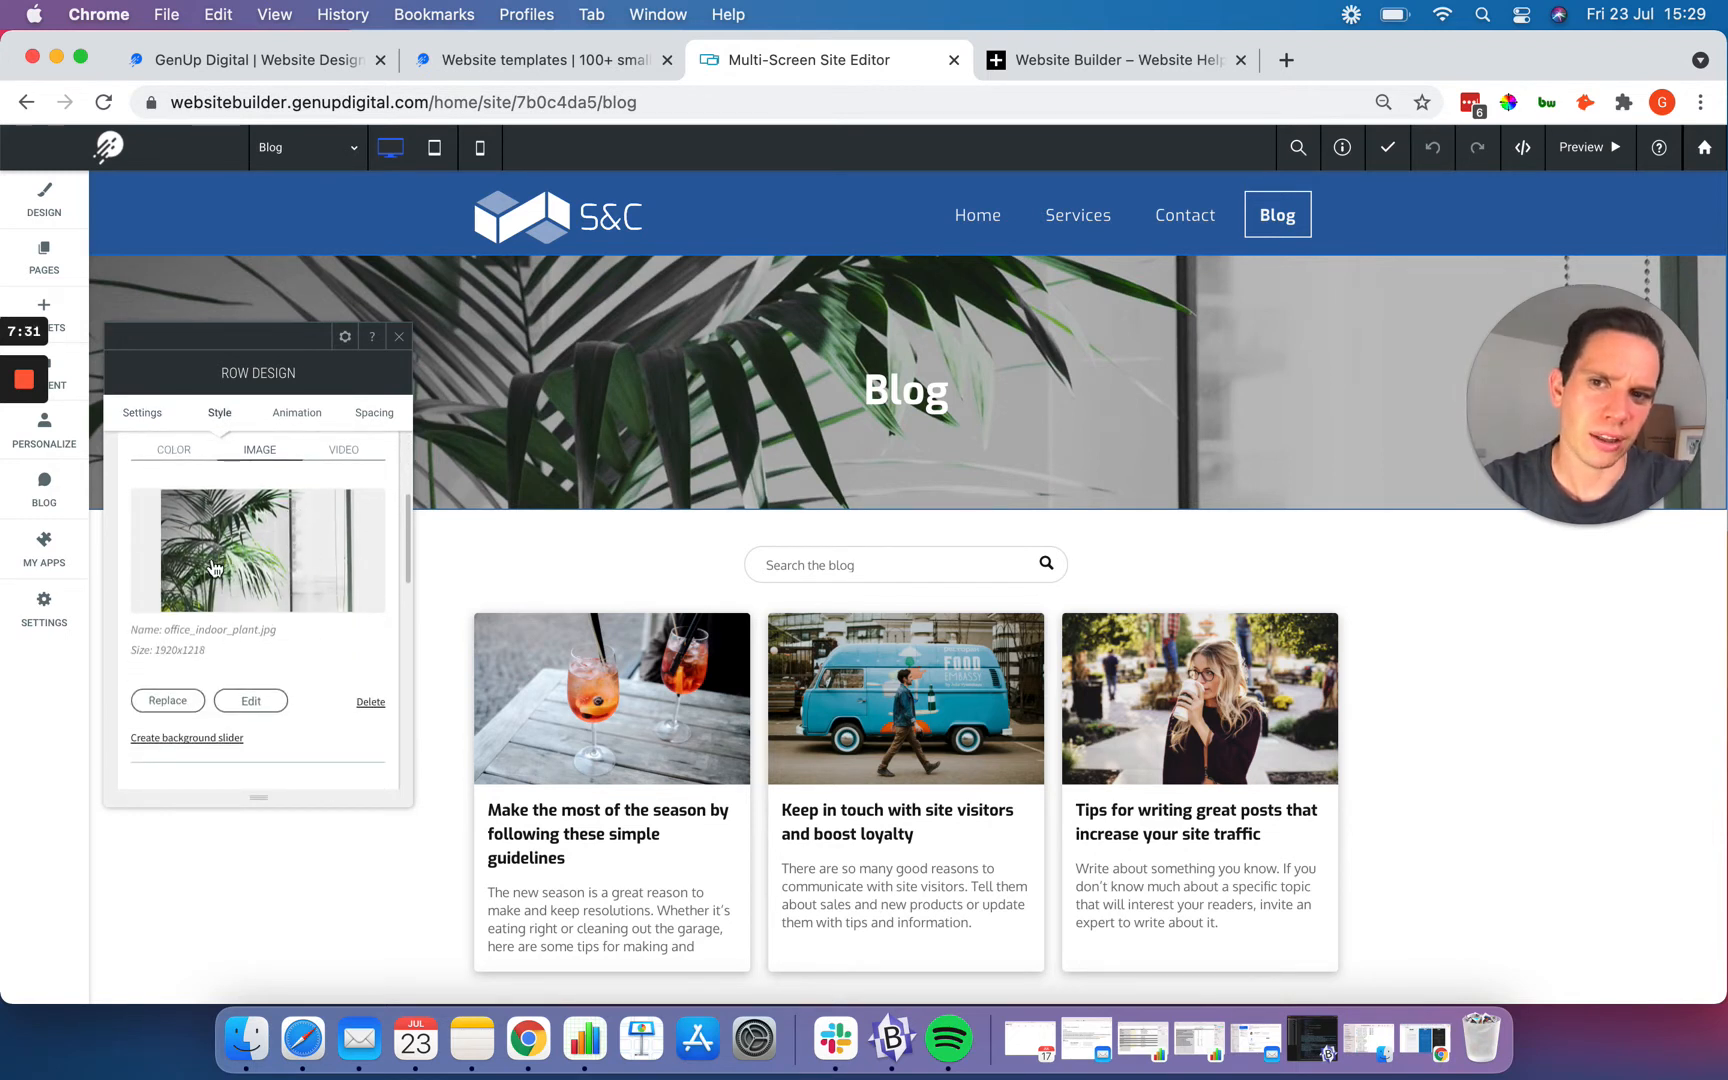
{"action": "left_click", "coordinate": [176, 701]}
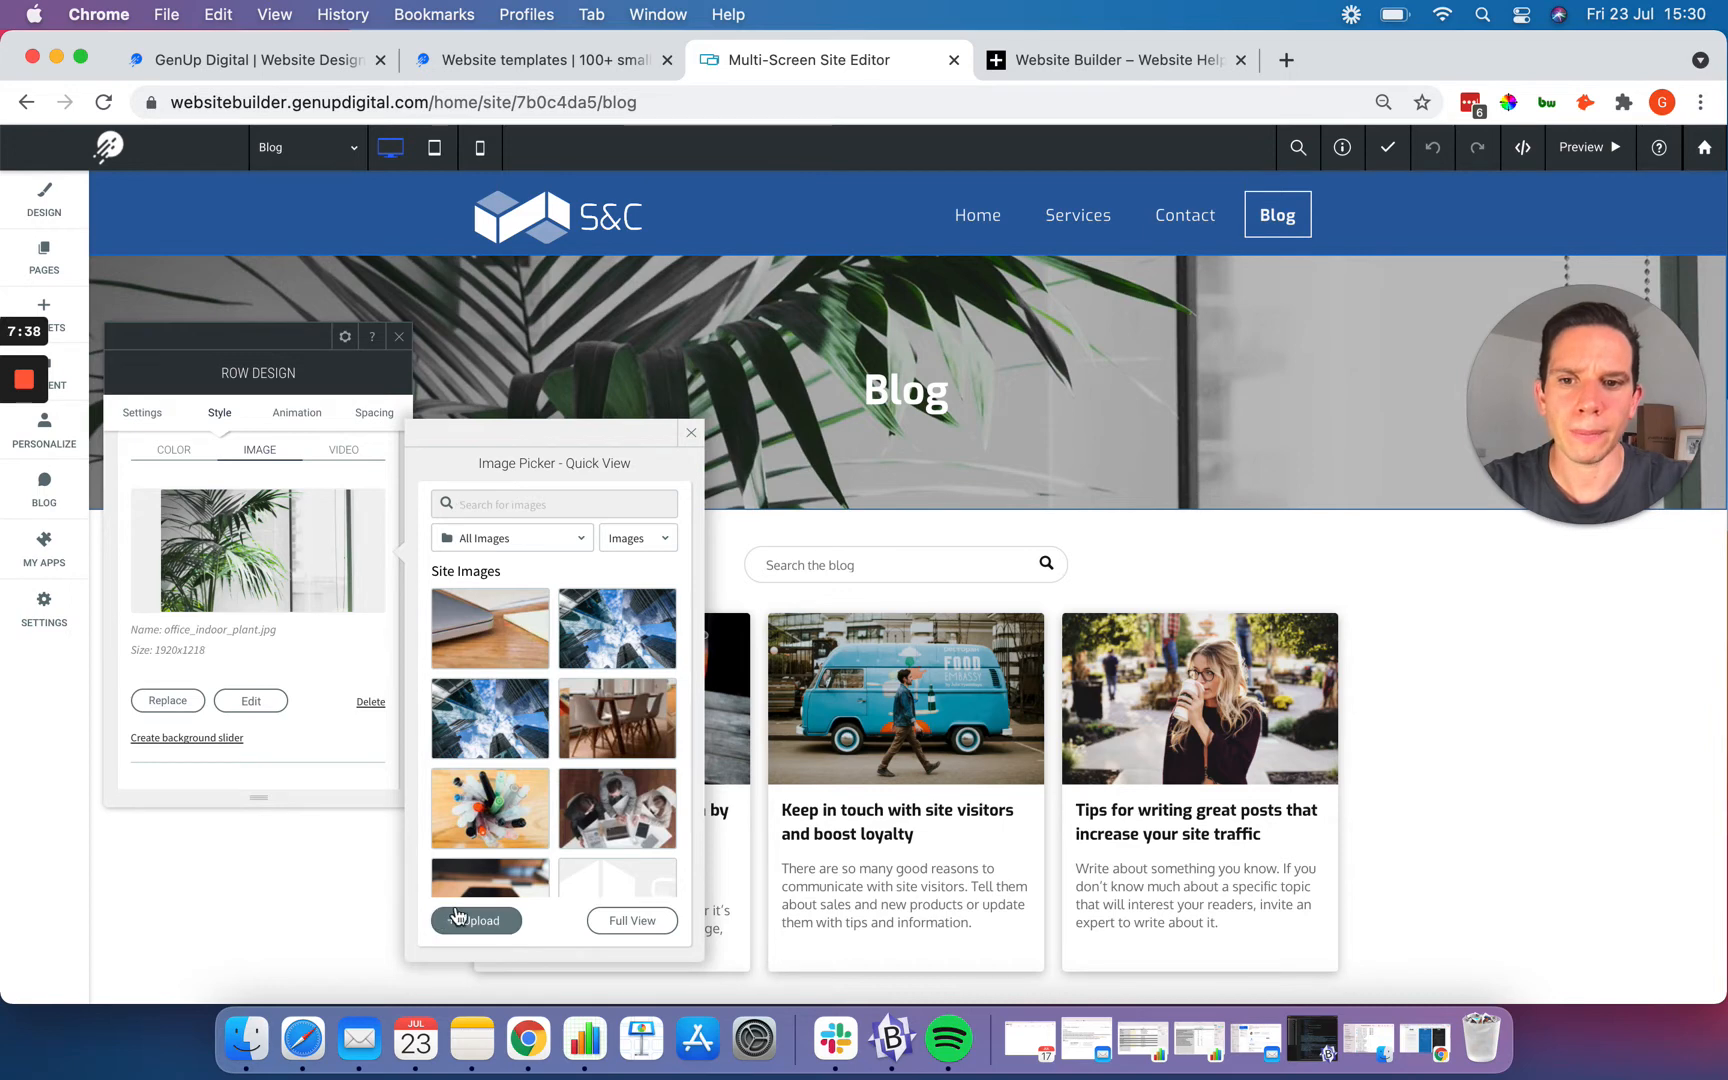
{"action": "scroll", "coordinate": [541, 666], "scroll_direction": "down", "scroll_amount": 4}
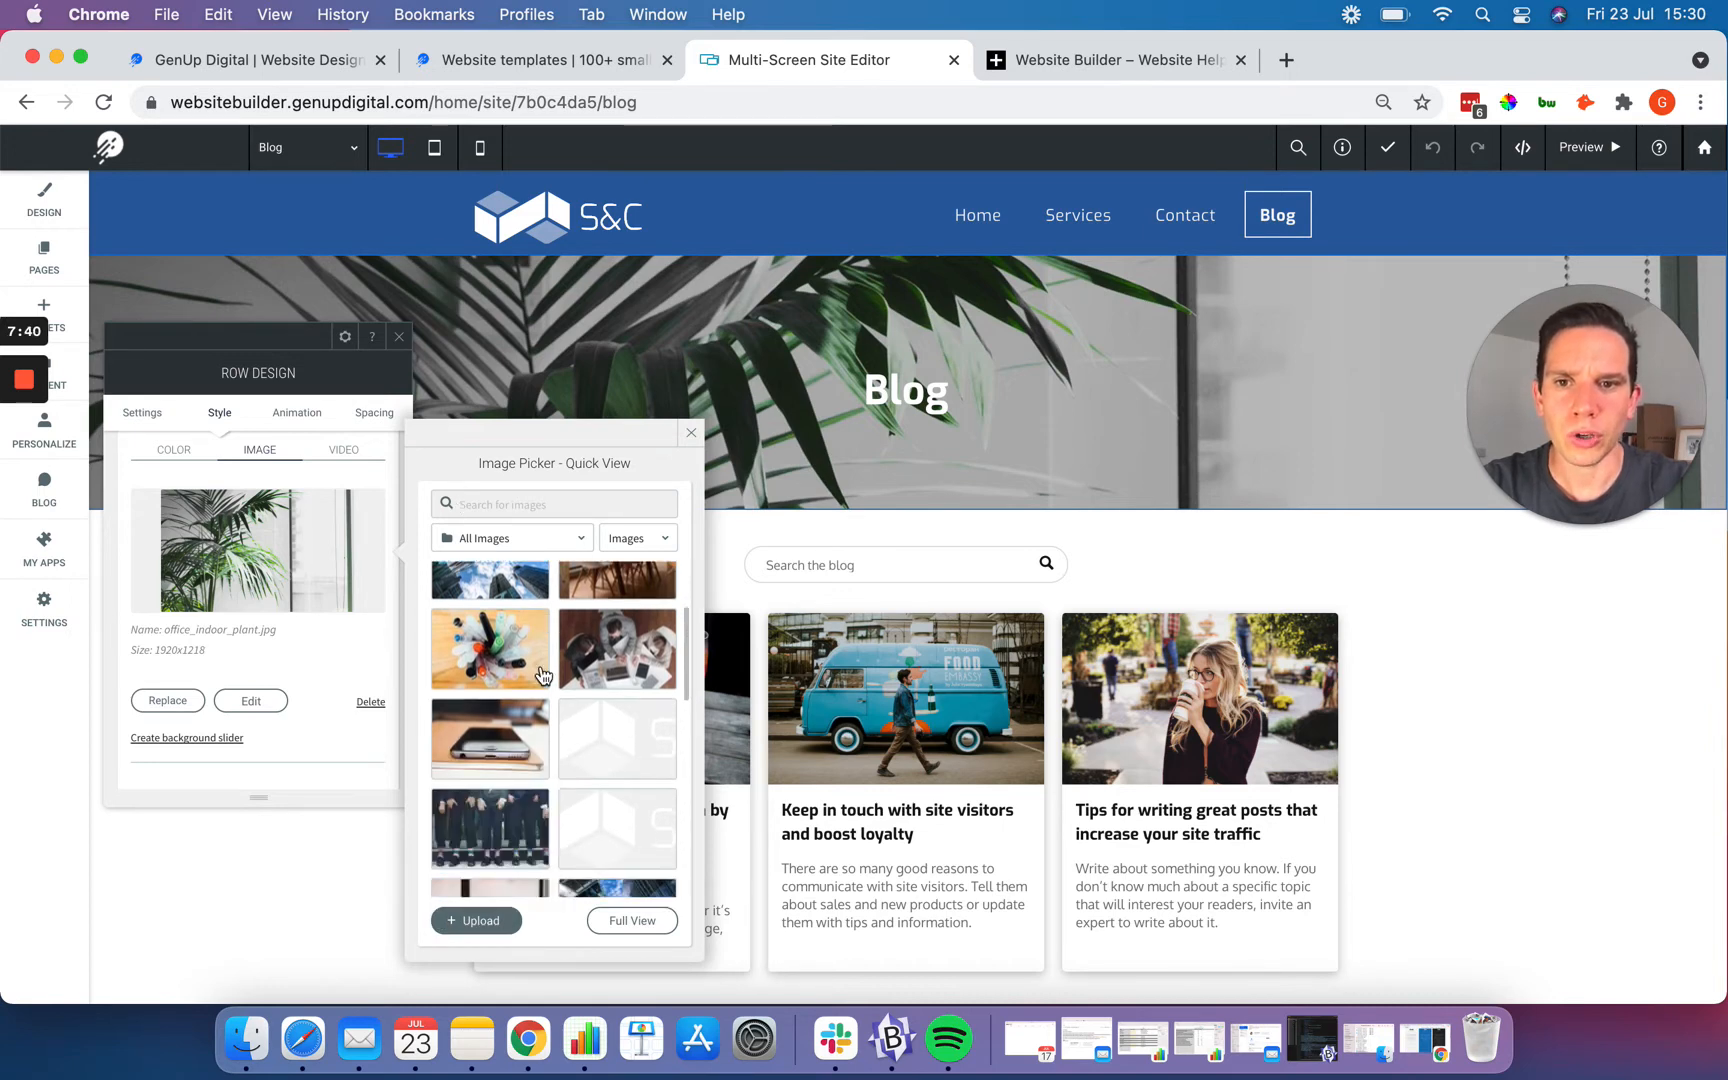
{"action": "scroll", "coordinate": [541, 668], "scroll_direction": "down", "scroll_amount": 3}
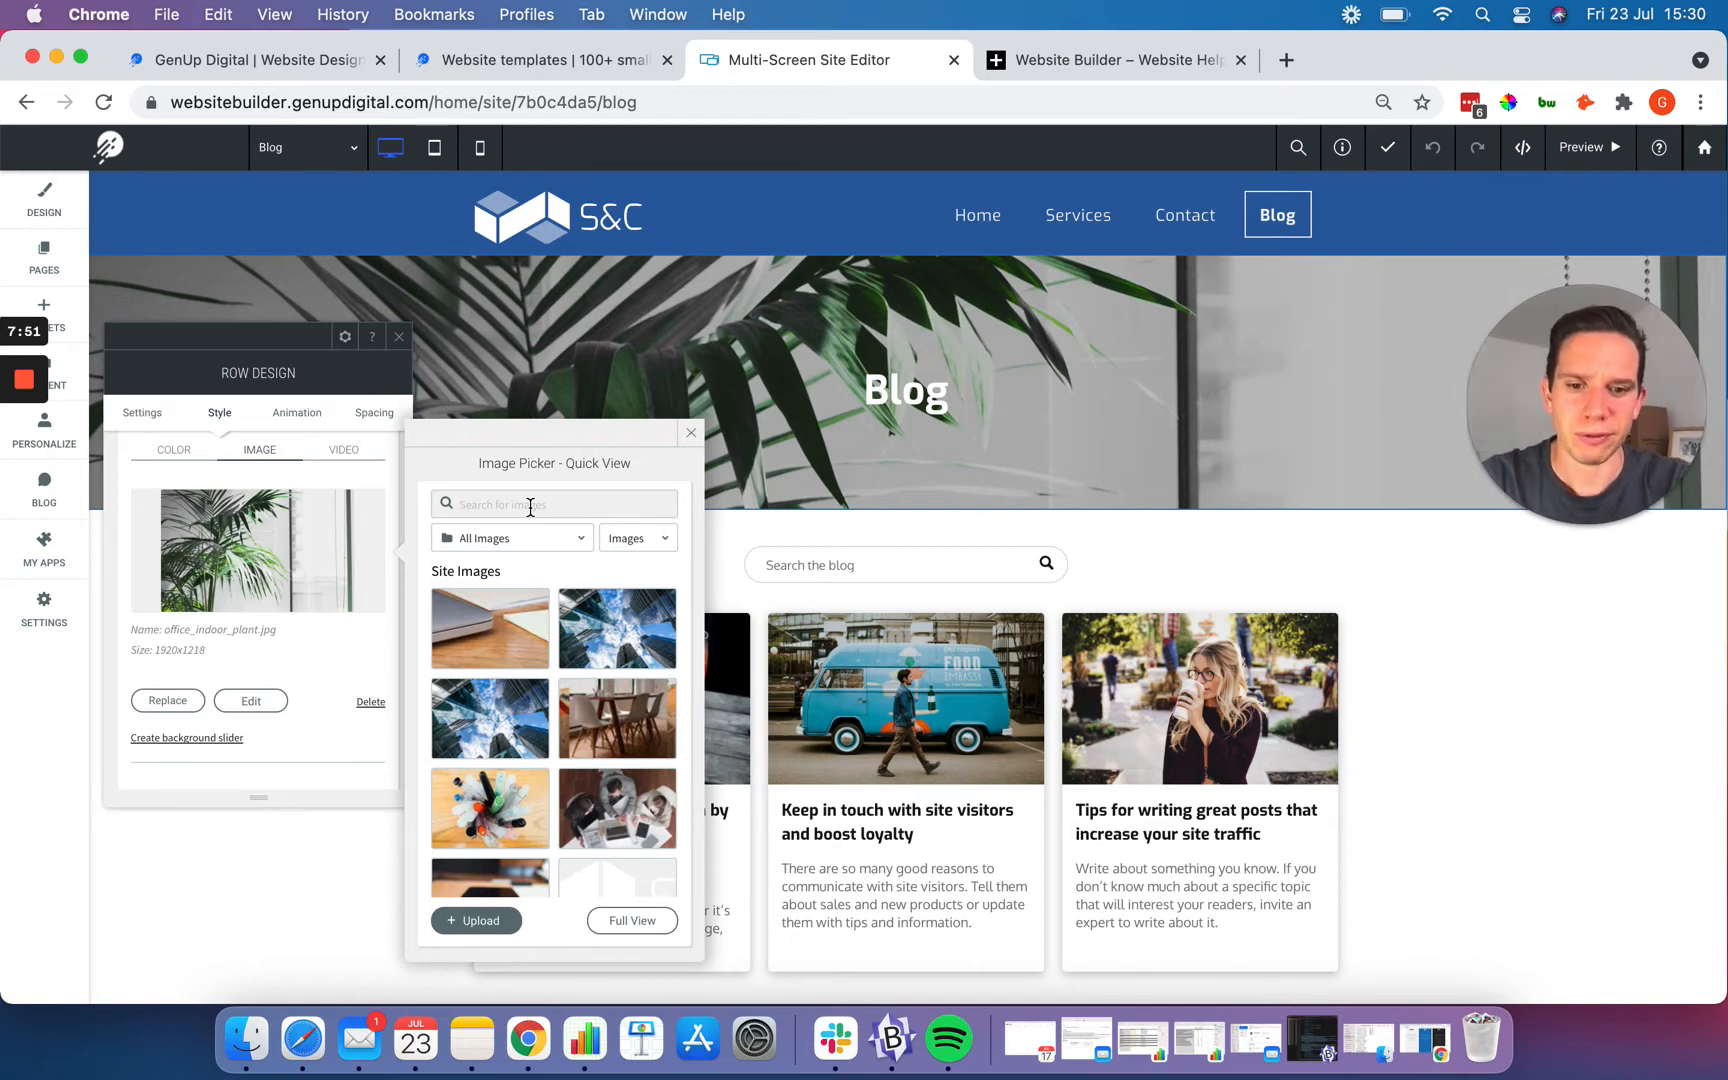
Step: Search the image picker for "holiday" and browse through the free images
{"action": "type", "text": "holiday"}
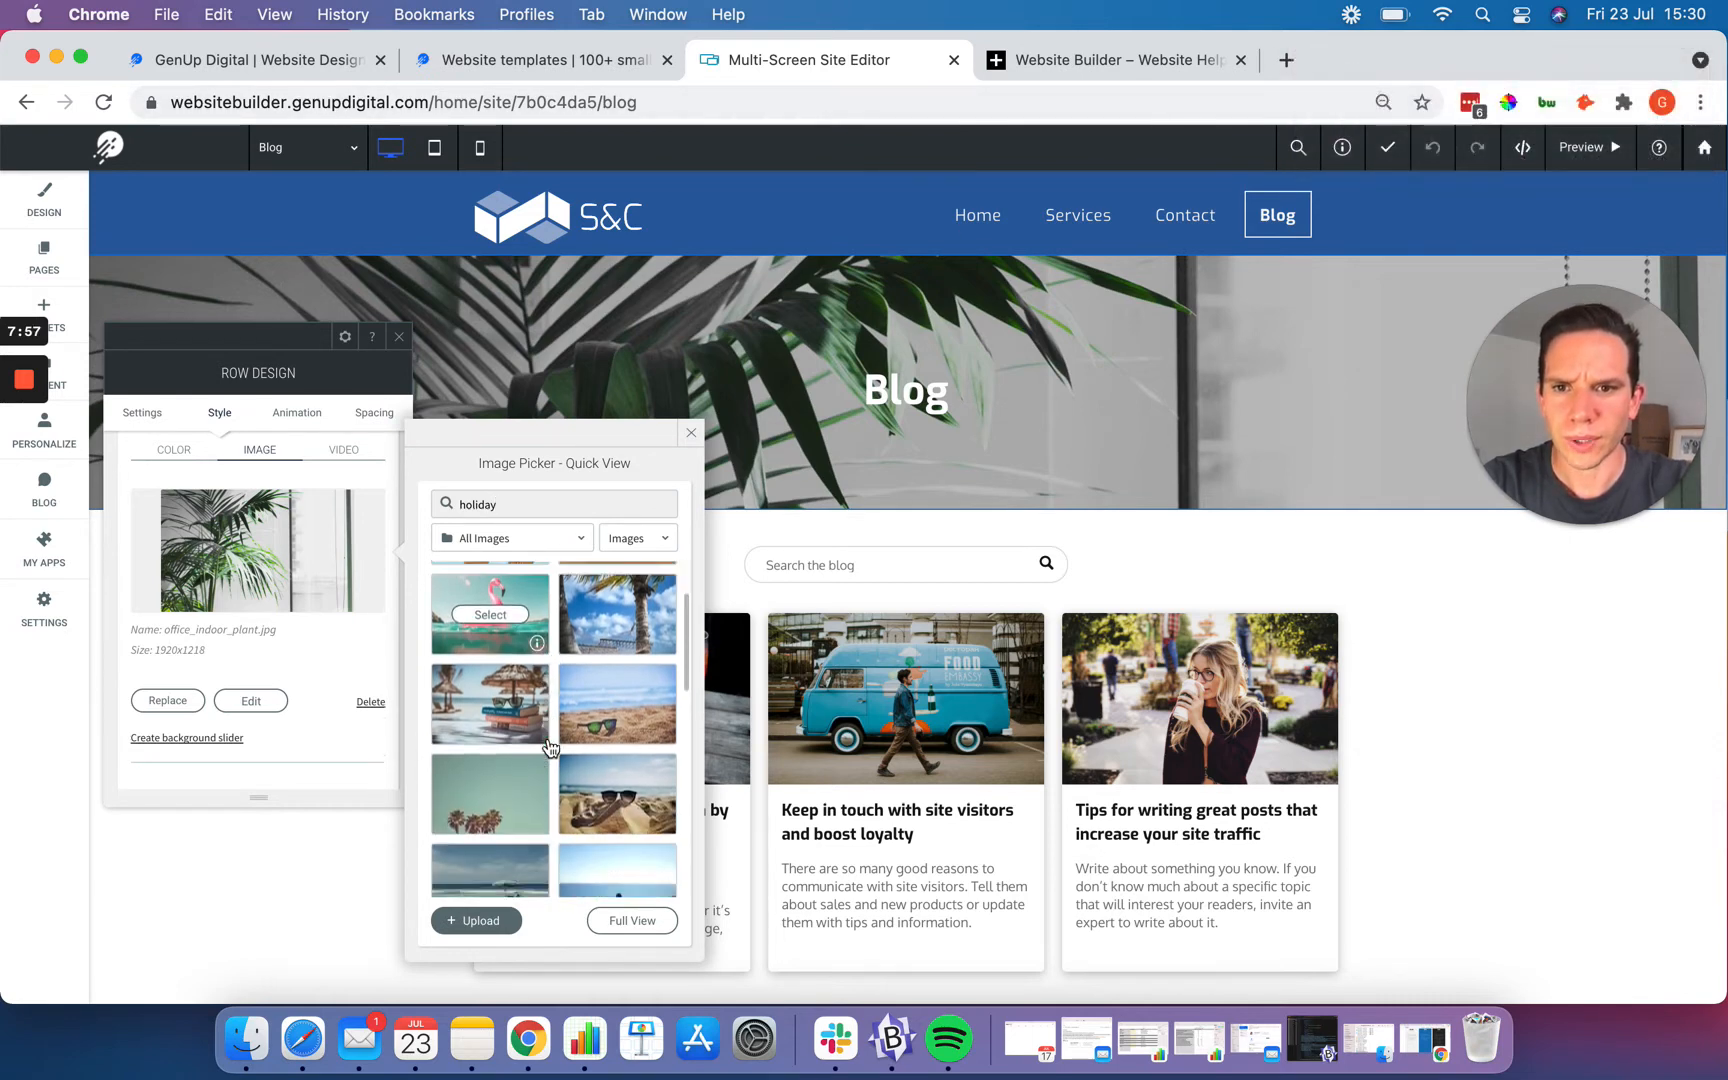
{"action": "scroll", "coordinate": [526, 691], "scroll_direction": "down", "scroll_amount": 10}
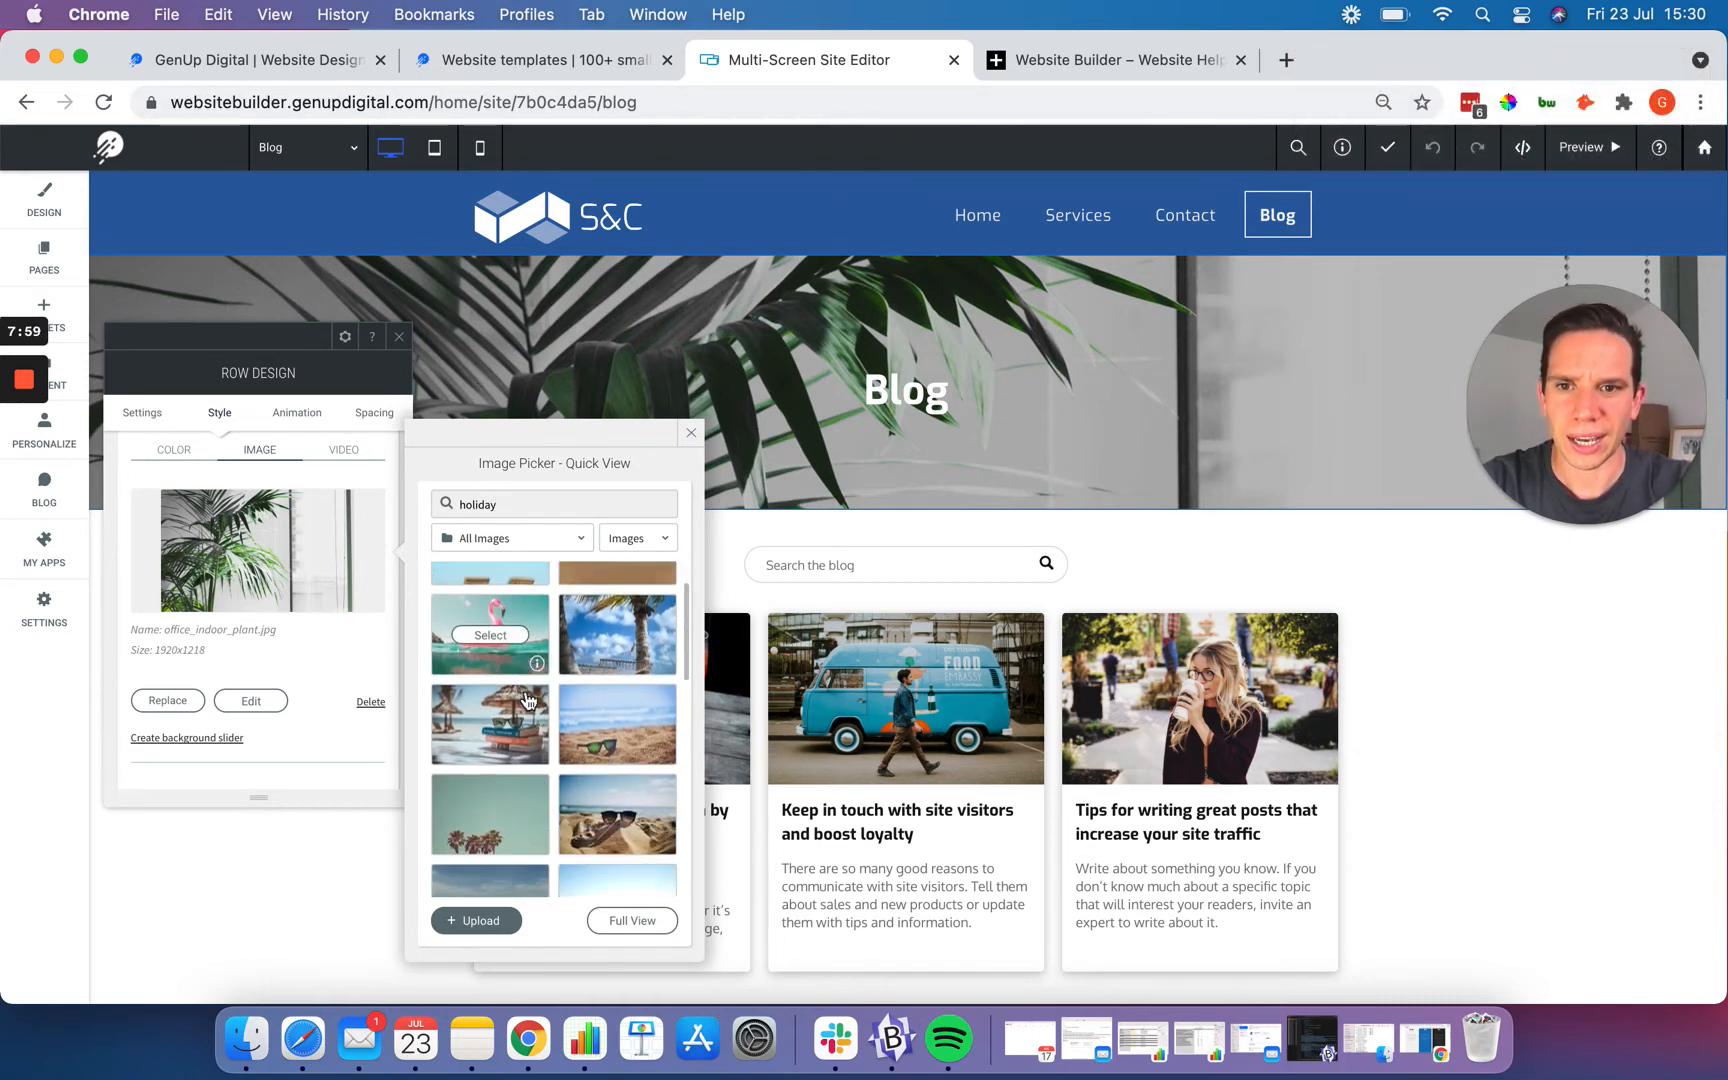
{"action": "scroll", "coordinate": [526, 691], "scroll_direction": "down", "scroll_amount": 8}
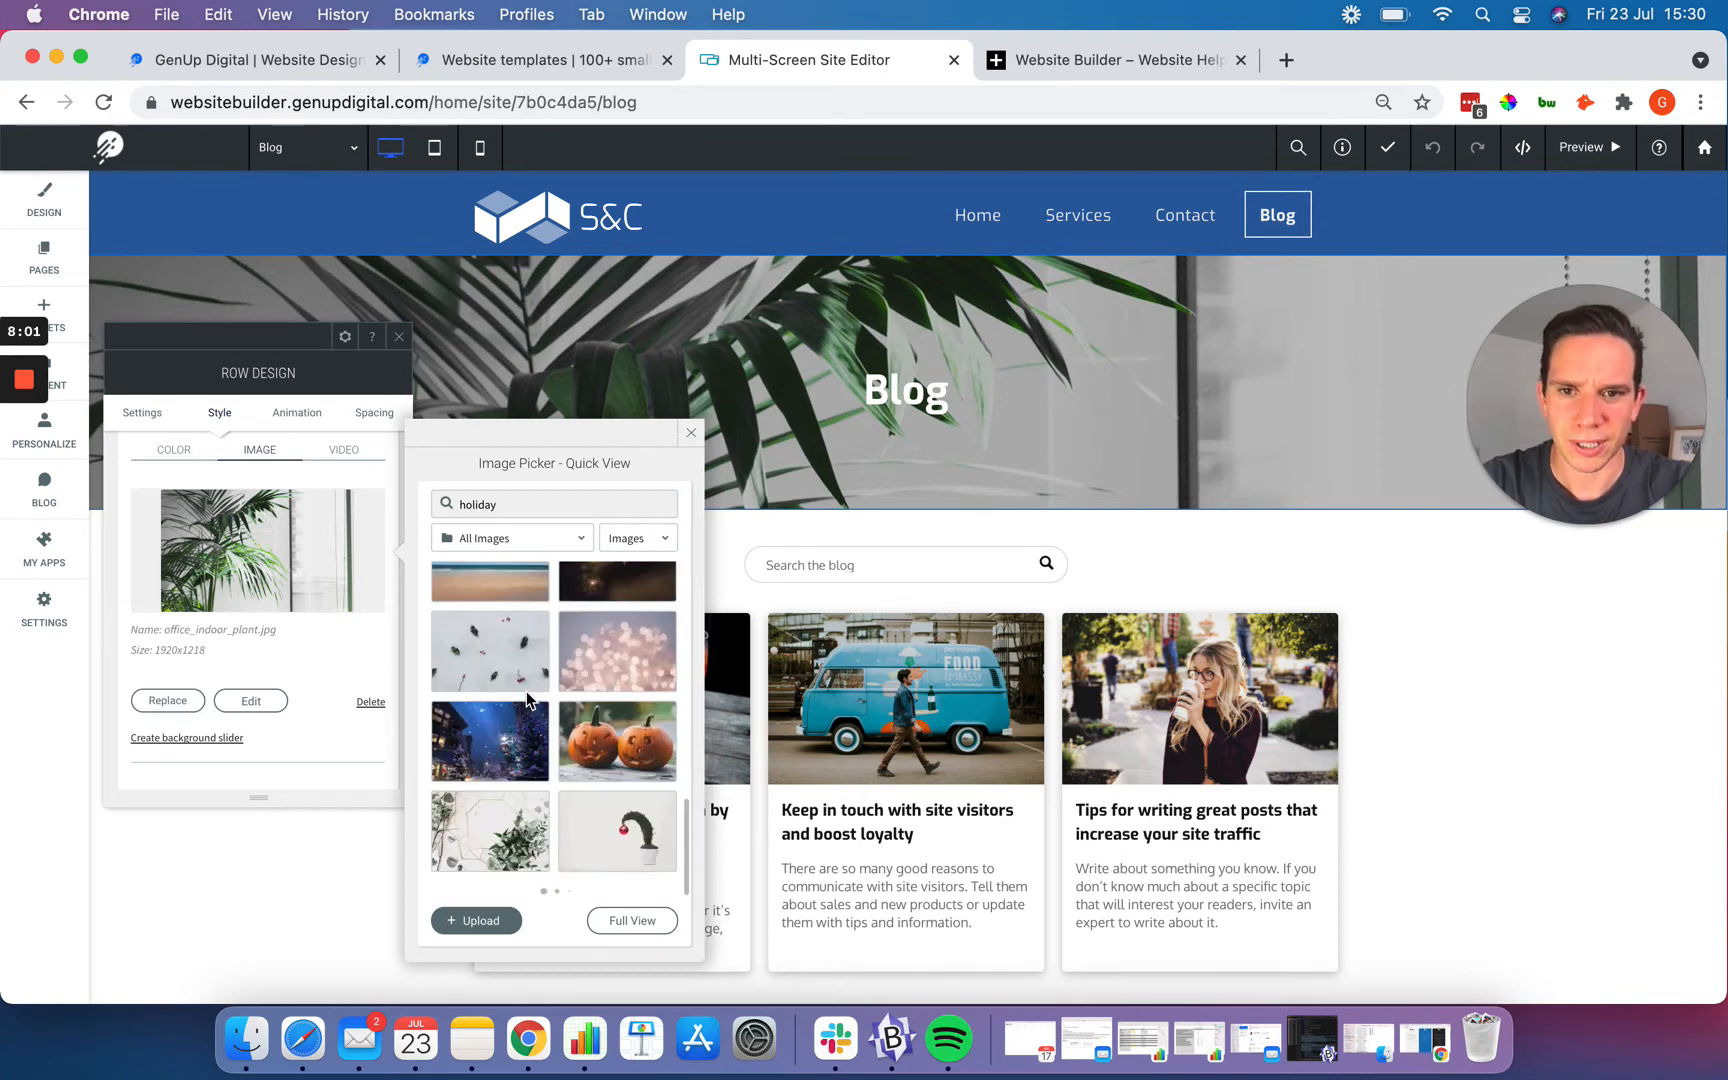
{"action": "scroll", "coordinate": [526, 691], "scroll_direction": "up", "scroll_amount": 15}
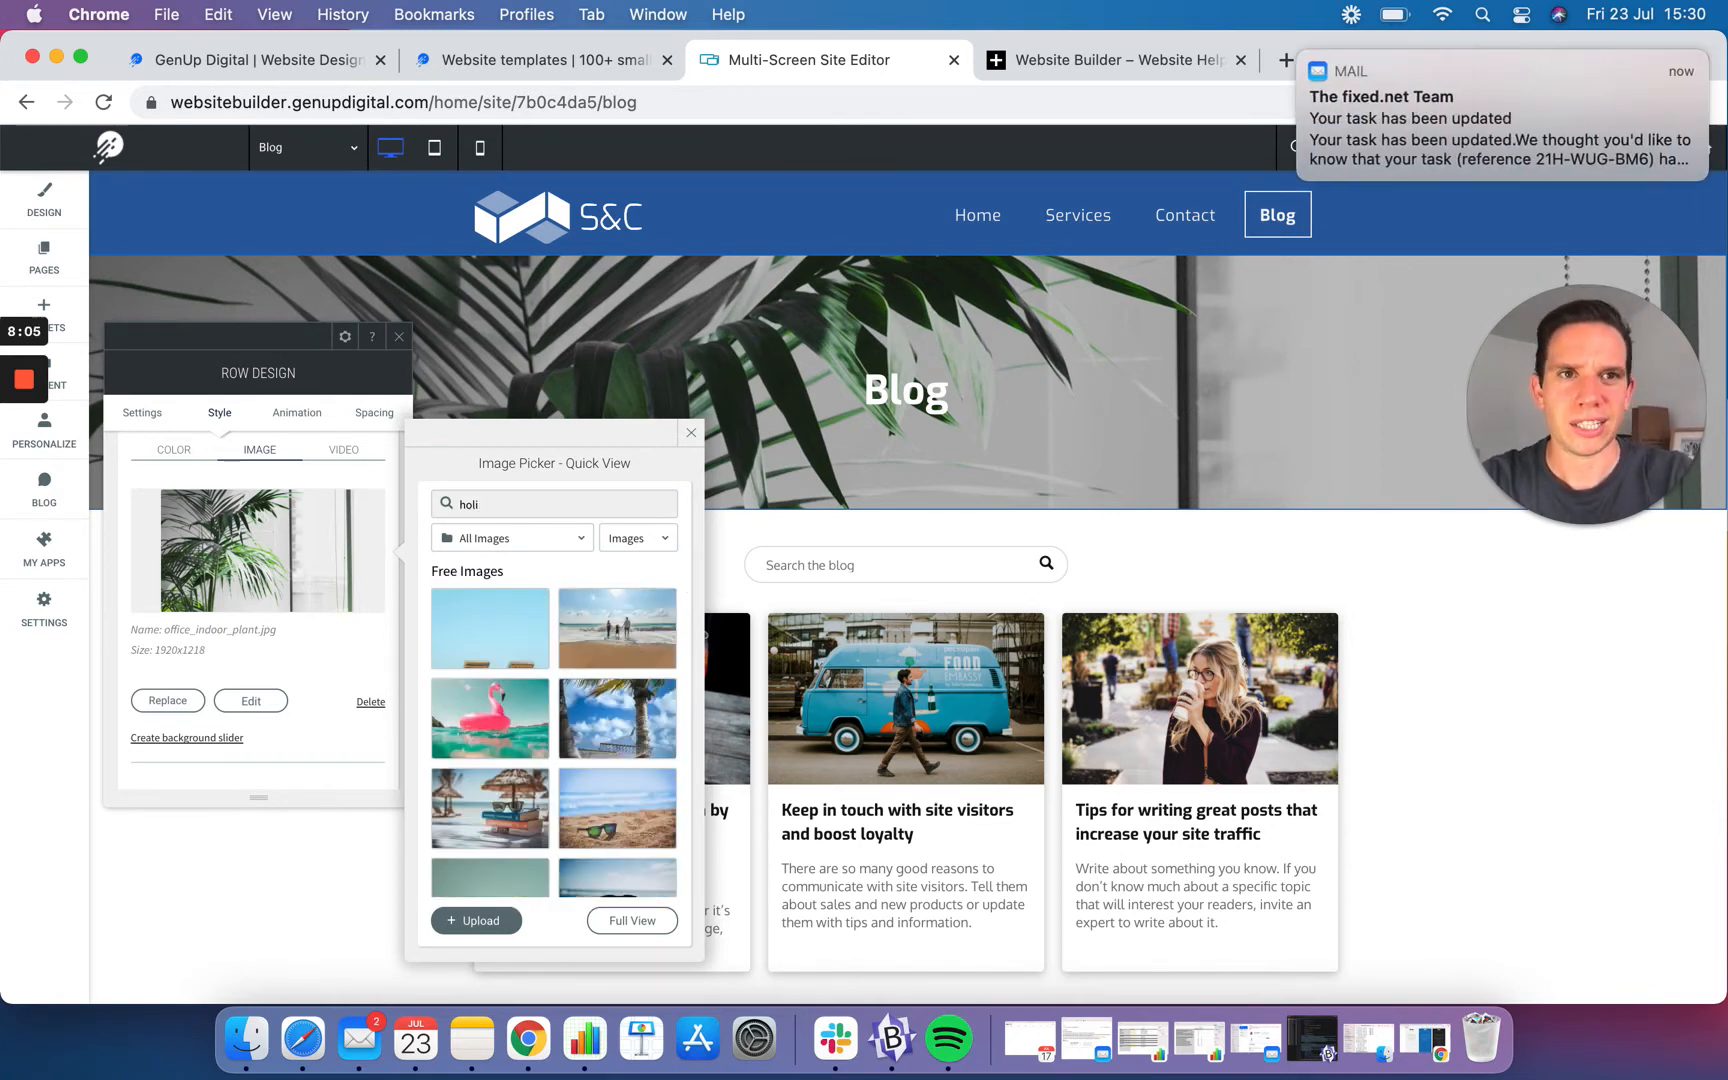
Step: Search the image picker for "consulting" and set the photo of a hand writing with a pen as the Blog banner background
{"action": "key", "text": "BackSpace"}
{"action": "key", "text": "BackSpace"}
{"action": "type", "text": "con"}
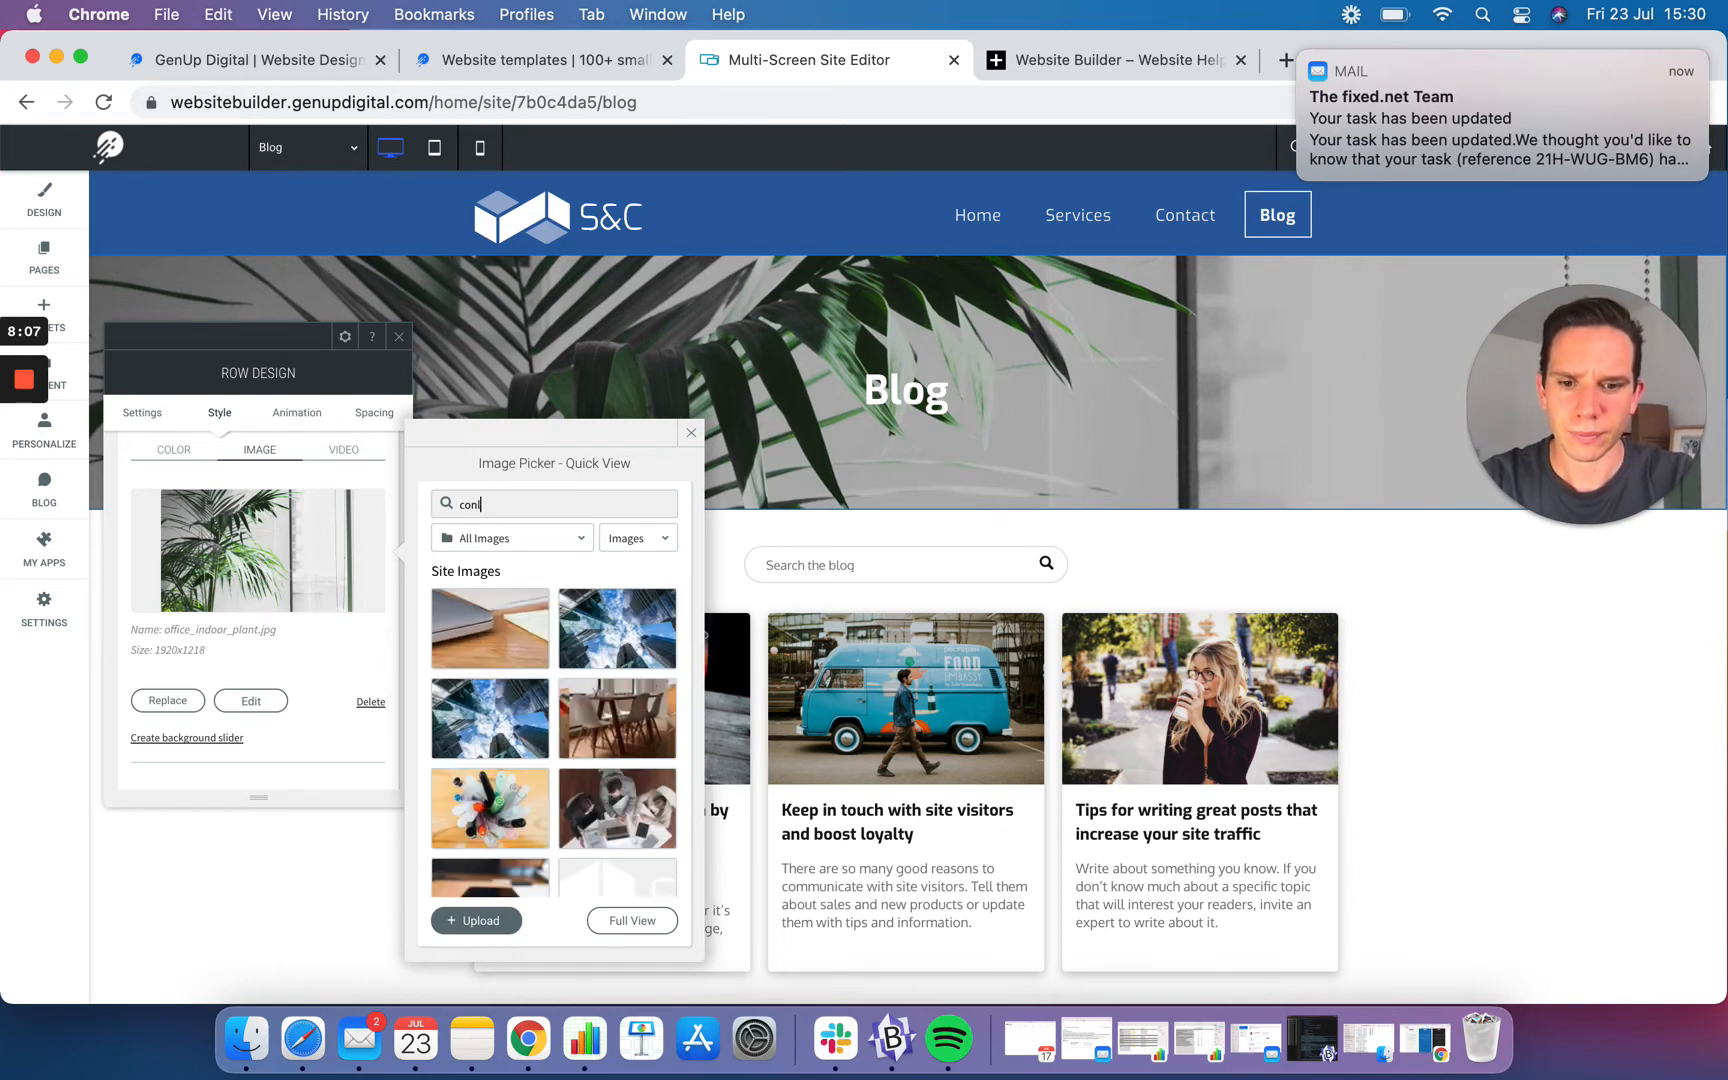
{"action": "type", "text": "lsulting"}
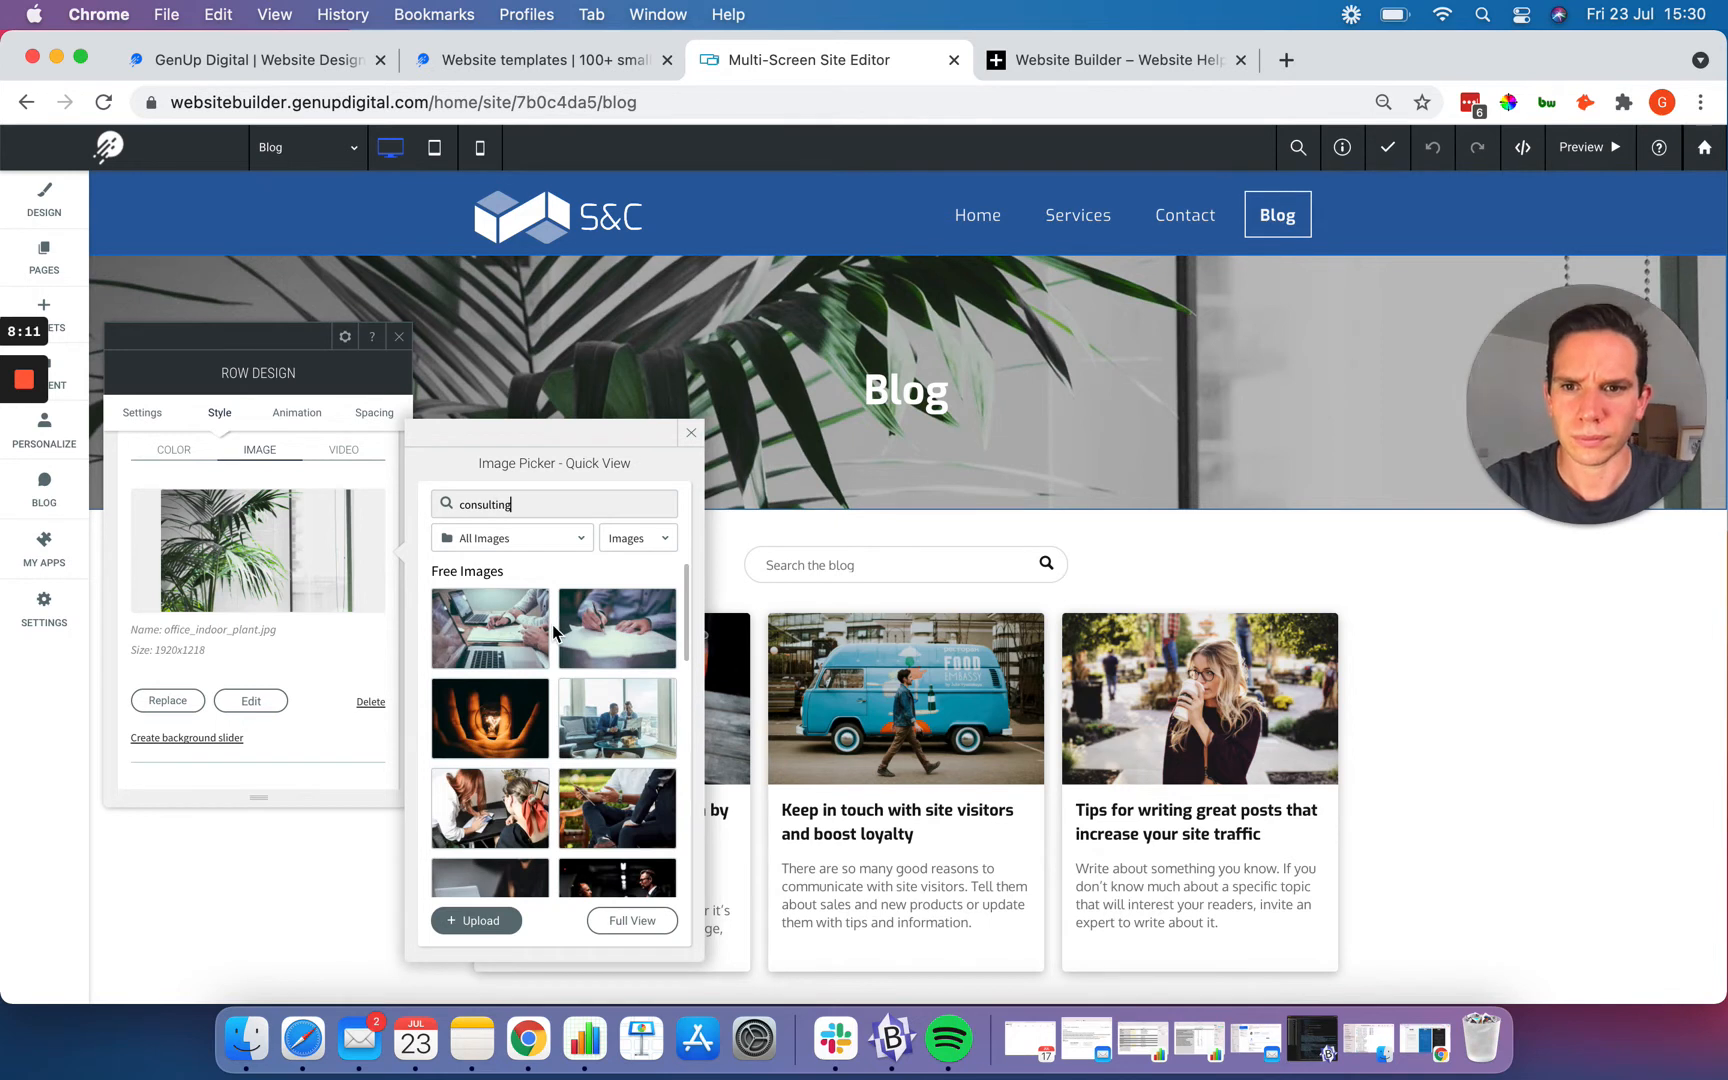
{"action": "mouse_move", "coordinate": [497, 814]}
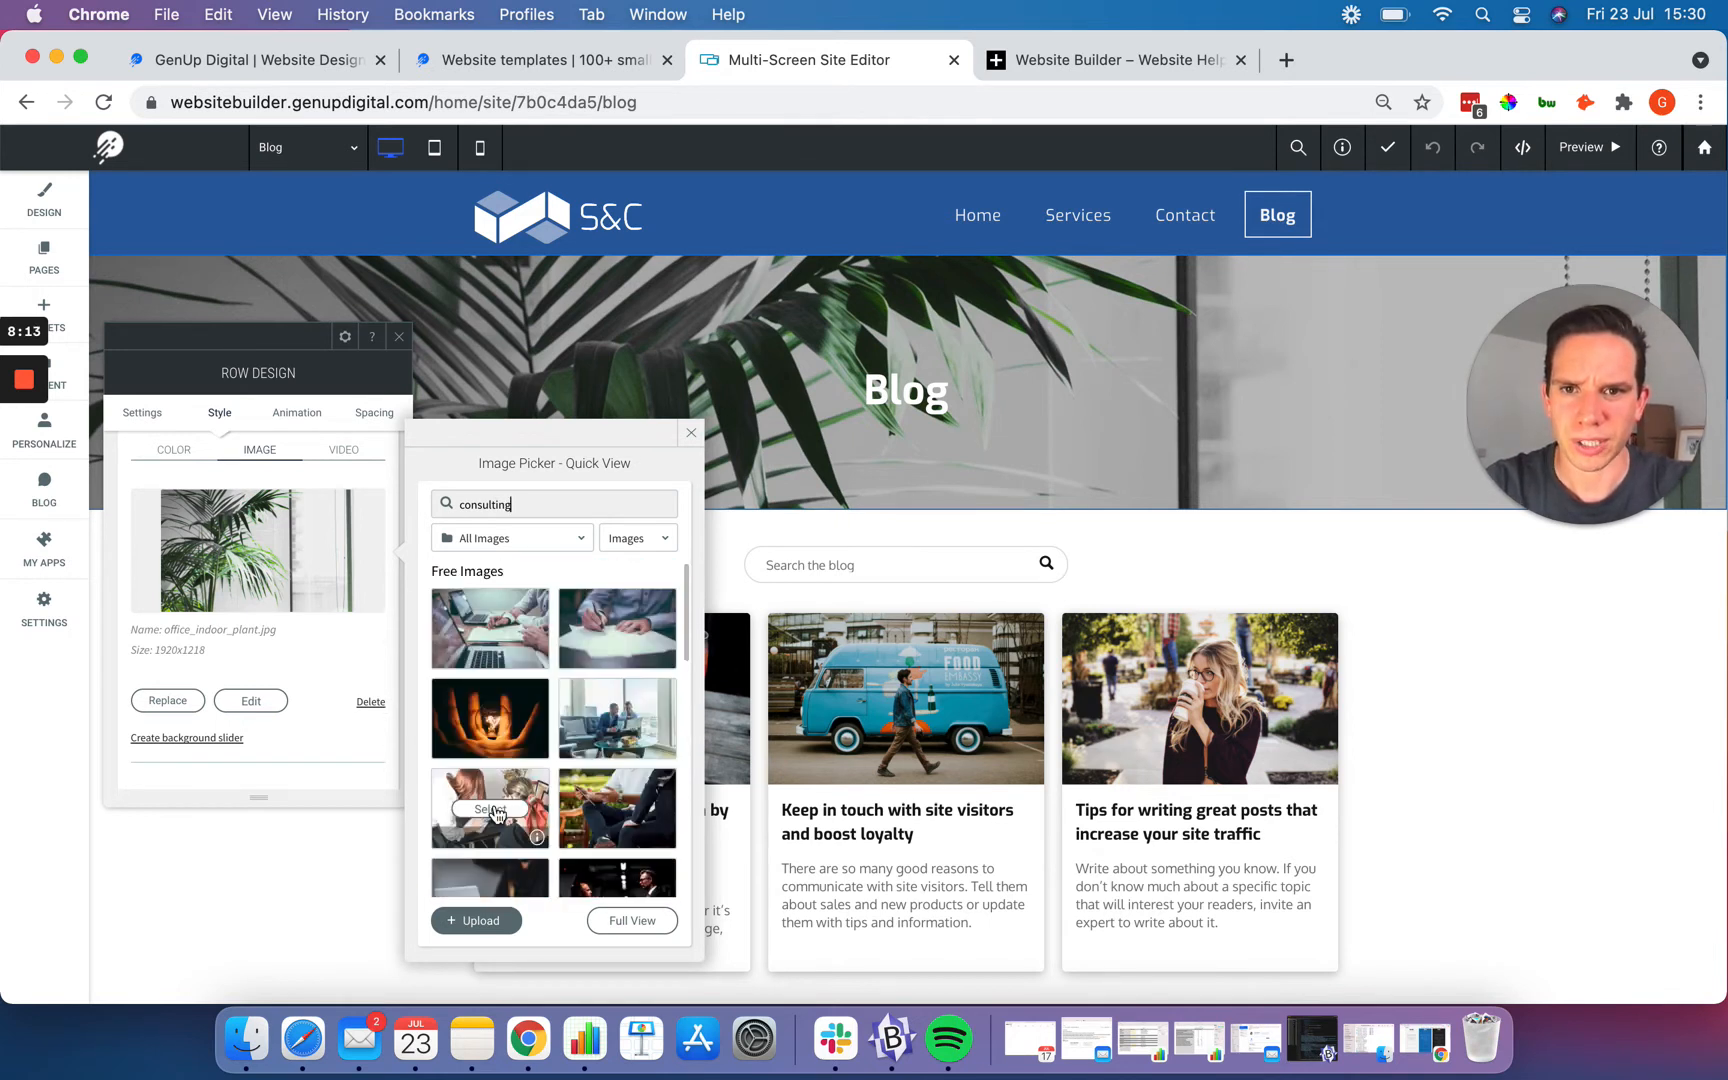
{"action": "mouse_move", "coordinate": [580, 625]}
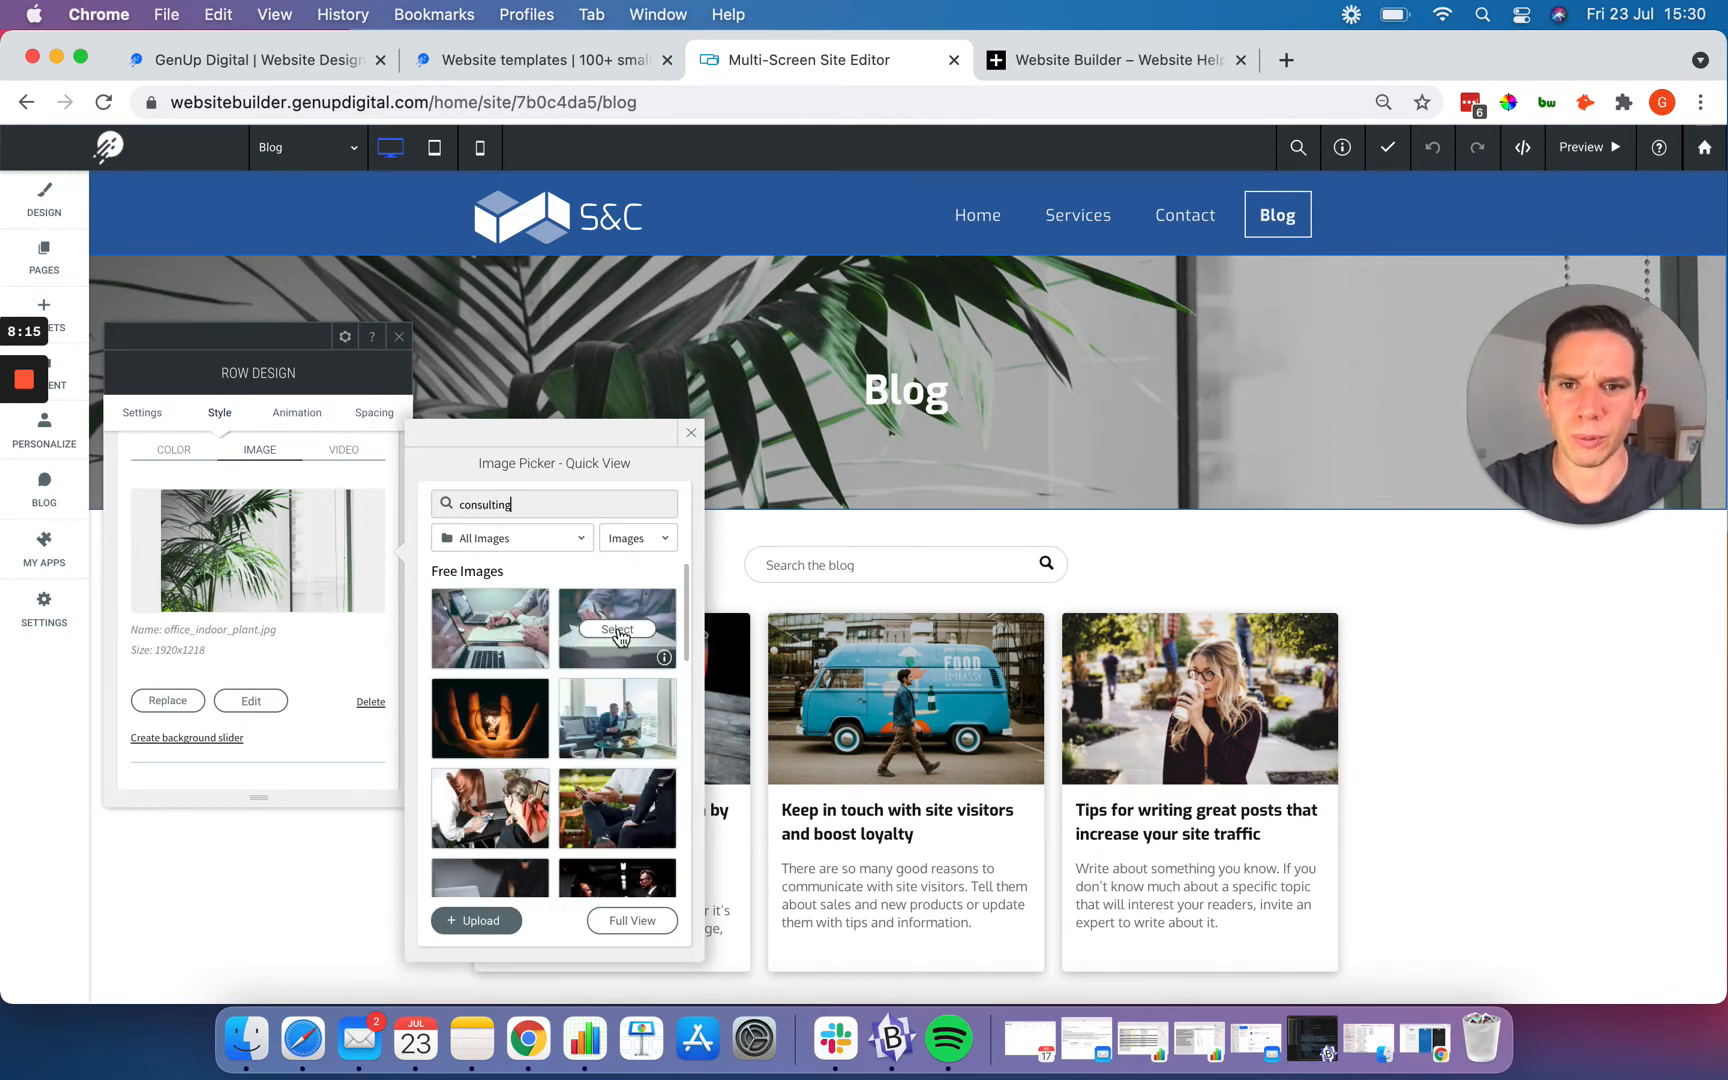
{"action": "left_click", "coordinate": [618, 630]}
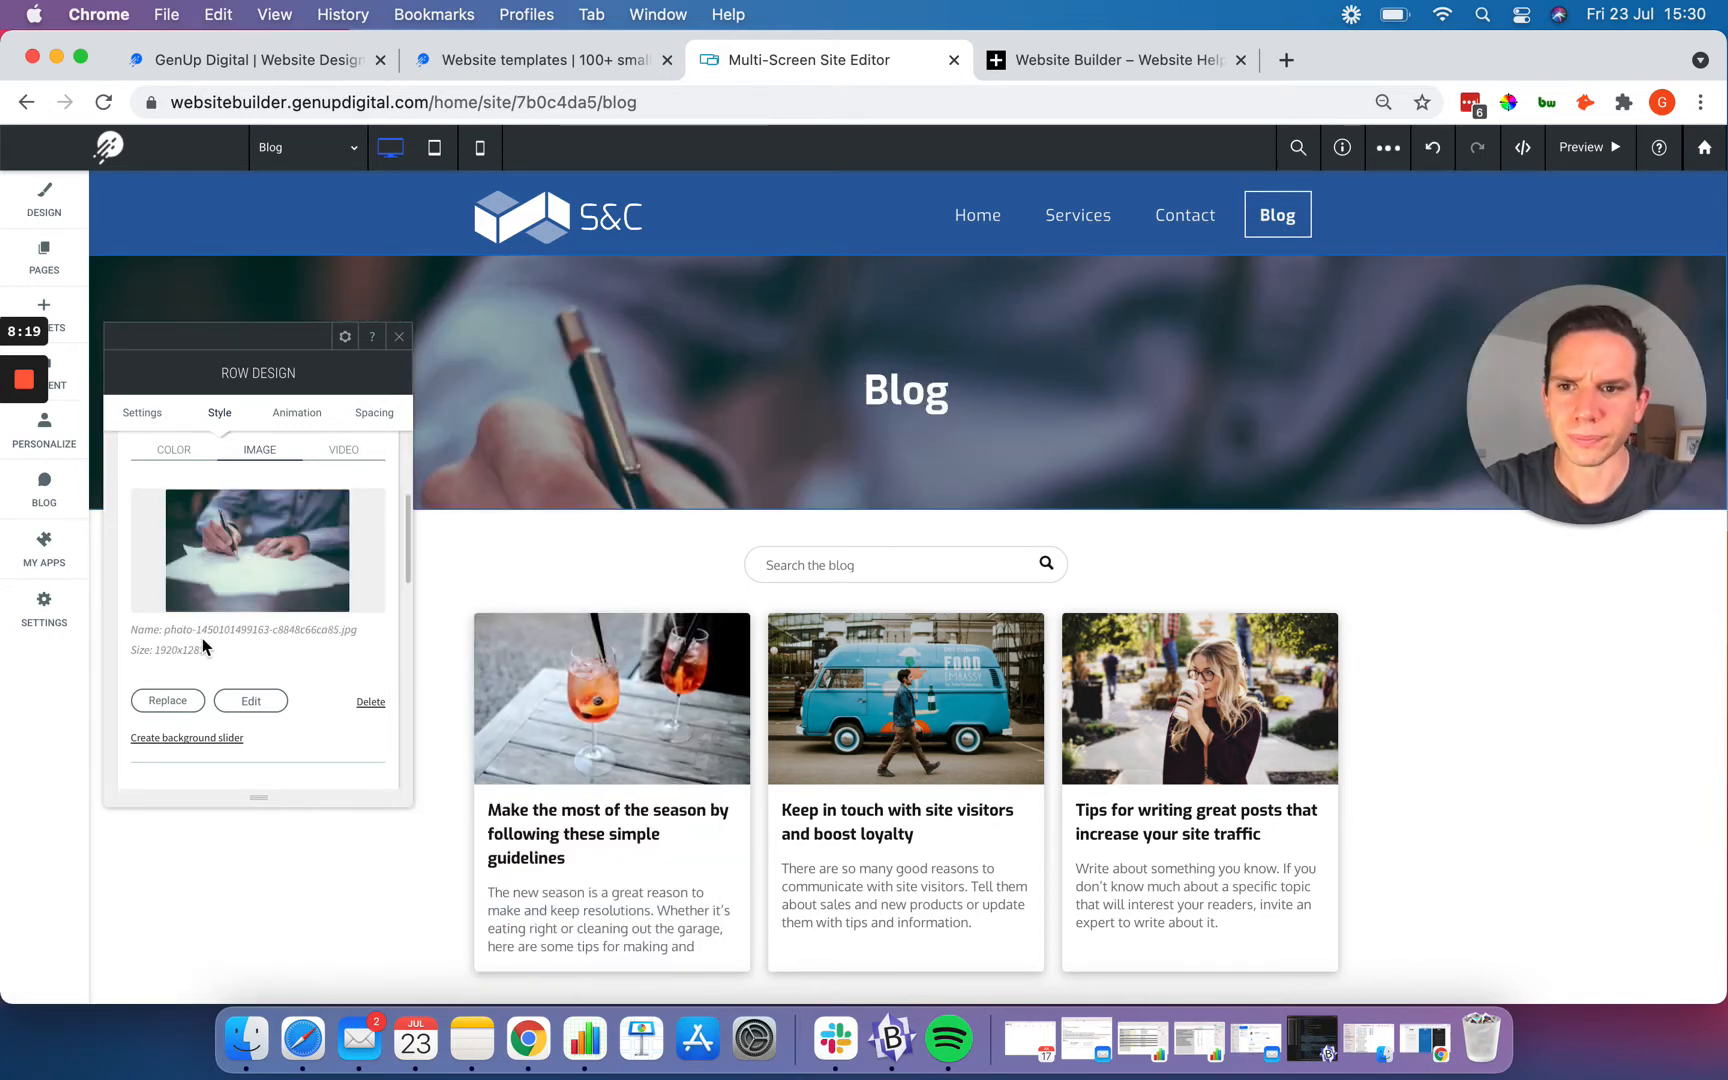
{"action": "left_click", "coordinate": [399, 336]}
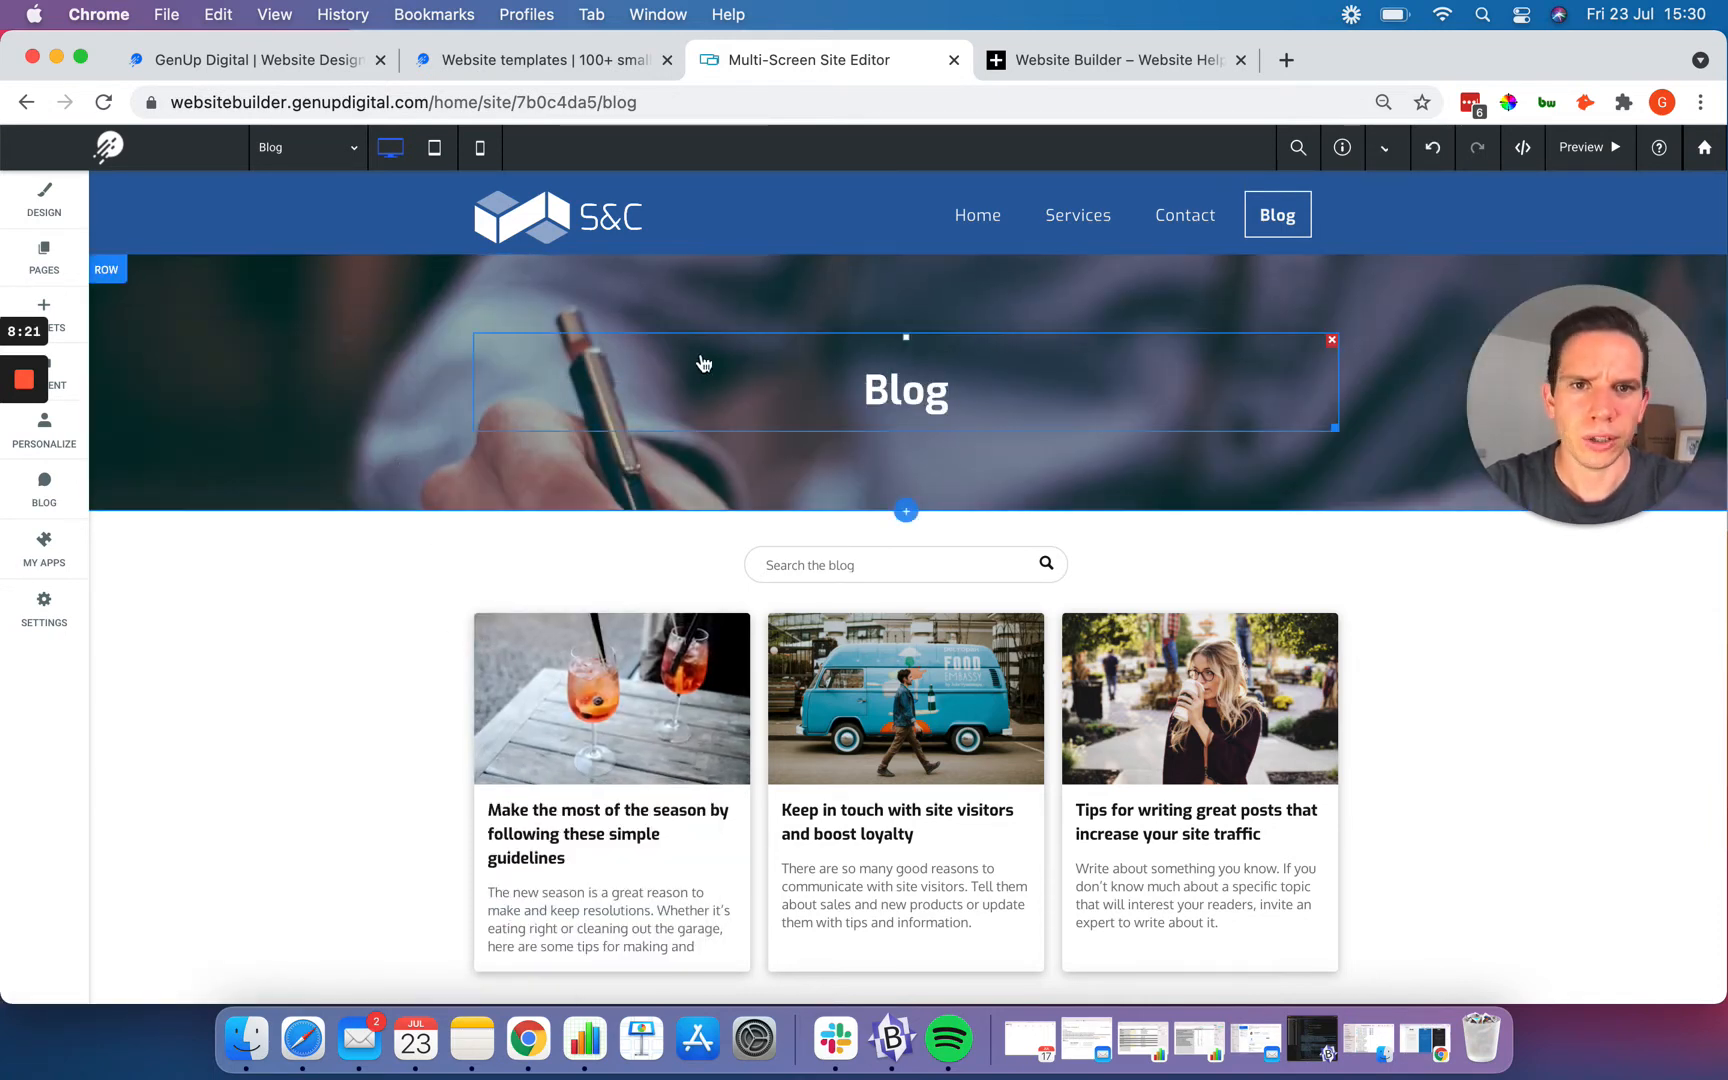
Step: Retype the last two letters of the banner heading so it reads "Blog" and finish editing the text
{"action": "left_click", "coordinate": [937, 393]}
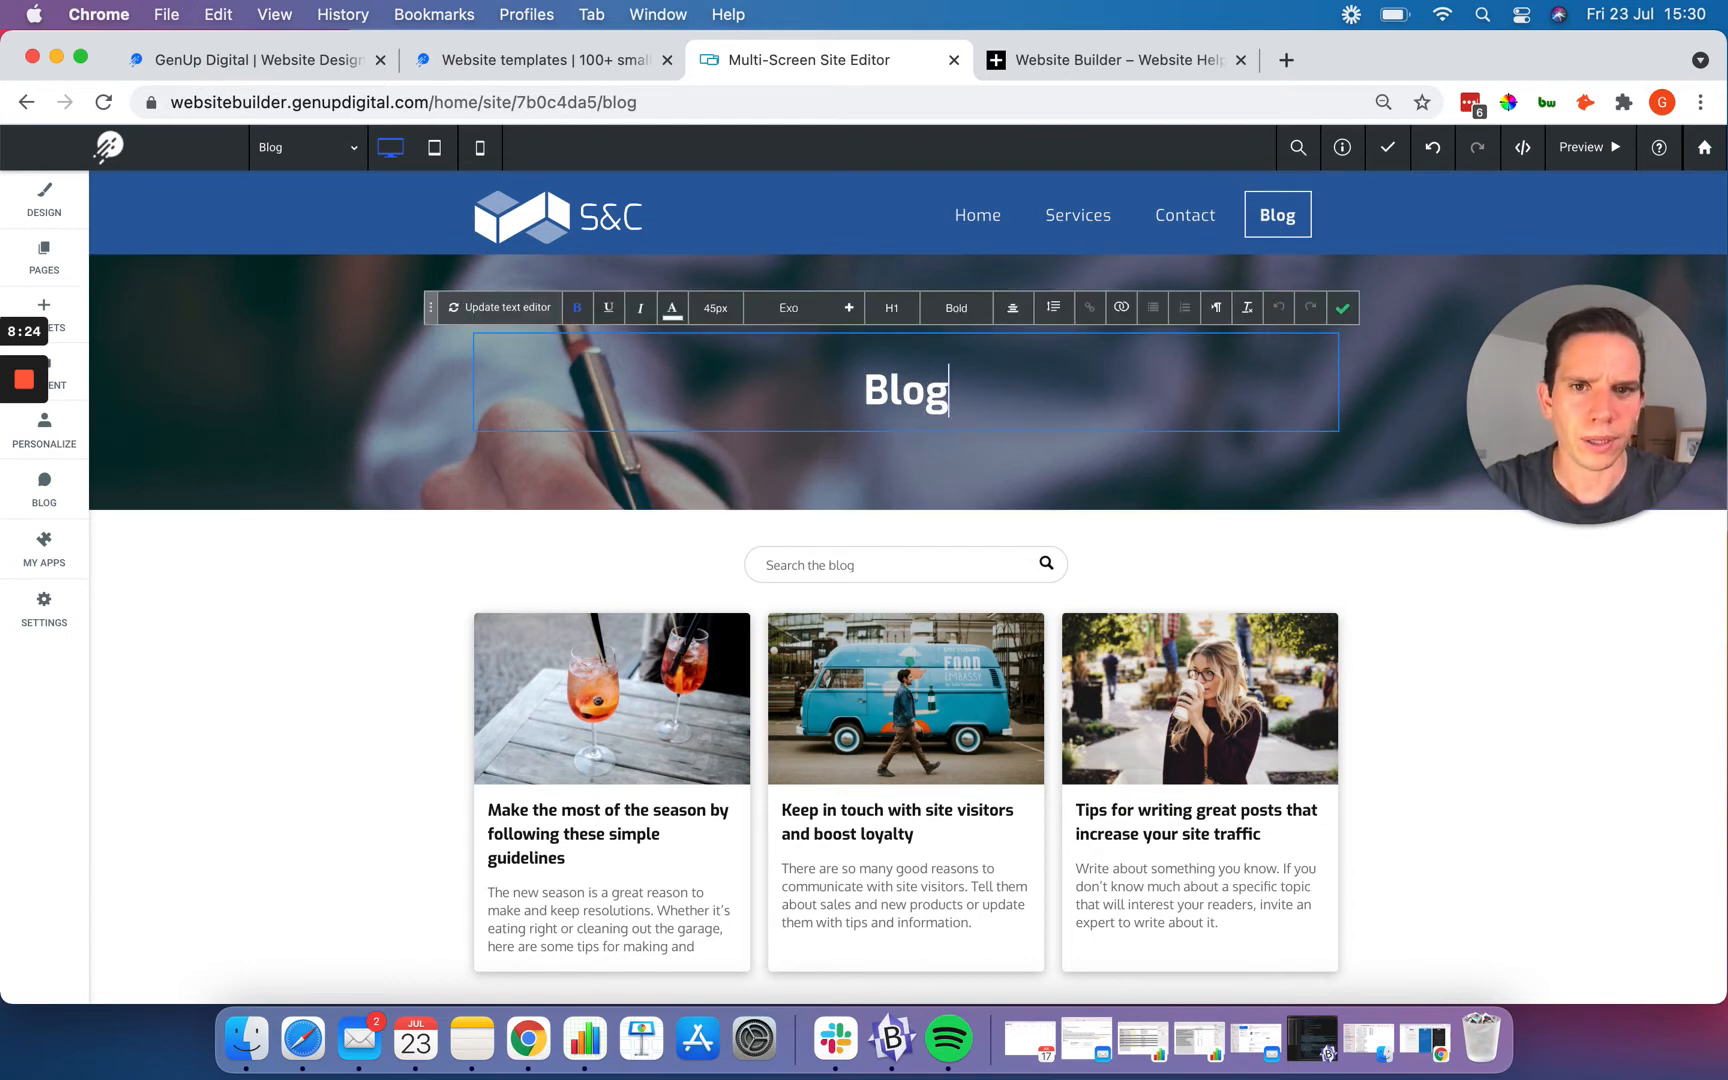
{"action": "key", "text": "BackSpace"}
{"action": "key", "text": "BackSpace"}
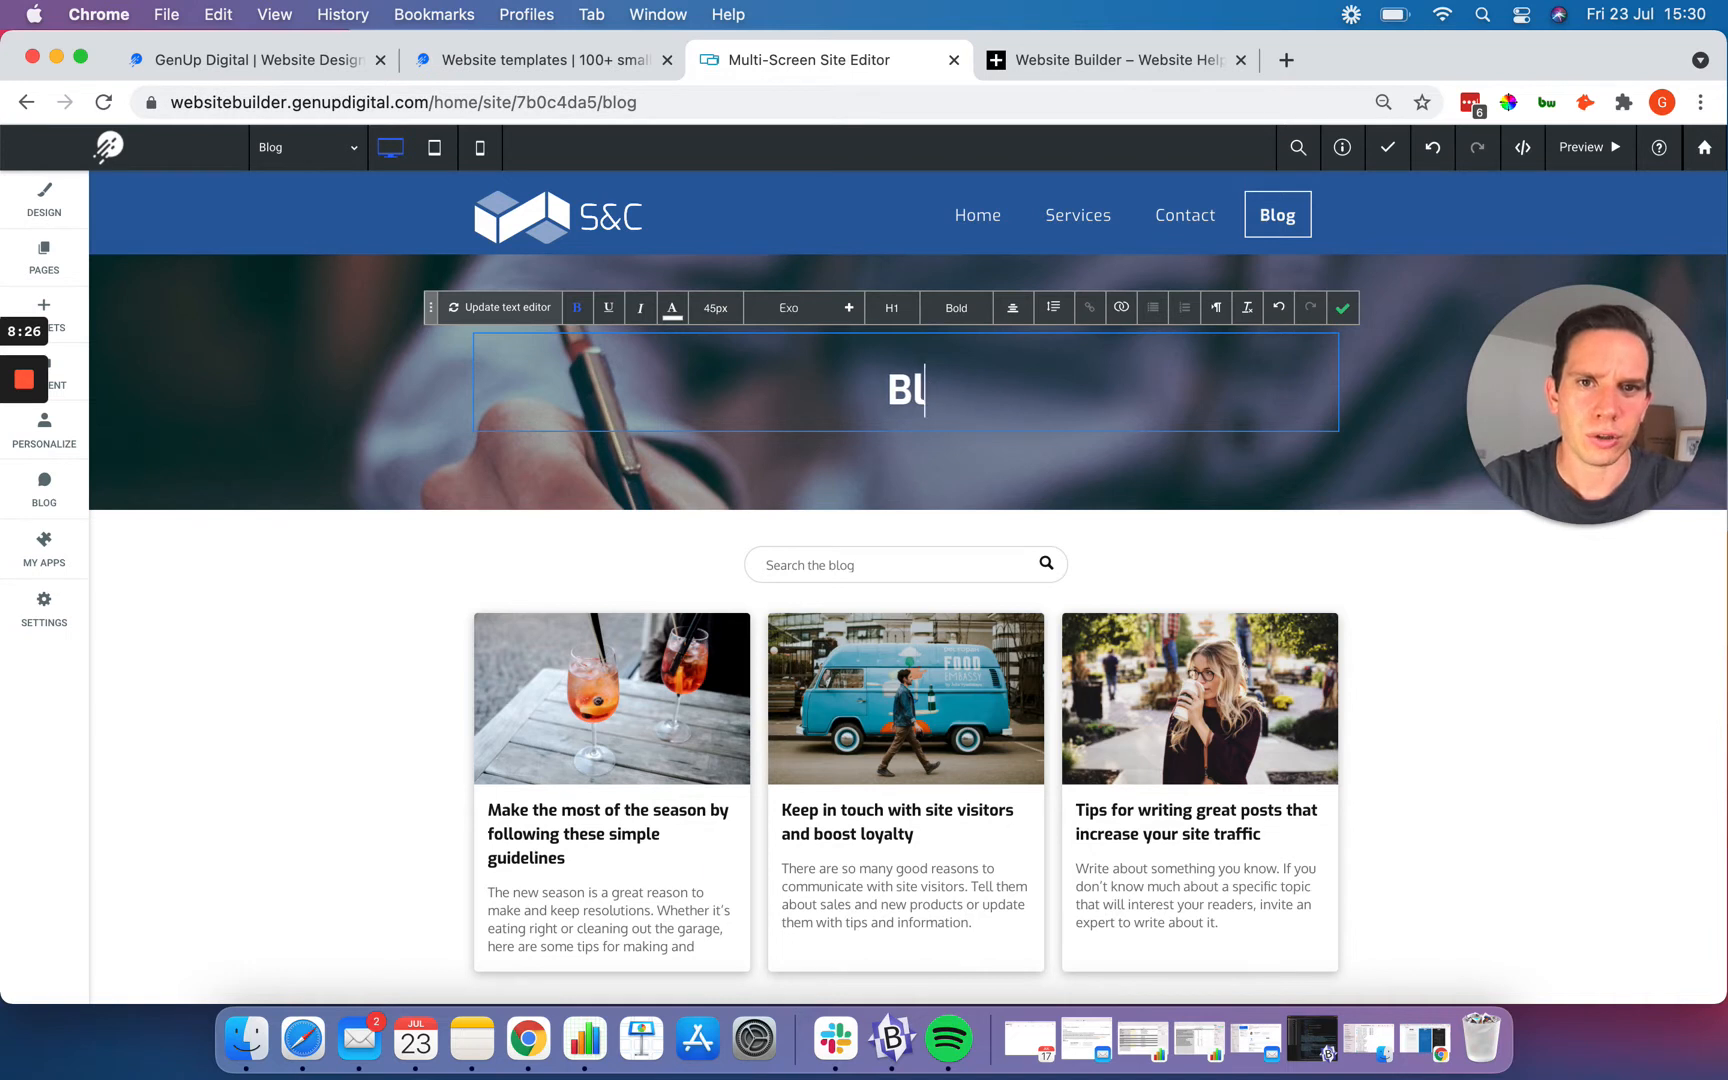
{"action": "type", "text": "og"}
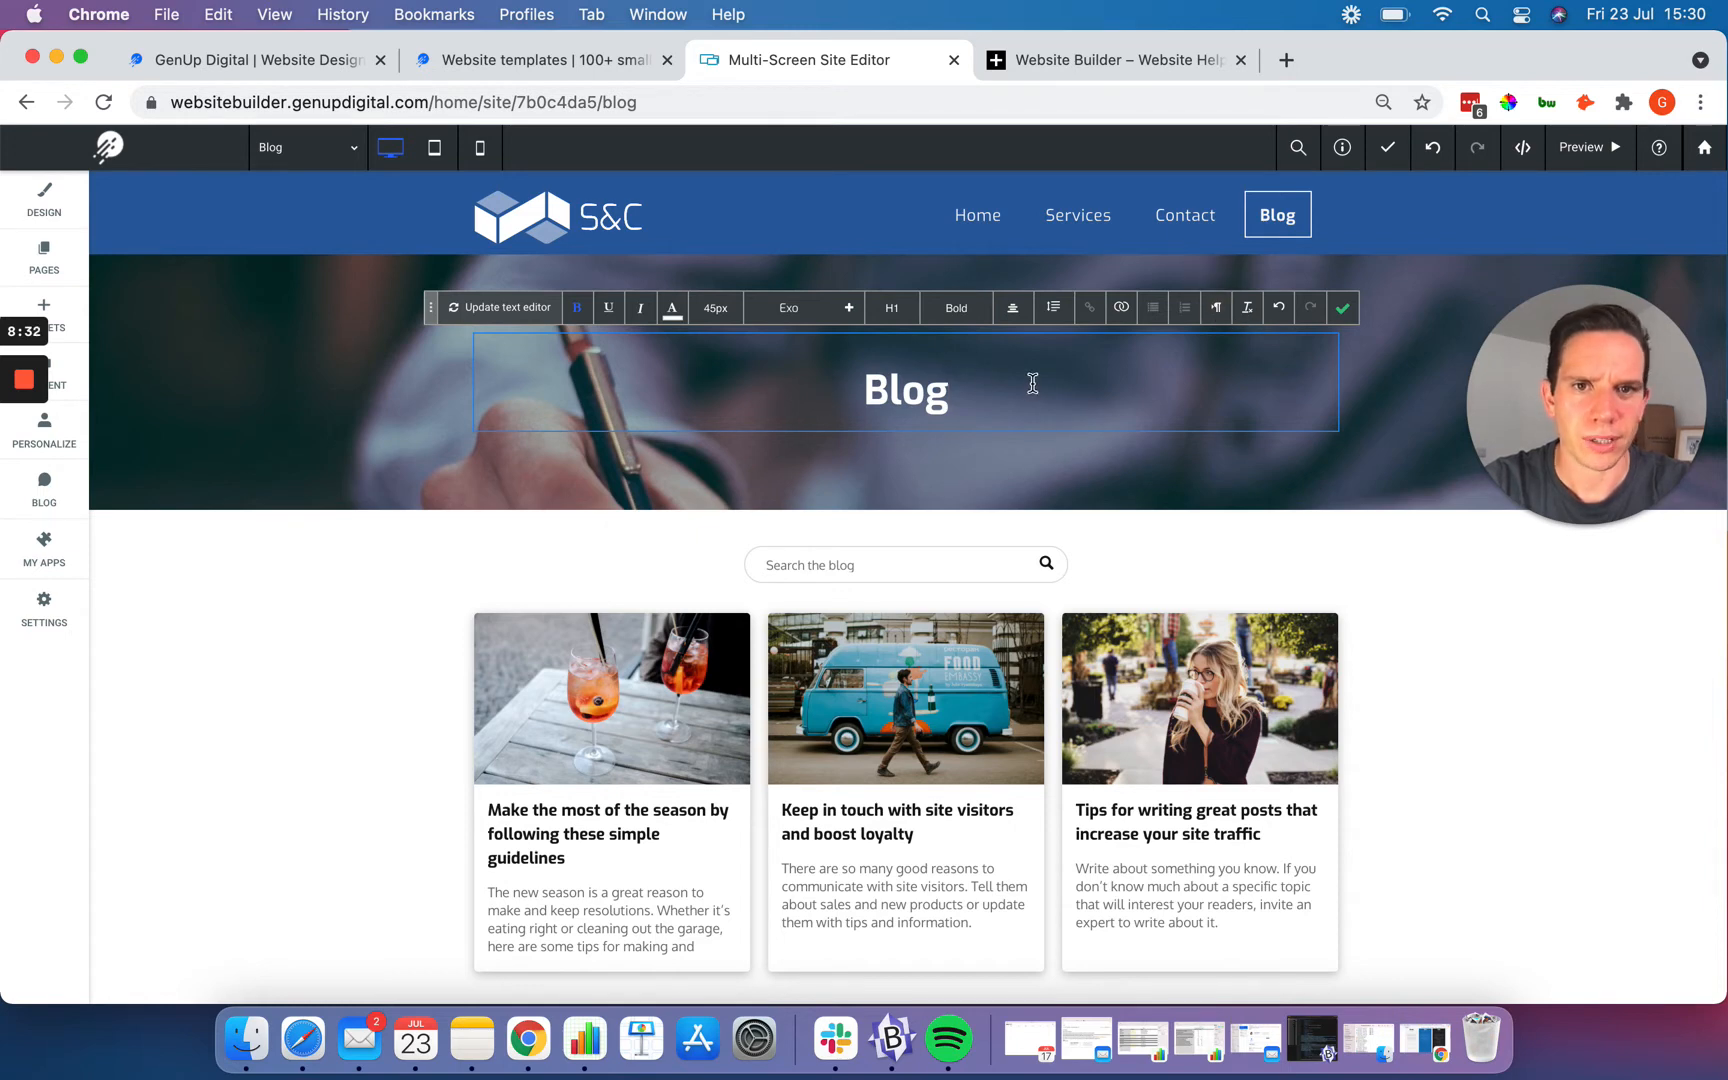
{"action": "left_click", "coordinate": [1342, 307]}
Step: Open the All Posts widget and examine its content options, such as tag filter, read more text, blog name and thumbnail images
{"action": "scroll", "coordinate": [285, 600], "scroll_direction": "down", "scroll_amount": 3}
{"action": "scroll", "coordinate": [274, 625], "scroll_direction": "up", "scroll_amount": 2}
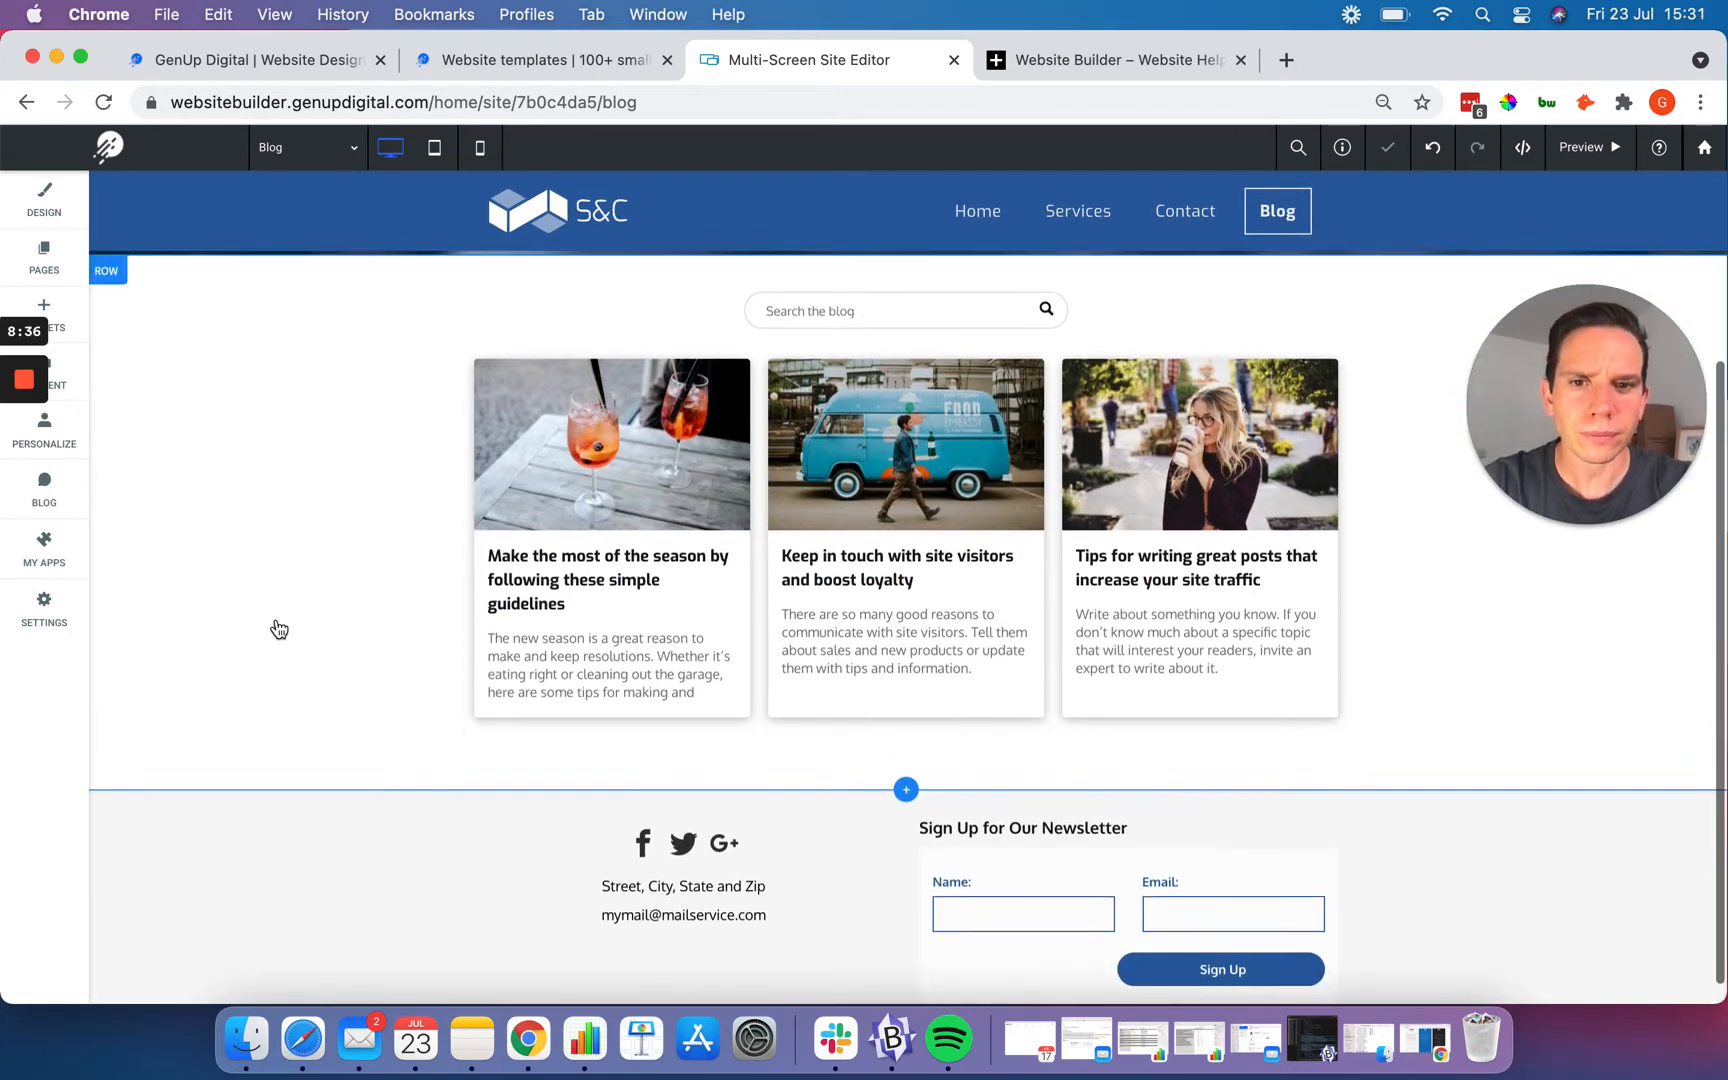
{"action": "left_click", "coordinate": [546, 697]}
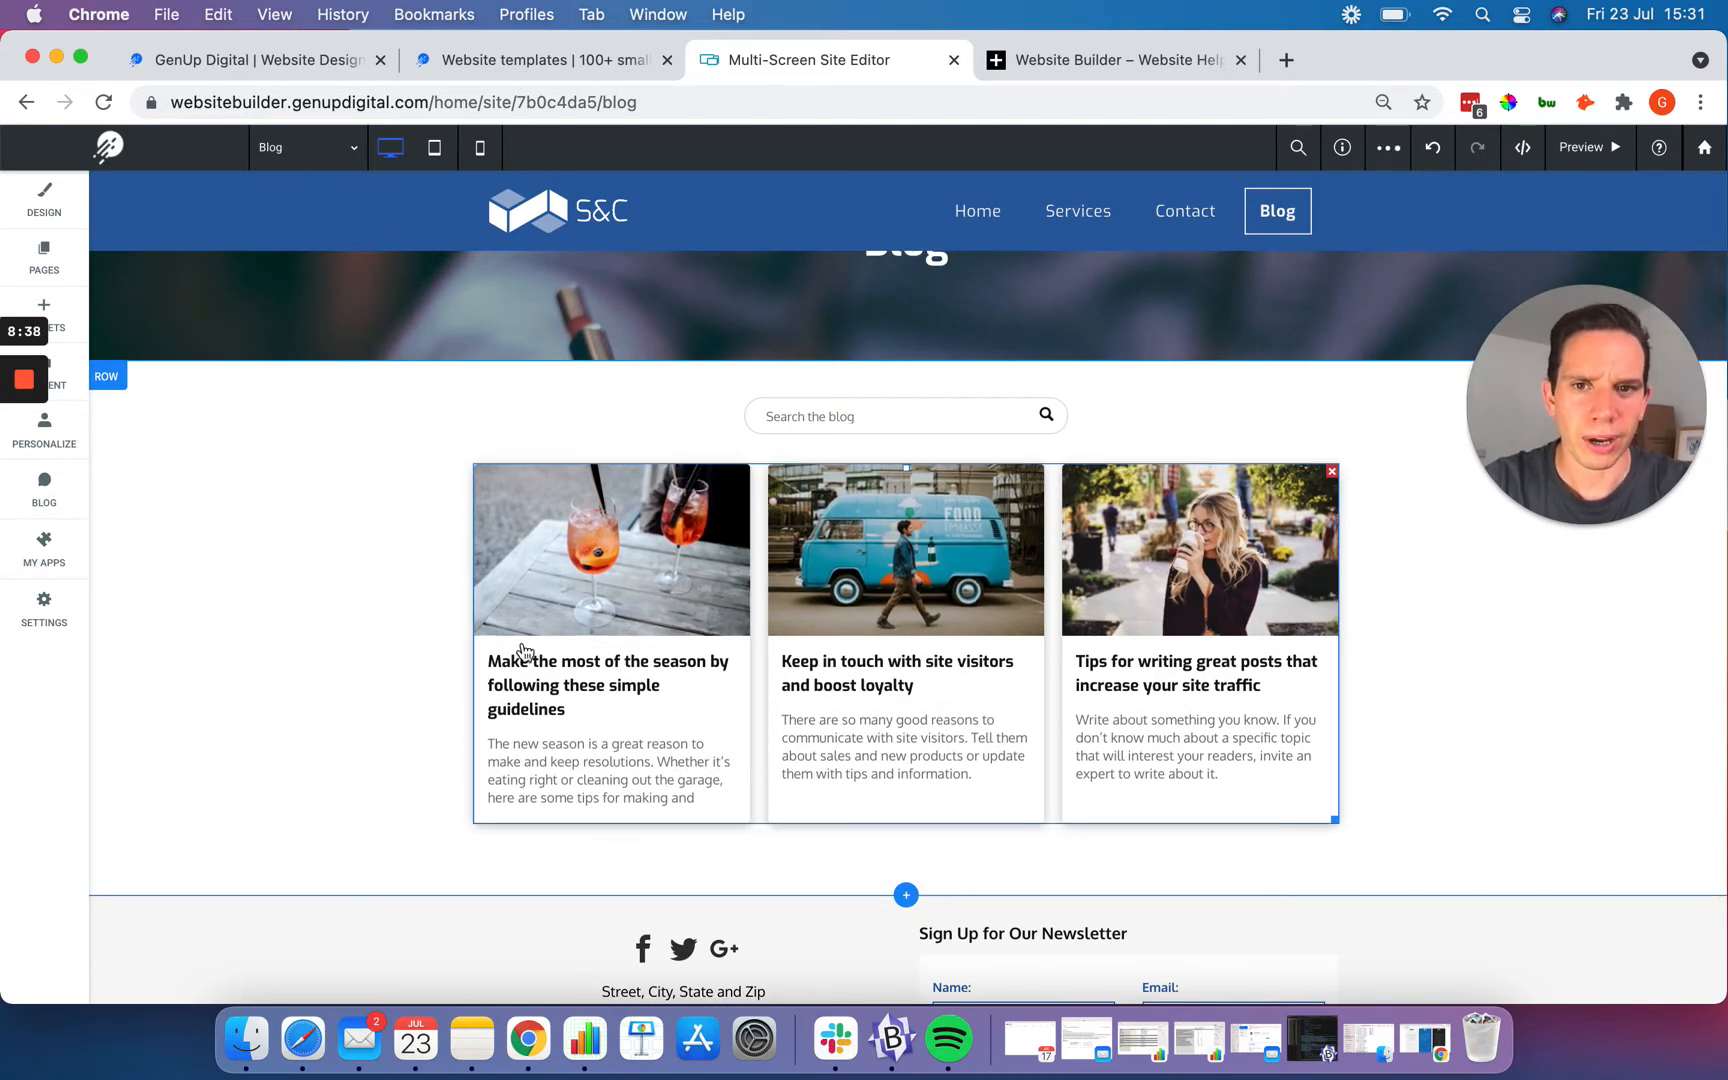
{"action": "left_click", "coordinate": [759, 551]}
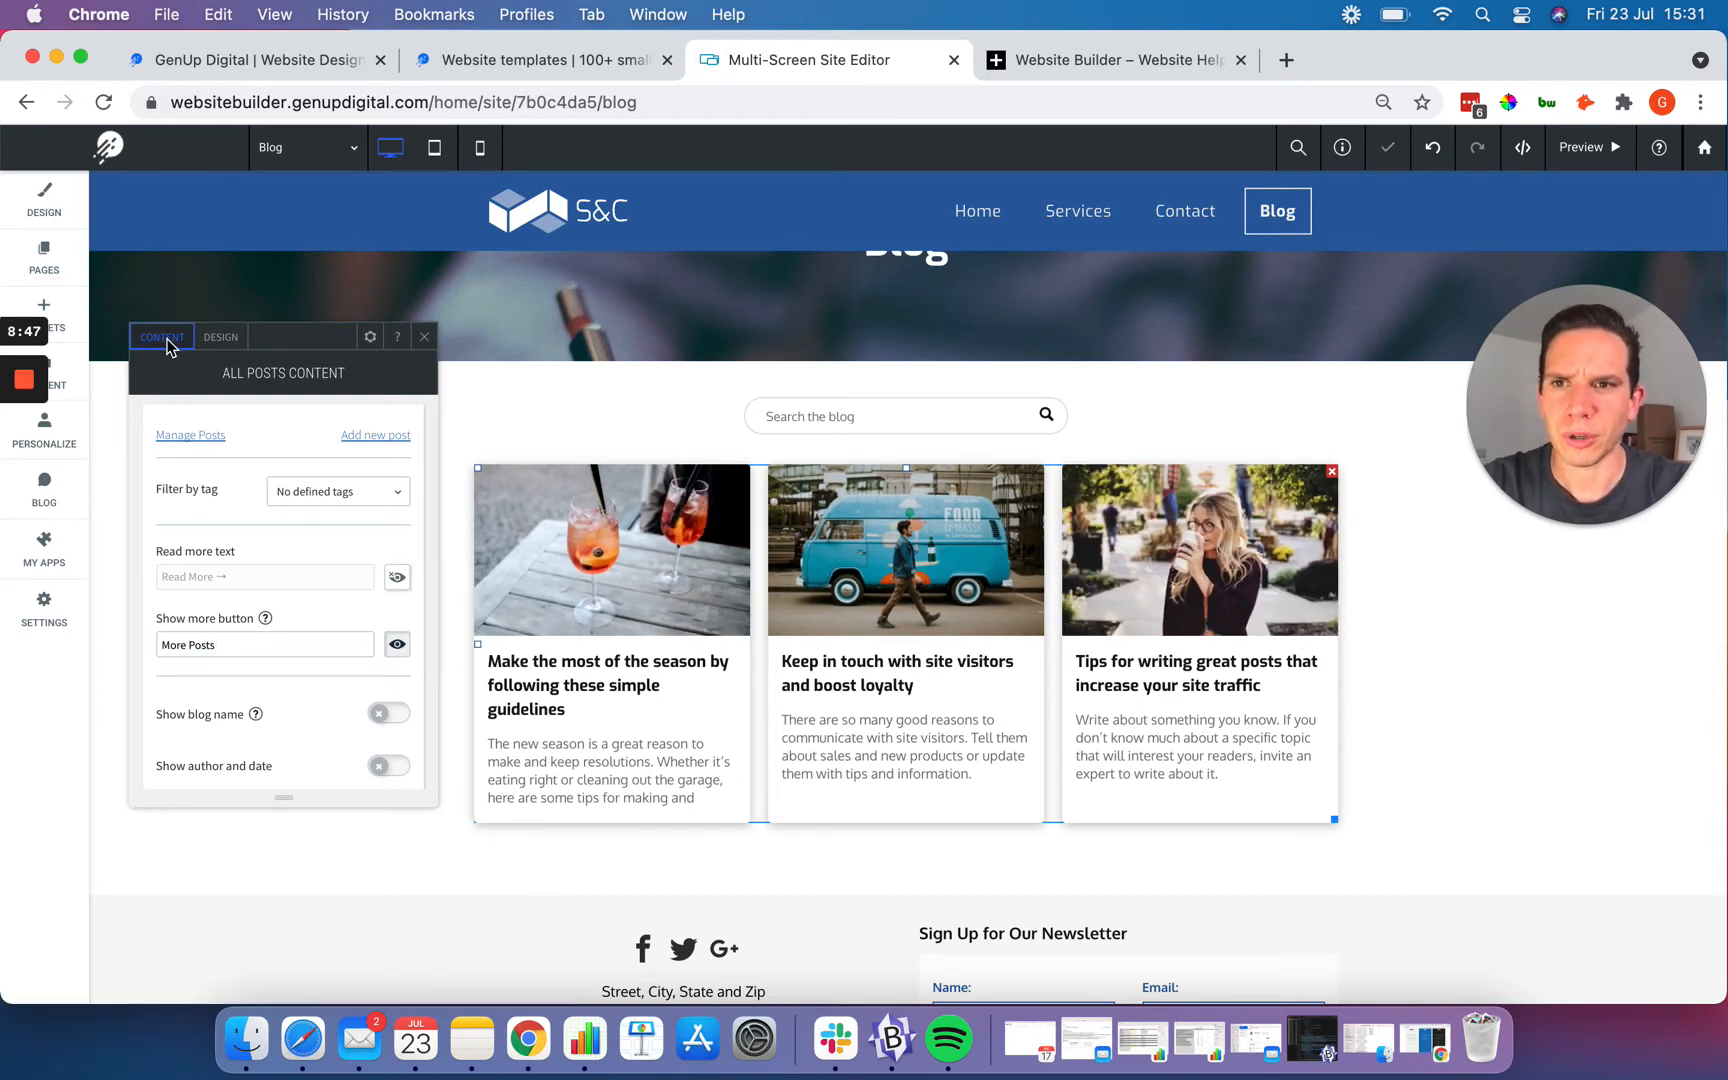
{"action": "left_click", "coordinate": [220, 340]}
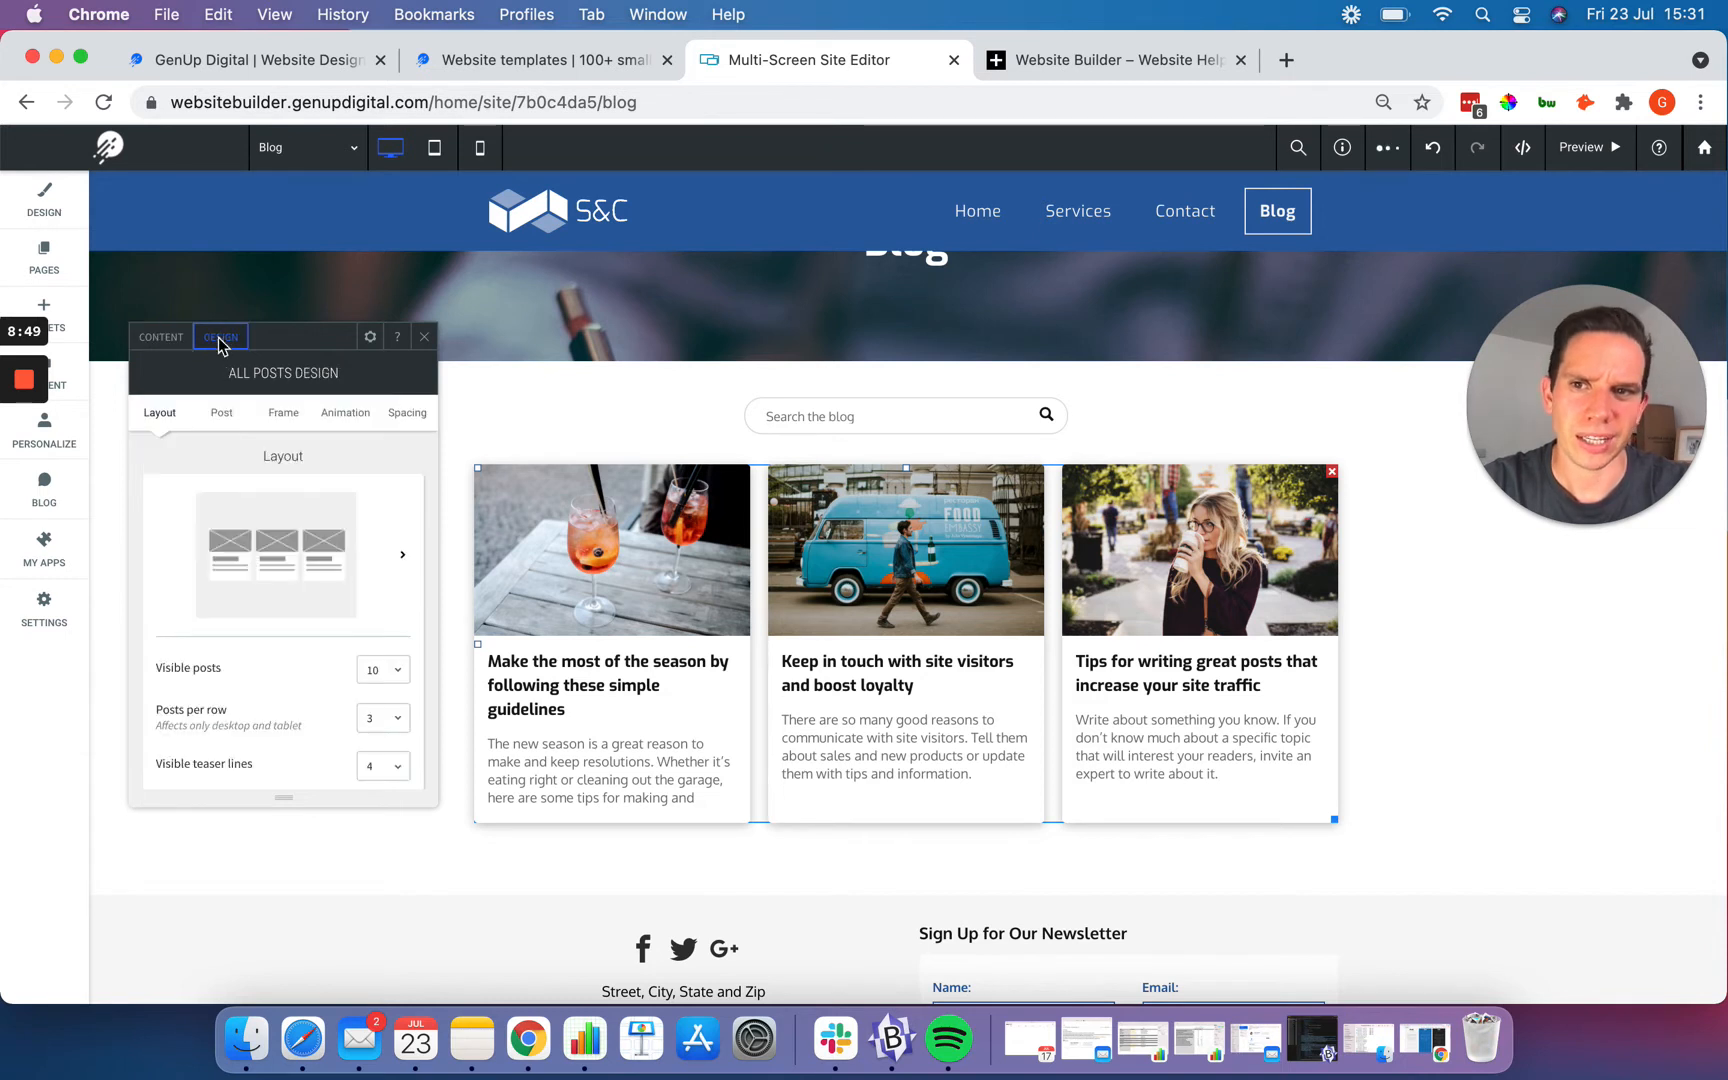
{"action": "left_click", "coordinate": [160, 340]}
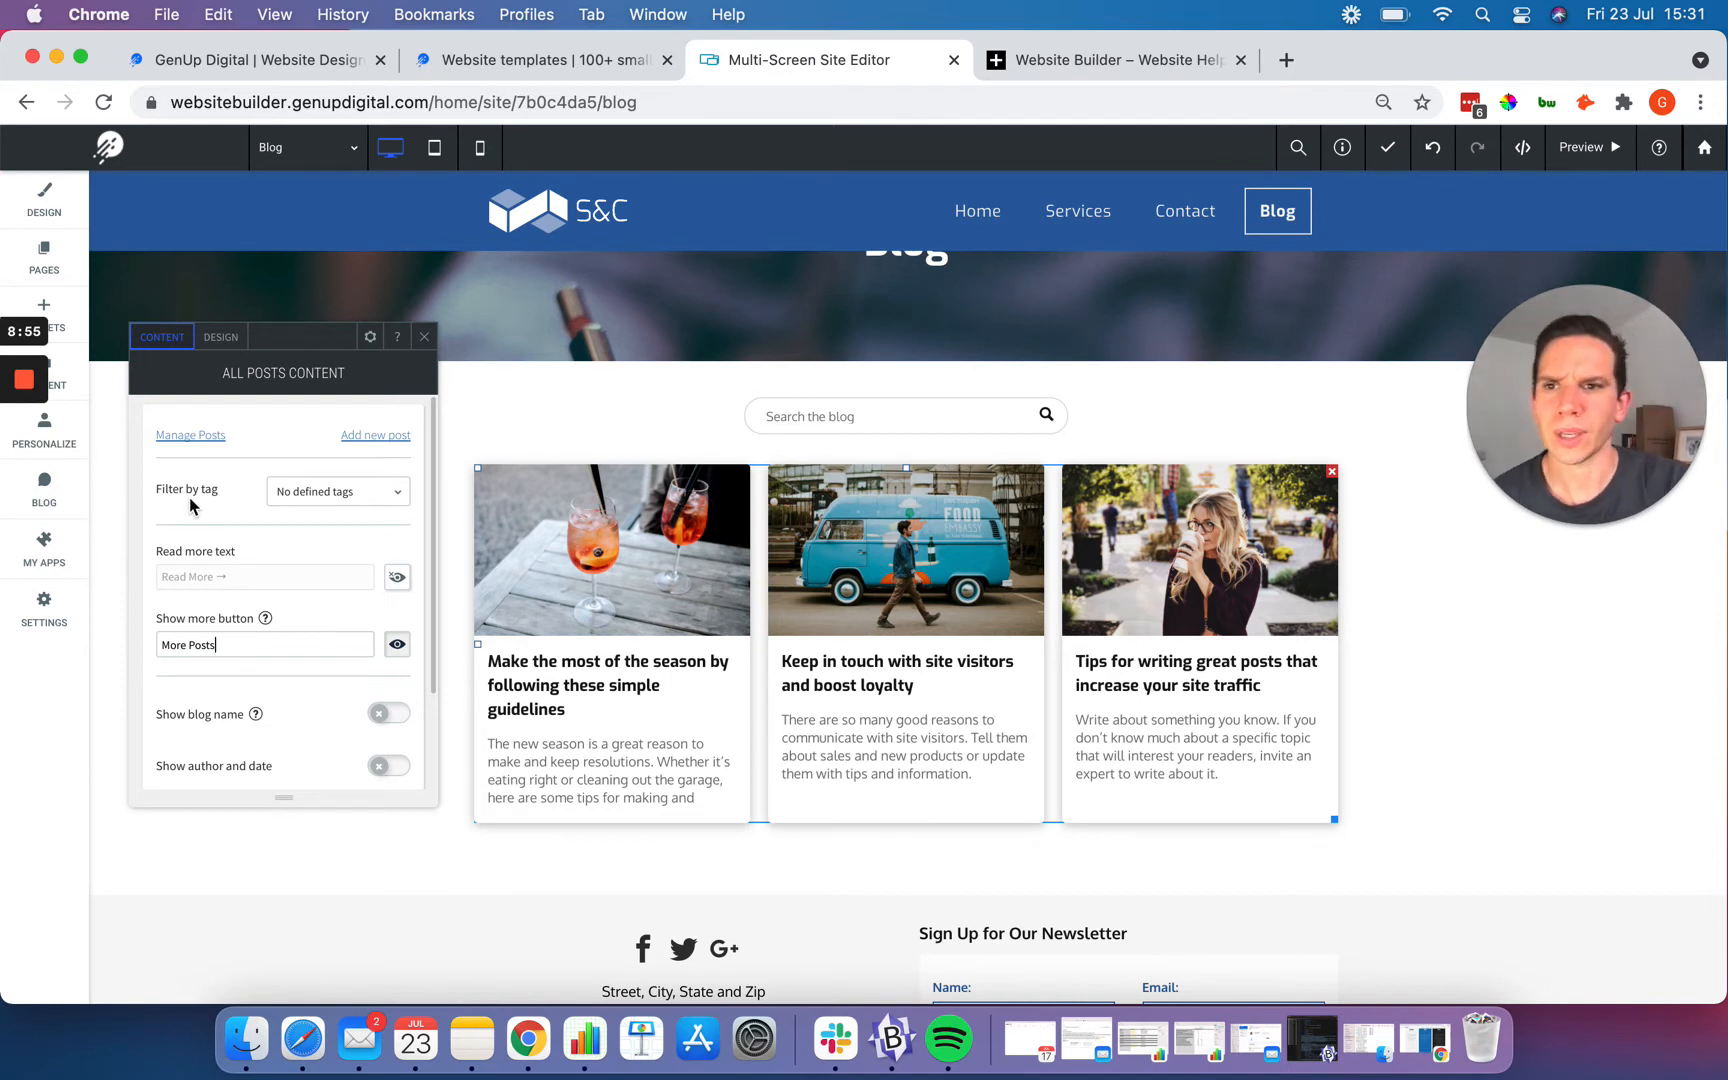
{"action": "scroll", "coordinate": [230, 668], "scroll_direction": "down", "scroll_amount": 3}
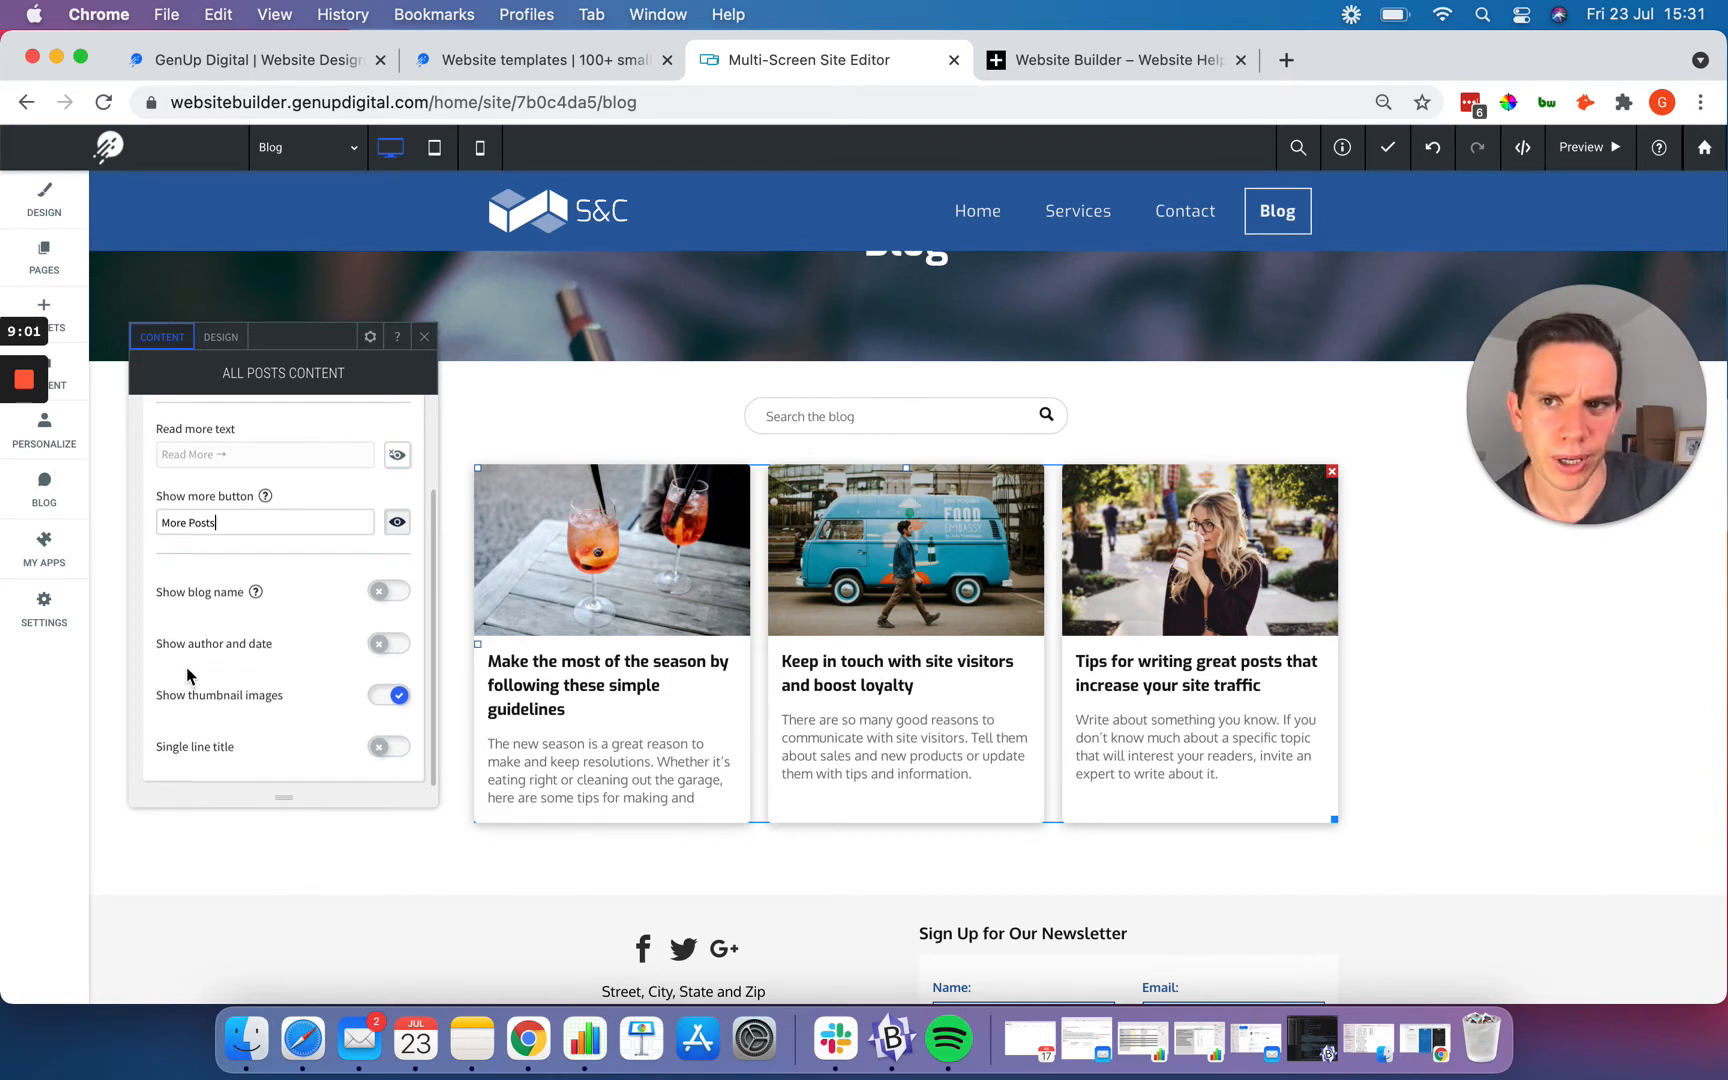
{"action": "scroll", "coordinate": [190, 676], "scroll_direction": "up", "scroll_amount": 3}
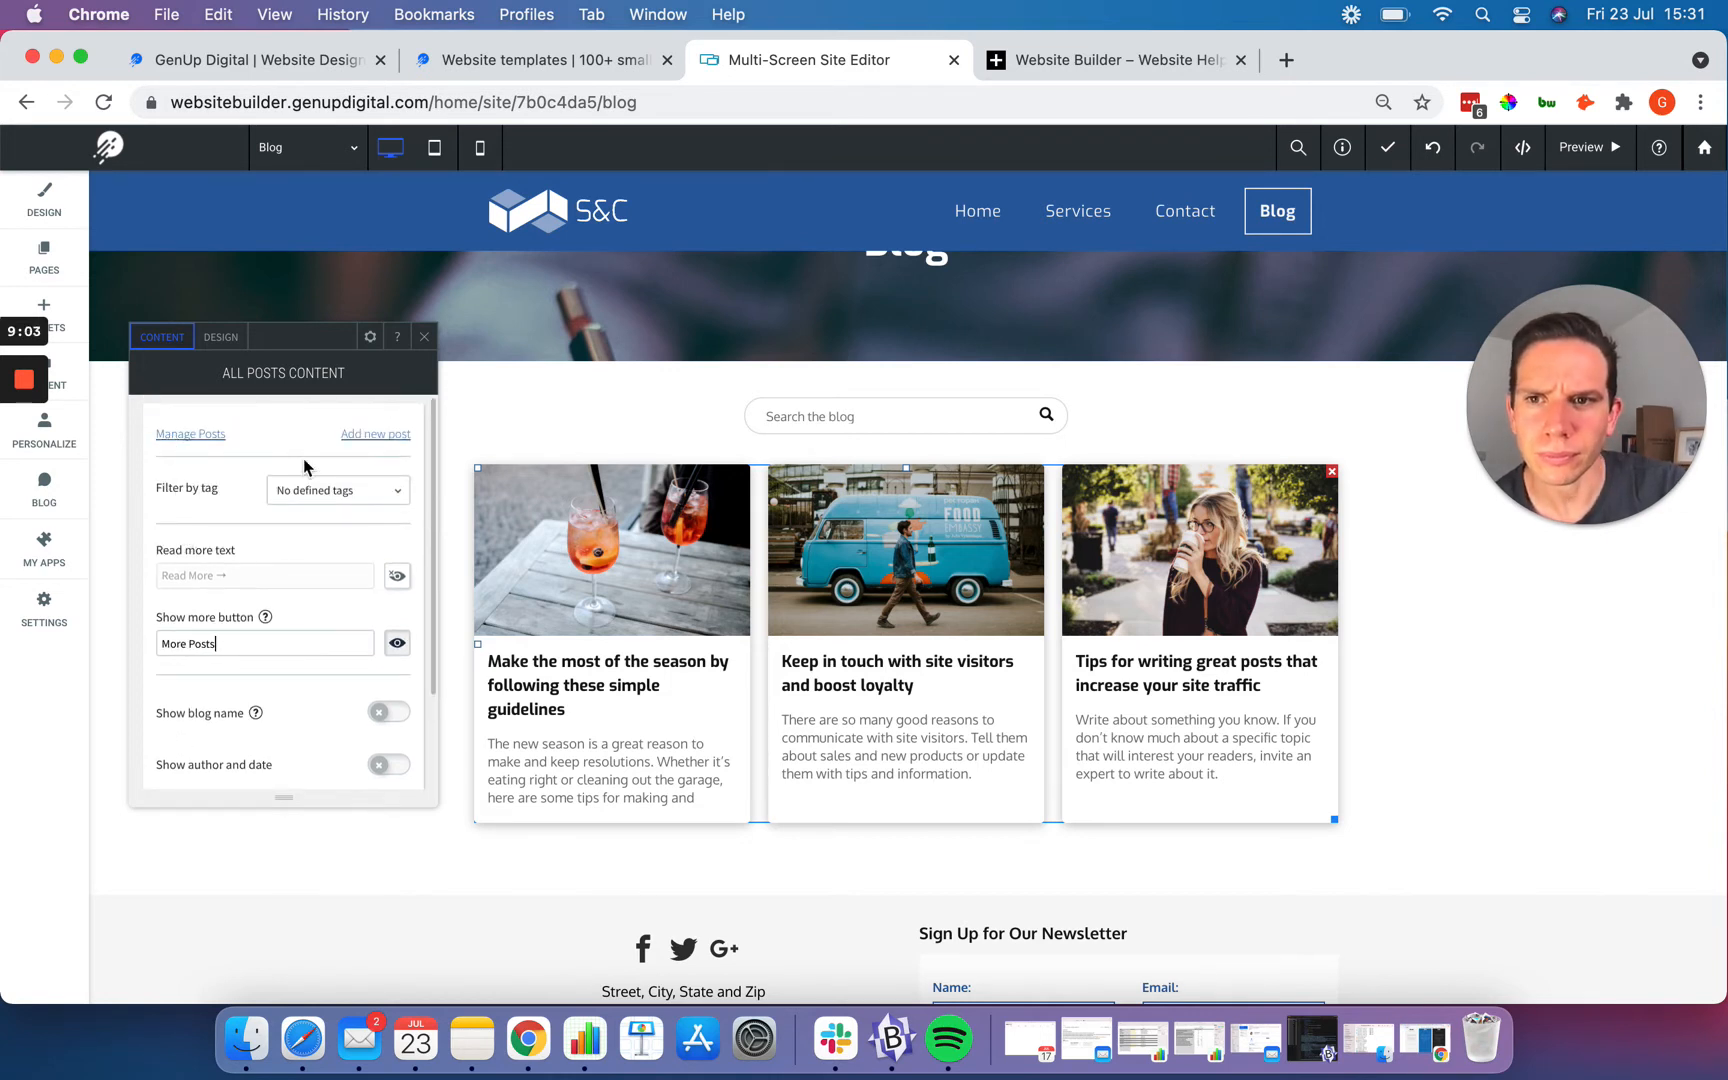
Step: Look through the All Posts design sections for post, frame, animation and spacing
{"action": "left_click", "coordinate": [224, 338]}
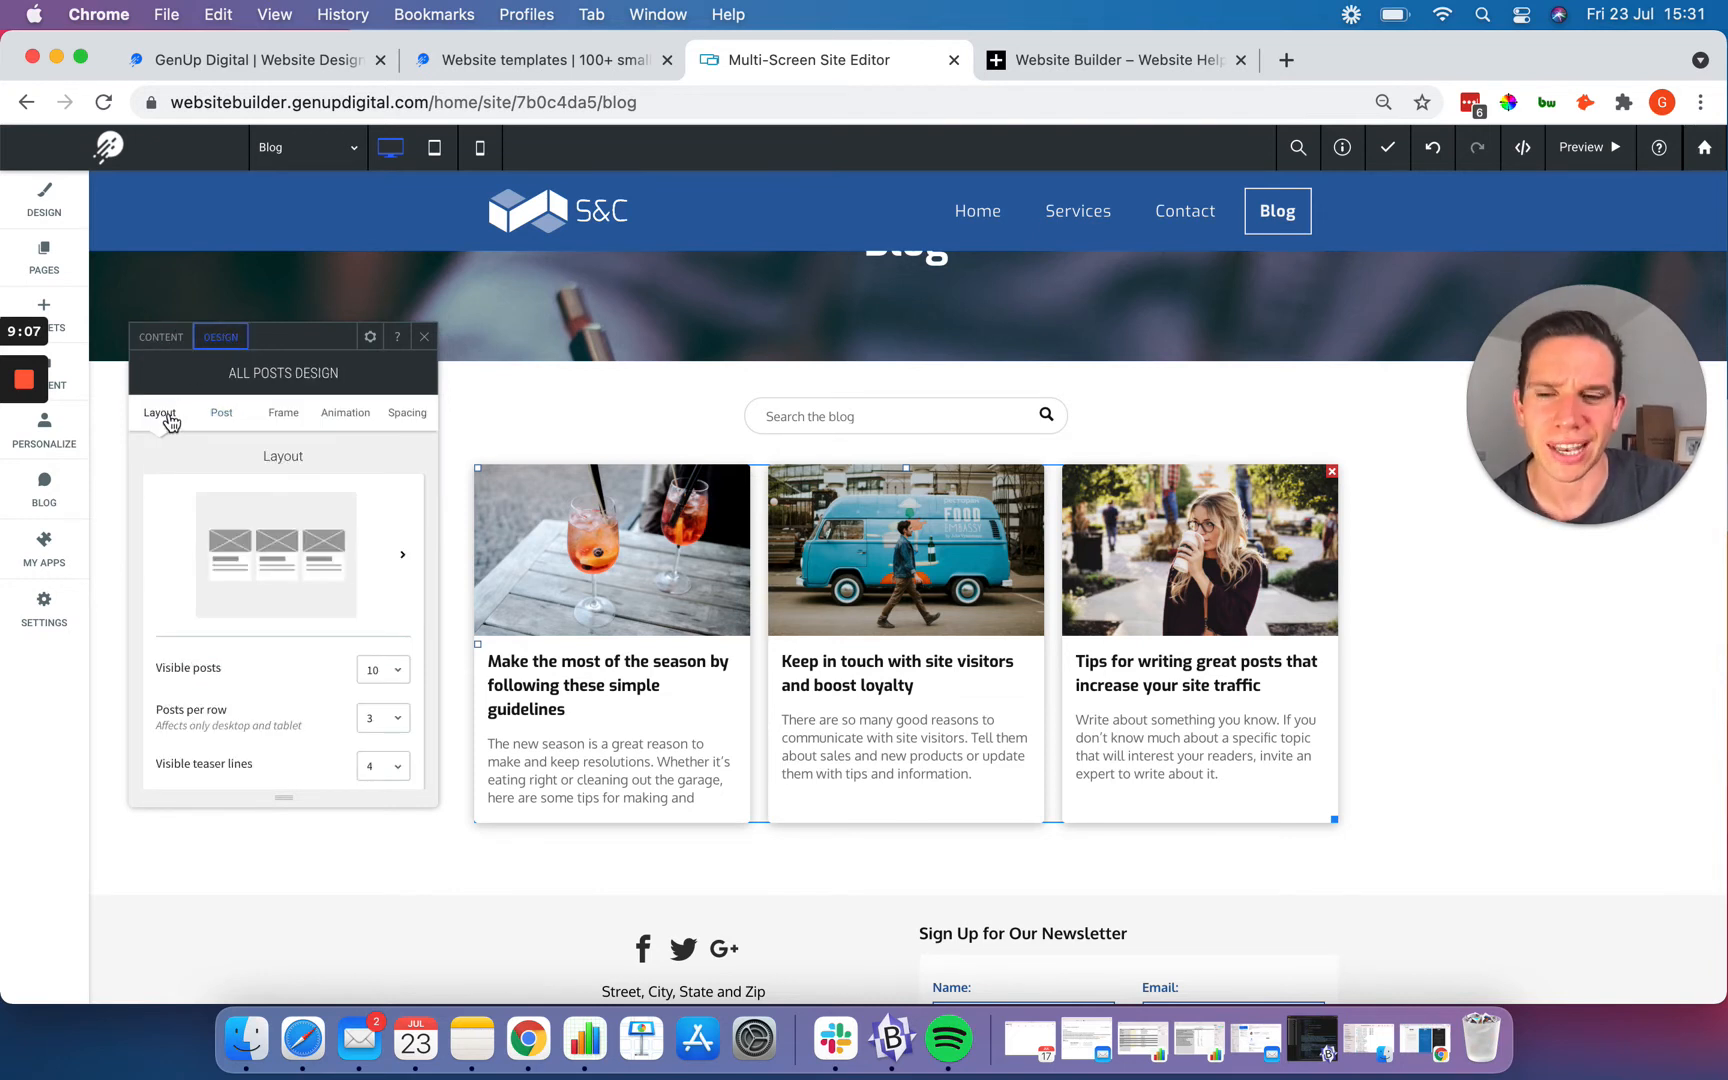
{"action": "left_click", "coordinate": [217, 413]}
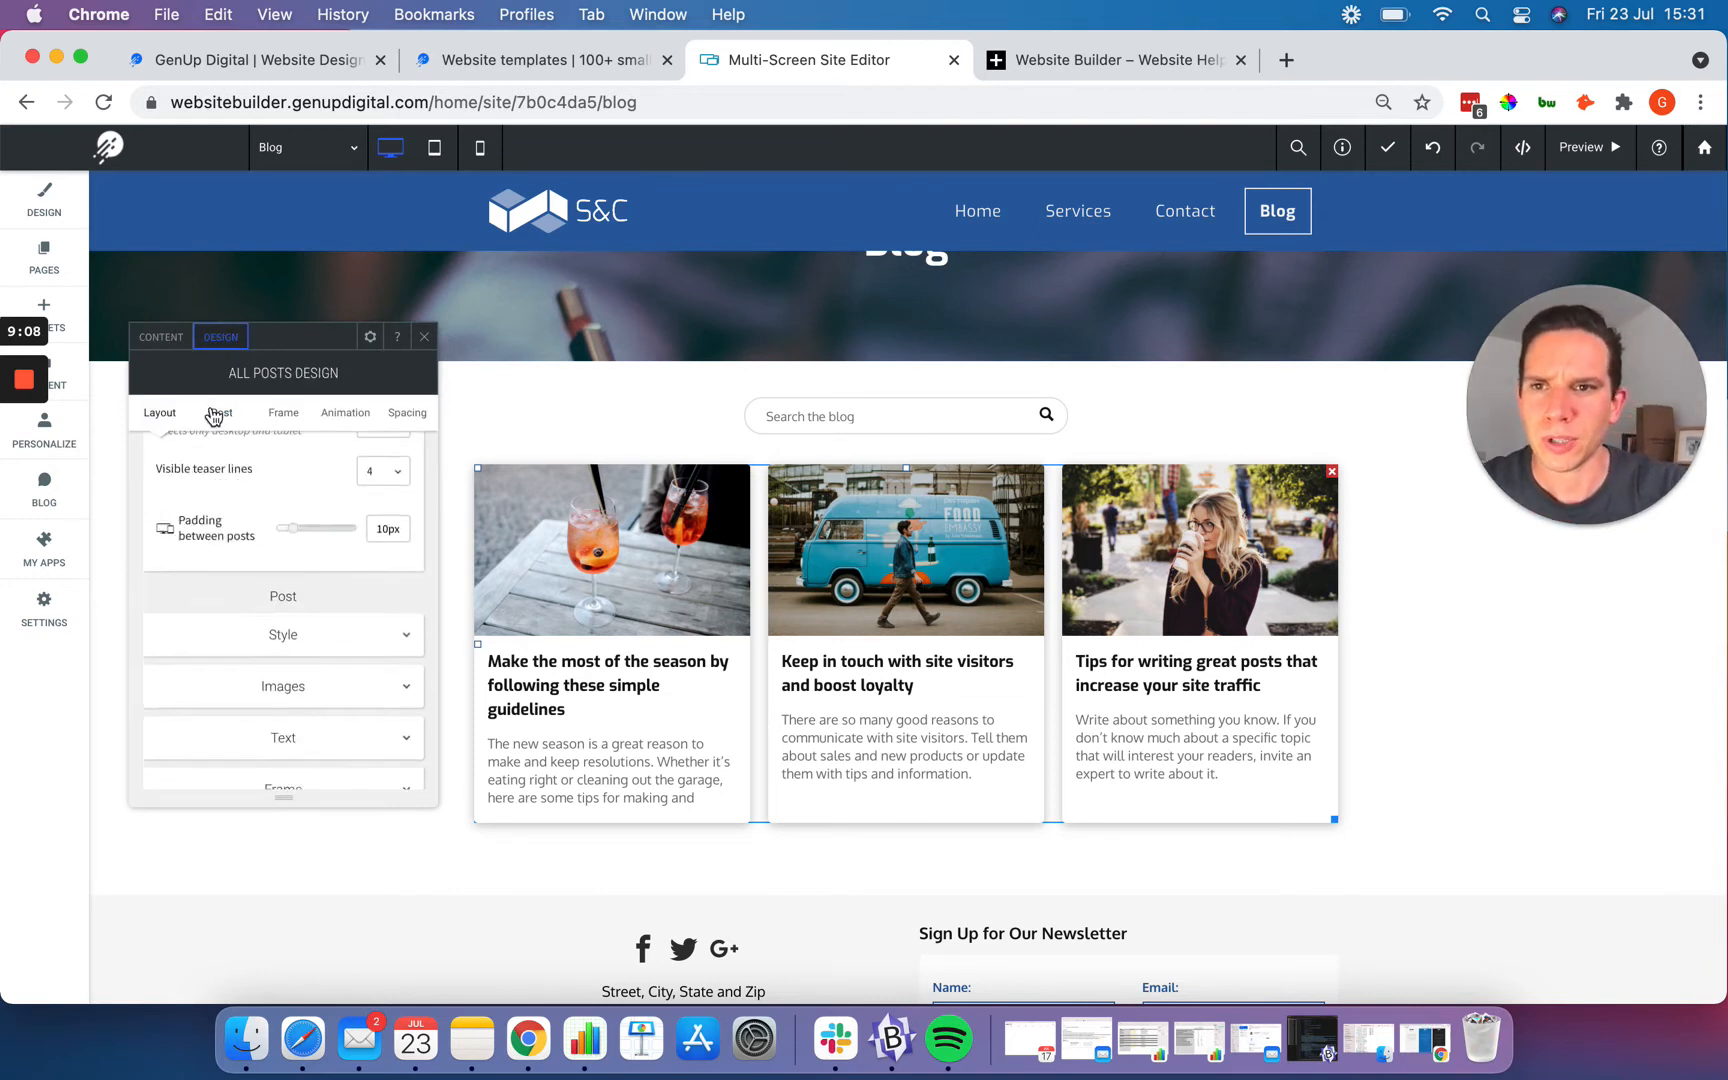
{"action": "left_click", "coordinate": [279, 410]}
{"action": "left_click", "coordinate": [352, 416]}
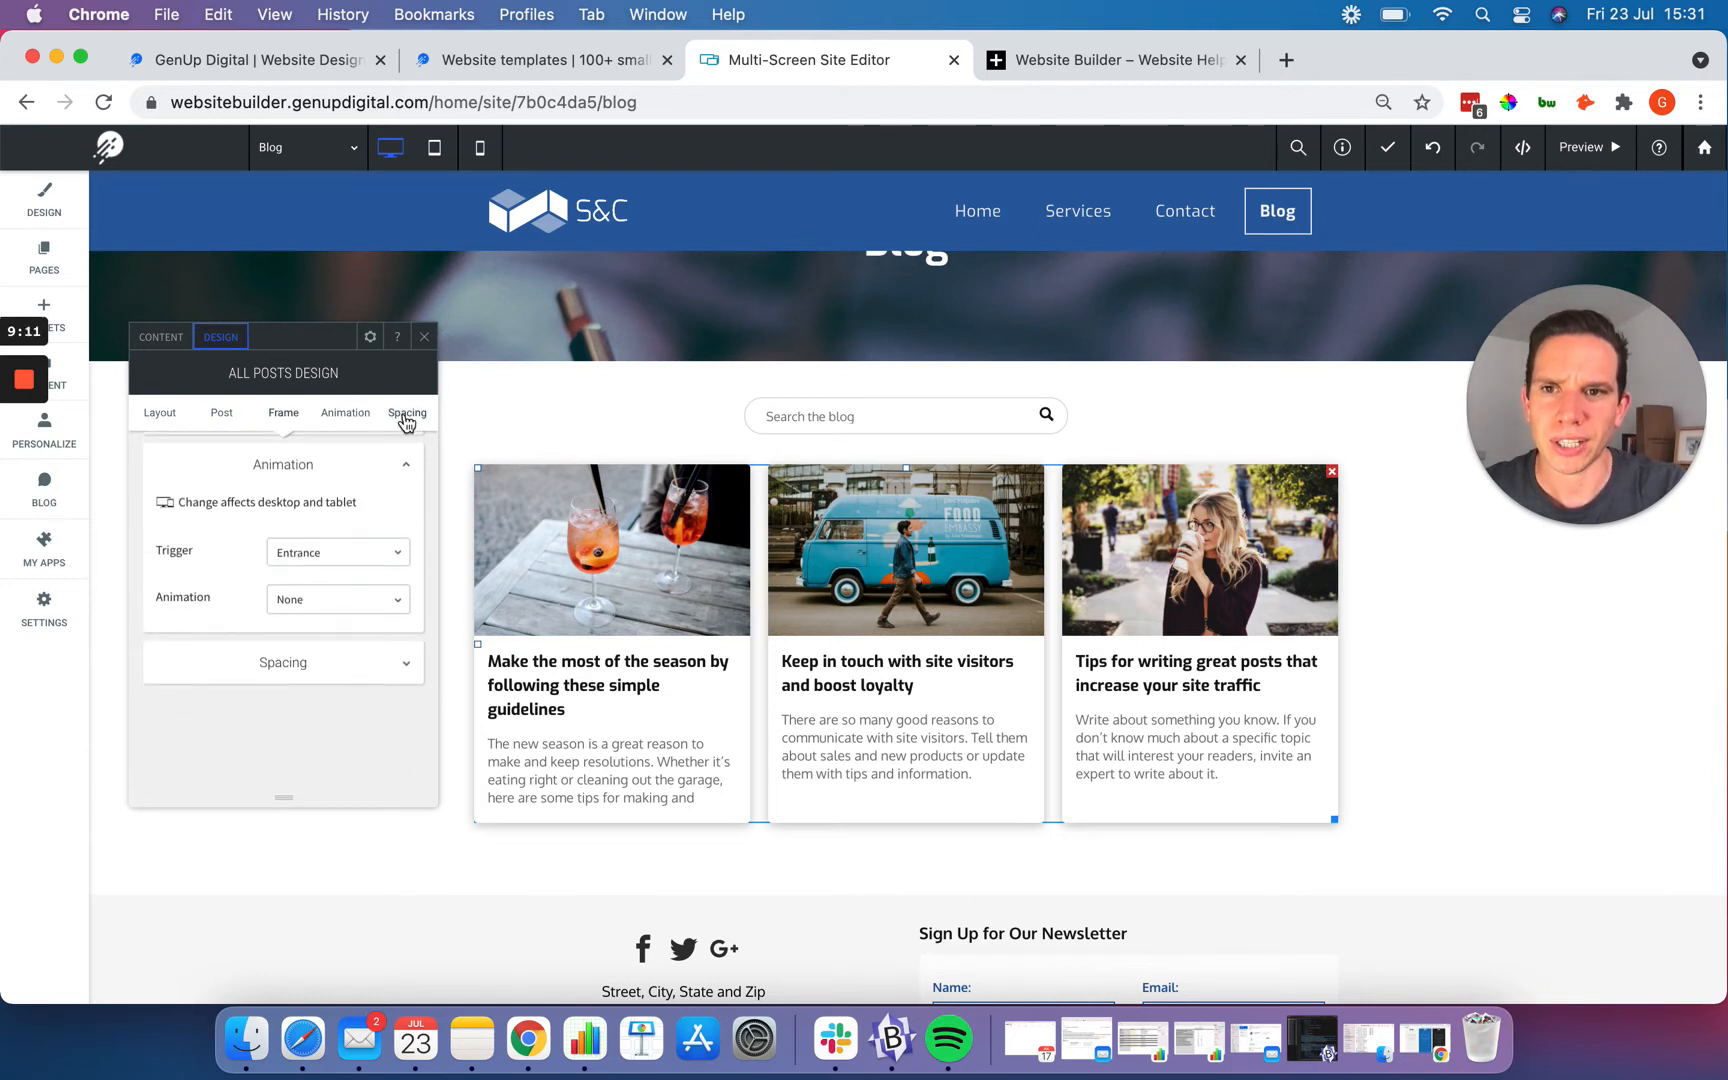
{"action": "left_click", "coordinate": [406, 418]}
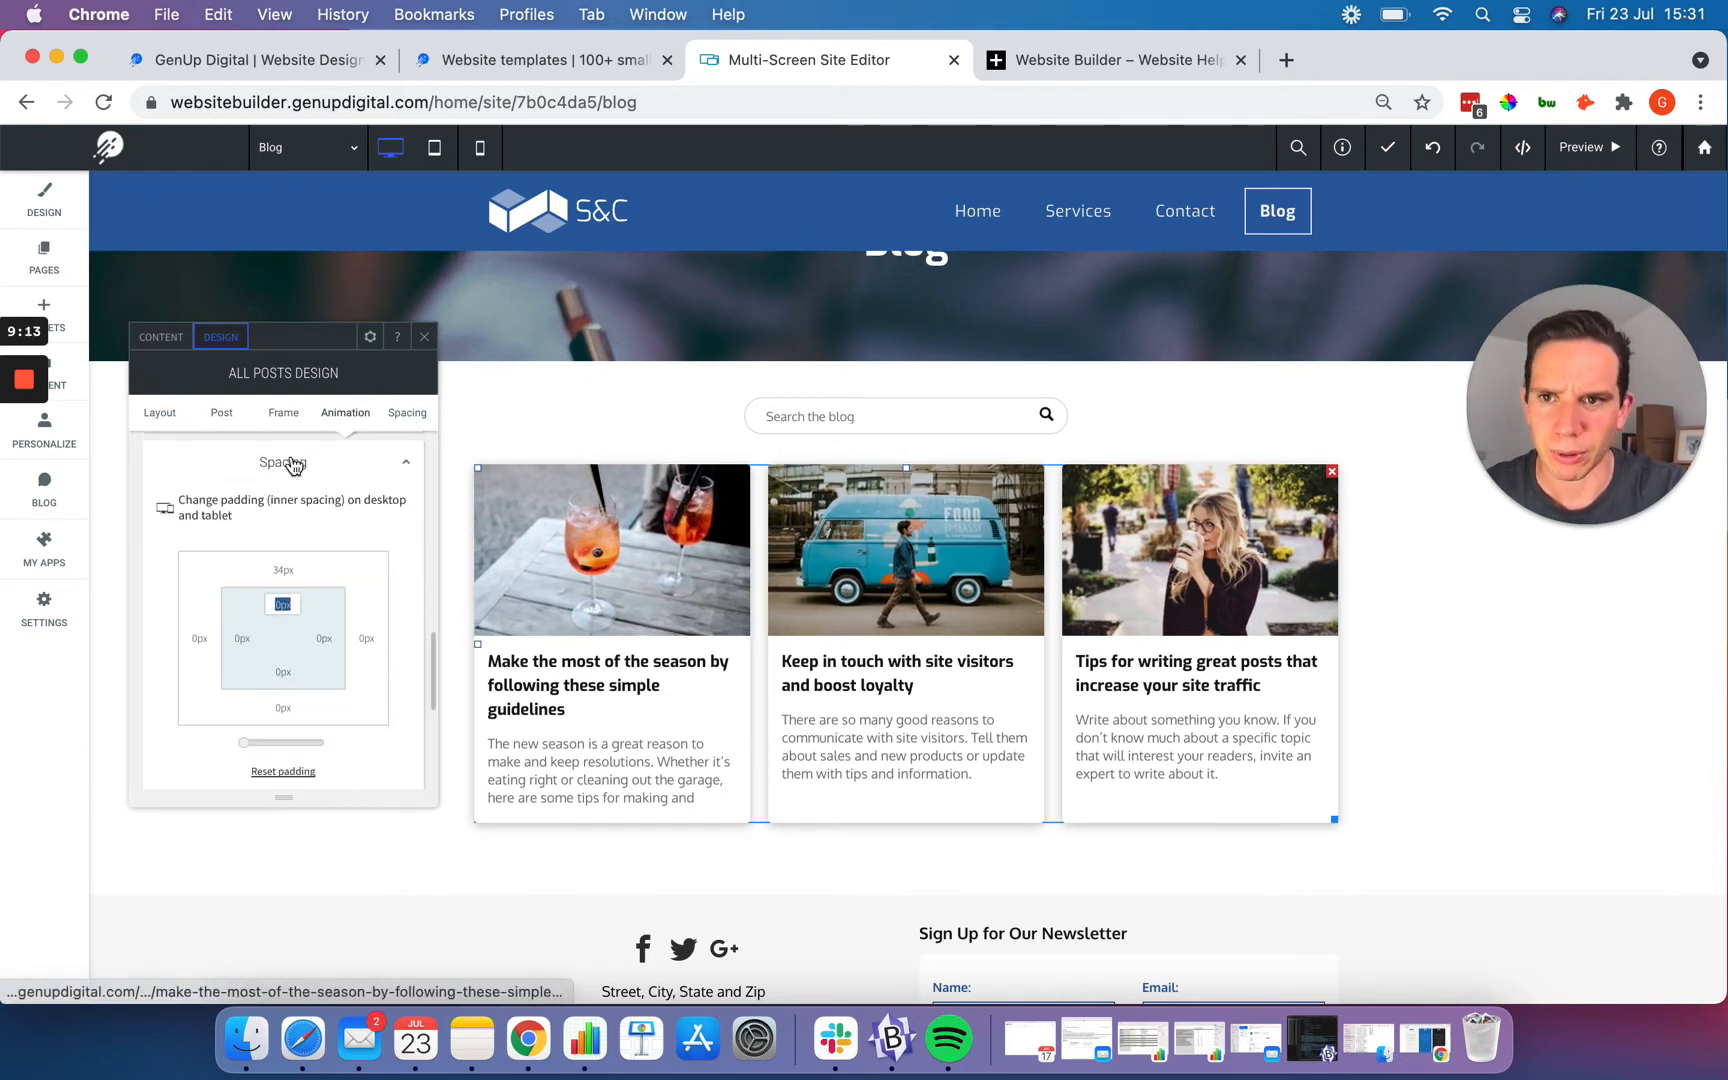
Step: Examine the alternative layouts offered for the All Posts widget, keeping the three-column card layout
{"action": "left_click", "coordinate": [159, 413]}
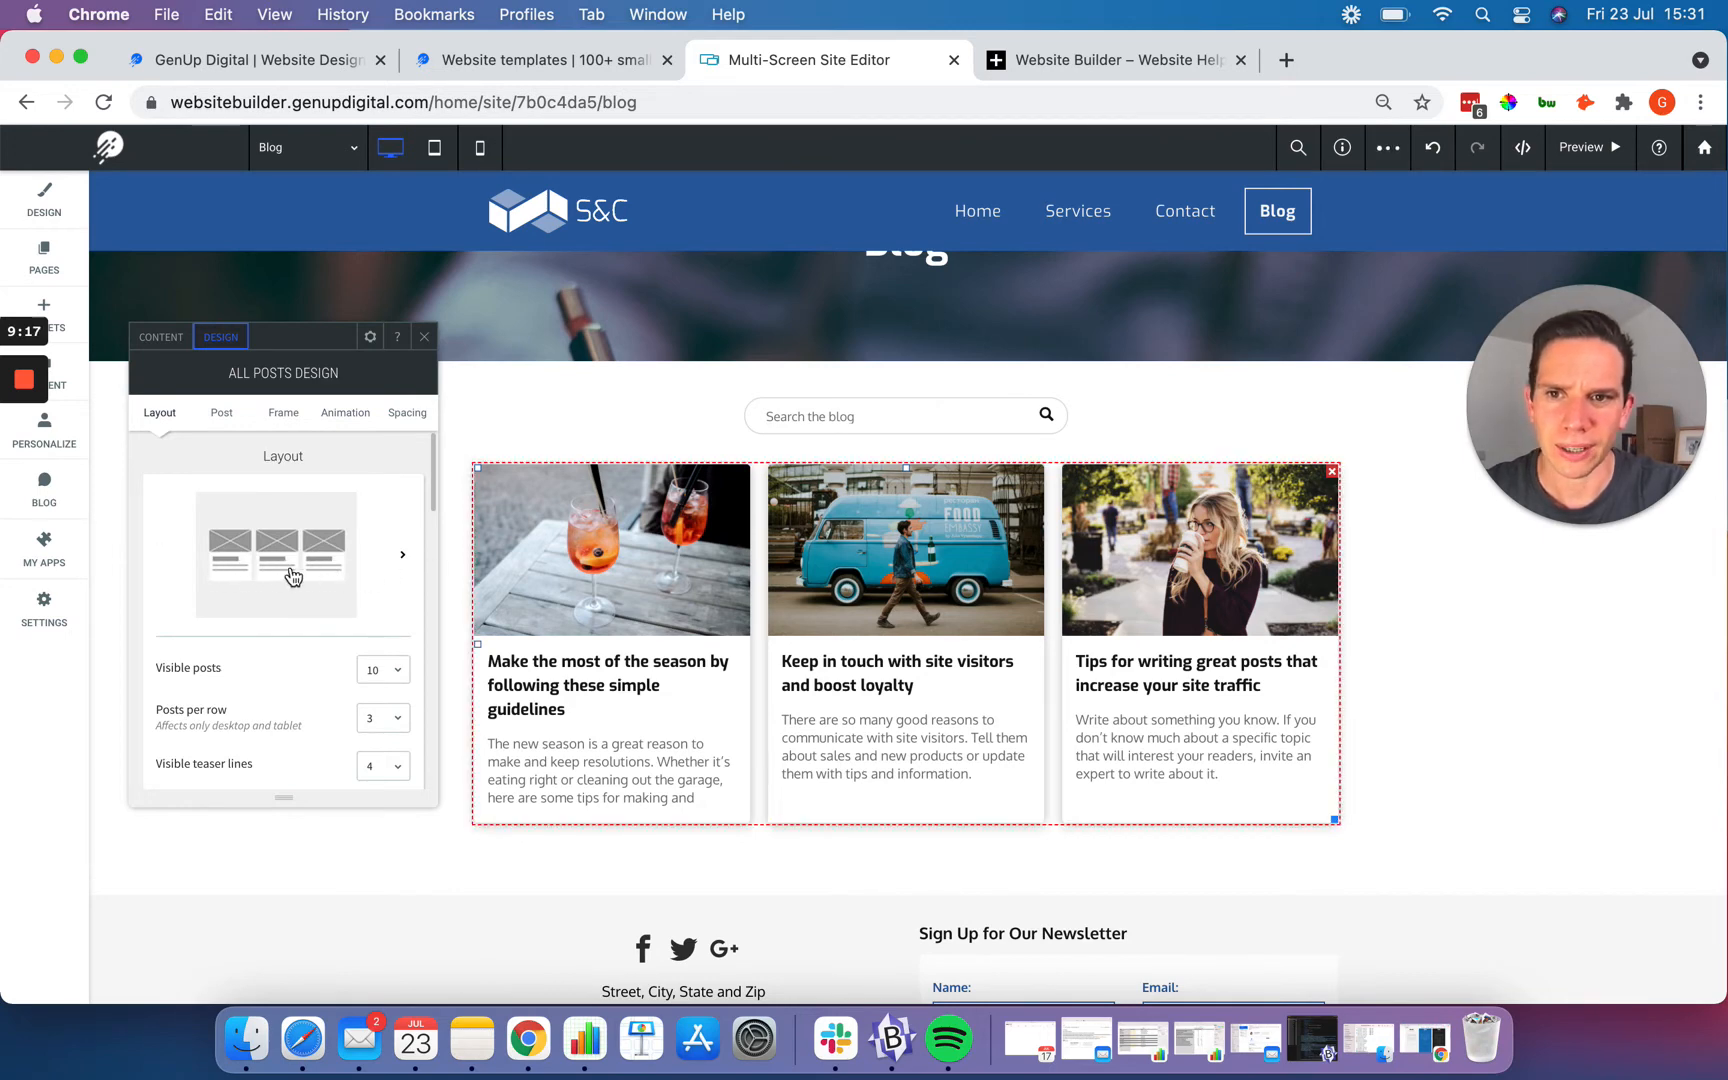
{"action": "left_click", "coordinate": [404, 558]}
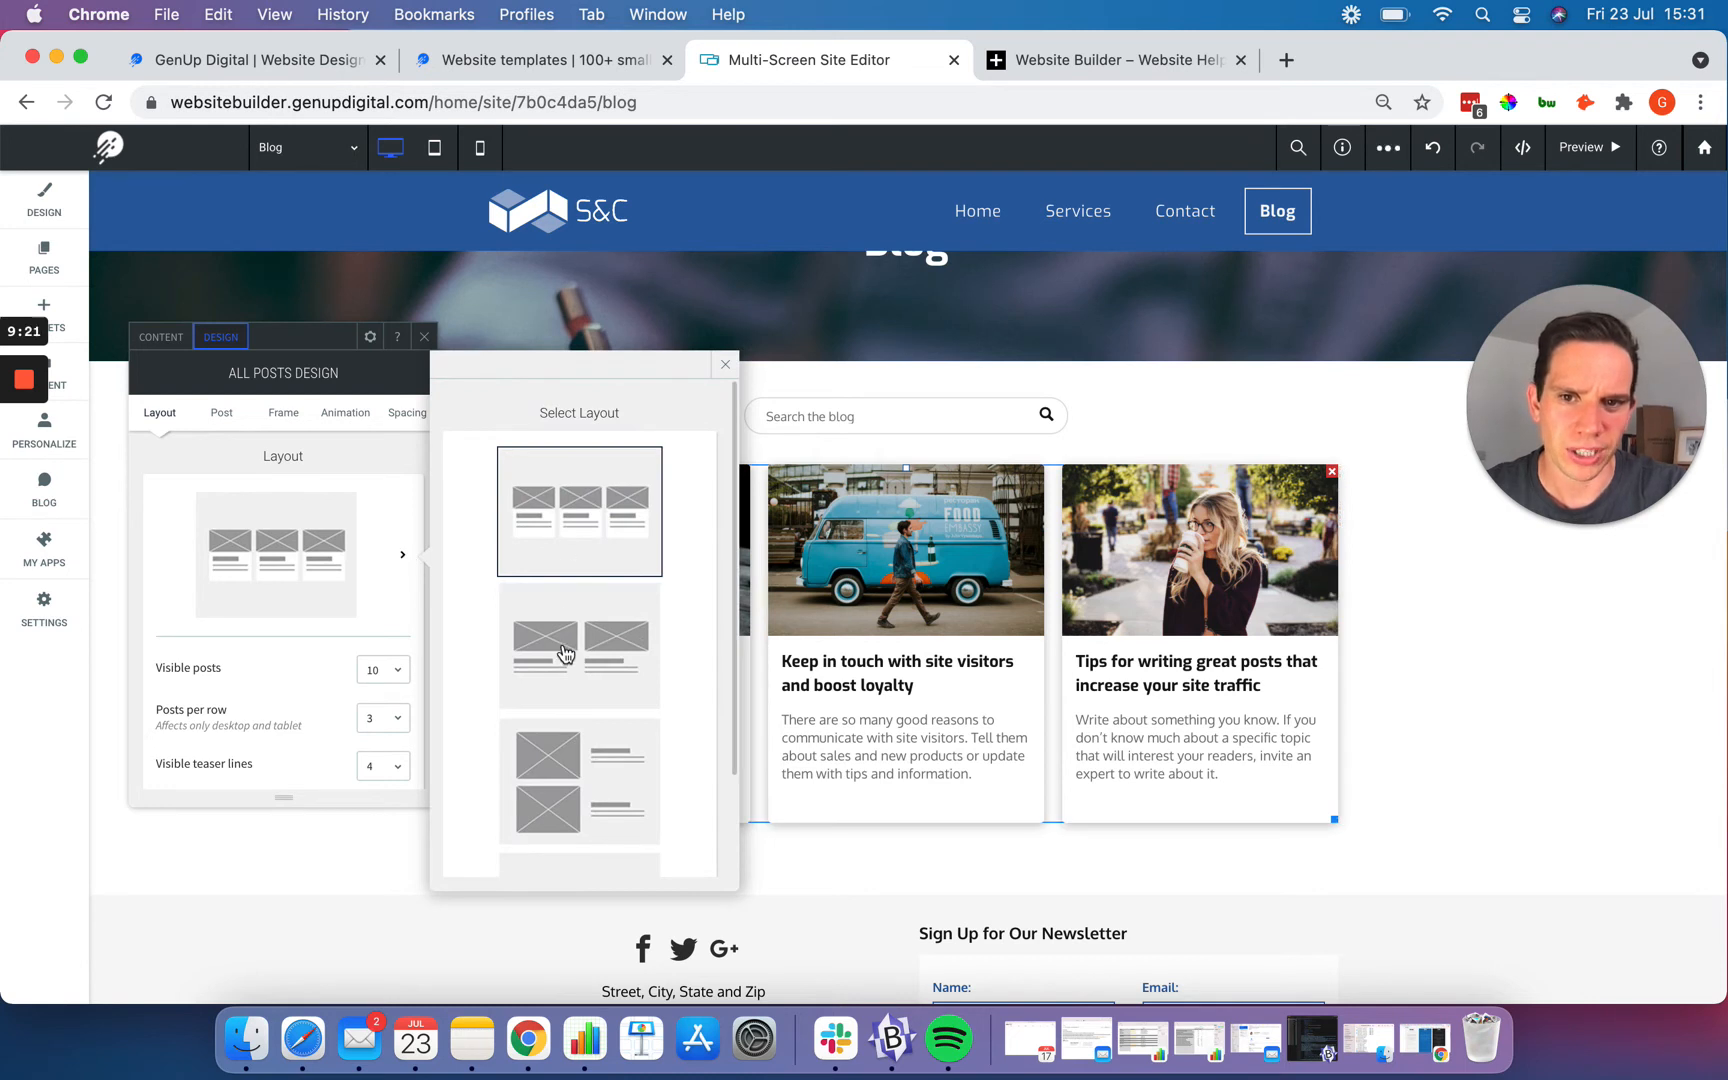
{"action": "scroll", "coordinate": [563, 652], "scroll_direction": "down", "scroll_amount": 3}
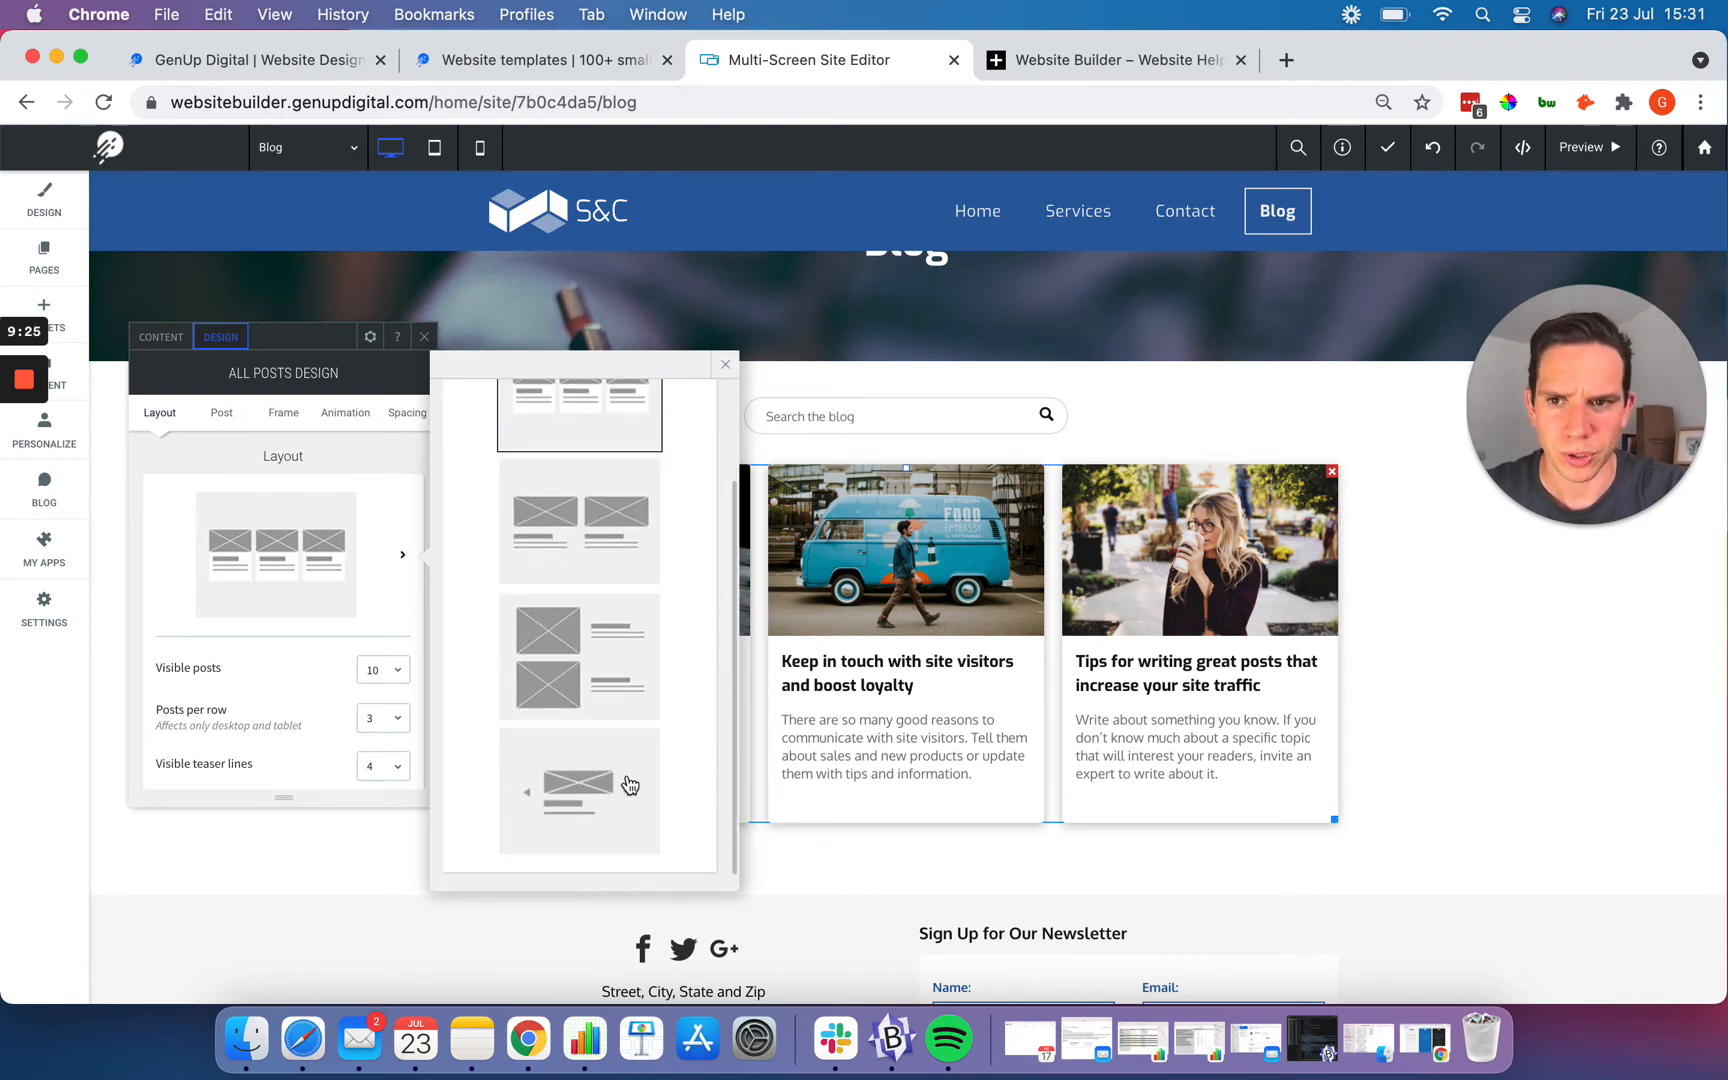
{"action": "left_click", "coordinate": [166, 606]}
Step: Review the All Posts settings for visible posts, posts per row, teaser lines and padding, and close the widget design
{"action": "scroll", "coordinate": [185, 640], "scroll_direction": "down", "scroll_amount": 2}
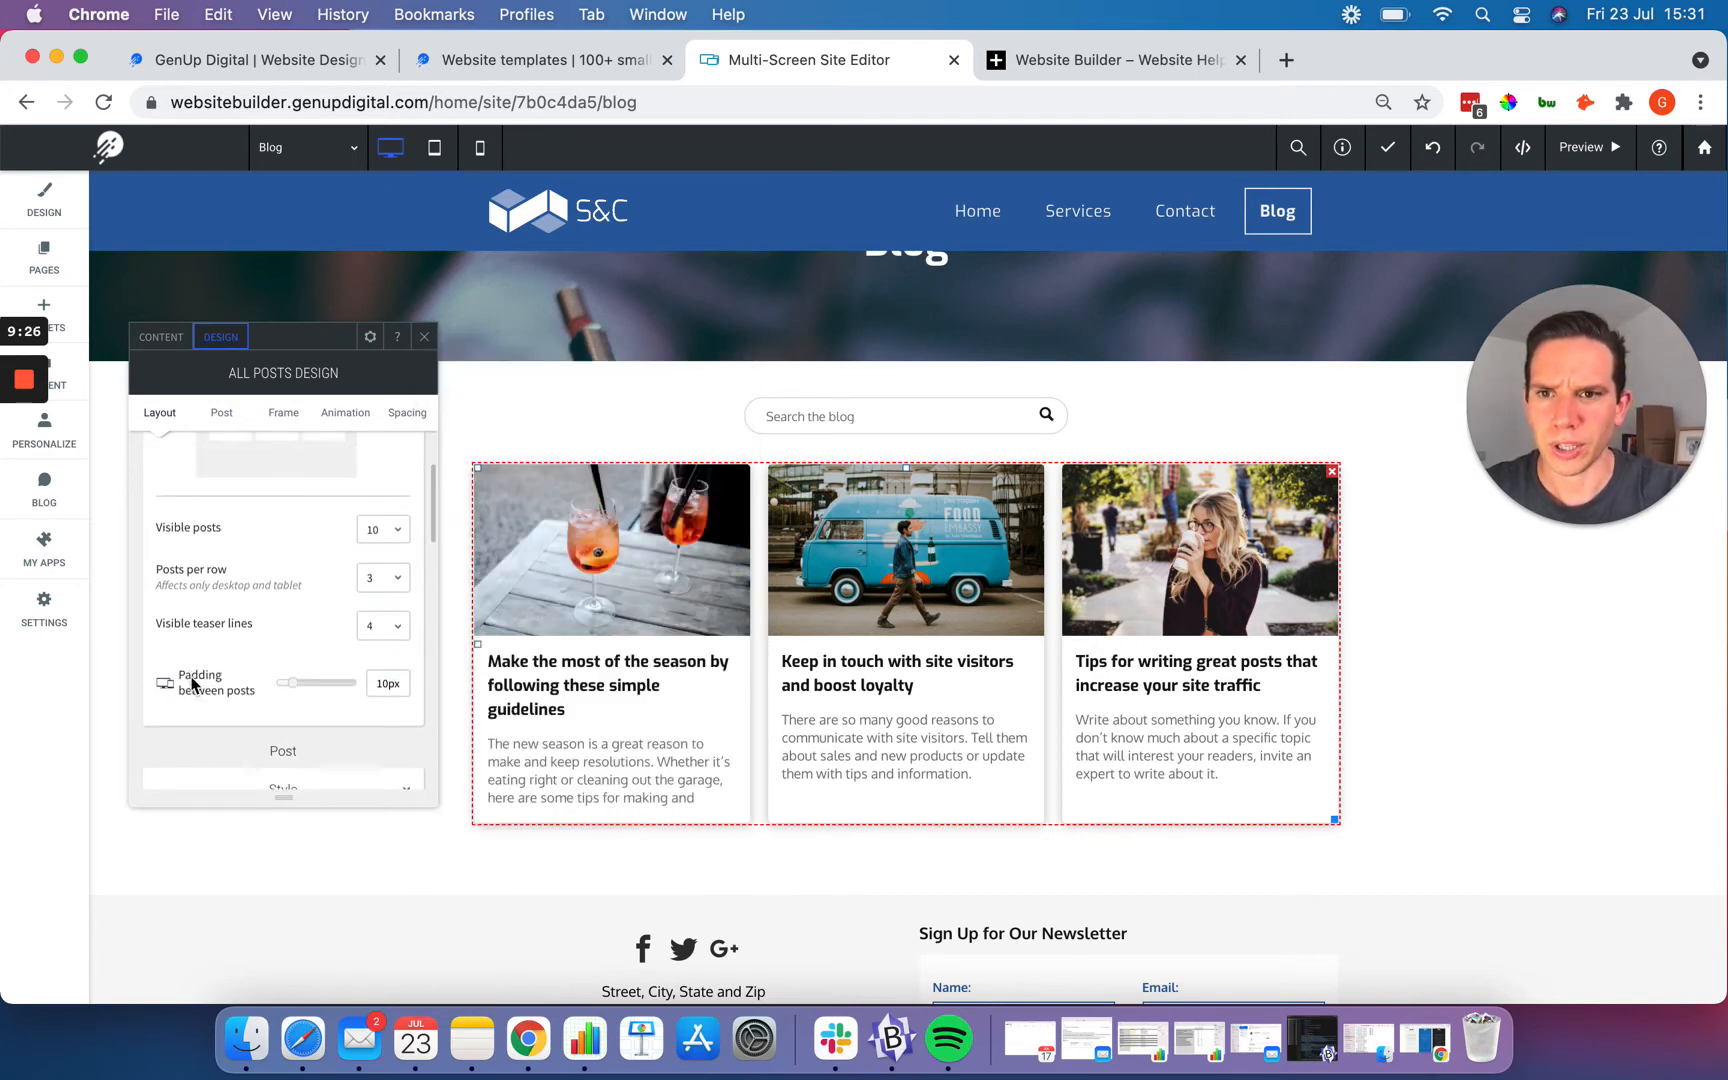
{"action": "scroll", "coordinate": [191, 685], "scroll_direction": "up", "scroll_amount": 1}
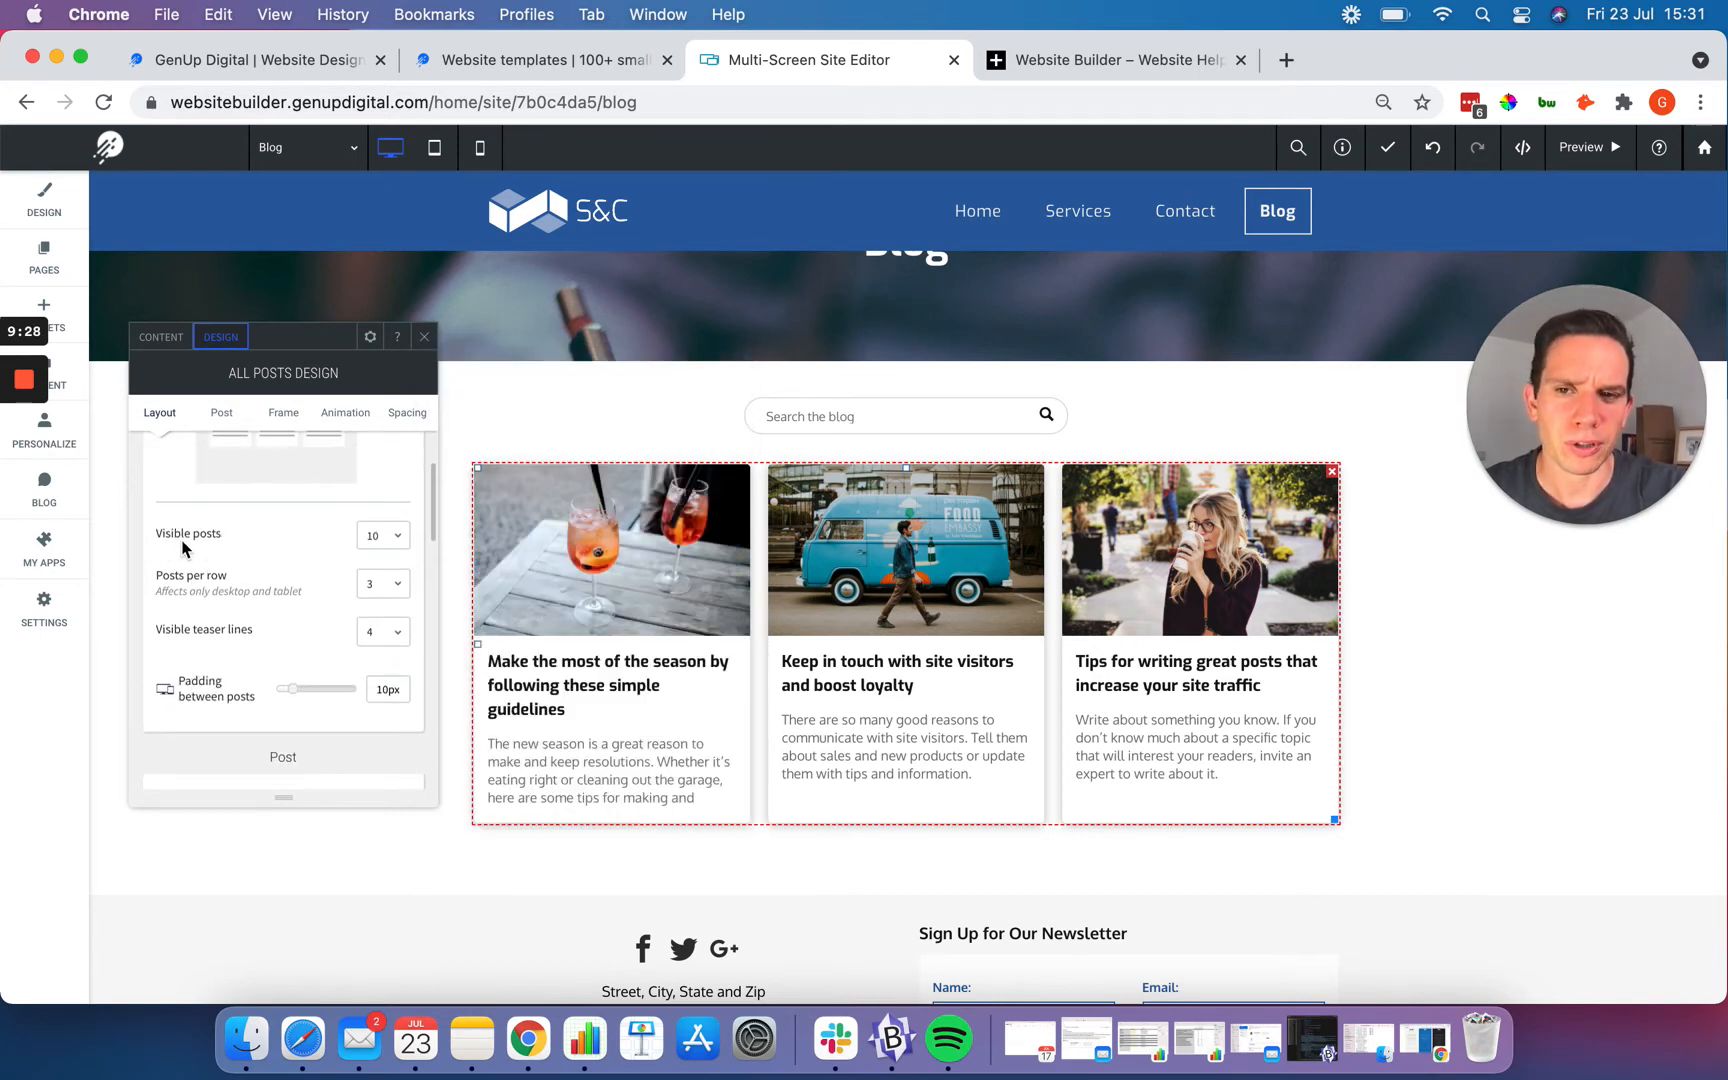
{"action": "left_click", "coordinate": [395, 540]}
{"action": "left_click", "coordinate": [291, 556]}
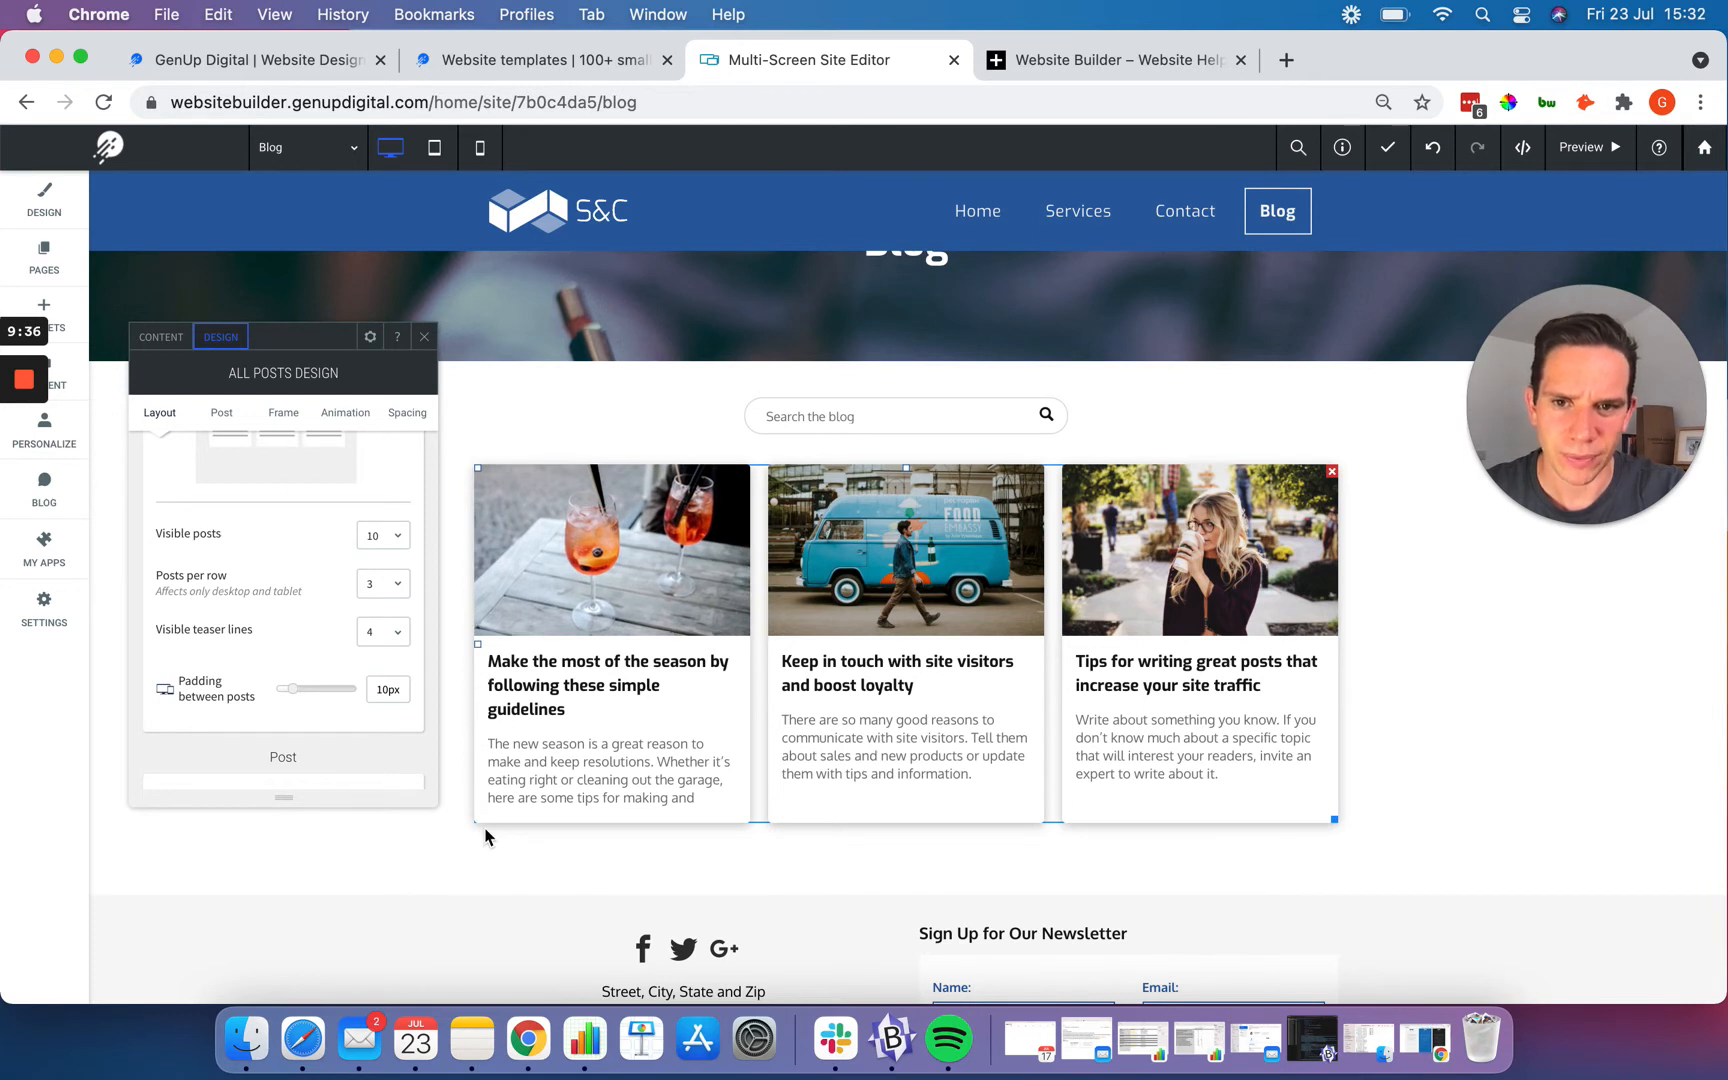
{"action": "scroll", "coordinate": [281, 596], "scroll_direction": "down", "scroll_amount": 3}
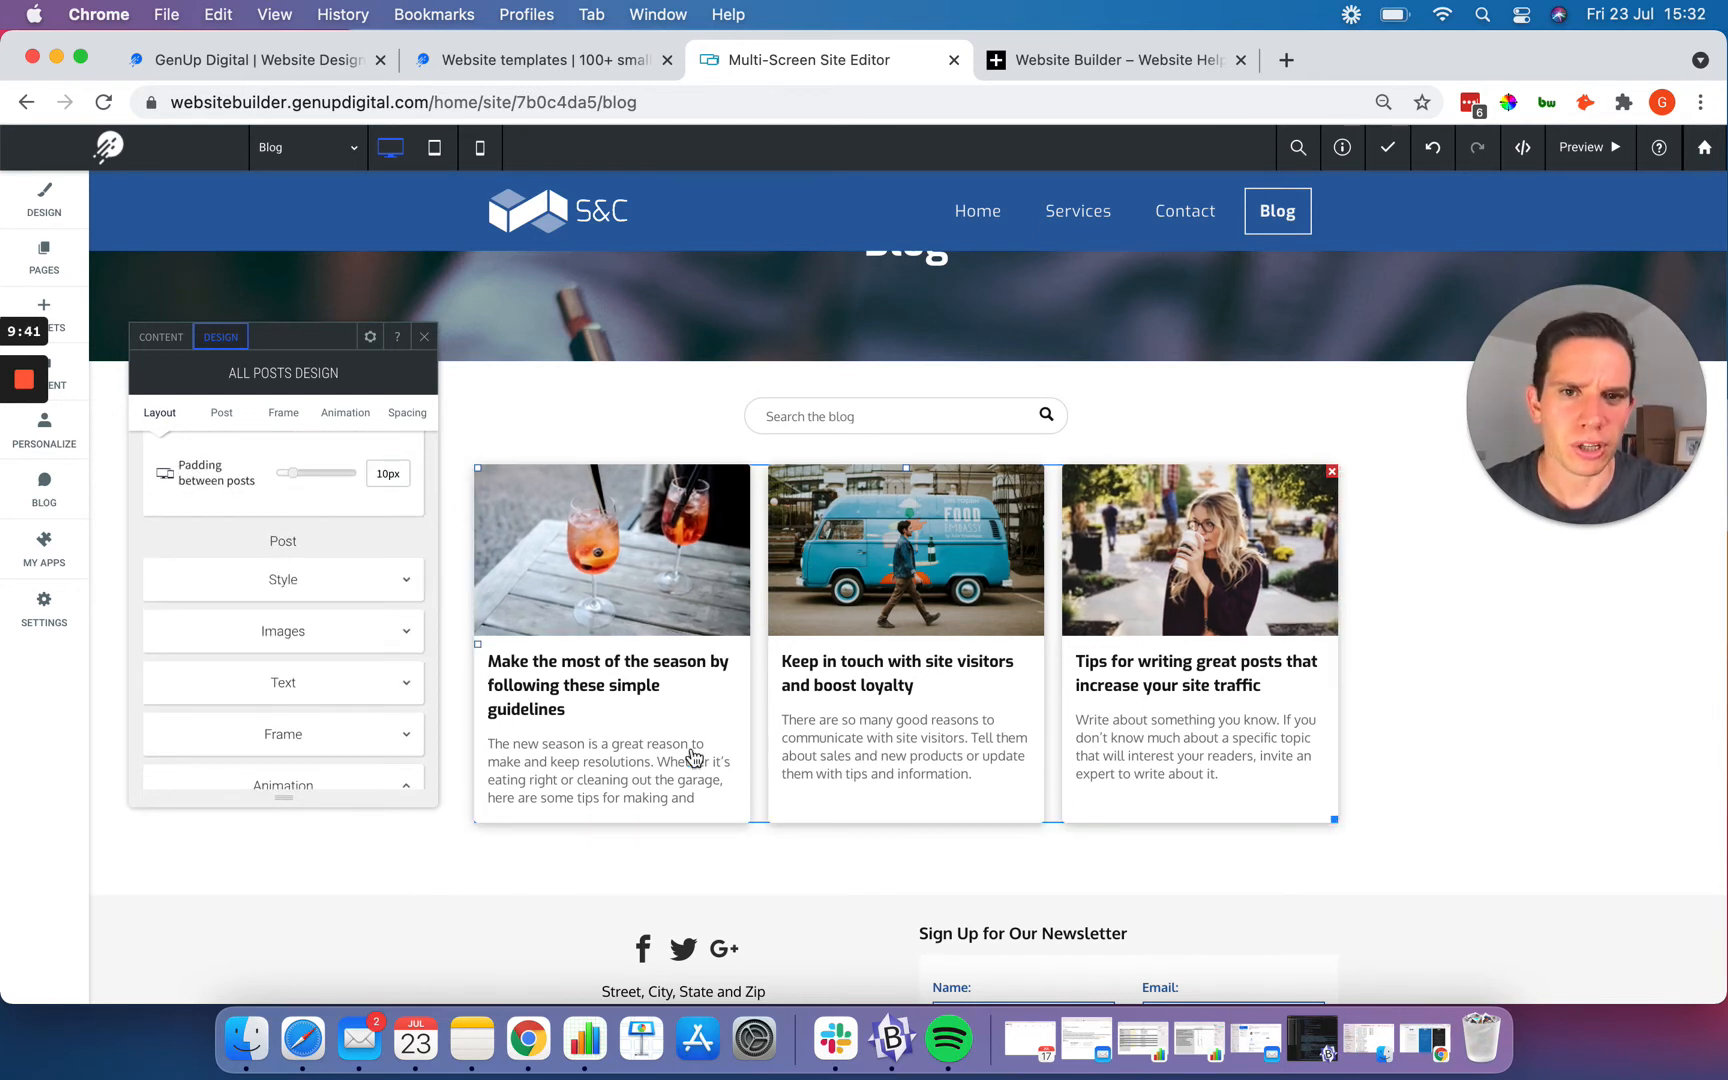
{"action": "scroll", "coordinate": [257, 463], "scroll_direction": "up", "scroll_amount": 3}
{"action": "scroll", "coordinate": [257, 463], "scroll_direction": "up", "scroll_amount": 3}
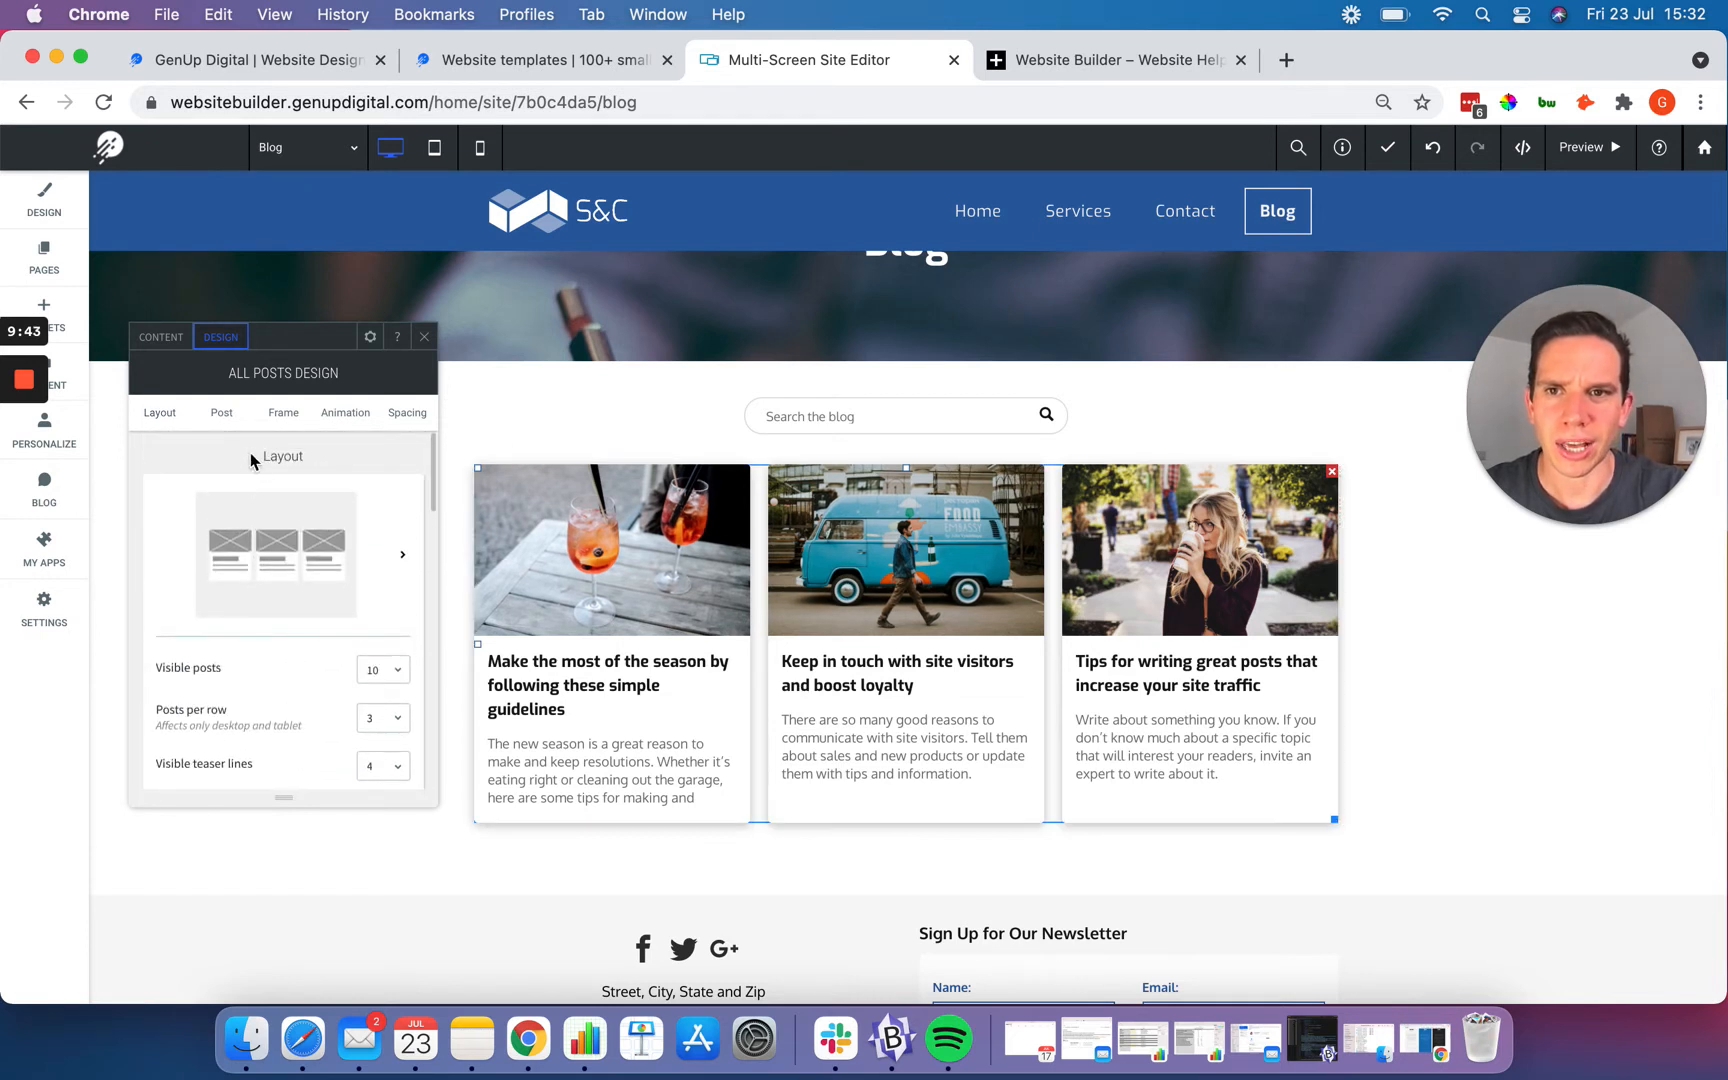
{"action": "left_click", "coordinate": [425, 338]}
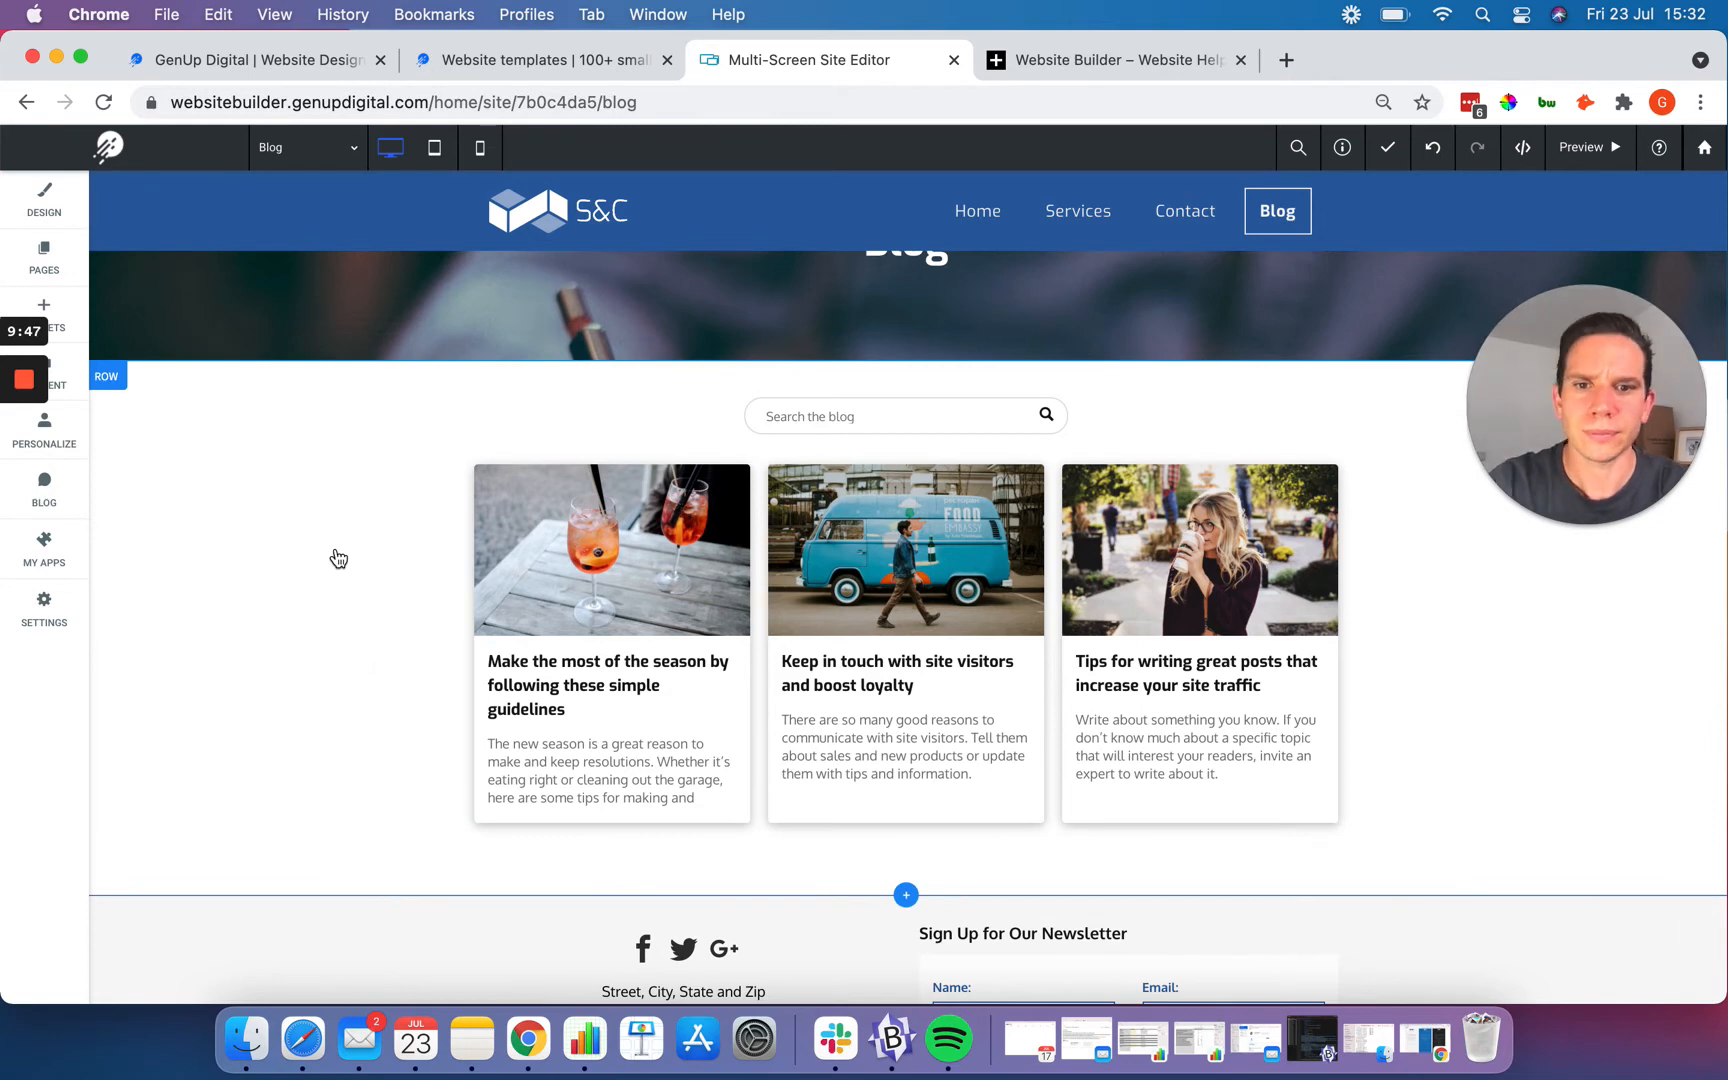
Step: Open the post "Make the most of the season by following these simple guidelines" for editing from the blog's post list
{"action": "left_click", "coordinate": [334, 558]}
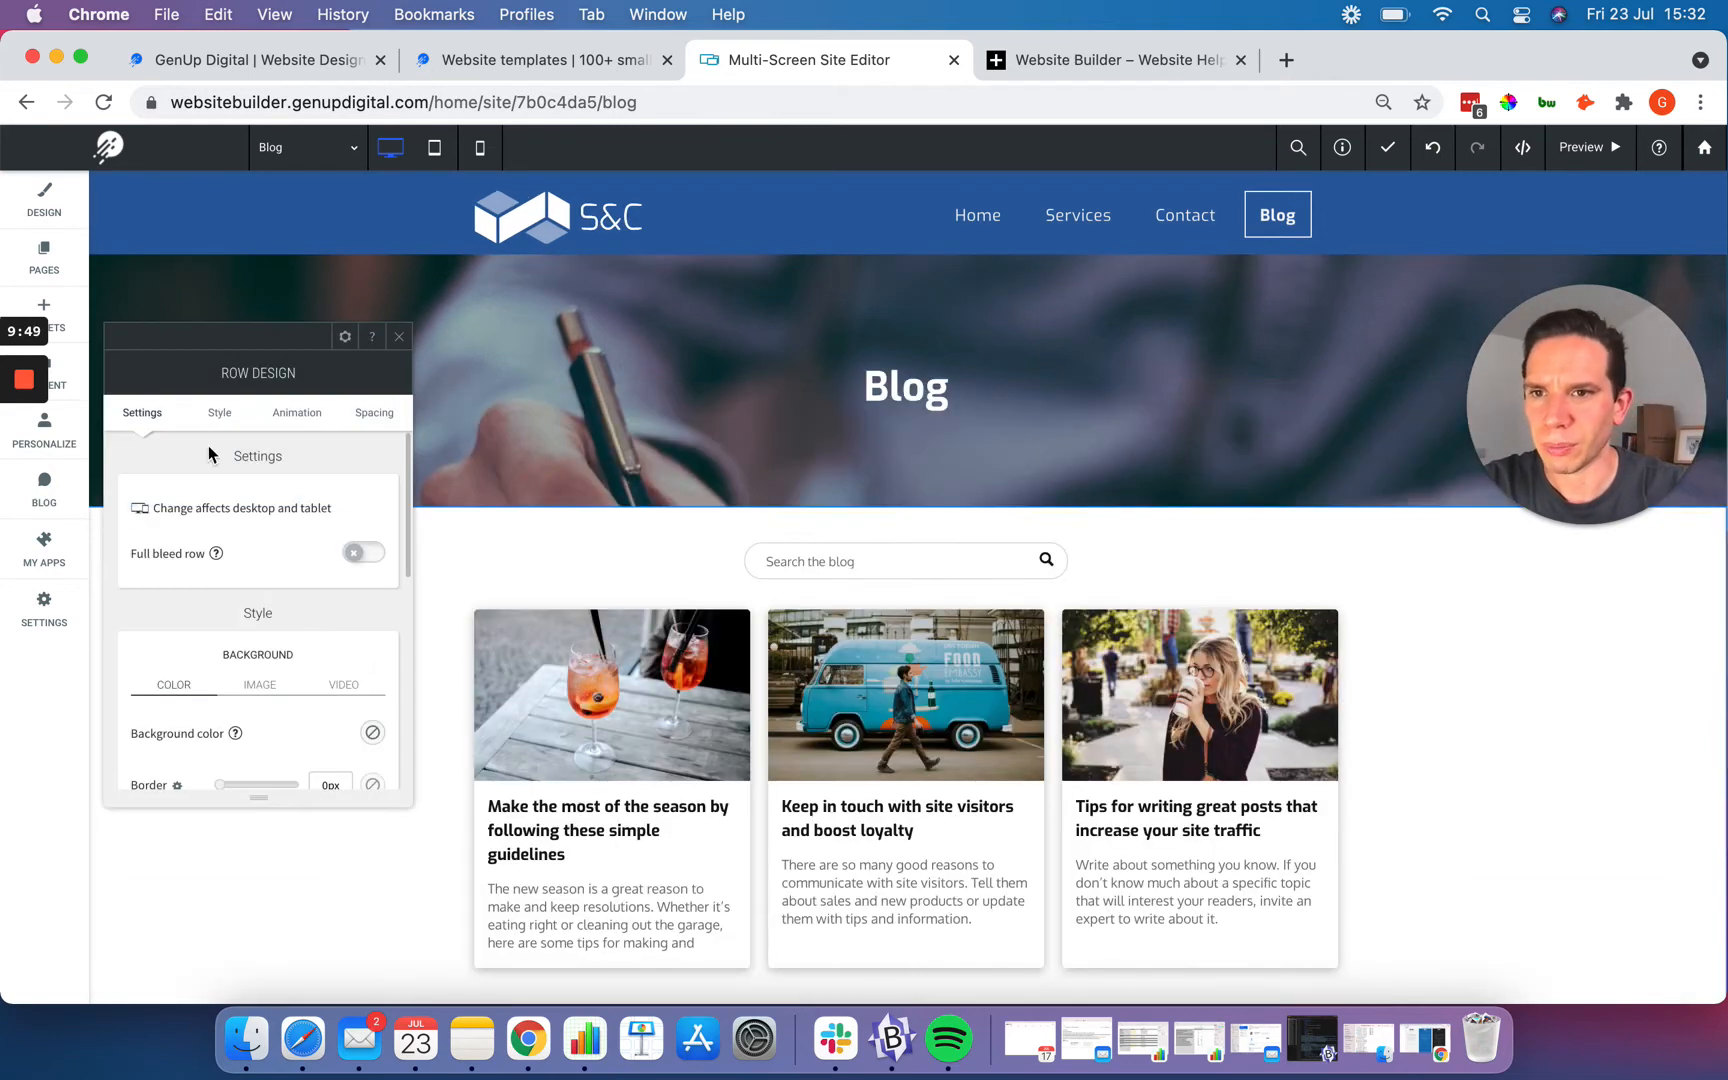
{"action": "left_click", "coordinate": [393, 349]}
{"action": "left_click", "coordinate": [44, 488]}
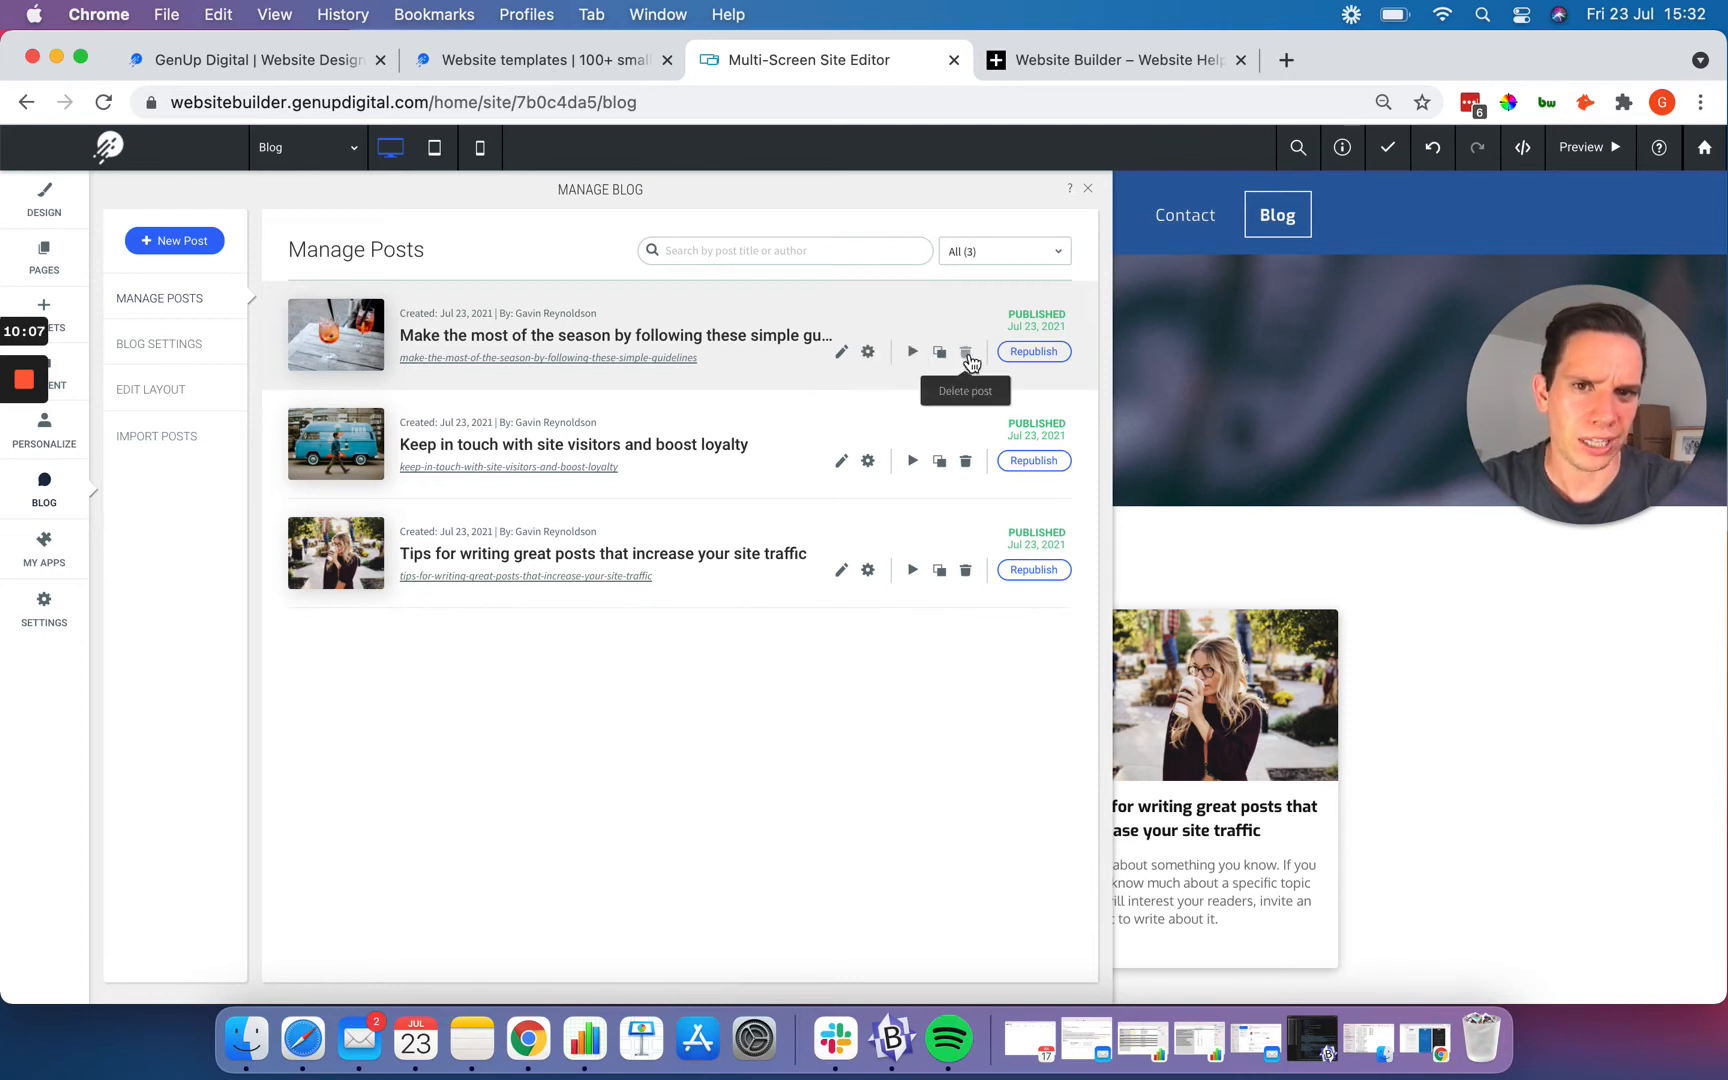
{"action": "left_click", "coordinate": [842, 354]}
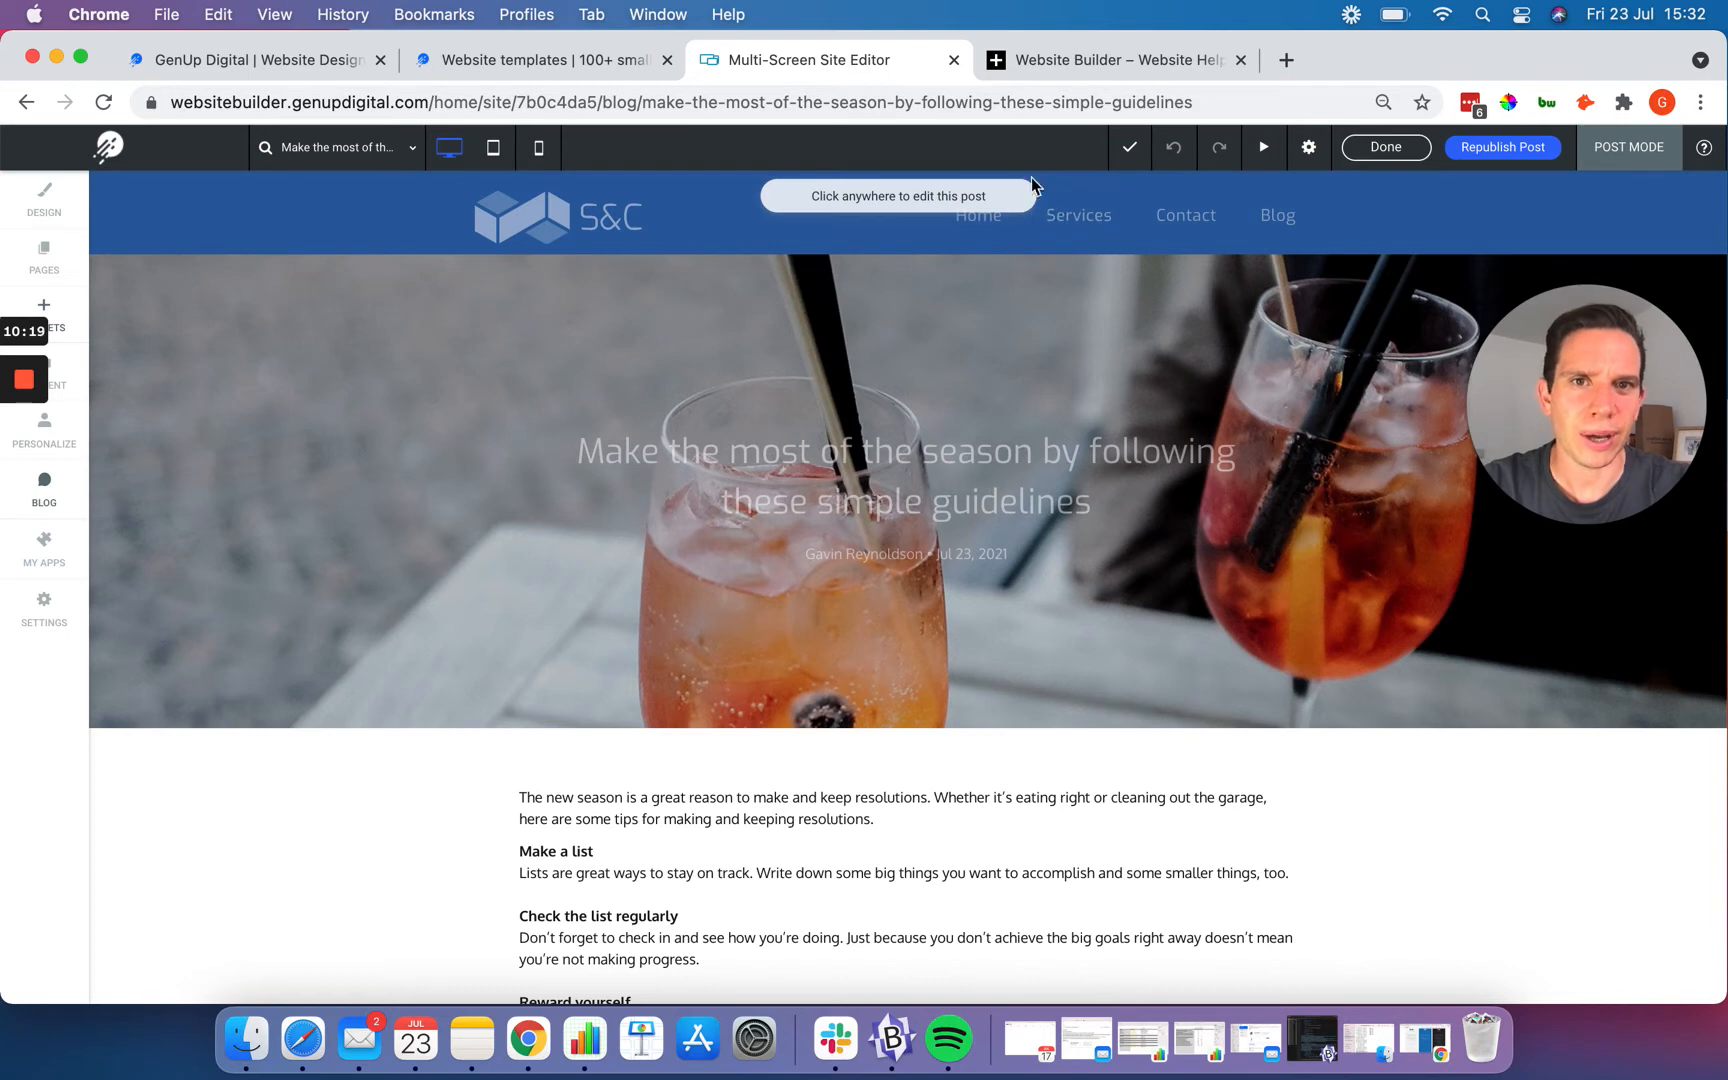
Step: Check the post's connected background image settings and look at the introduction and "Make a list" text in the post body
{"action": "left_click", "coordinate": [421, 441]}
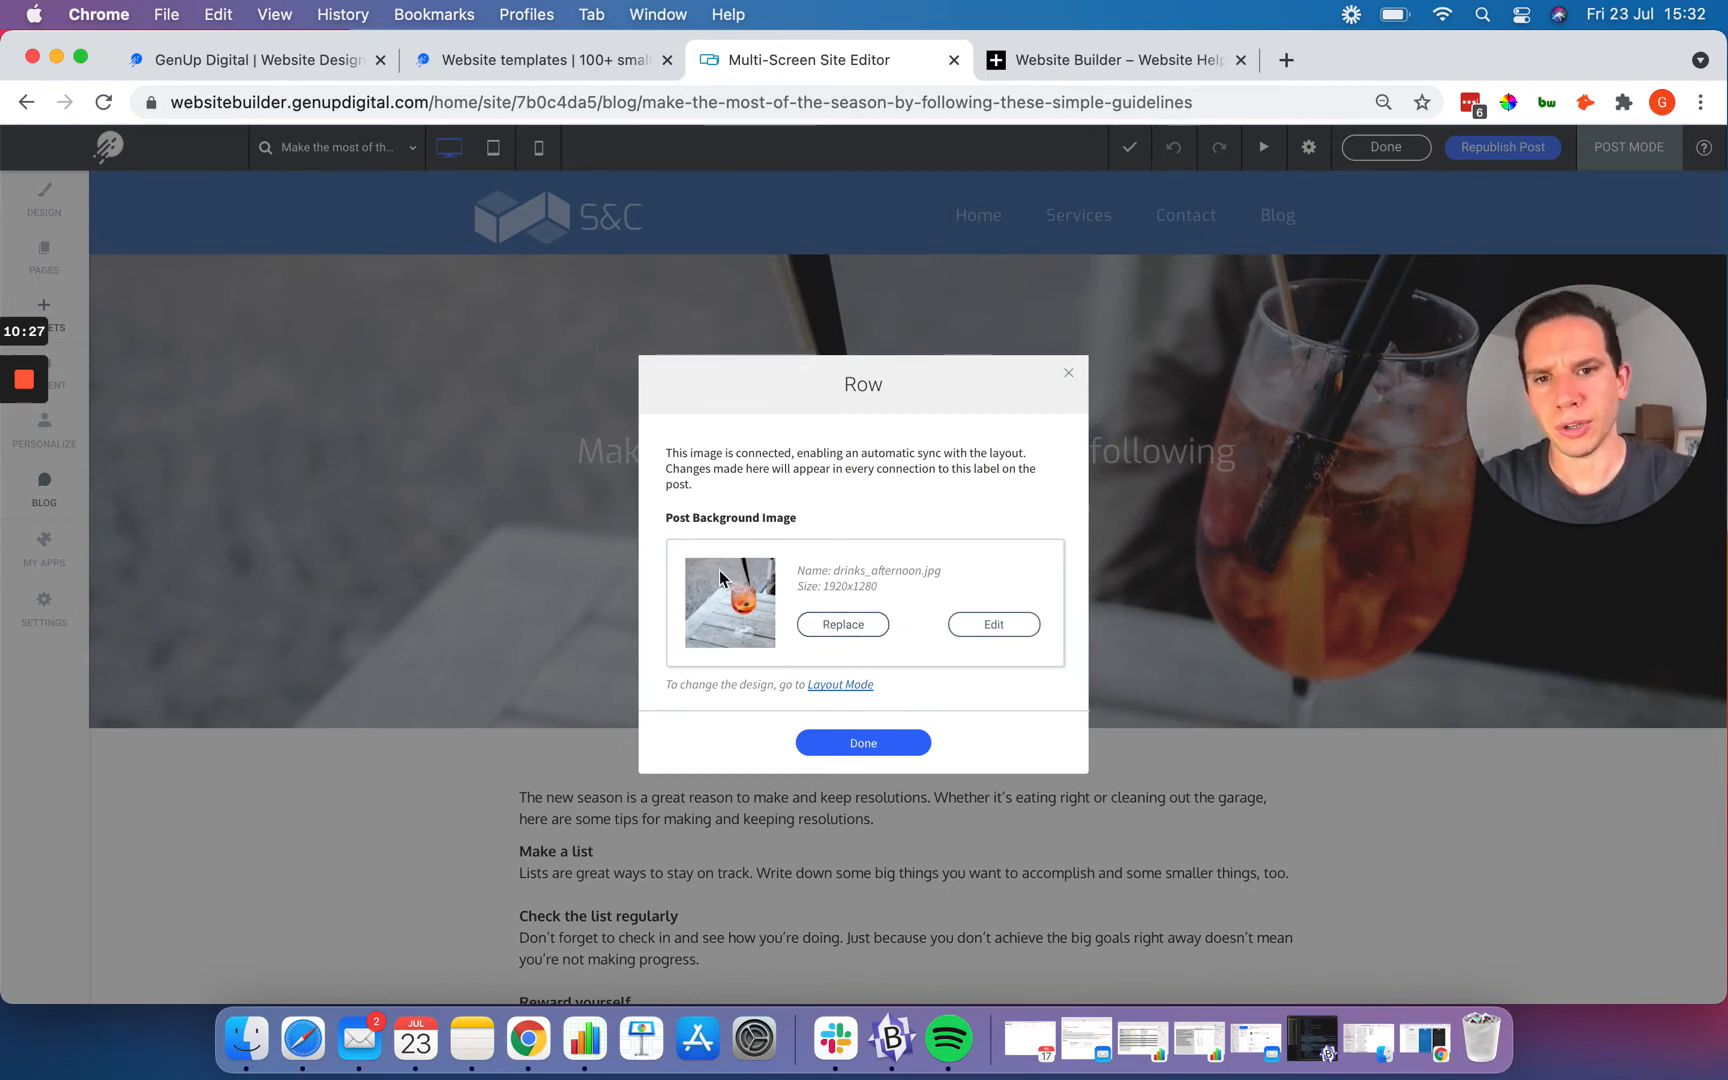
{"action": "left_click", "coordinate": [866, 742]}
{"action": "scroll", "coordinate": [758, 492], "scroll_direction": "down", "scroll_amount": 5}
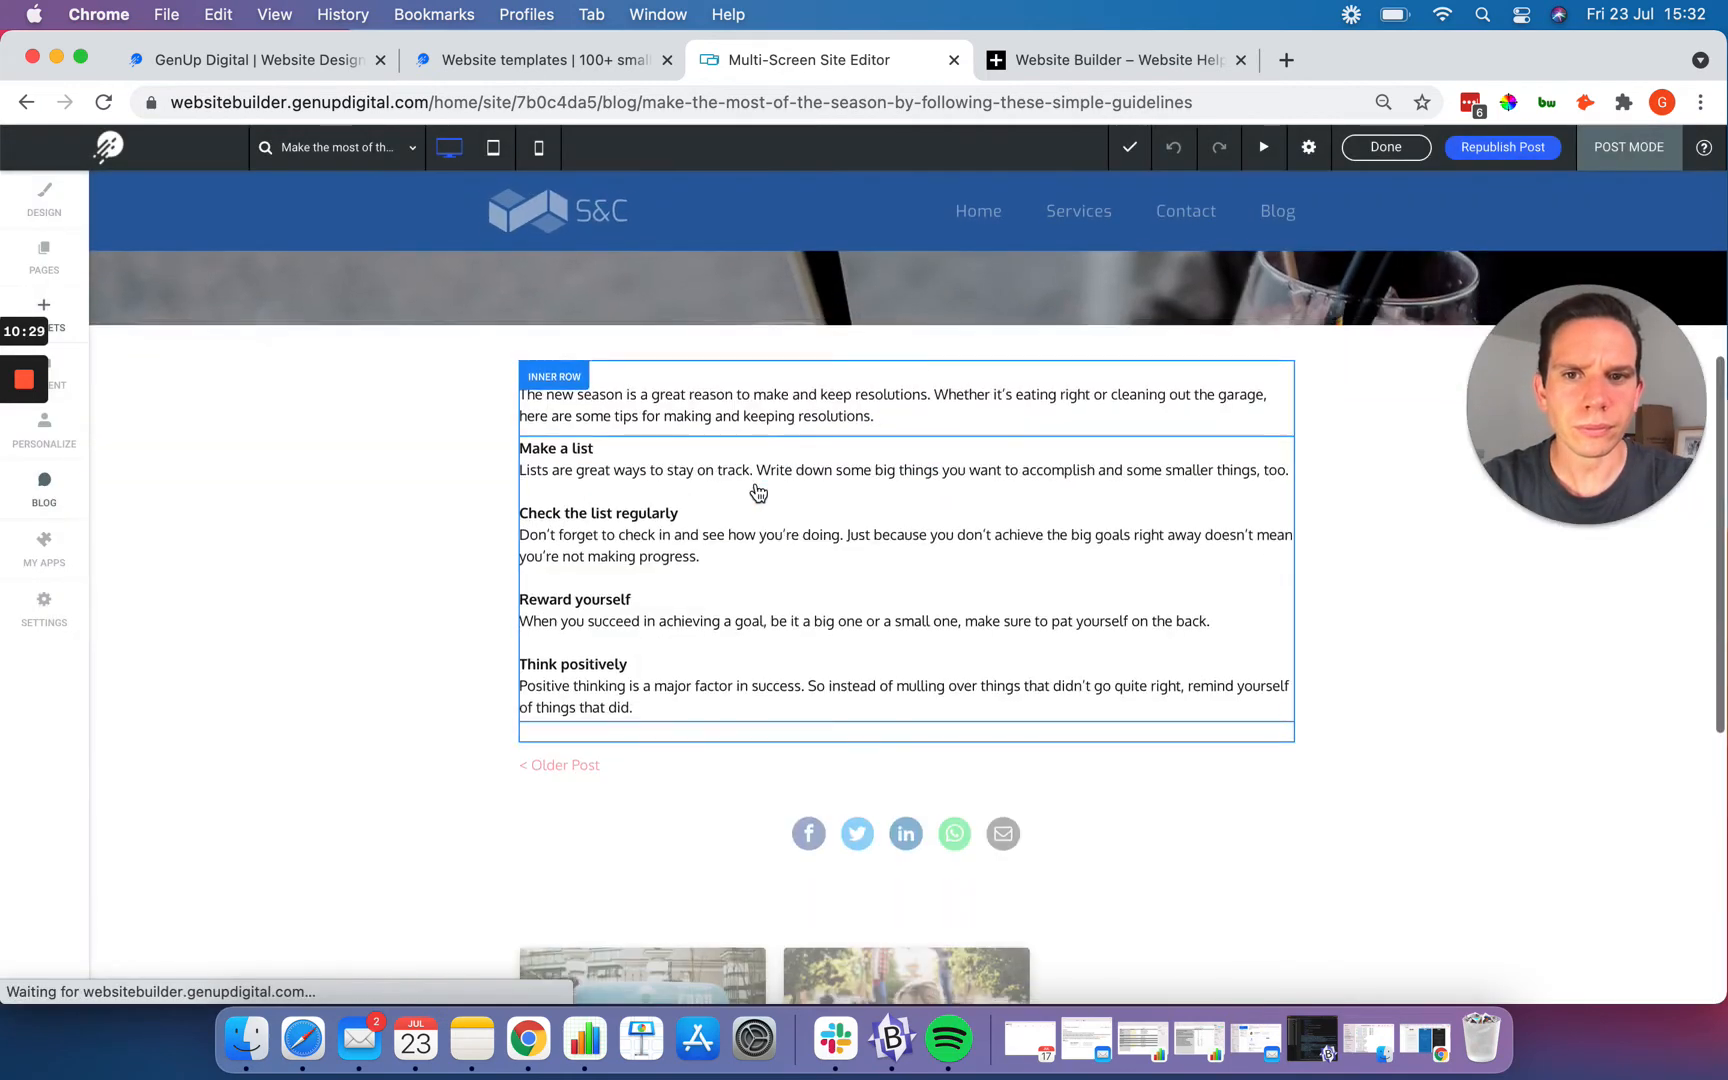
{"action": "left_click", "coordinate": [677, 395]}
{"action": "left_click", "coordinate": [674, 464]}
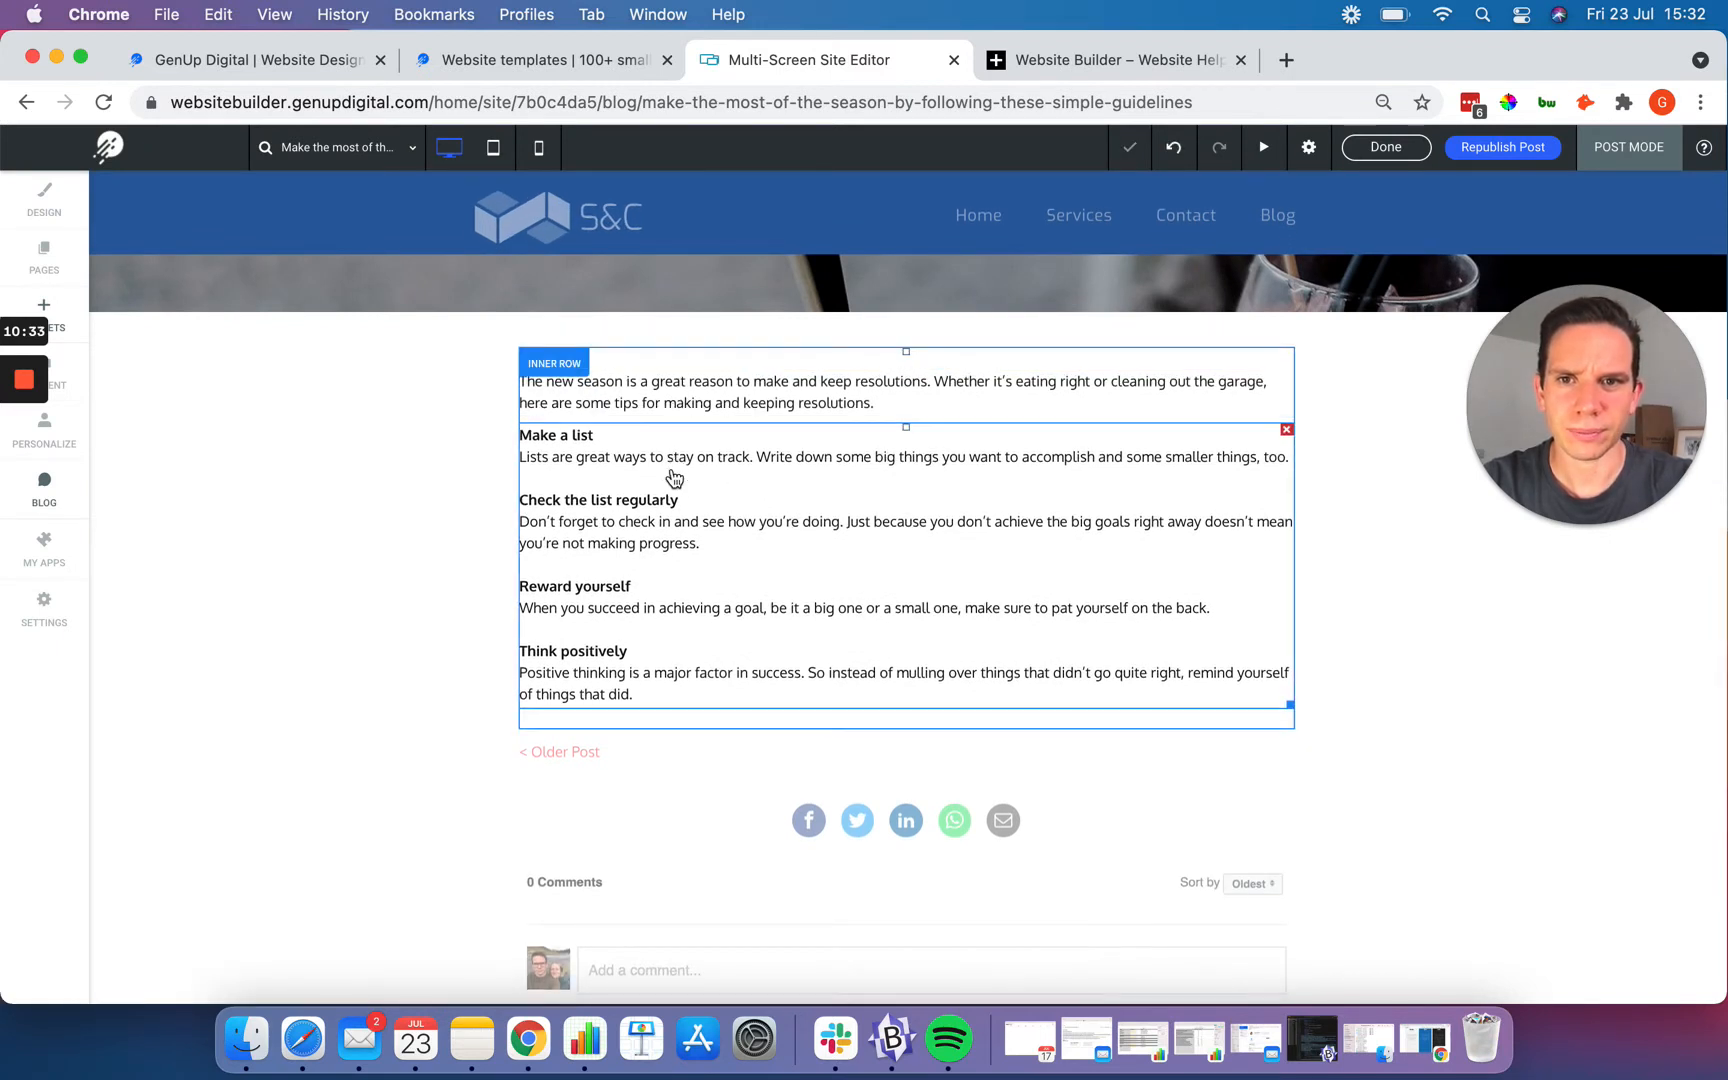
Step: Open the post's "Make a list" body text for editing, close it, and finish post editing to return to the blog's post list
{"action": "left_click", "coordinate": [670, 591]}
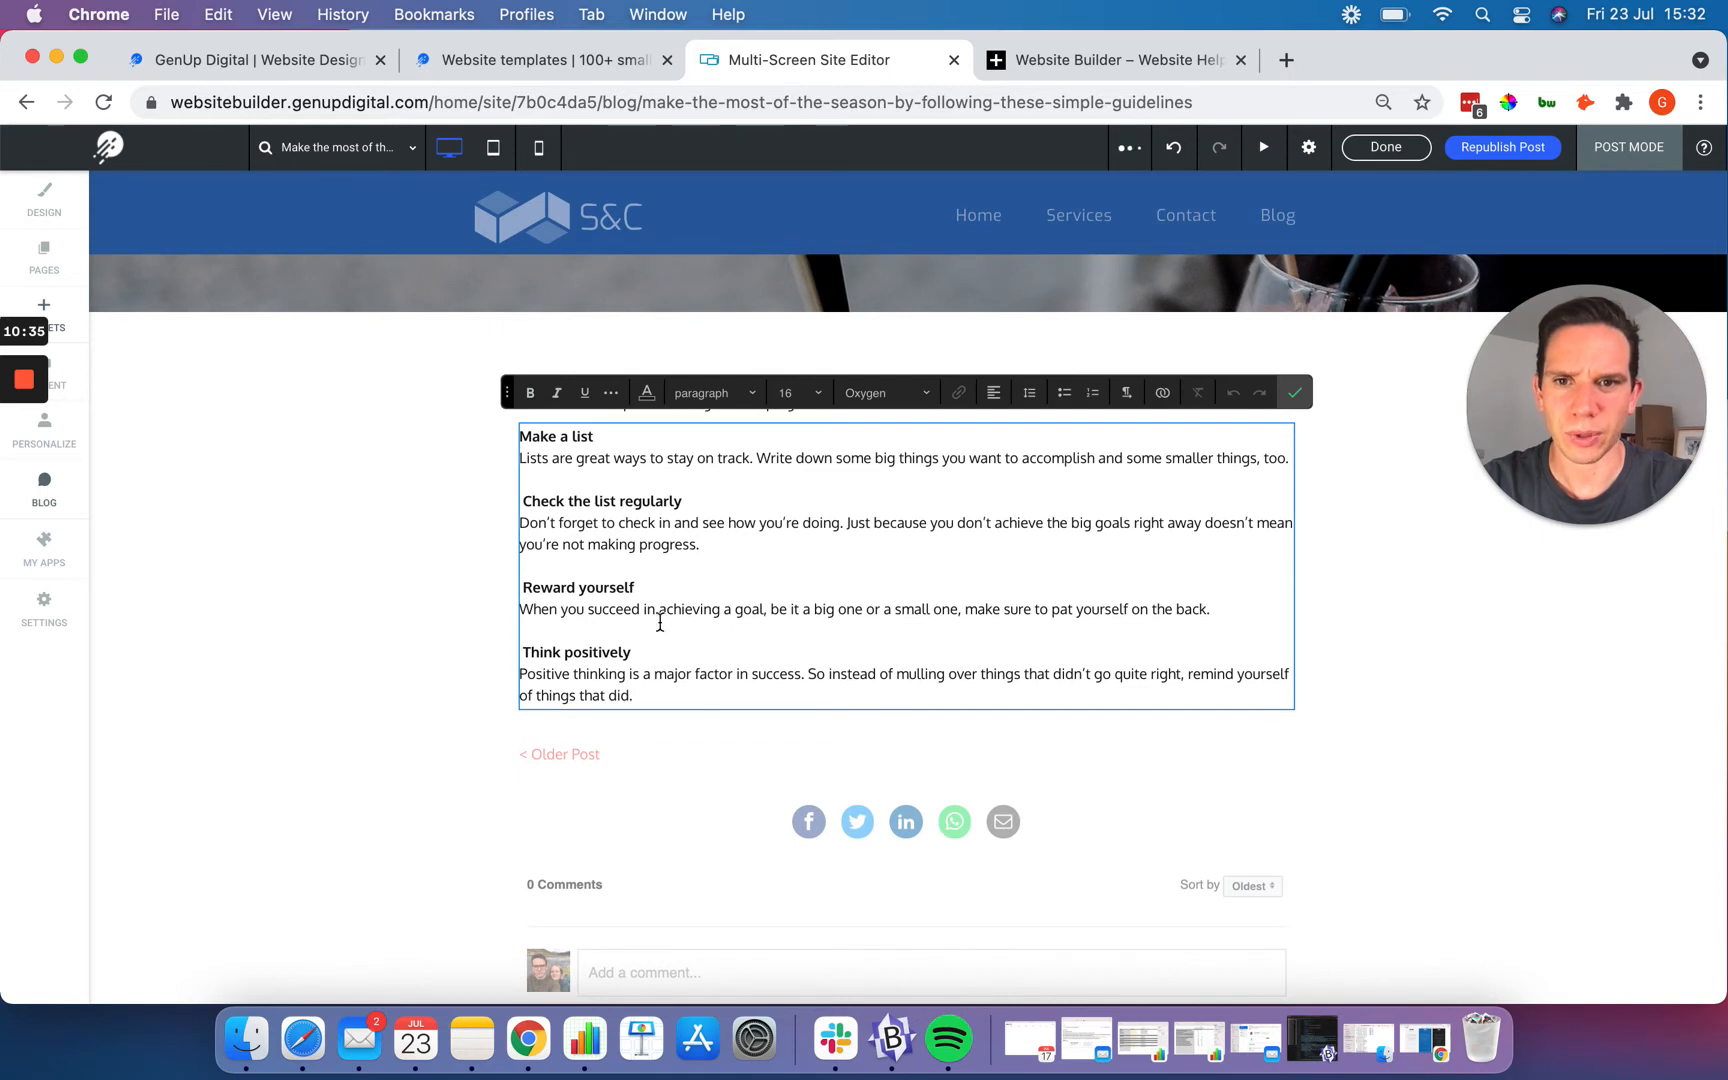
{"action": "scroll", "coordinate": [660, 615], "scroll_direction": "up", "scroll_amount": 2}
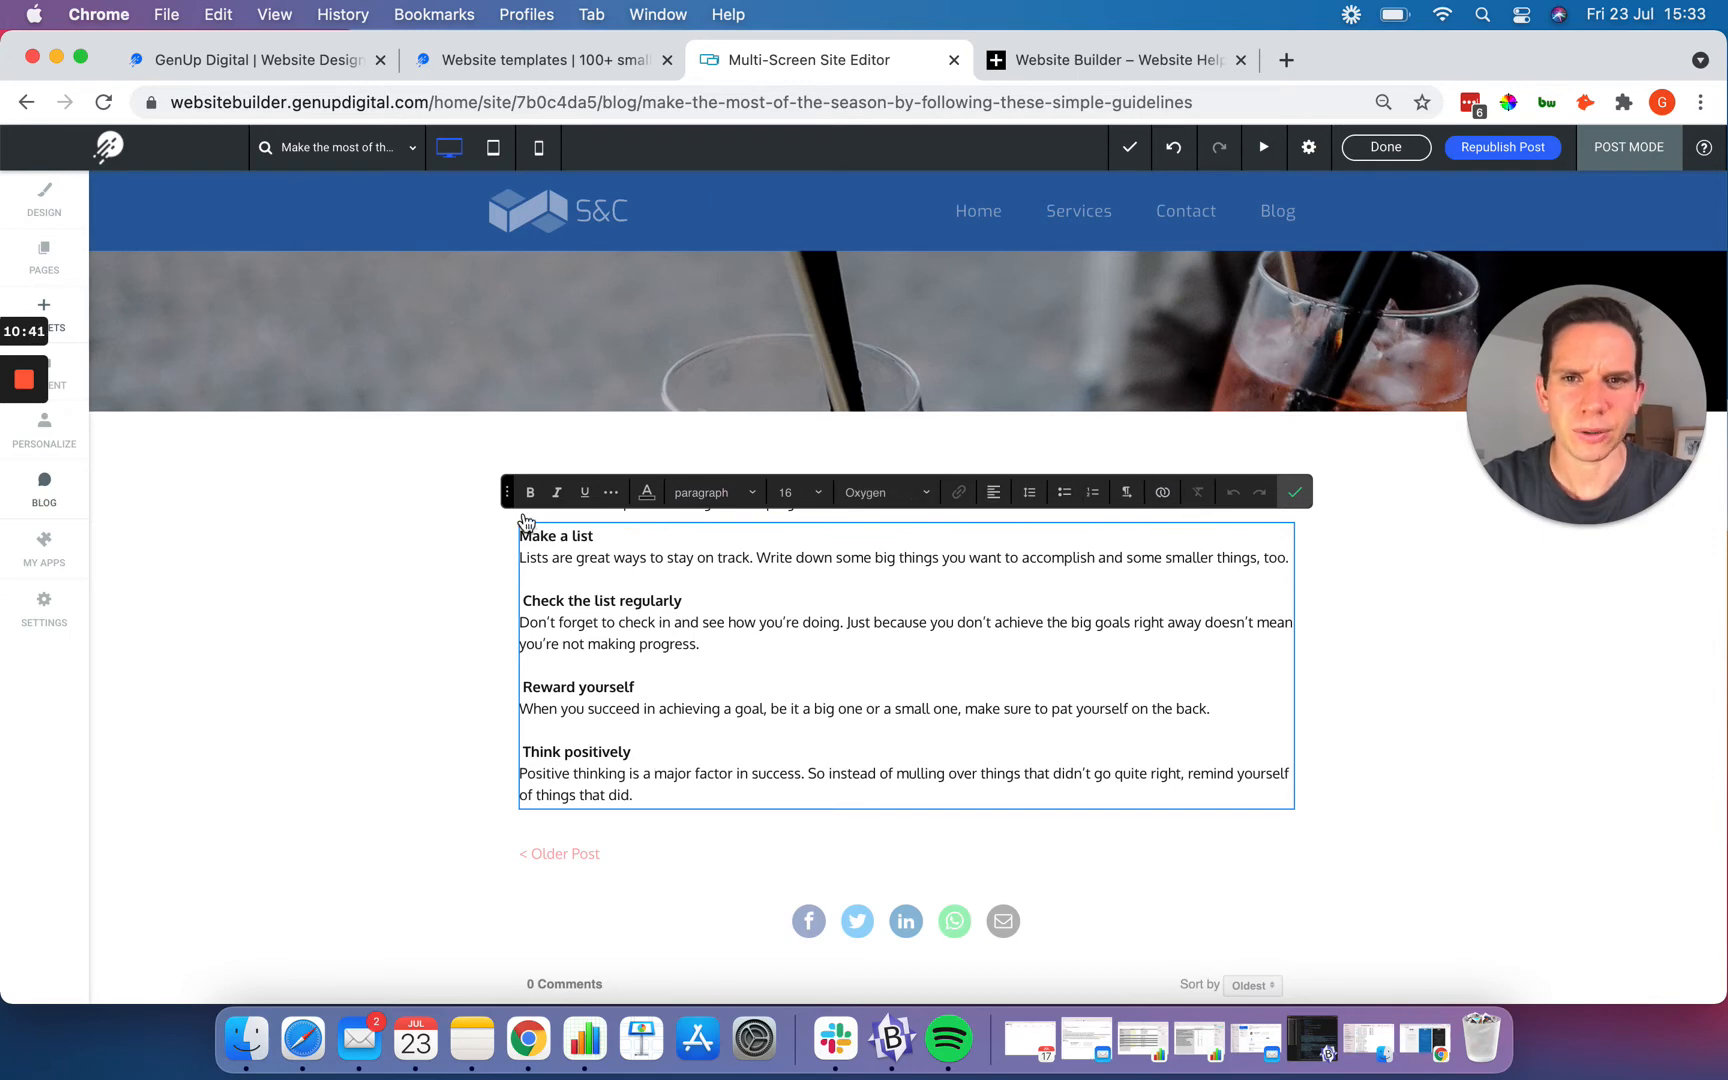
{"action": "scroll", "coordinate": [800, 690], "scroll_direction": "up", "scroll_amount": 5}
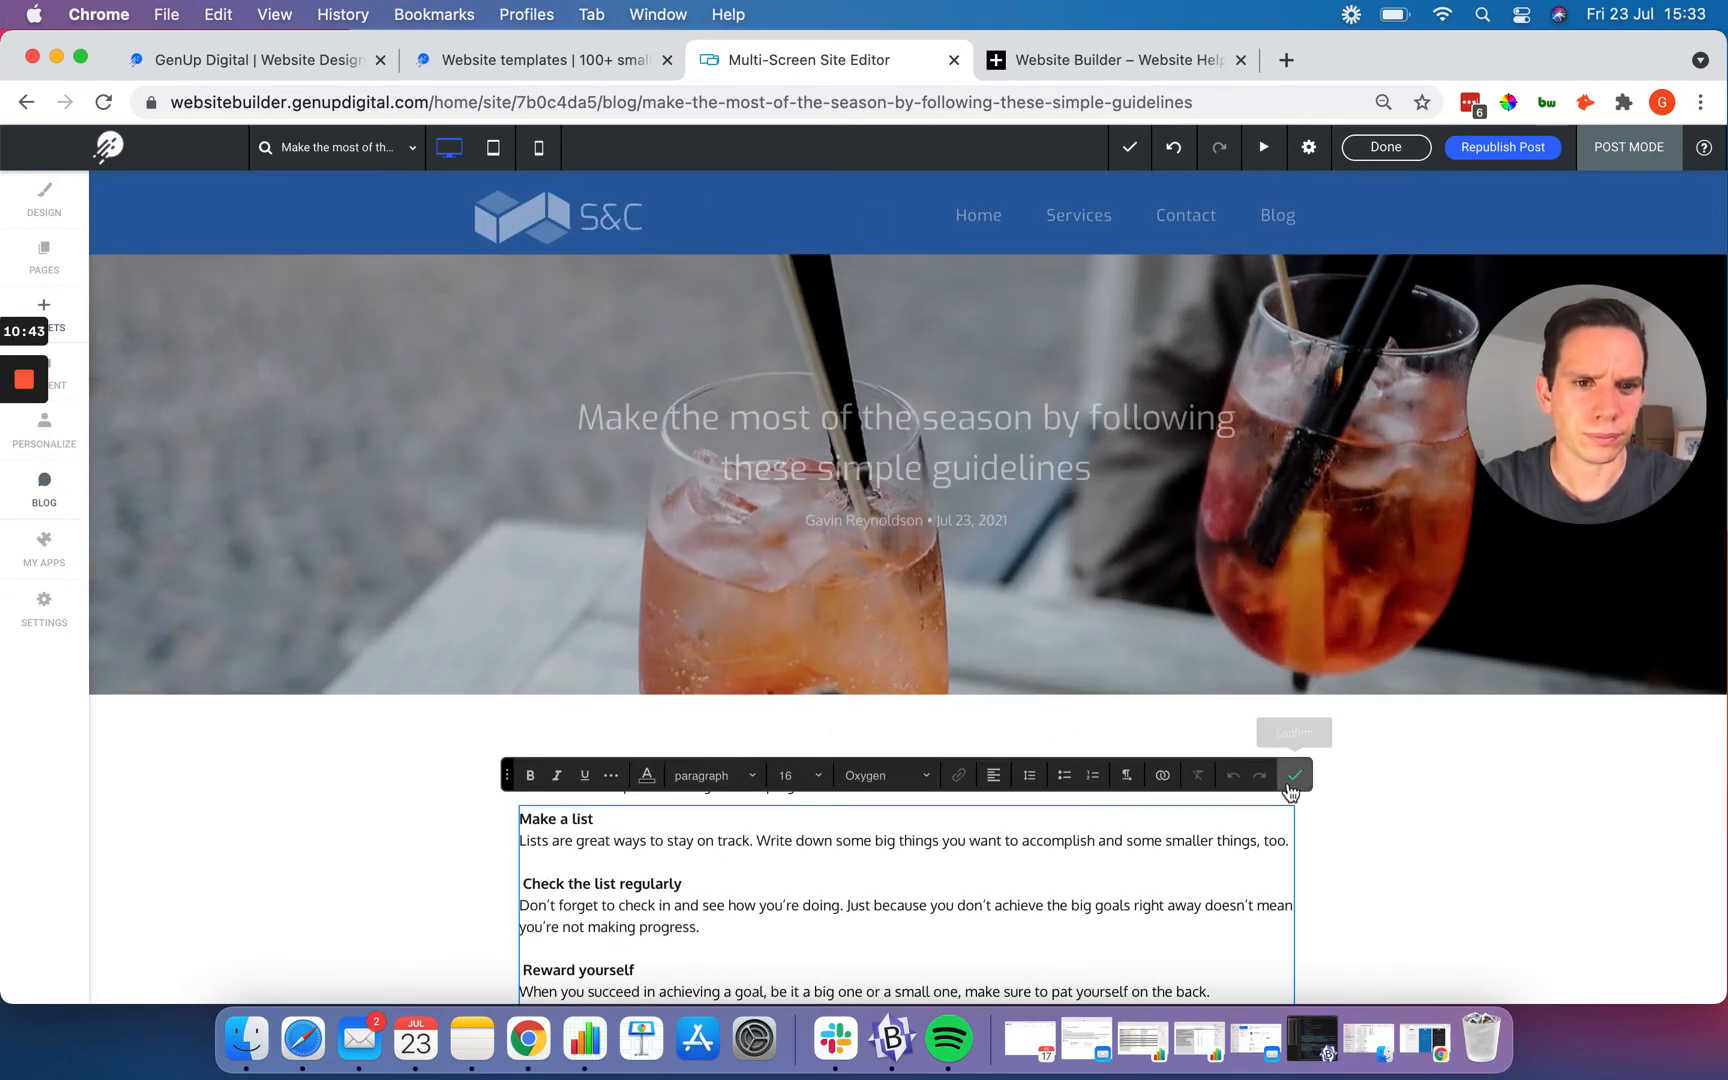
{"action": "left_click", "coordinate": [1293, 776]}
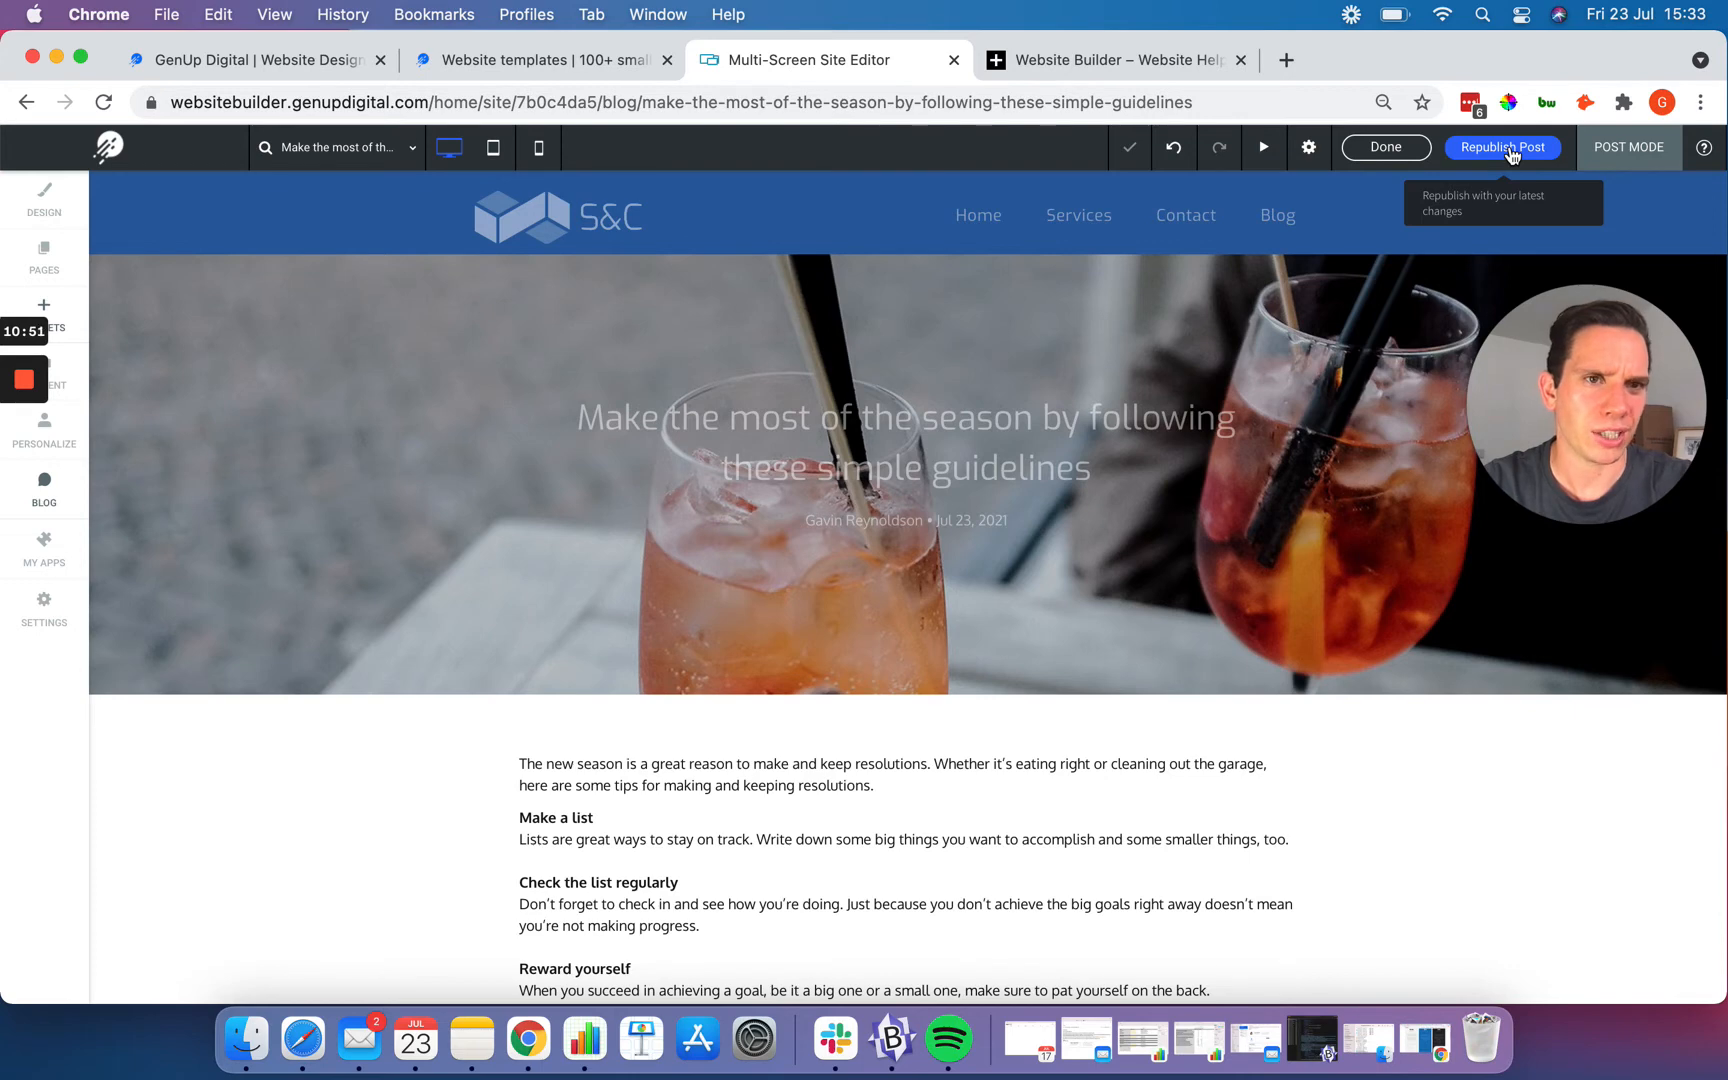
{"action": "left_click", "coordinate": [1386, 148]}
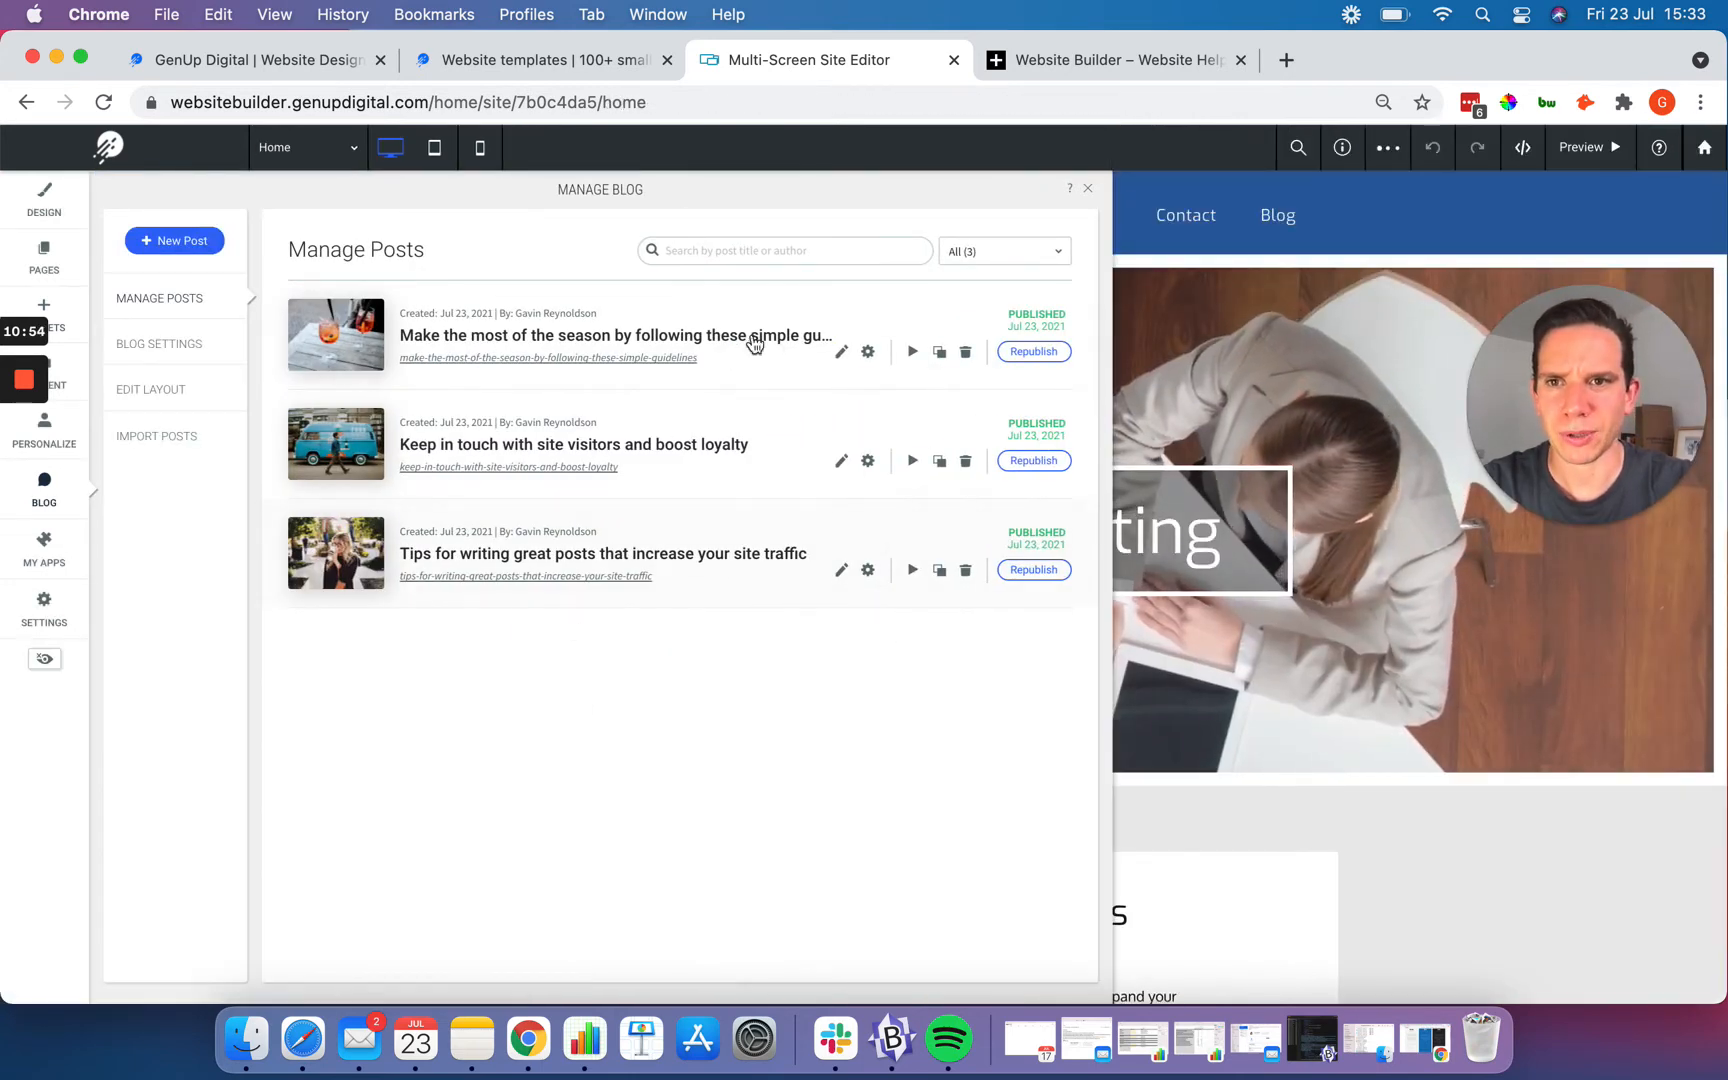
Step: Open the settings of the post "Make the most of the season by following these simple guidelines" and examine its post URL
{"action": "left_click", "coordinate": [868, 353]}
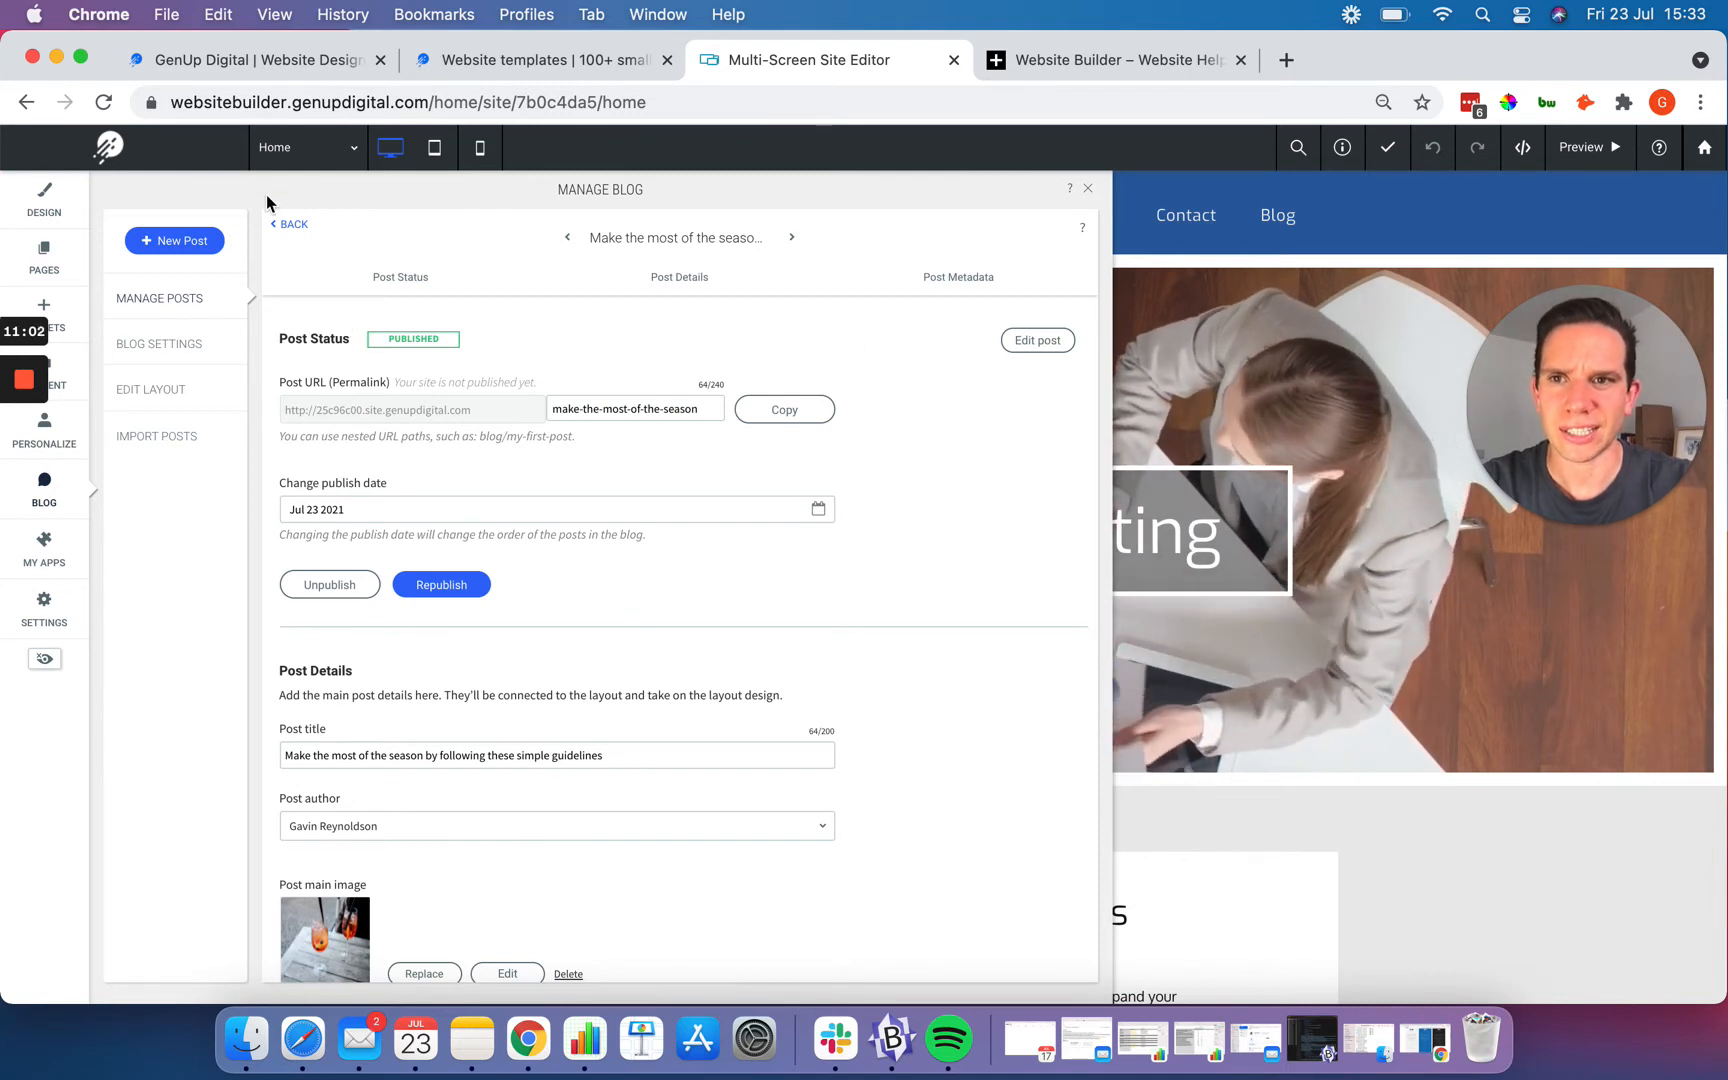
{"action": "left_click", "coordinate": [289, 226]}
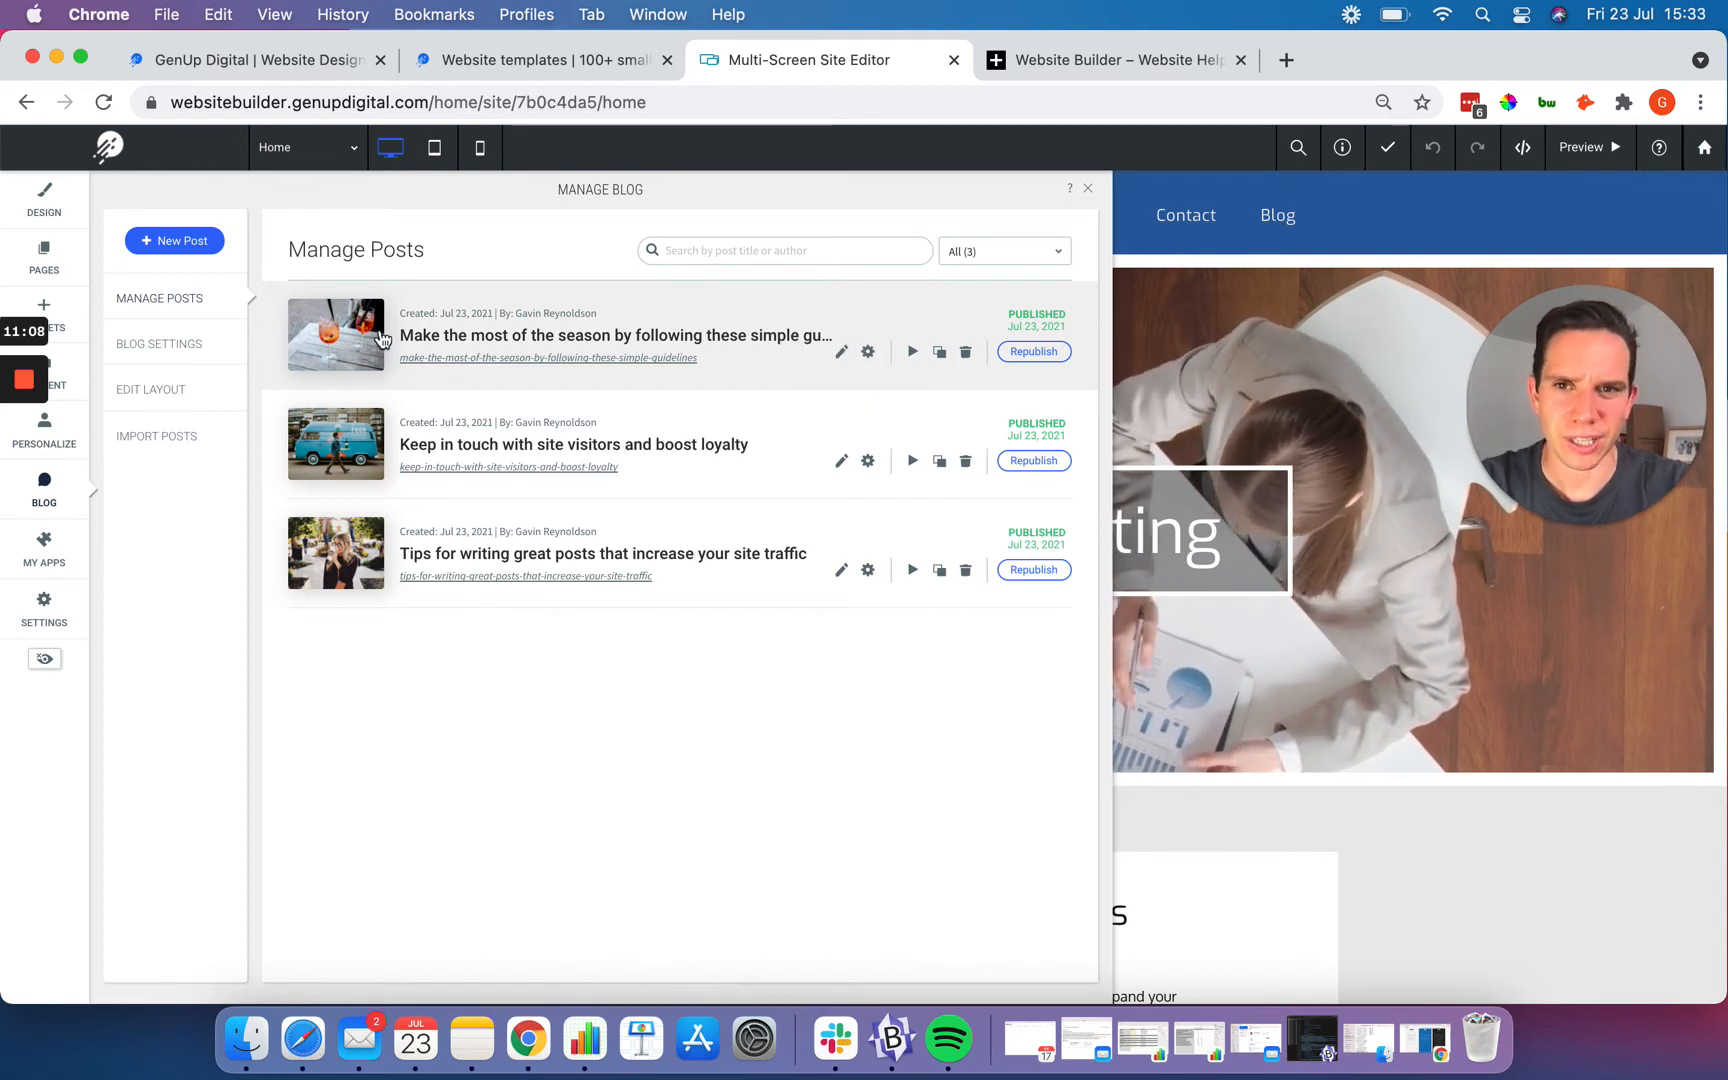
{"action": "left_click", "coordinate": [868, 352]}
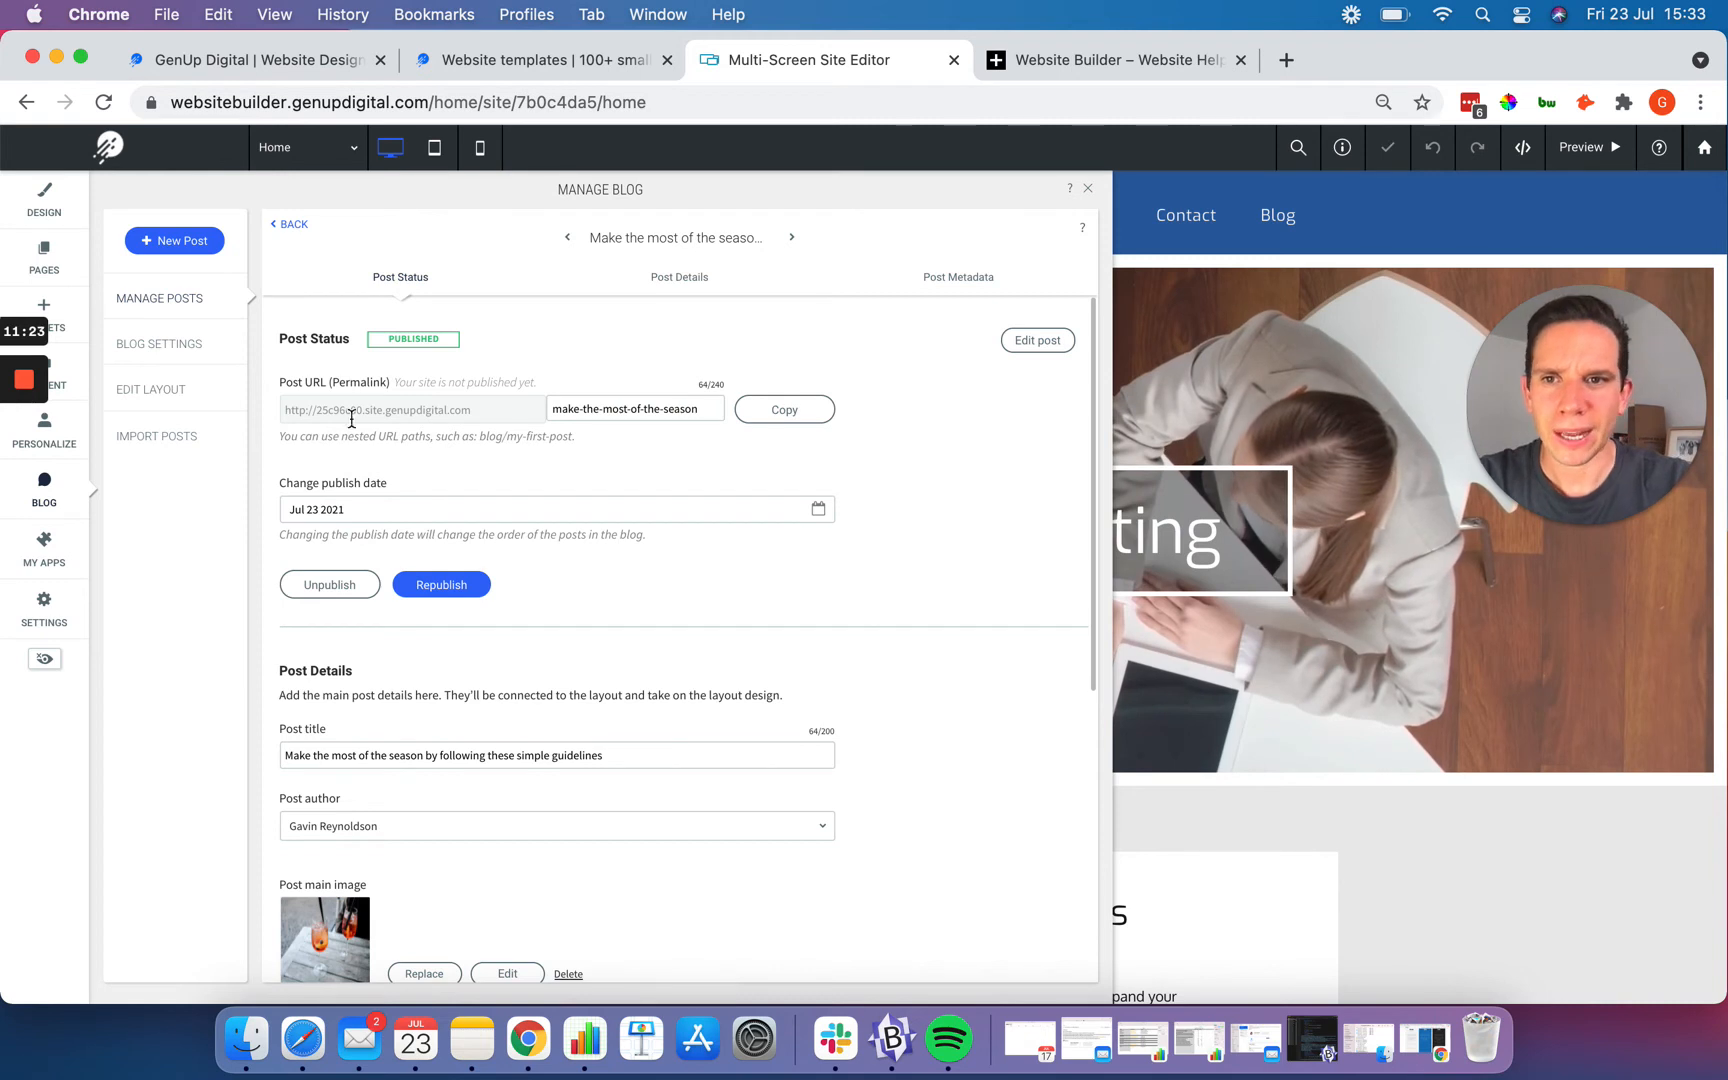
{"action": "left_click_drag", "start_coordinate": [284, 410], "coordinate": [408, 409]}
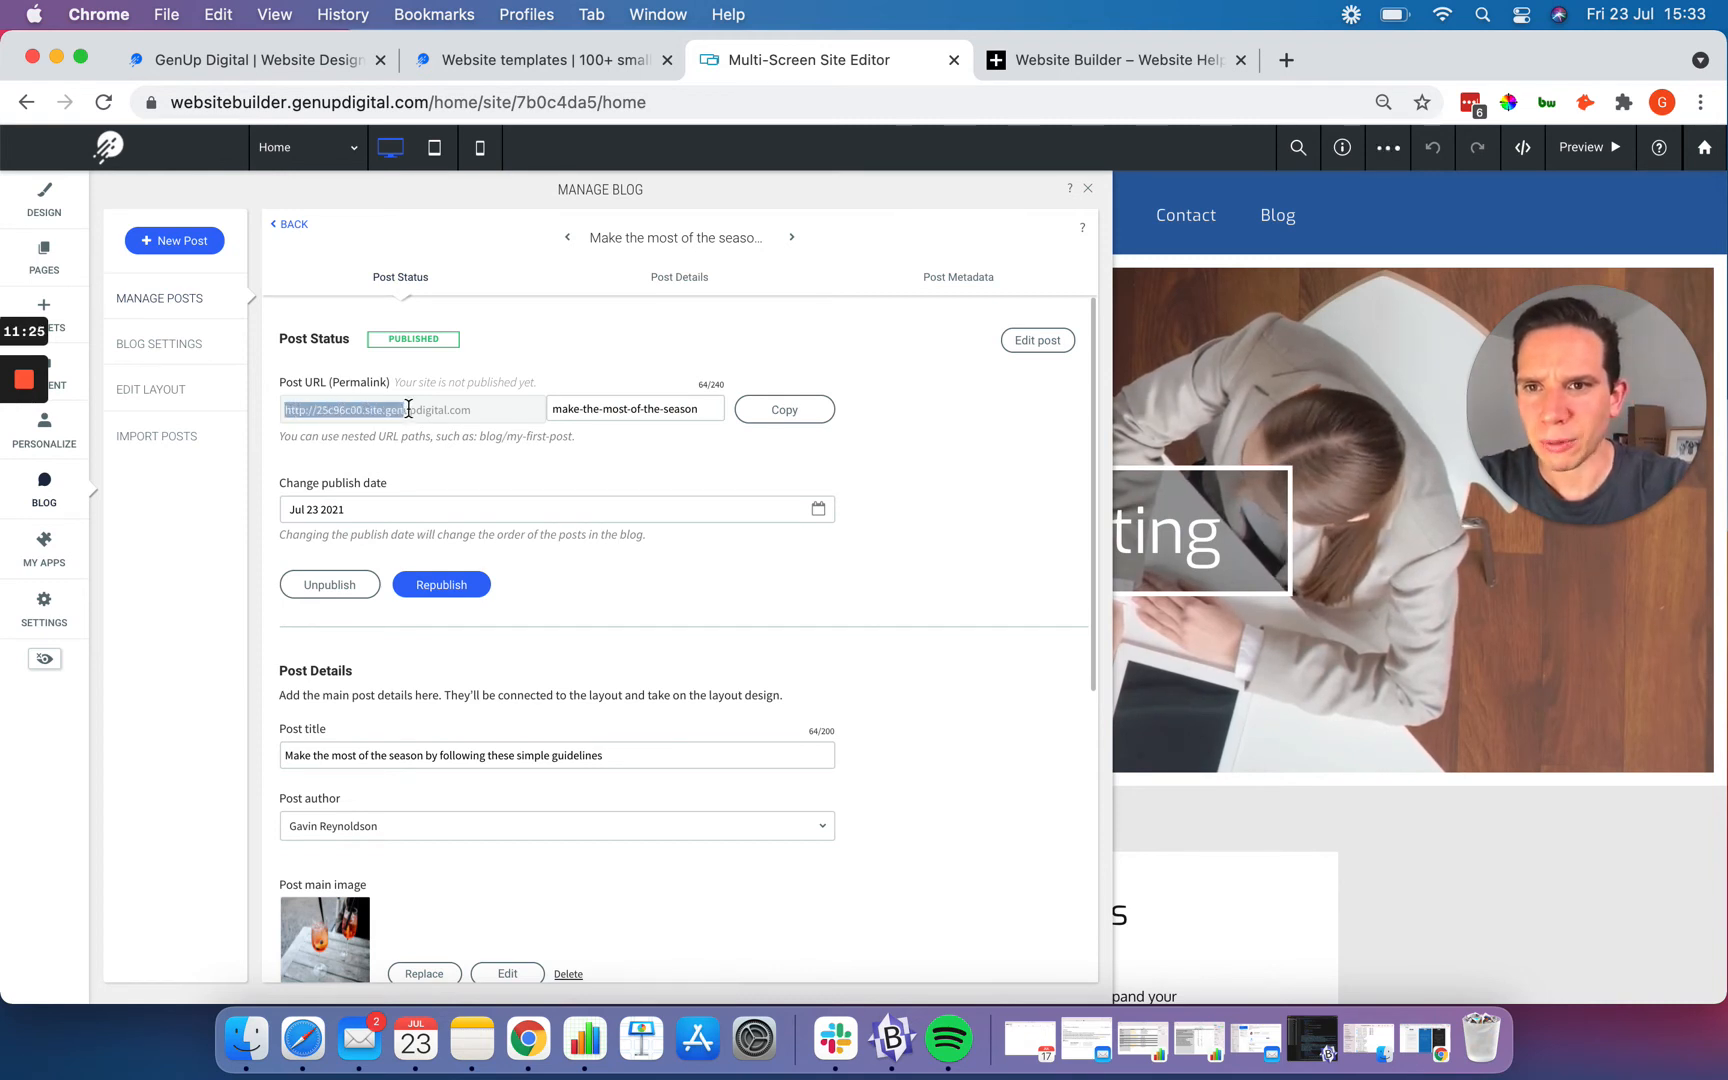
{"action": "left_click", "coordinate": [473, 402]}
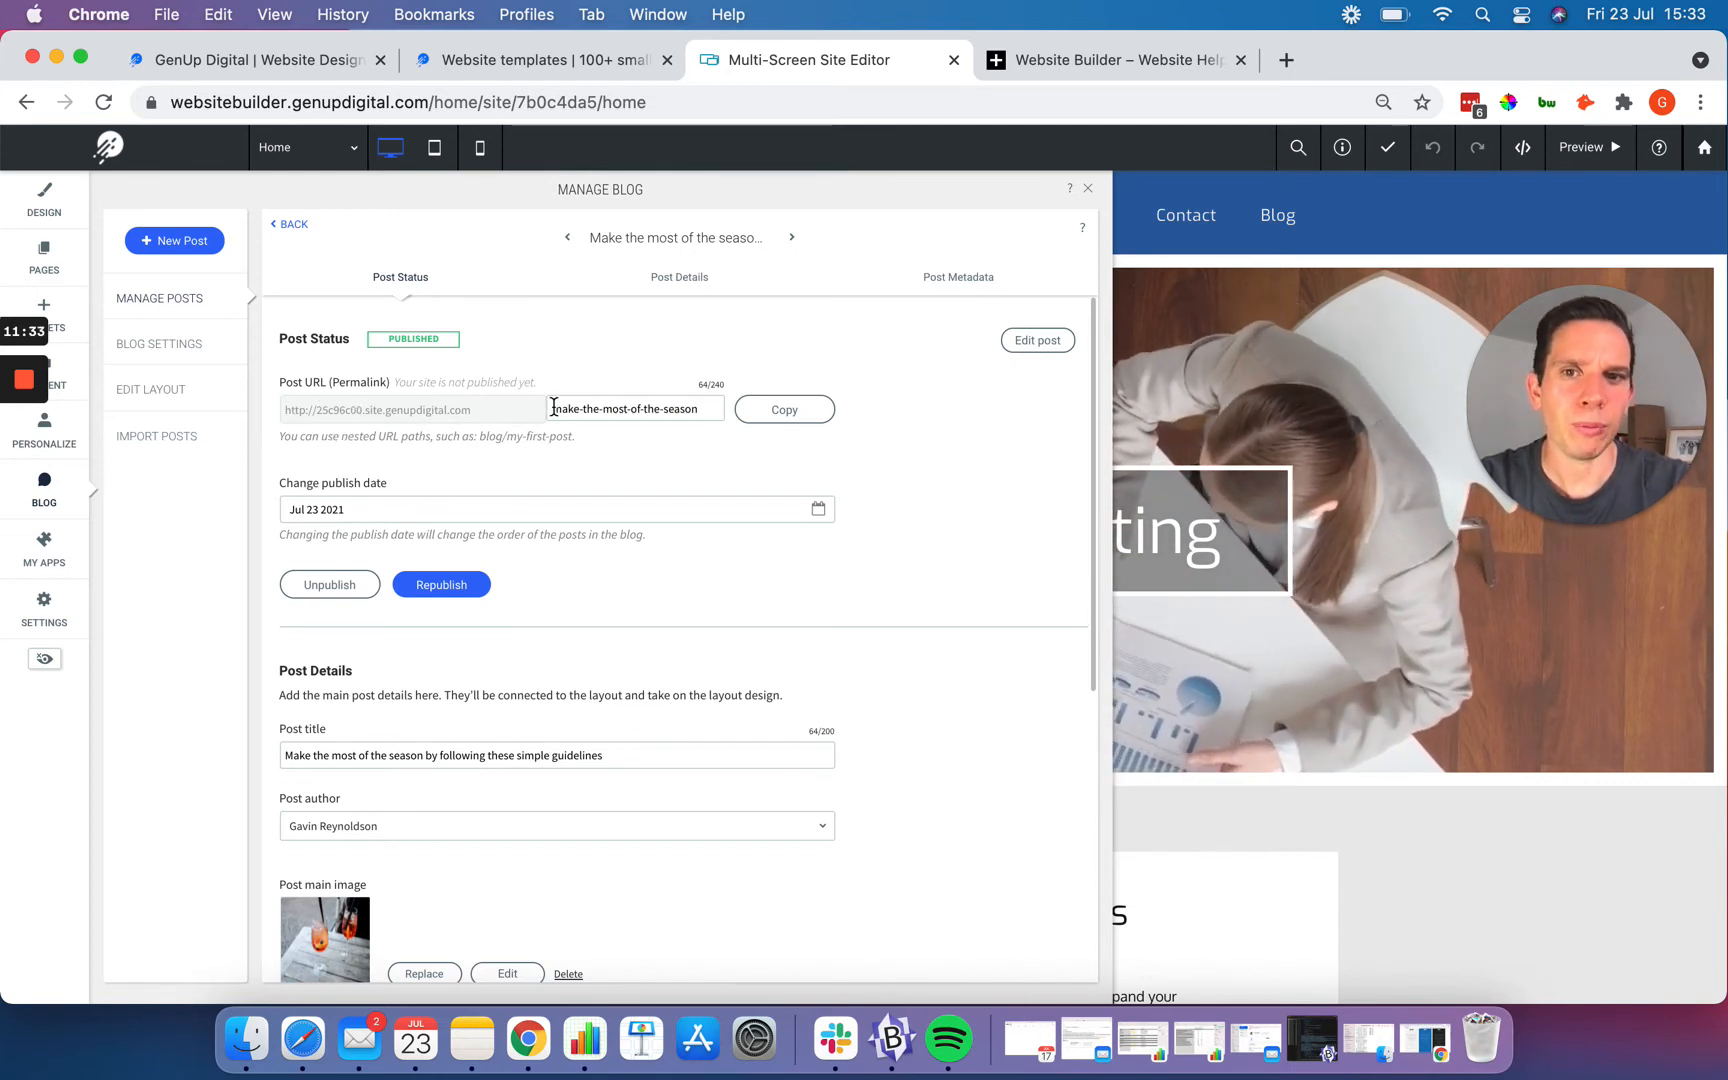
{"action": "left_click_drag", "start_coordinate": [709, 406], "coordinate": [600, 411]}
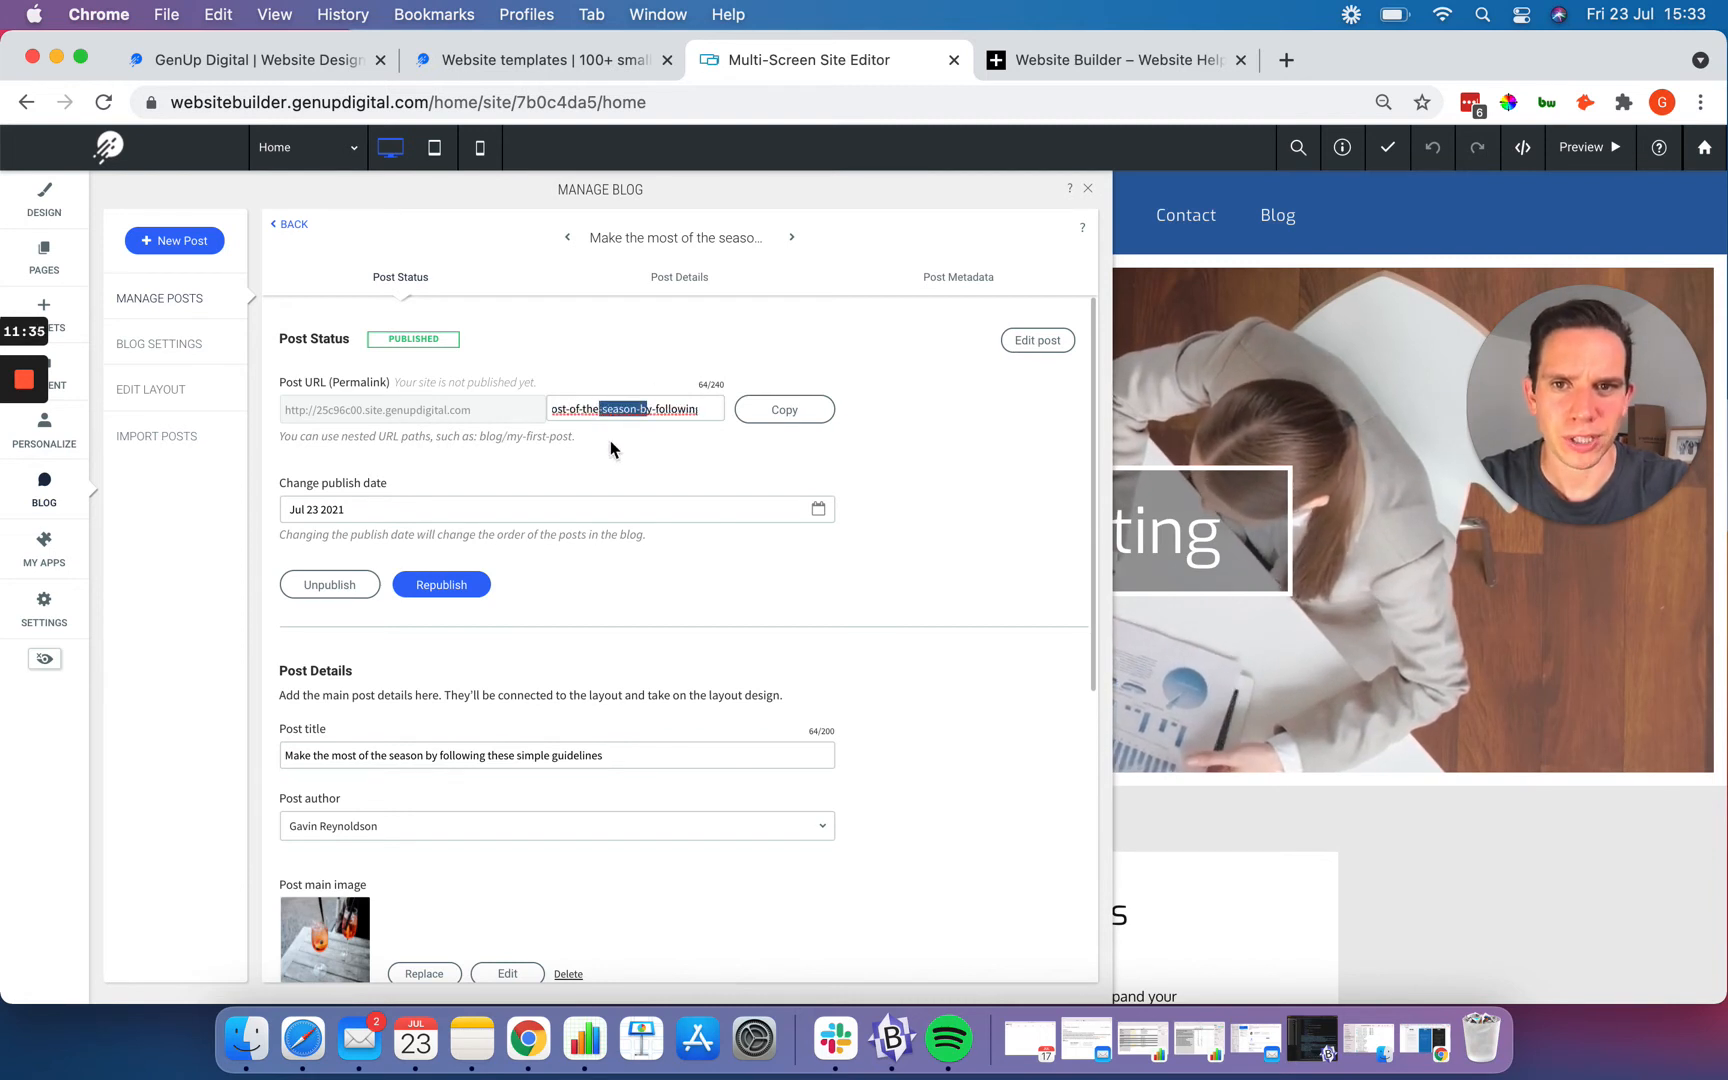
{"action": "left_click", "coordinate": [610, 442]}
{"action": "triple_click", "coordinate": [614, 408]}
{"action": "left_click", "coordinate": [626, 447]}
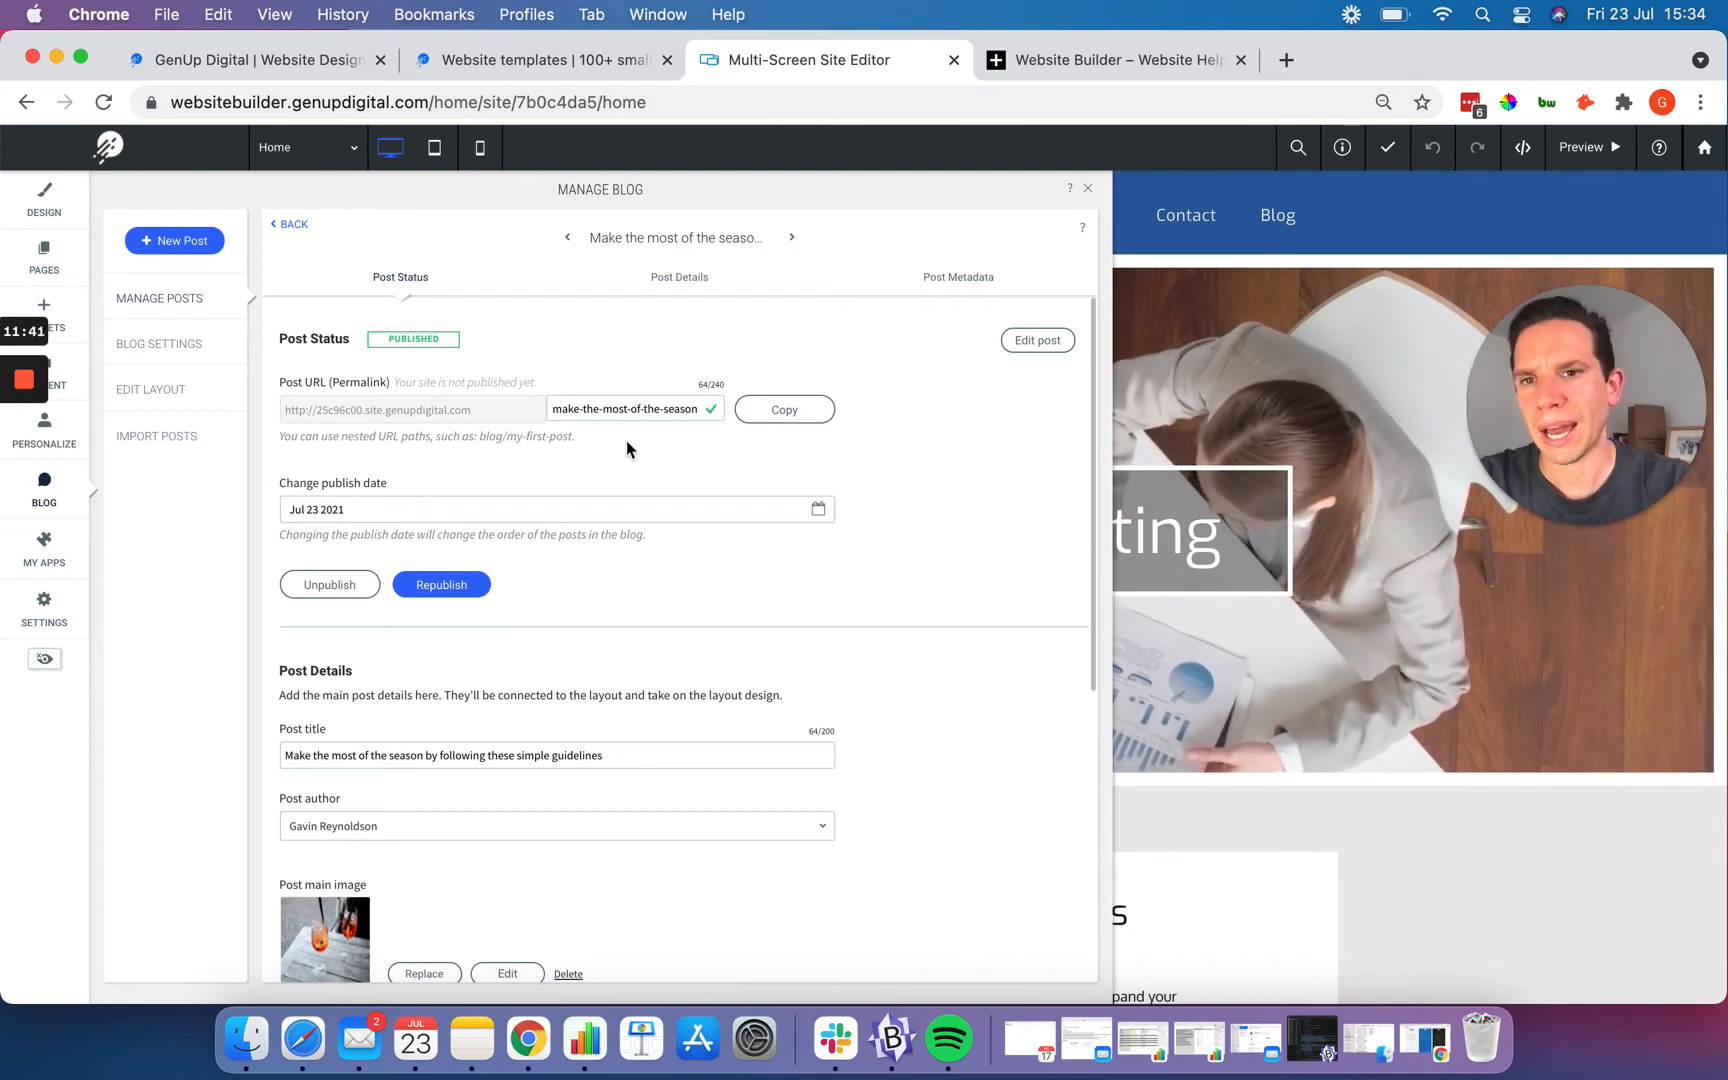
Step: Review the post's publish date, title, author, main image and metadata settings
{"action": "scroll", "coordinate": [626, 448], "scroll_direction": "down", "scroll_amount": 2}
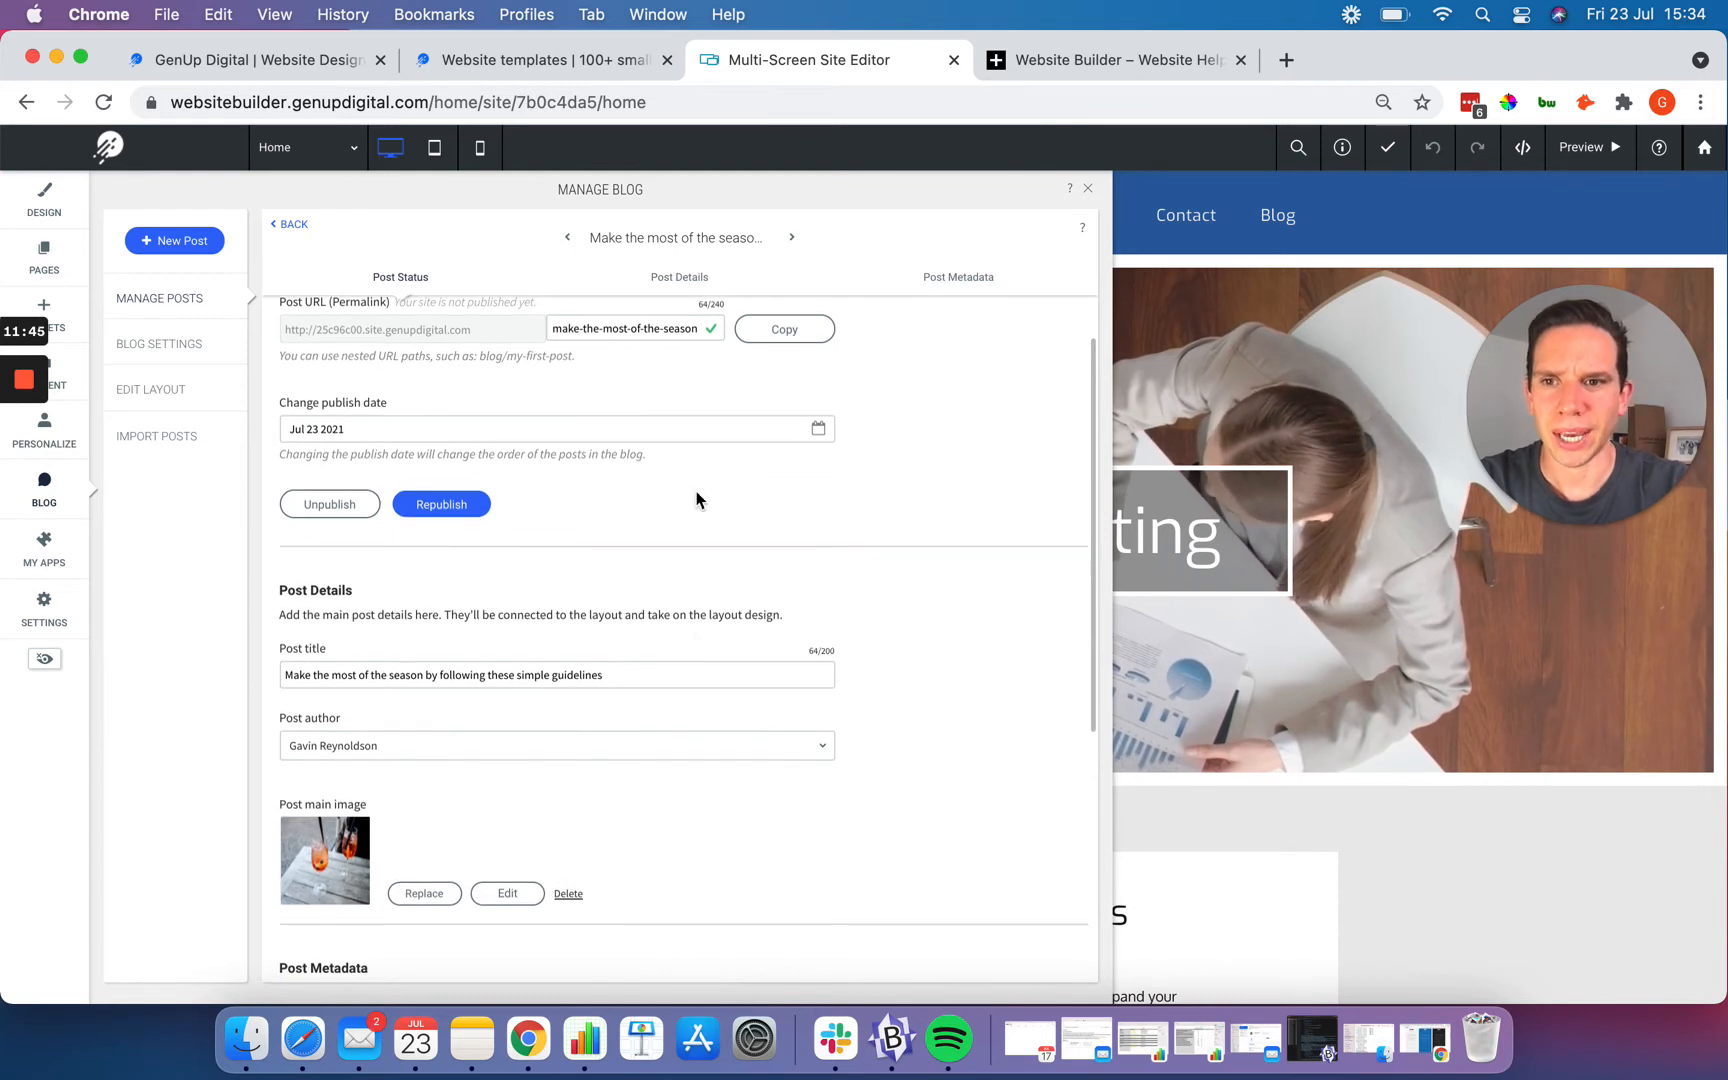
{"action": "scroll", "coordinate": [696, 500], "scroll_direction": "down", "scroll_amount": 5}
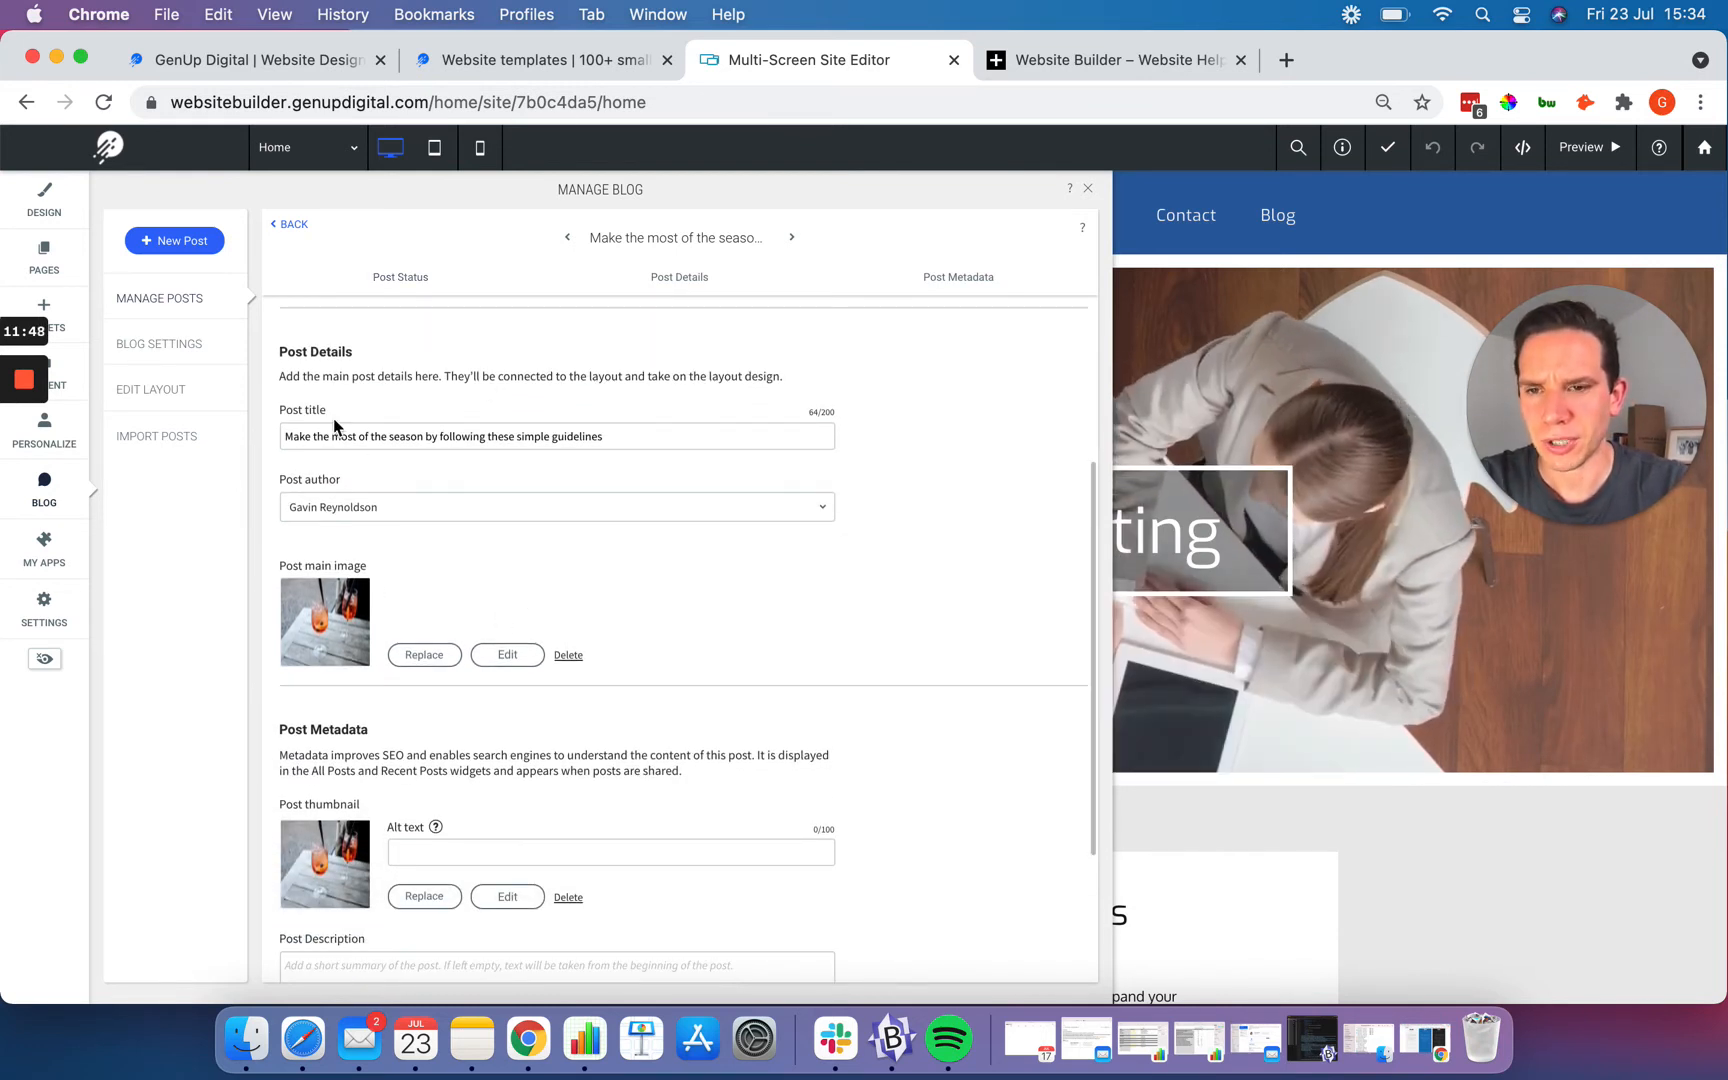
{"action": "scroll", "coordinate": [598, 531], "scroll_direction": "down", "scroll_amount": 3}
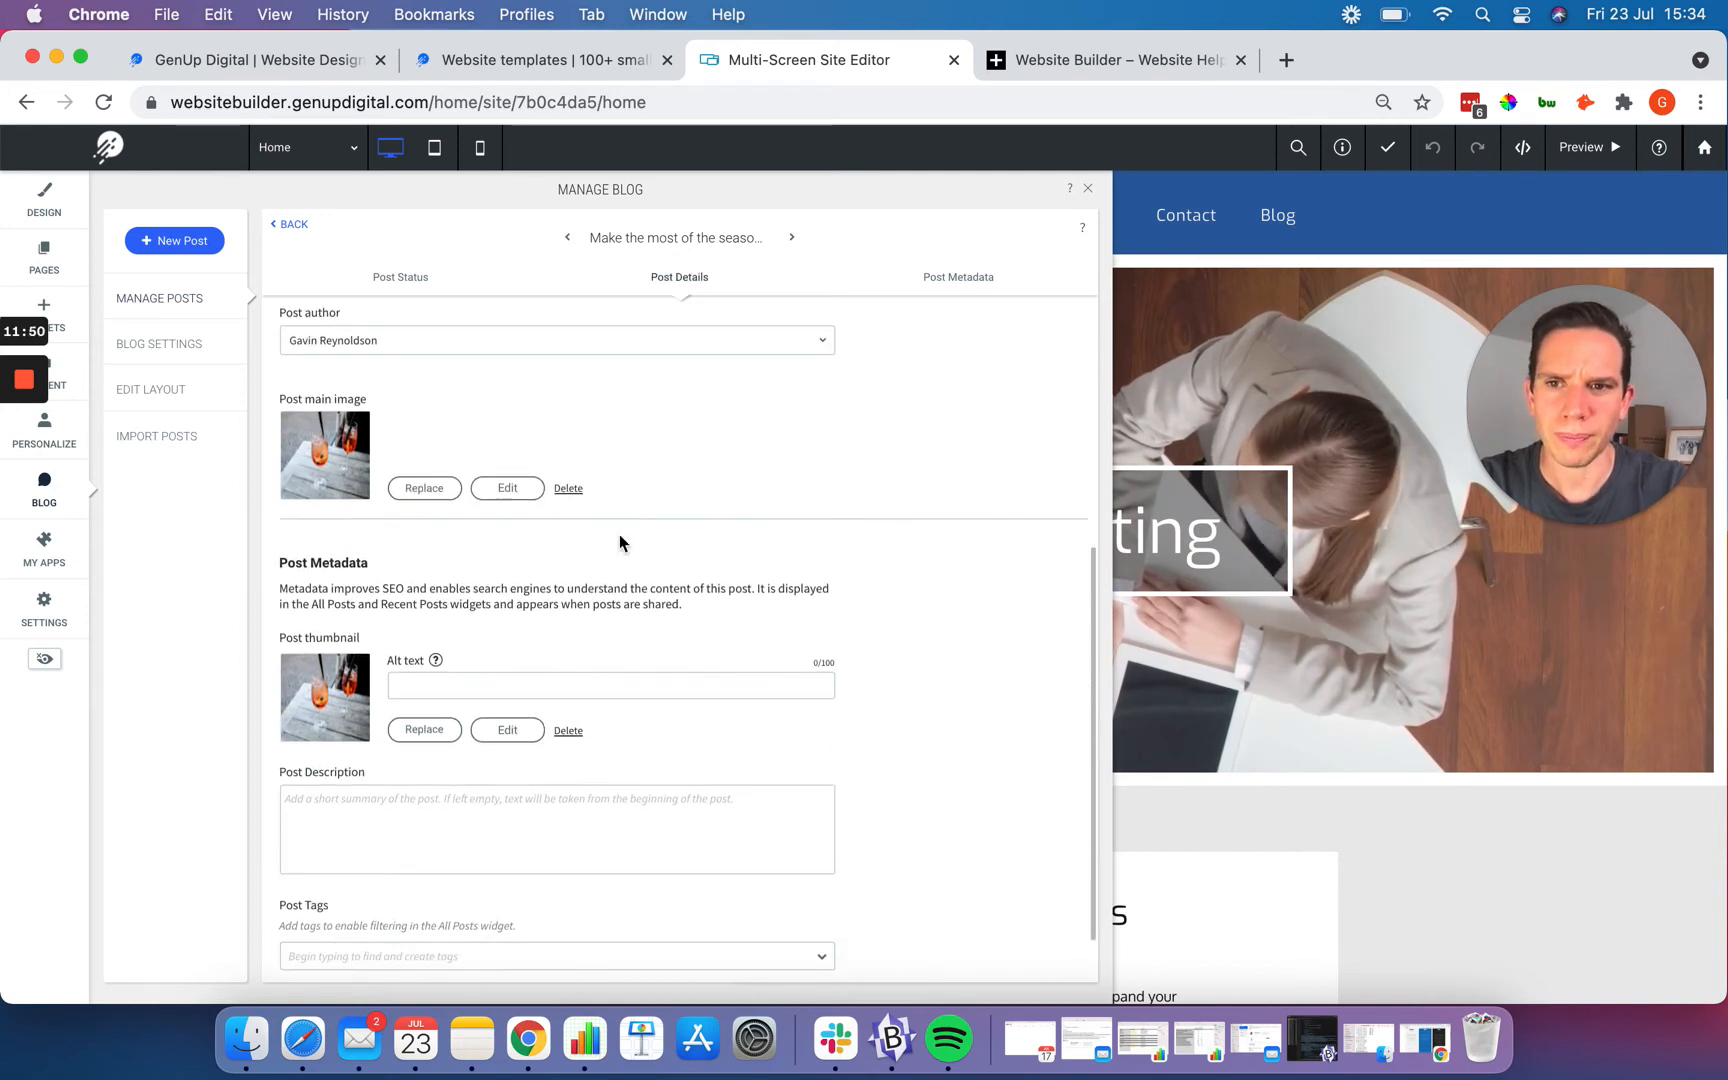
{"action": "scroll", "coordinate": [629, 532], "scroll_direction": "down", "scroll_amount": 4}
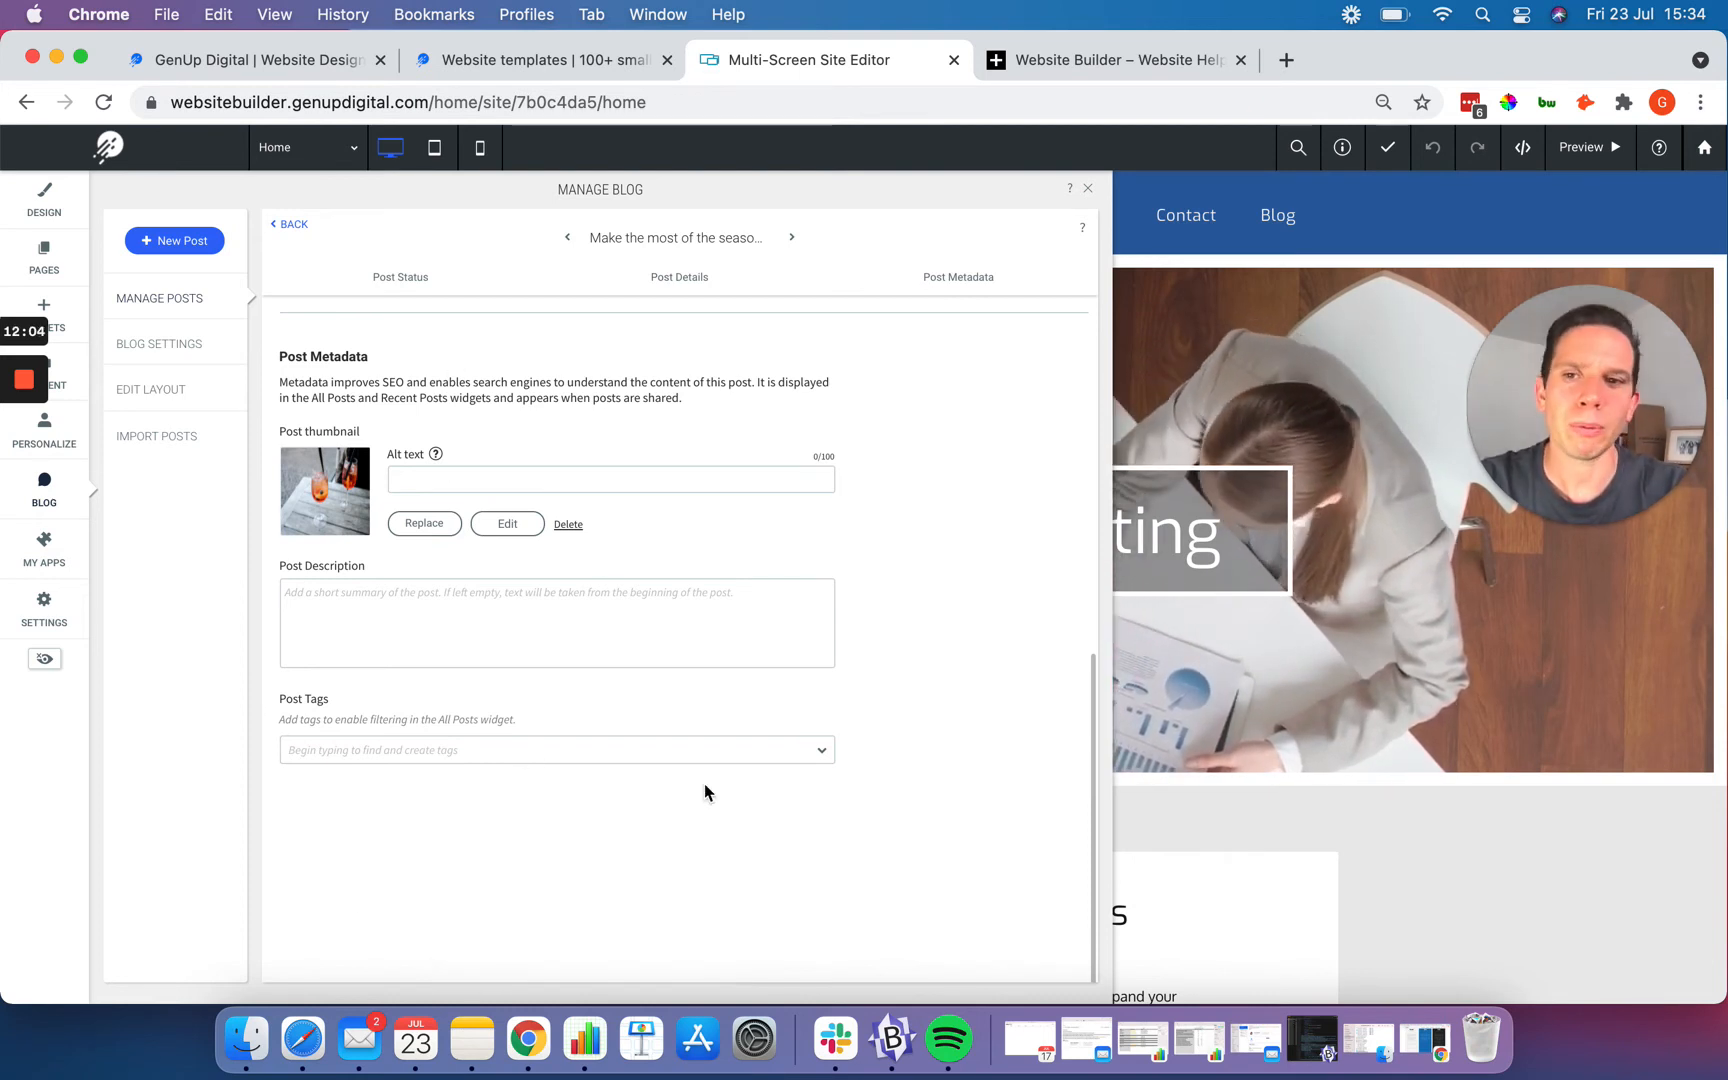
{"action": "scroll", "coordinate": [705, 792], "scroll_direction": "down", "scroll_amount": 1}
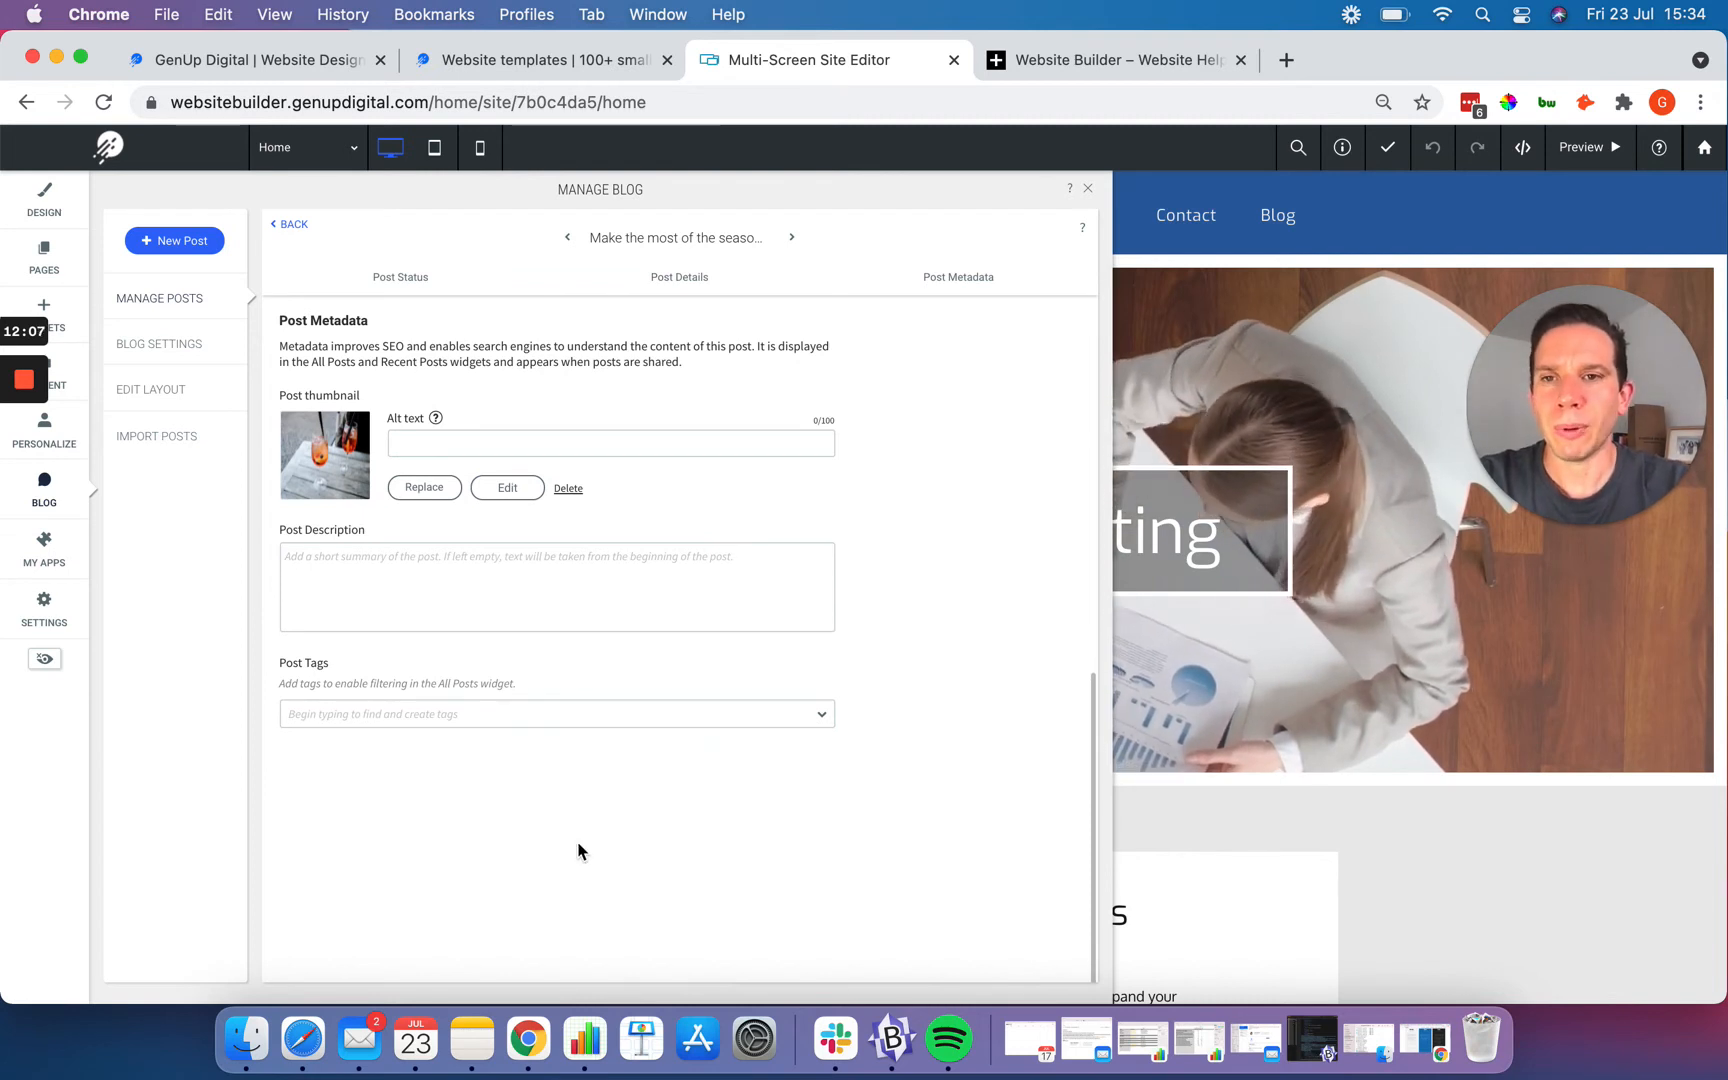
{"action": "scroll", "coordinate": [578, 851], "scroll_direction": "up", "scroll_amount": 1}
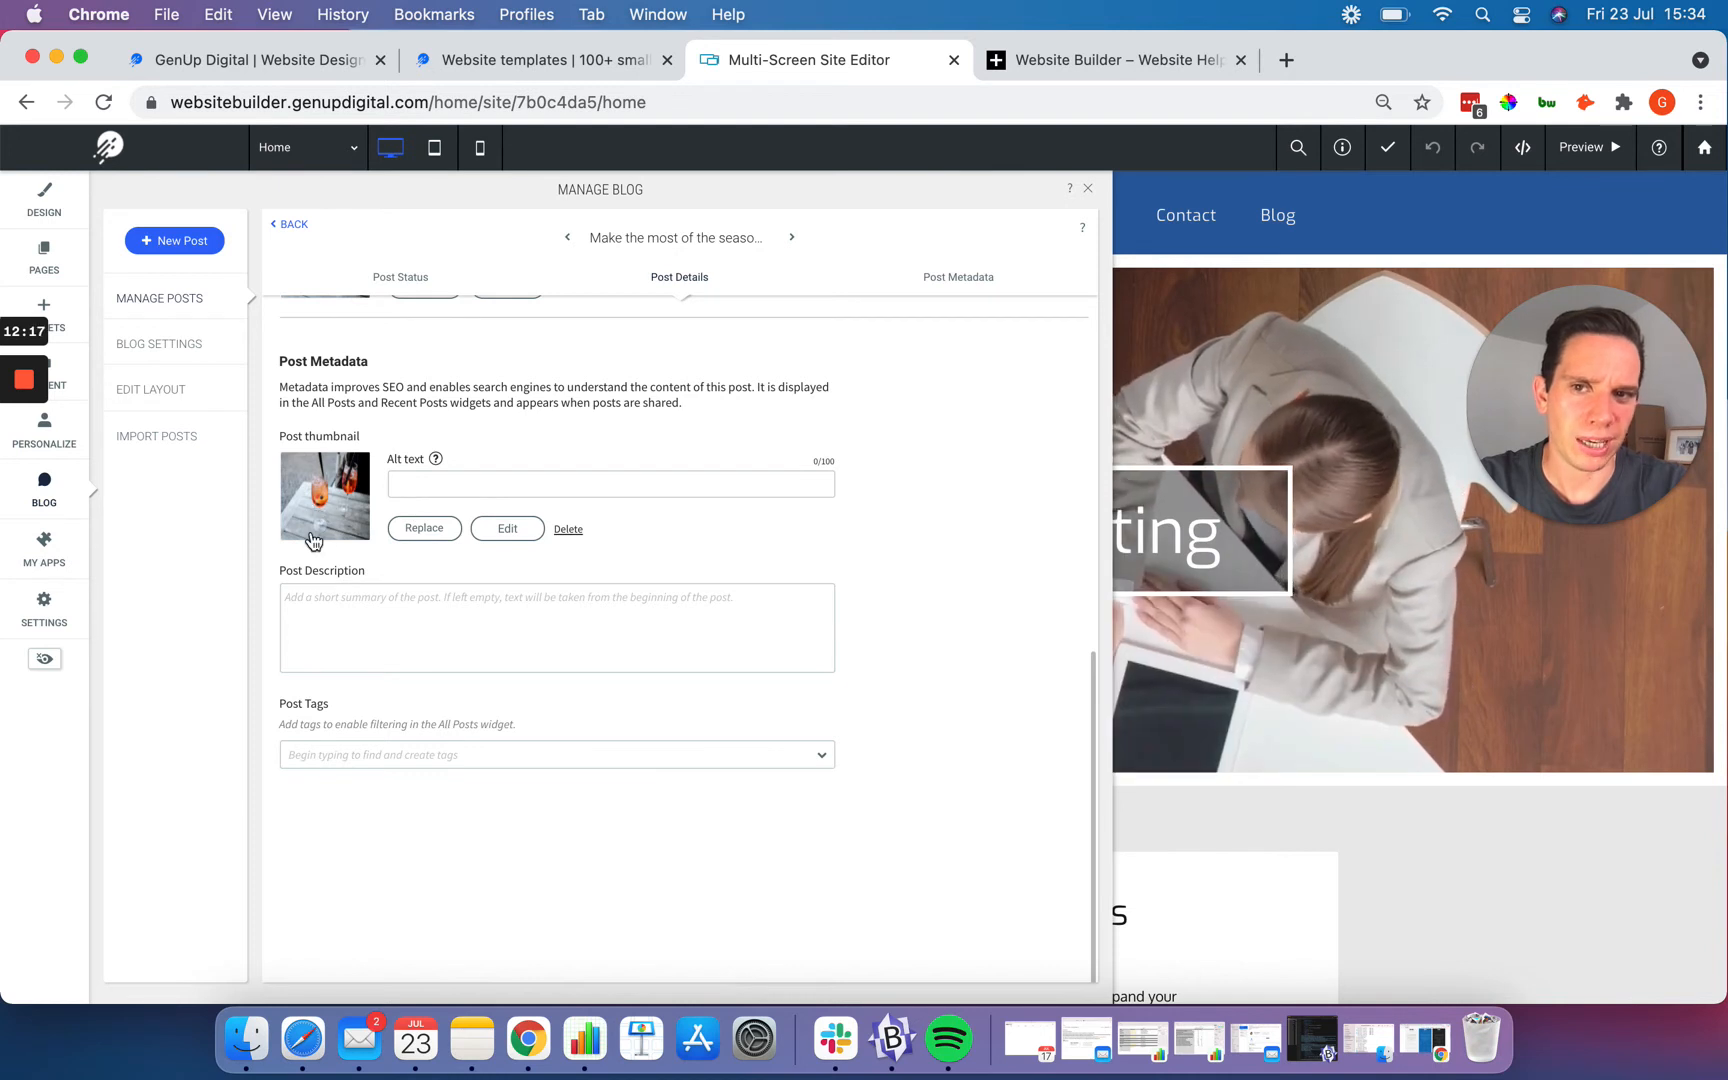
Step: Check the thumbnail alt text and post description fields, recheck the post details, and return to the post list
{"action": "left_click", "coordinate": [398, 484]}
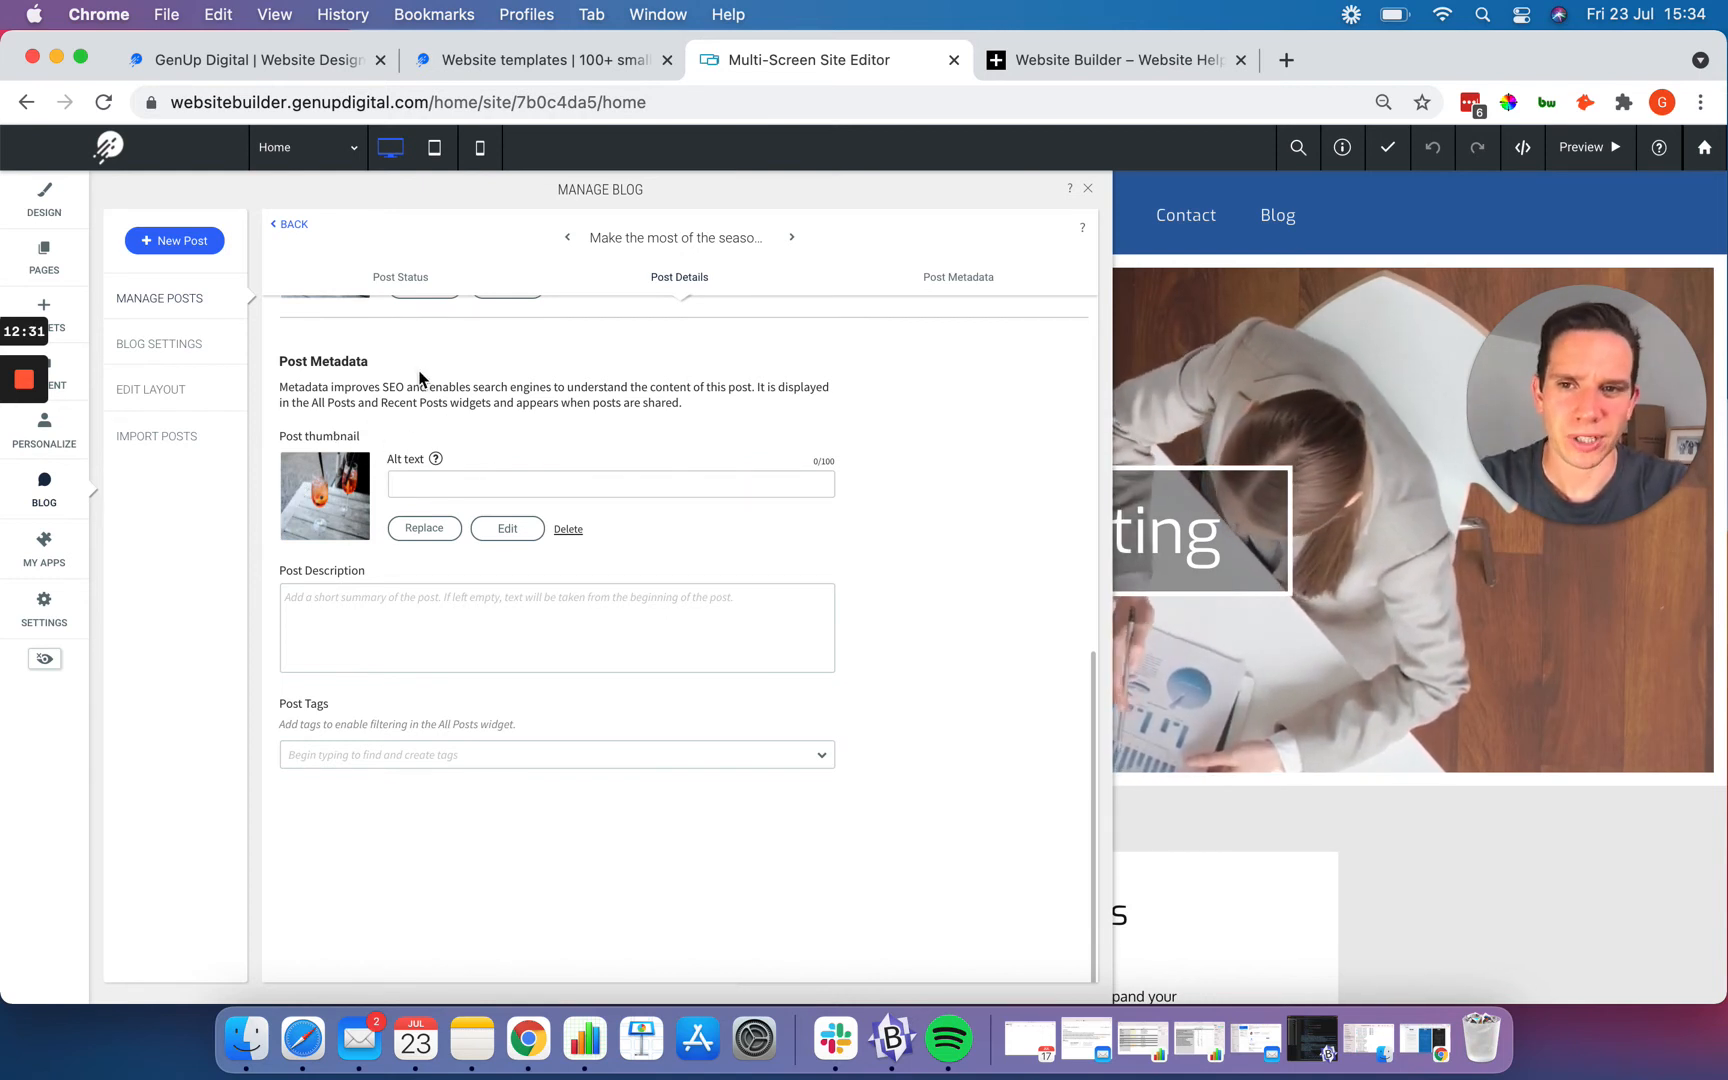
{"action": "left_click", "coordinate": [341, 609]}
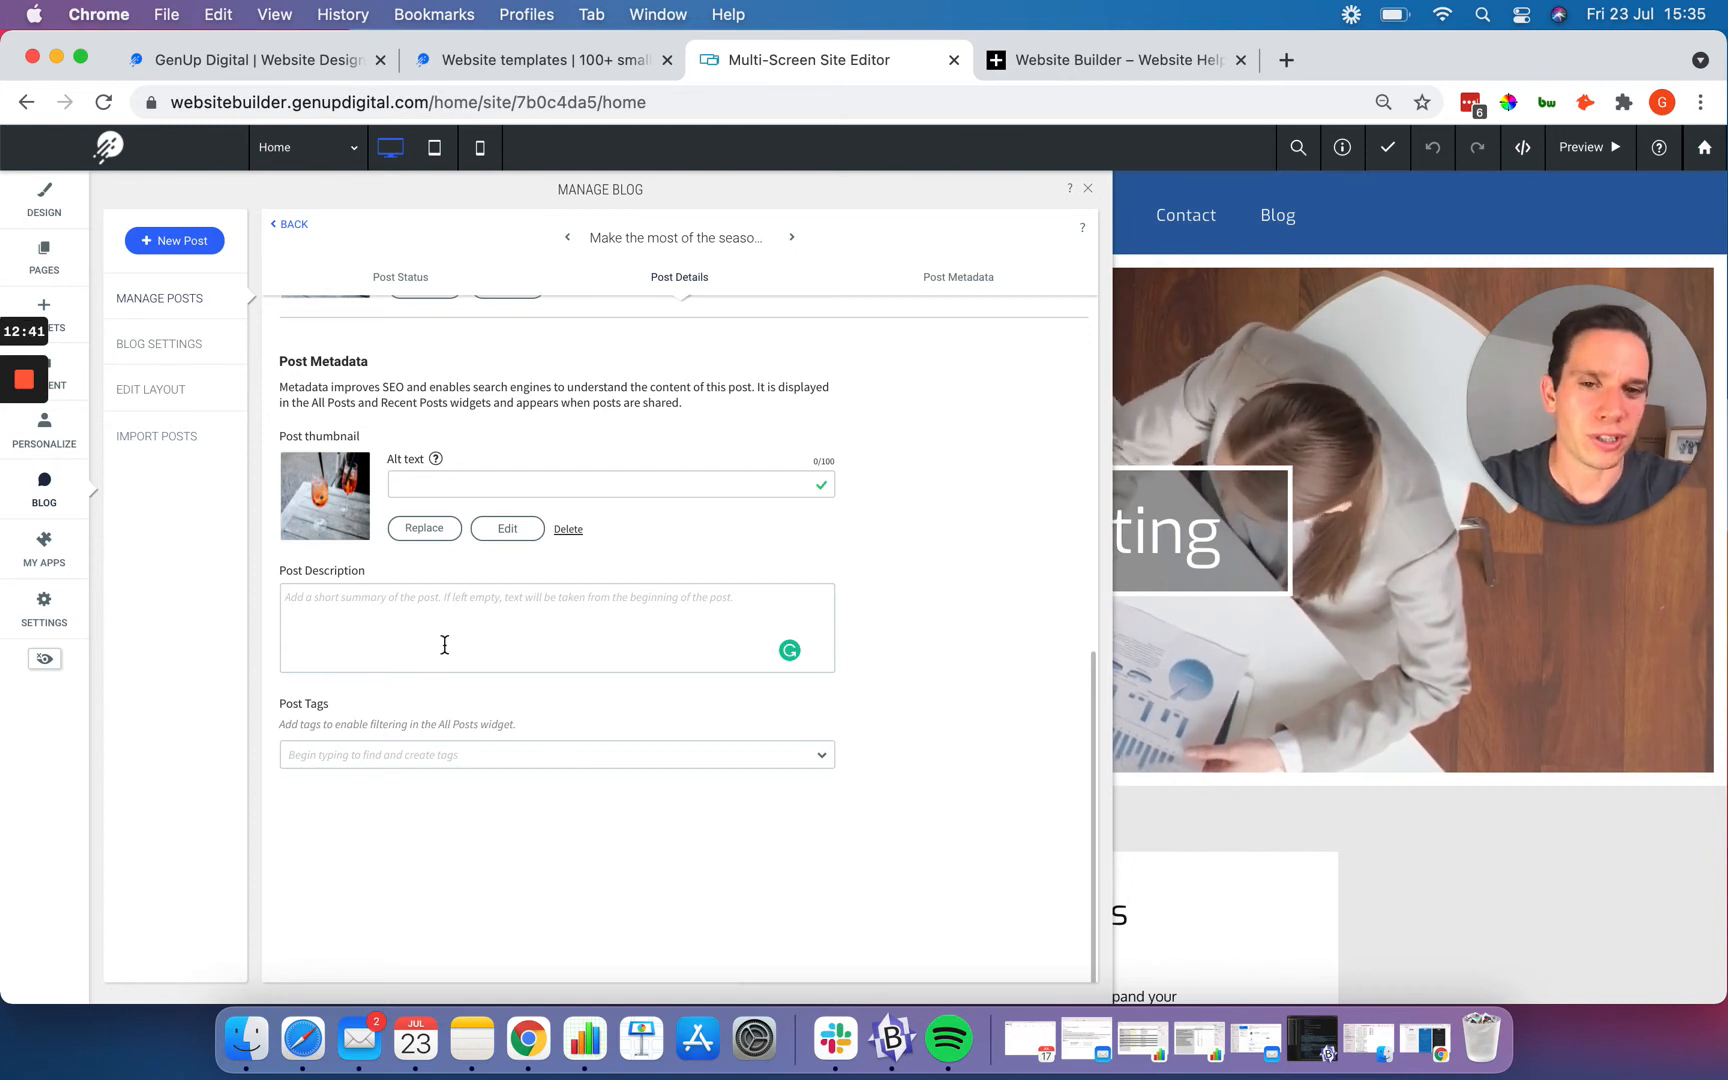
{"action": "scroll", "coordinate": [444, 644], "scroll_direction": "up", "scroll_amount": 5}
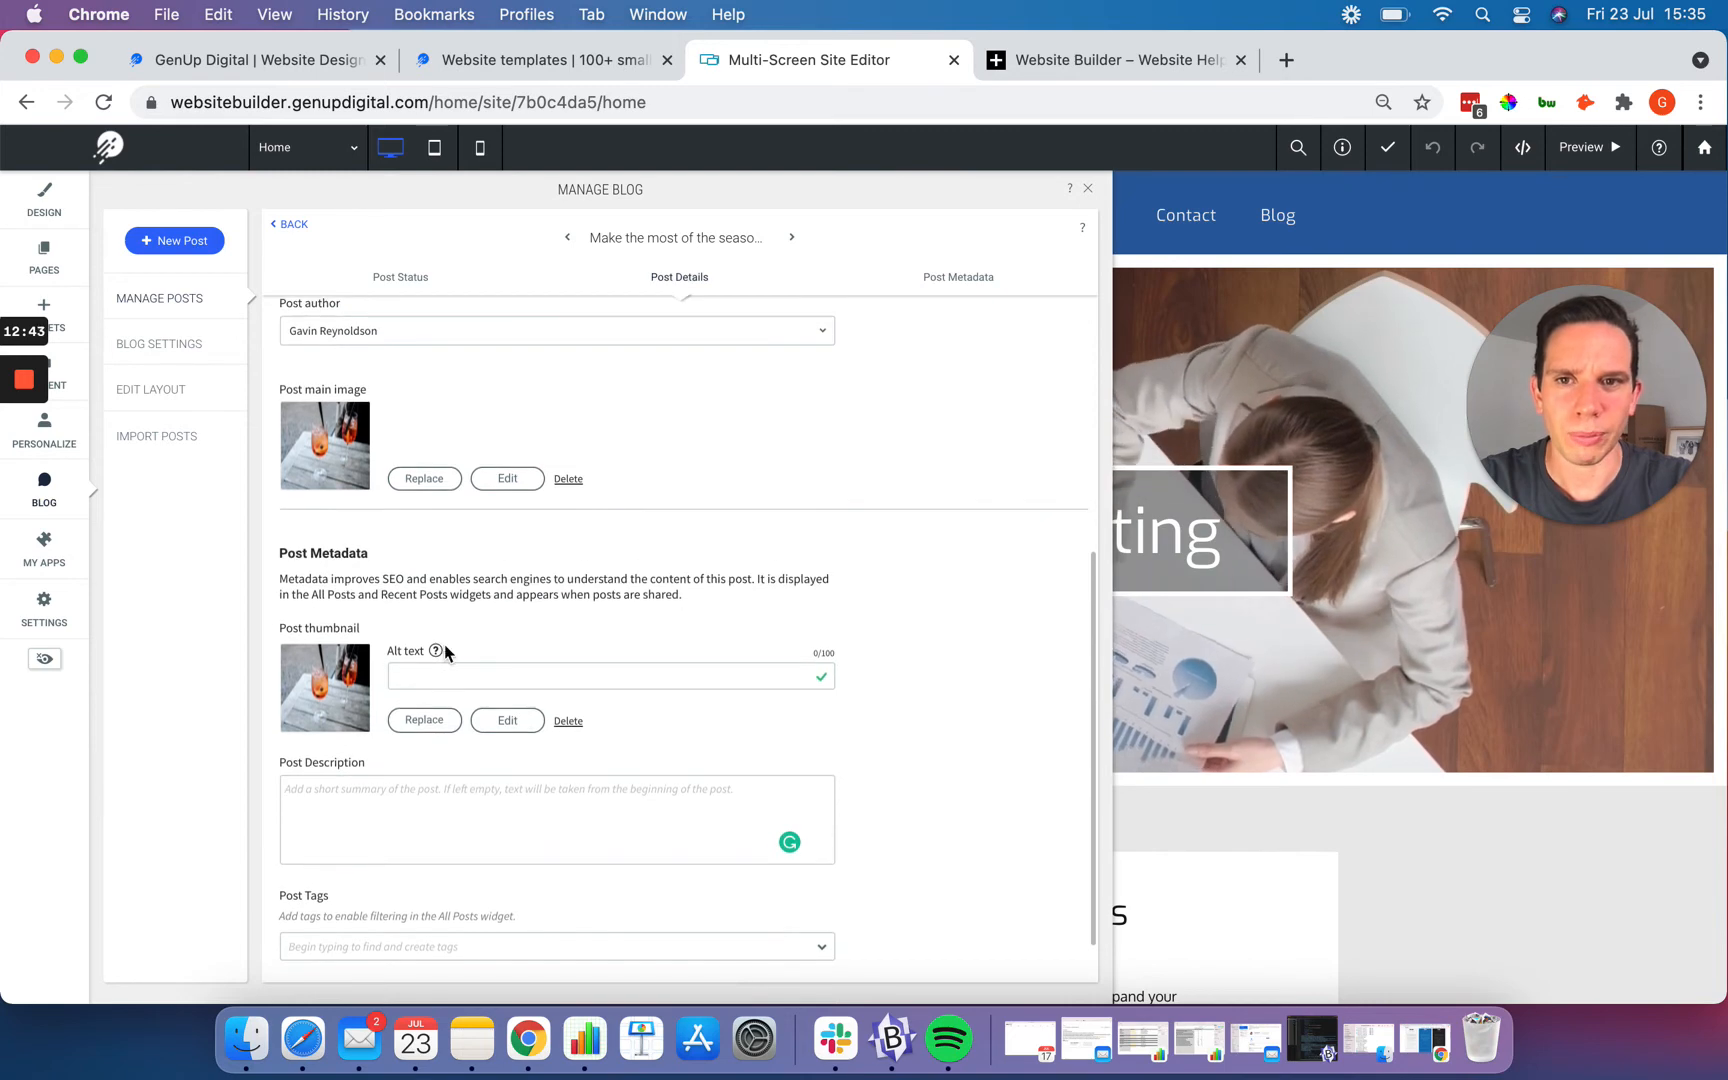
{"action": "scroll", "coordinate": [444, 644], "scroll_direction": "down", "scroll_amount": 6}
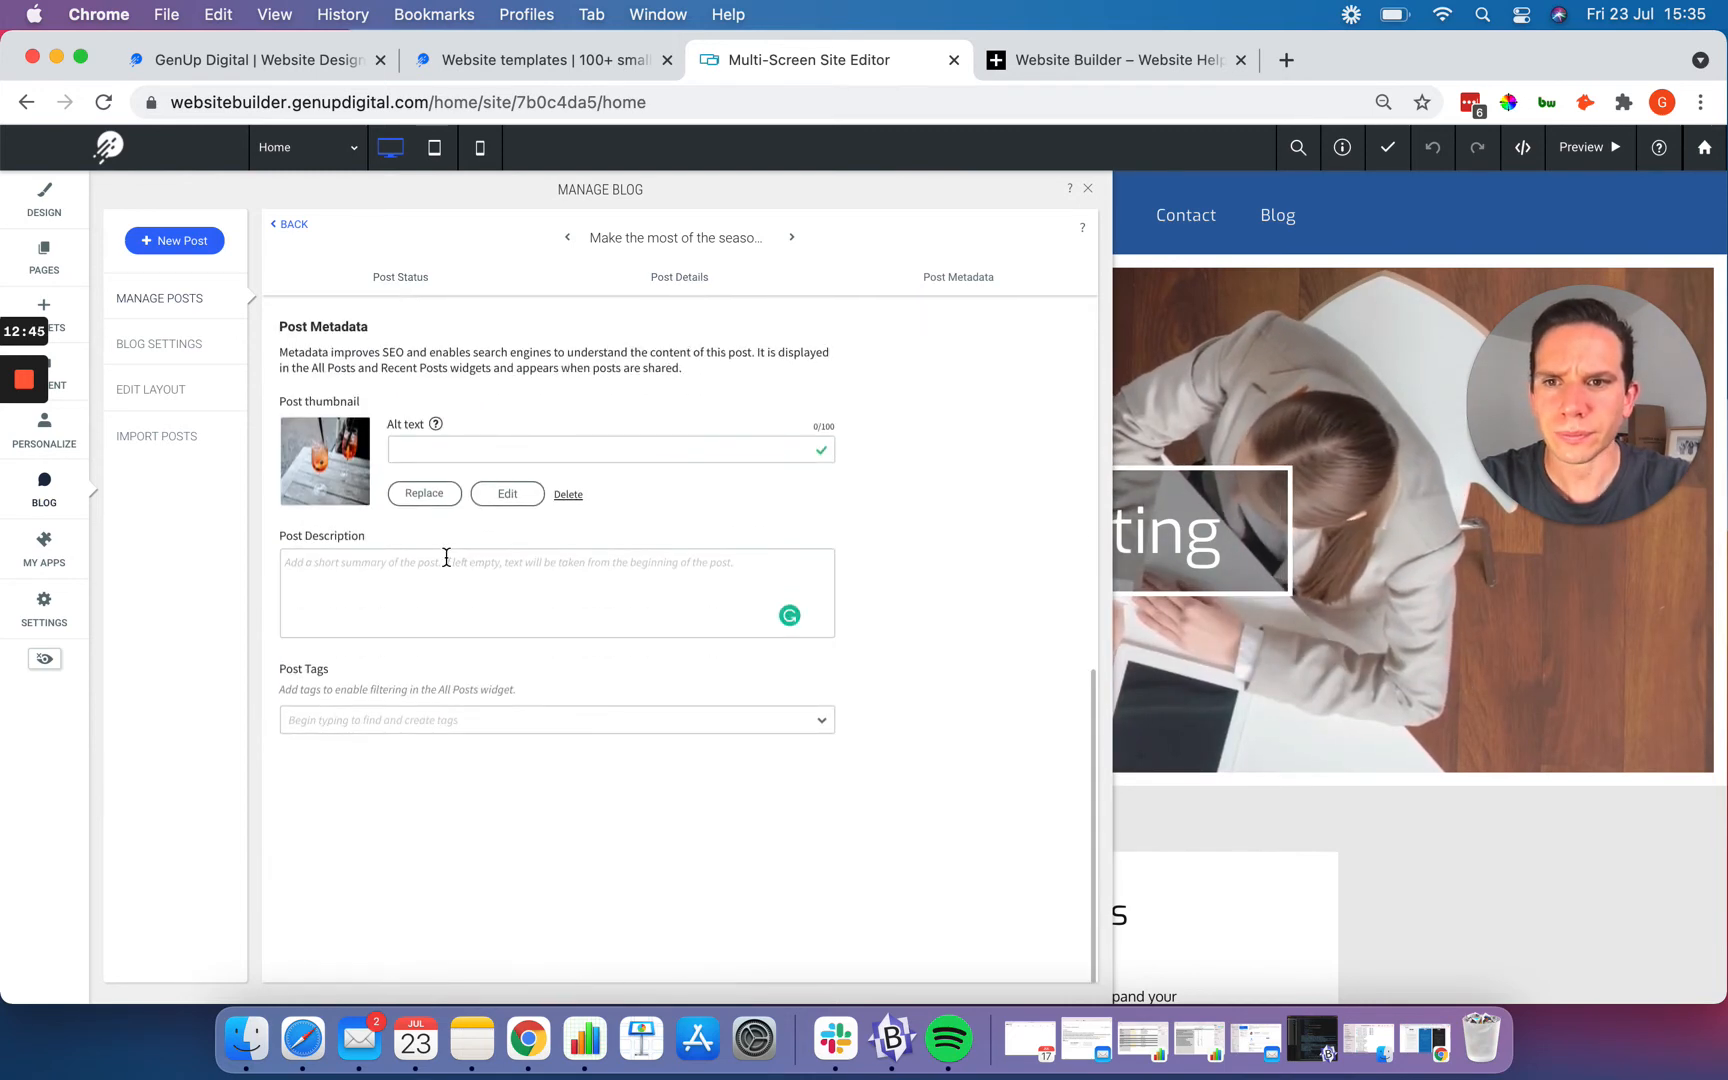
{"action": "scroll", "coordinate": [446, 560], "scroll_direction": "up", "scroll_amount": 4}
{"action": "left_click", "coordinate": [690, 281]}
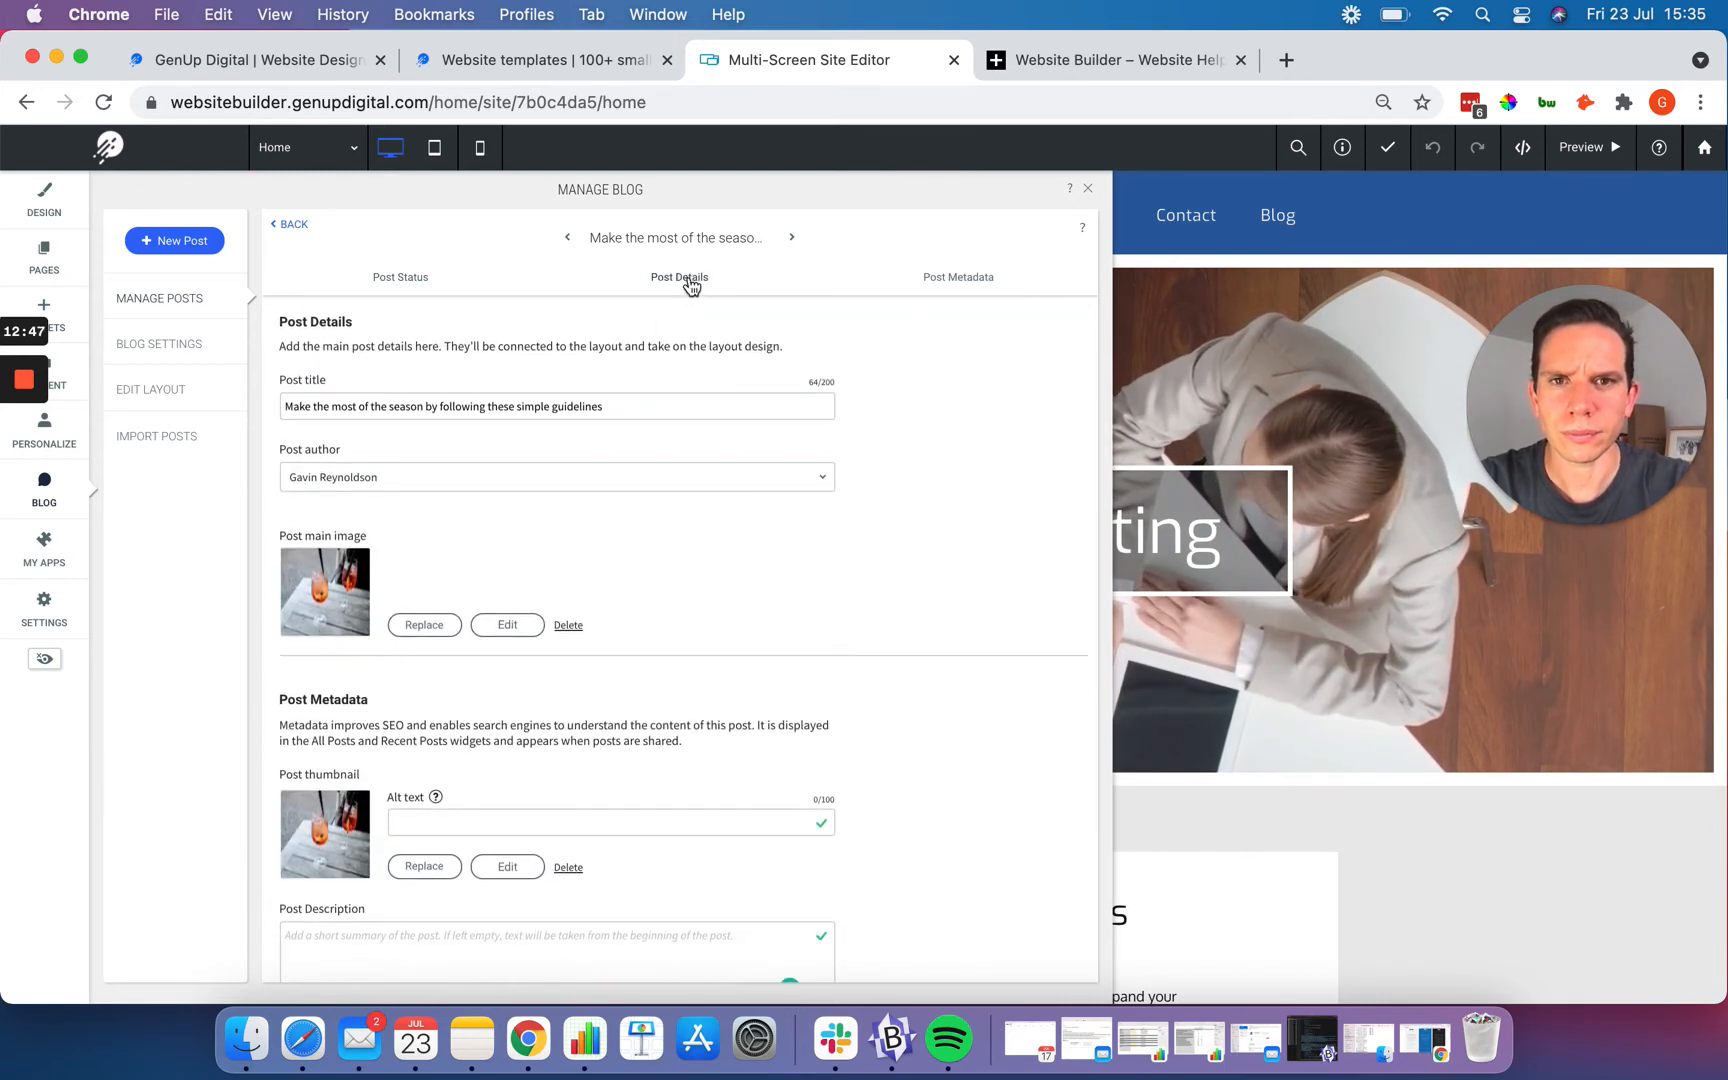
{"action": "left_click", "coordinate": [294, 225]}
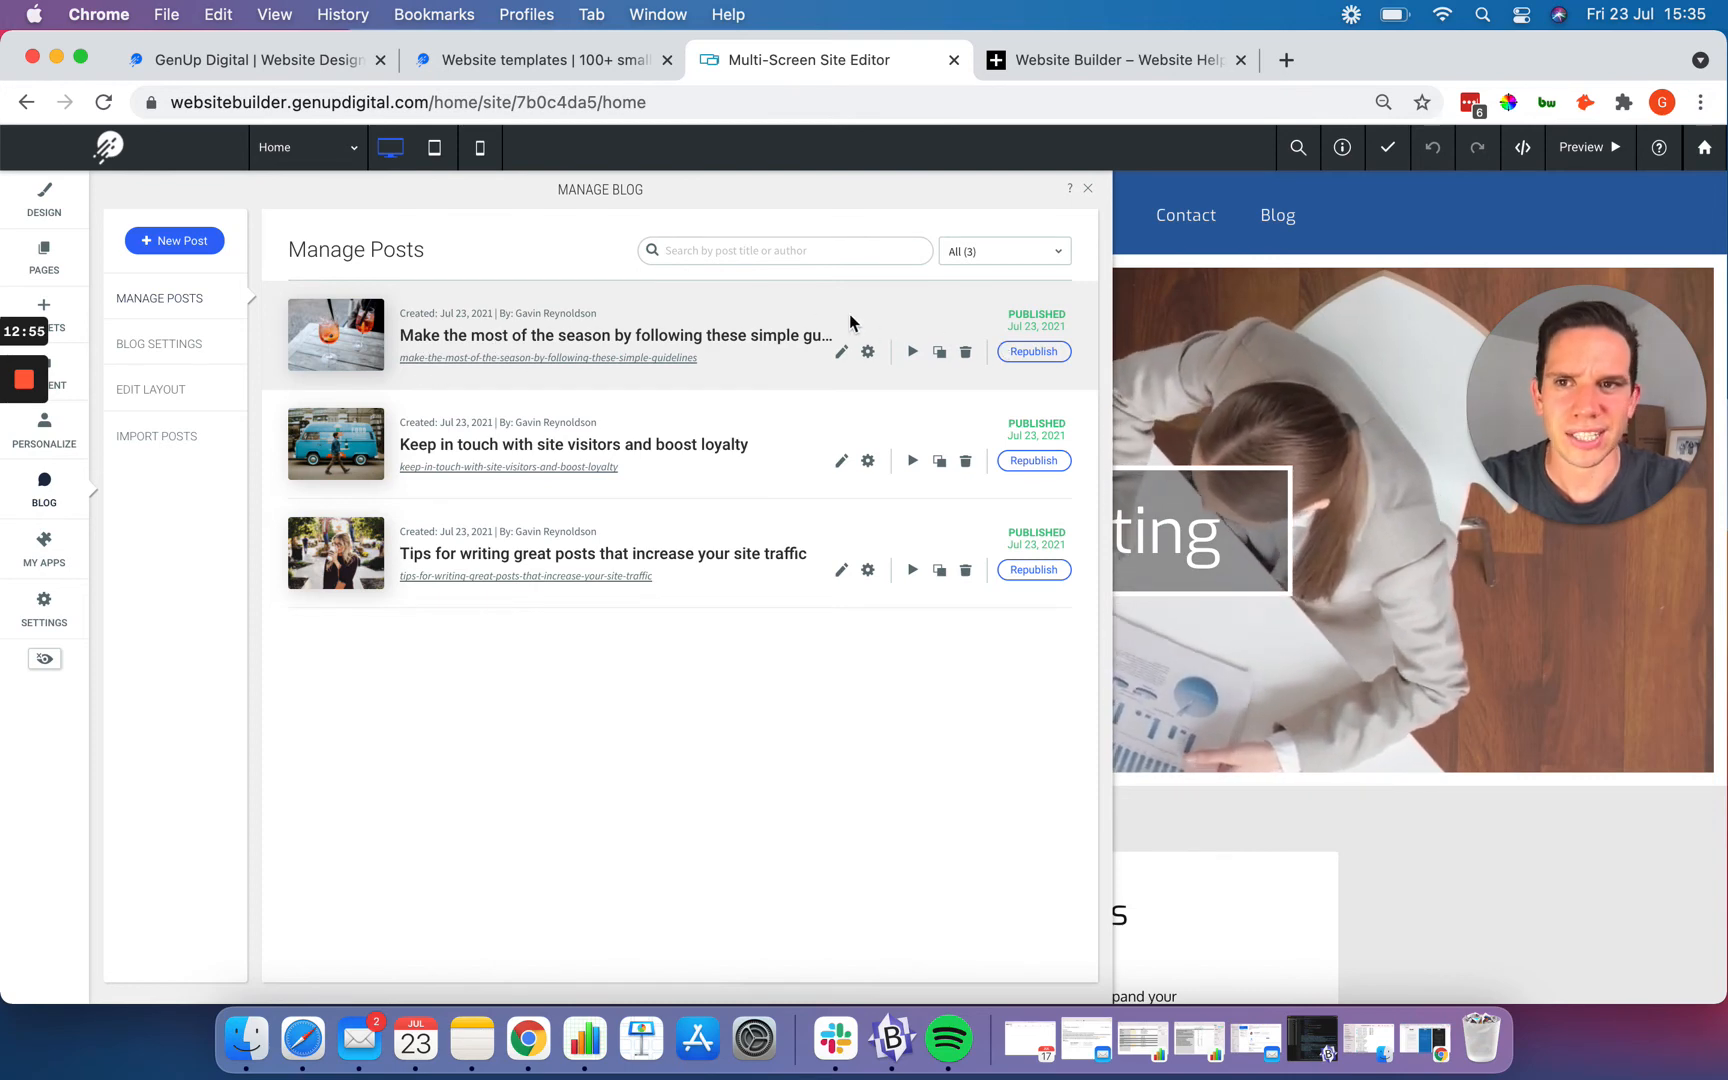
Step: Start a new blog post titled "Consulting 101" and enter the author's first name as post author
{"action": "left_click", "coordinate": [168, 246]}
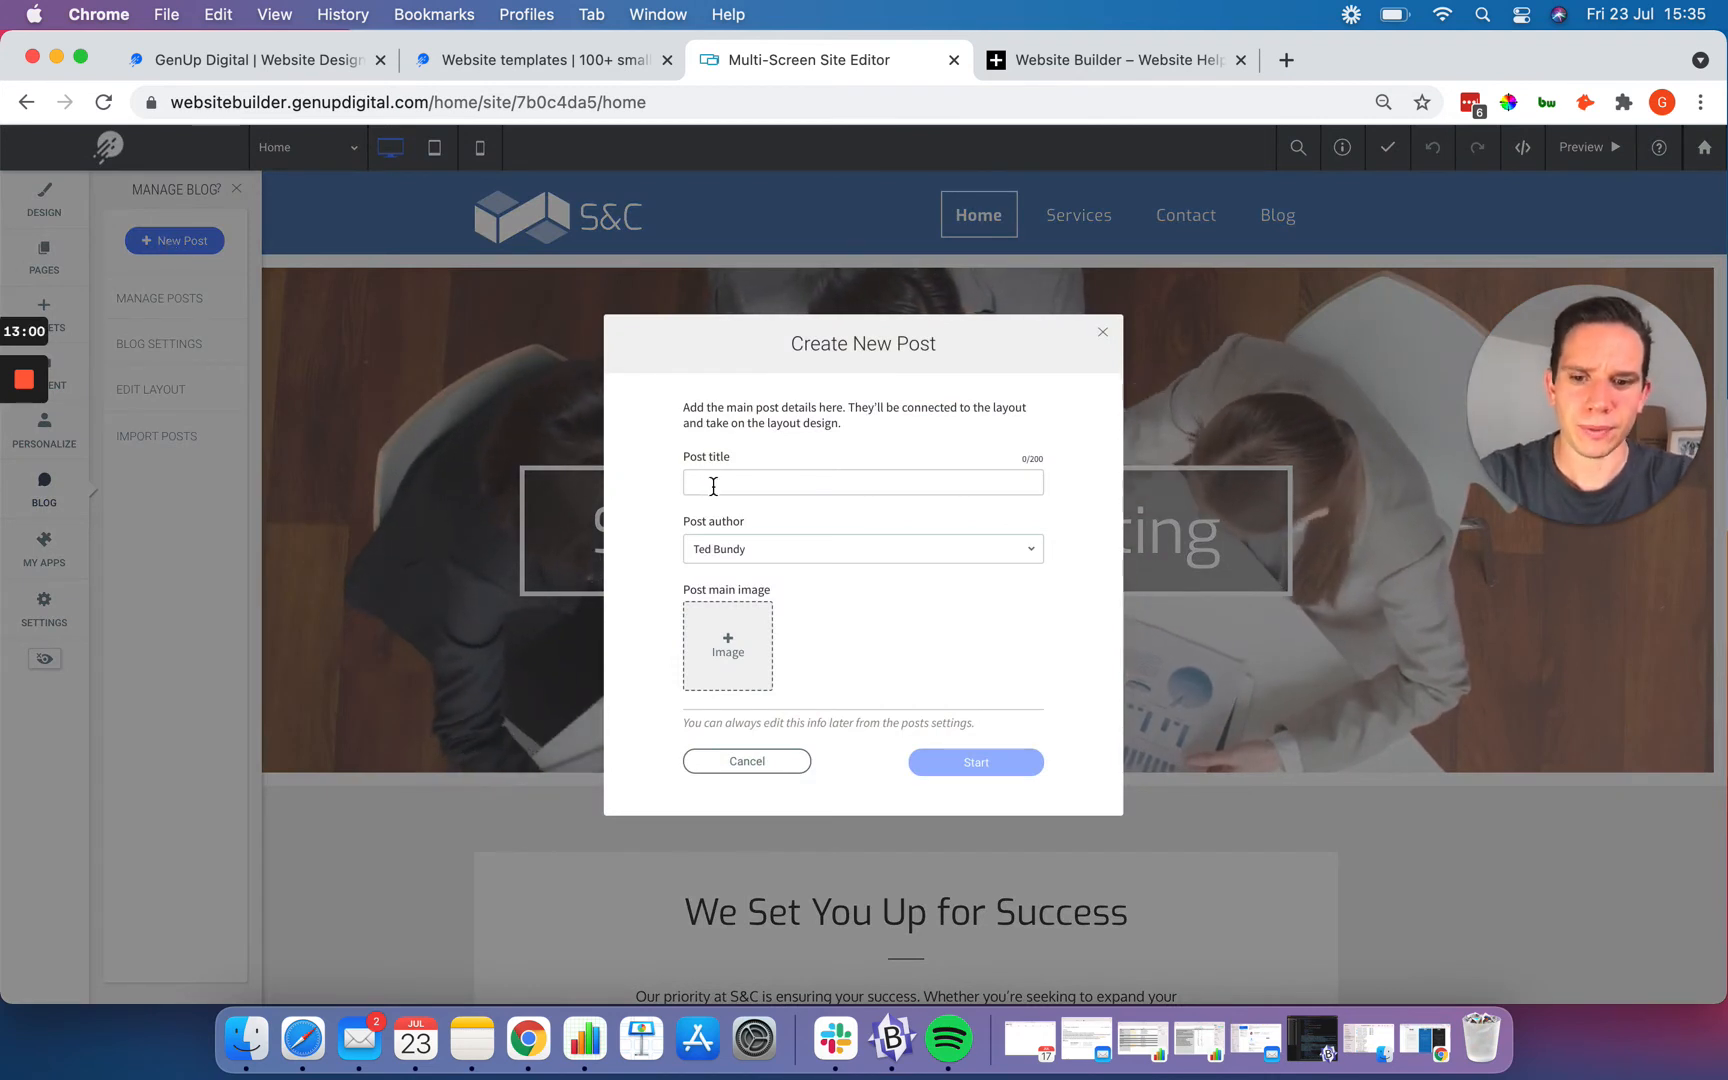
{"action": "type", "text": "Cons"}
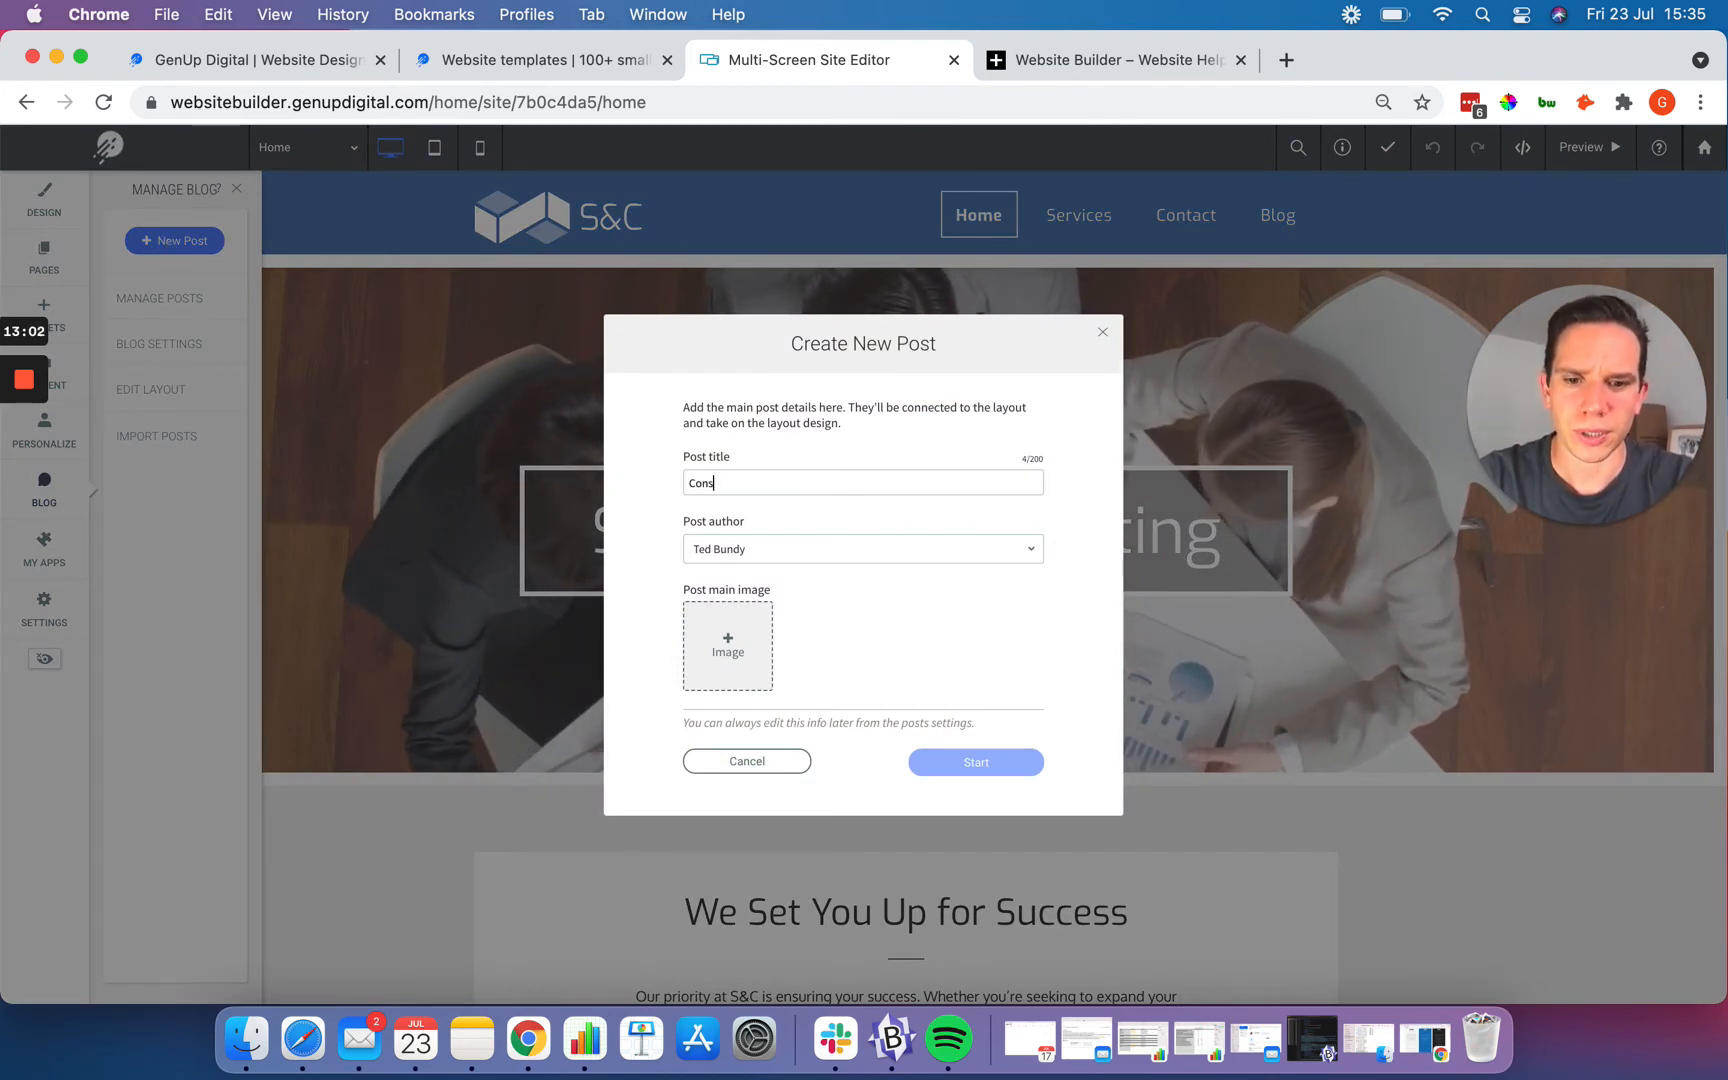
{"action": "type", "text": "ulting 101"}
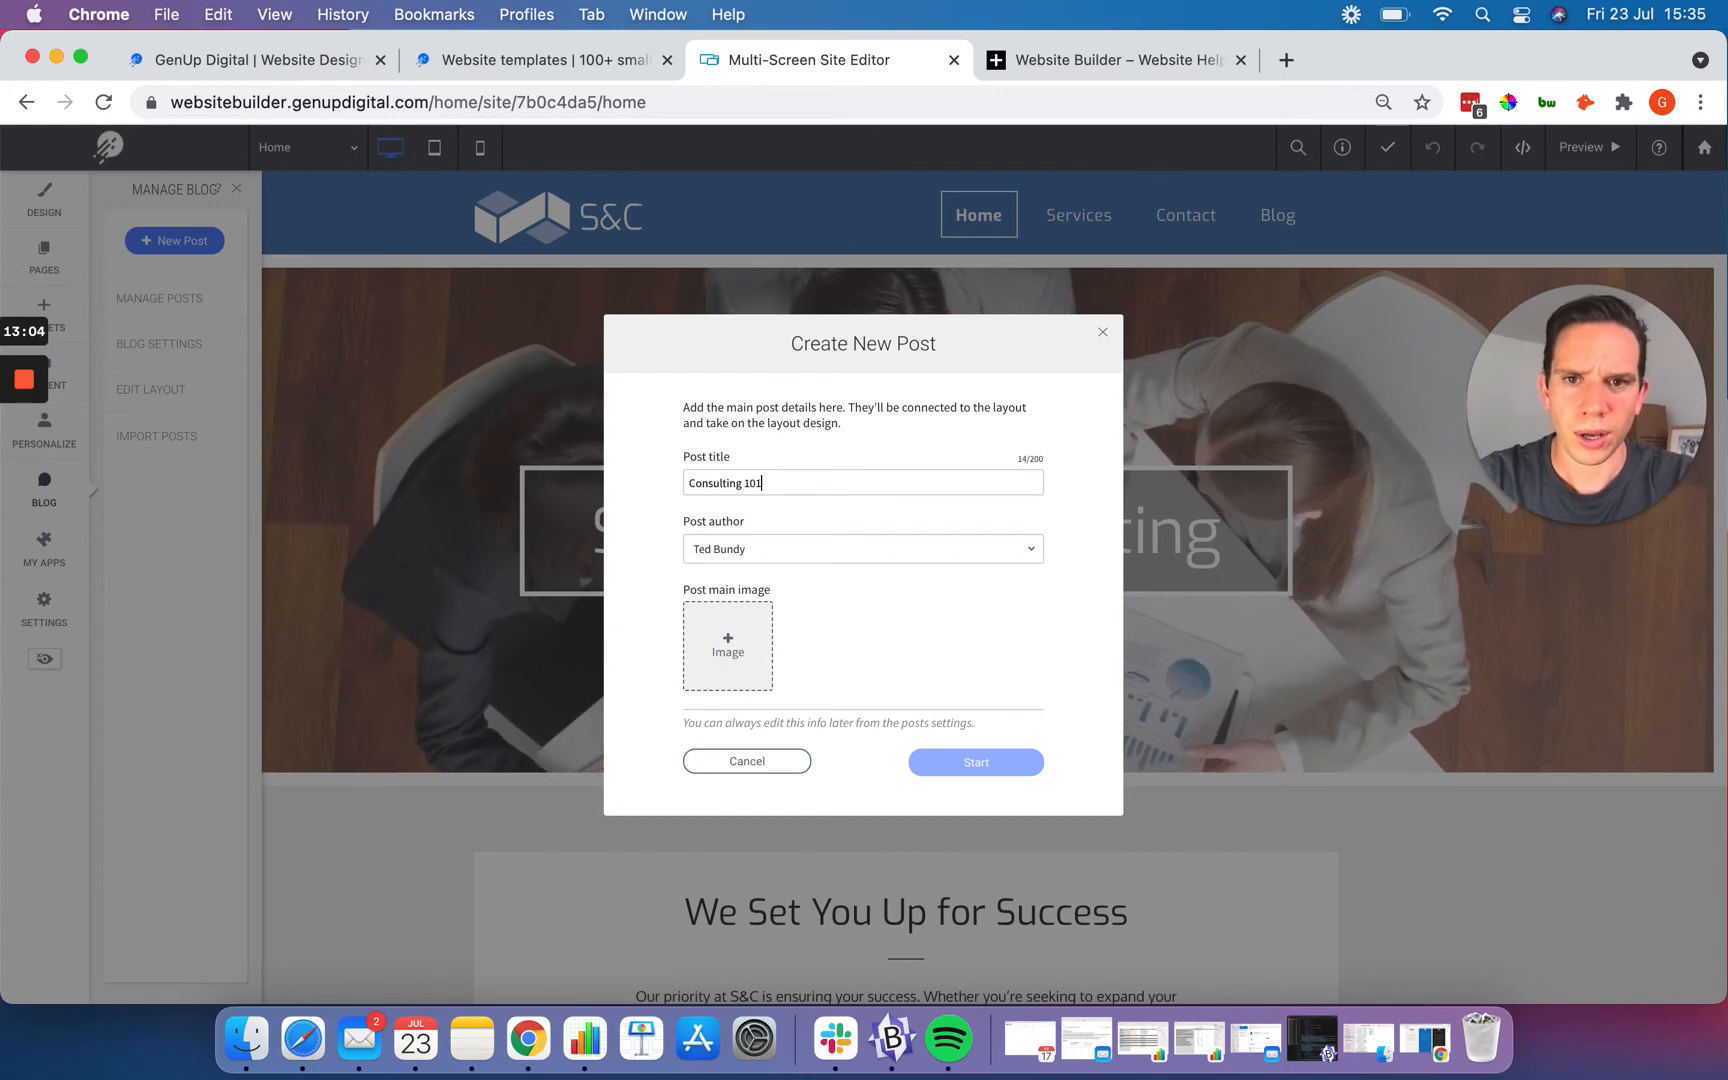
{"action": "left_click", "coordinate": [775, 548]}
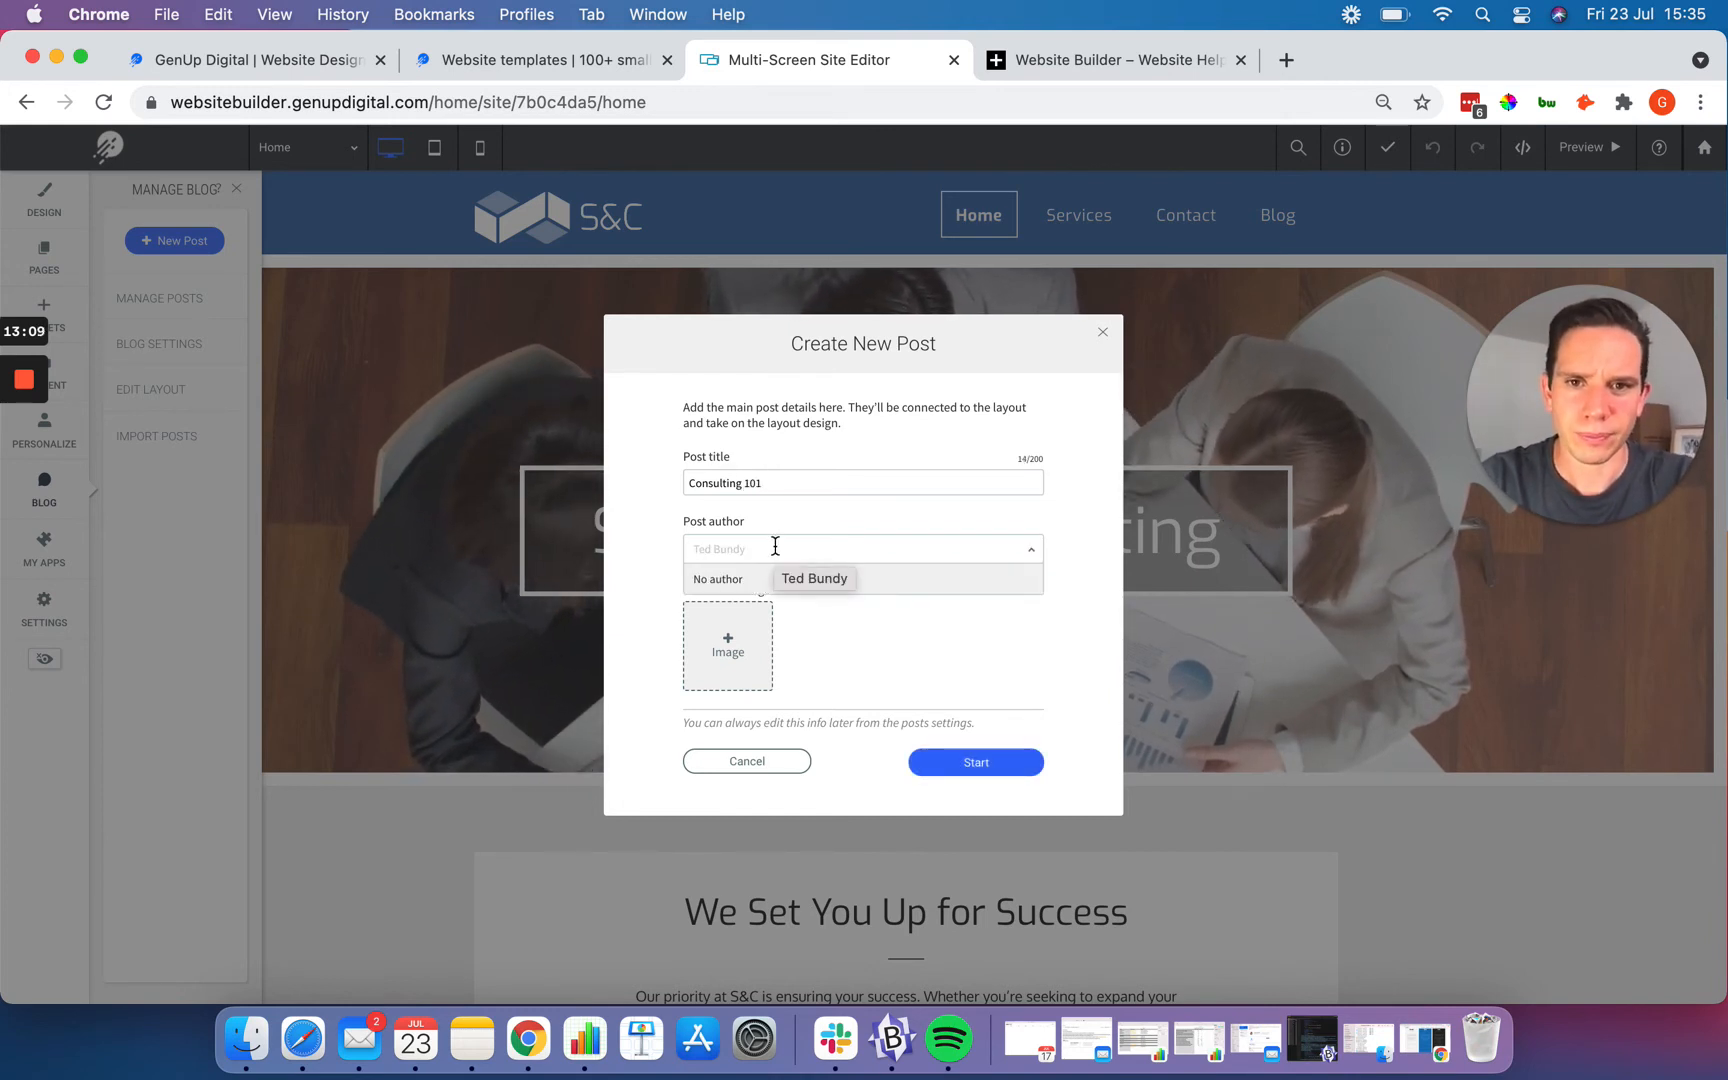
{"action": "type", "text": "Gavin"}
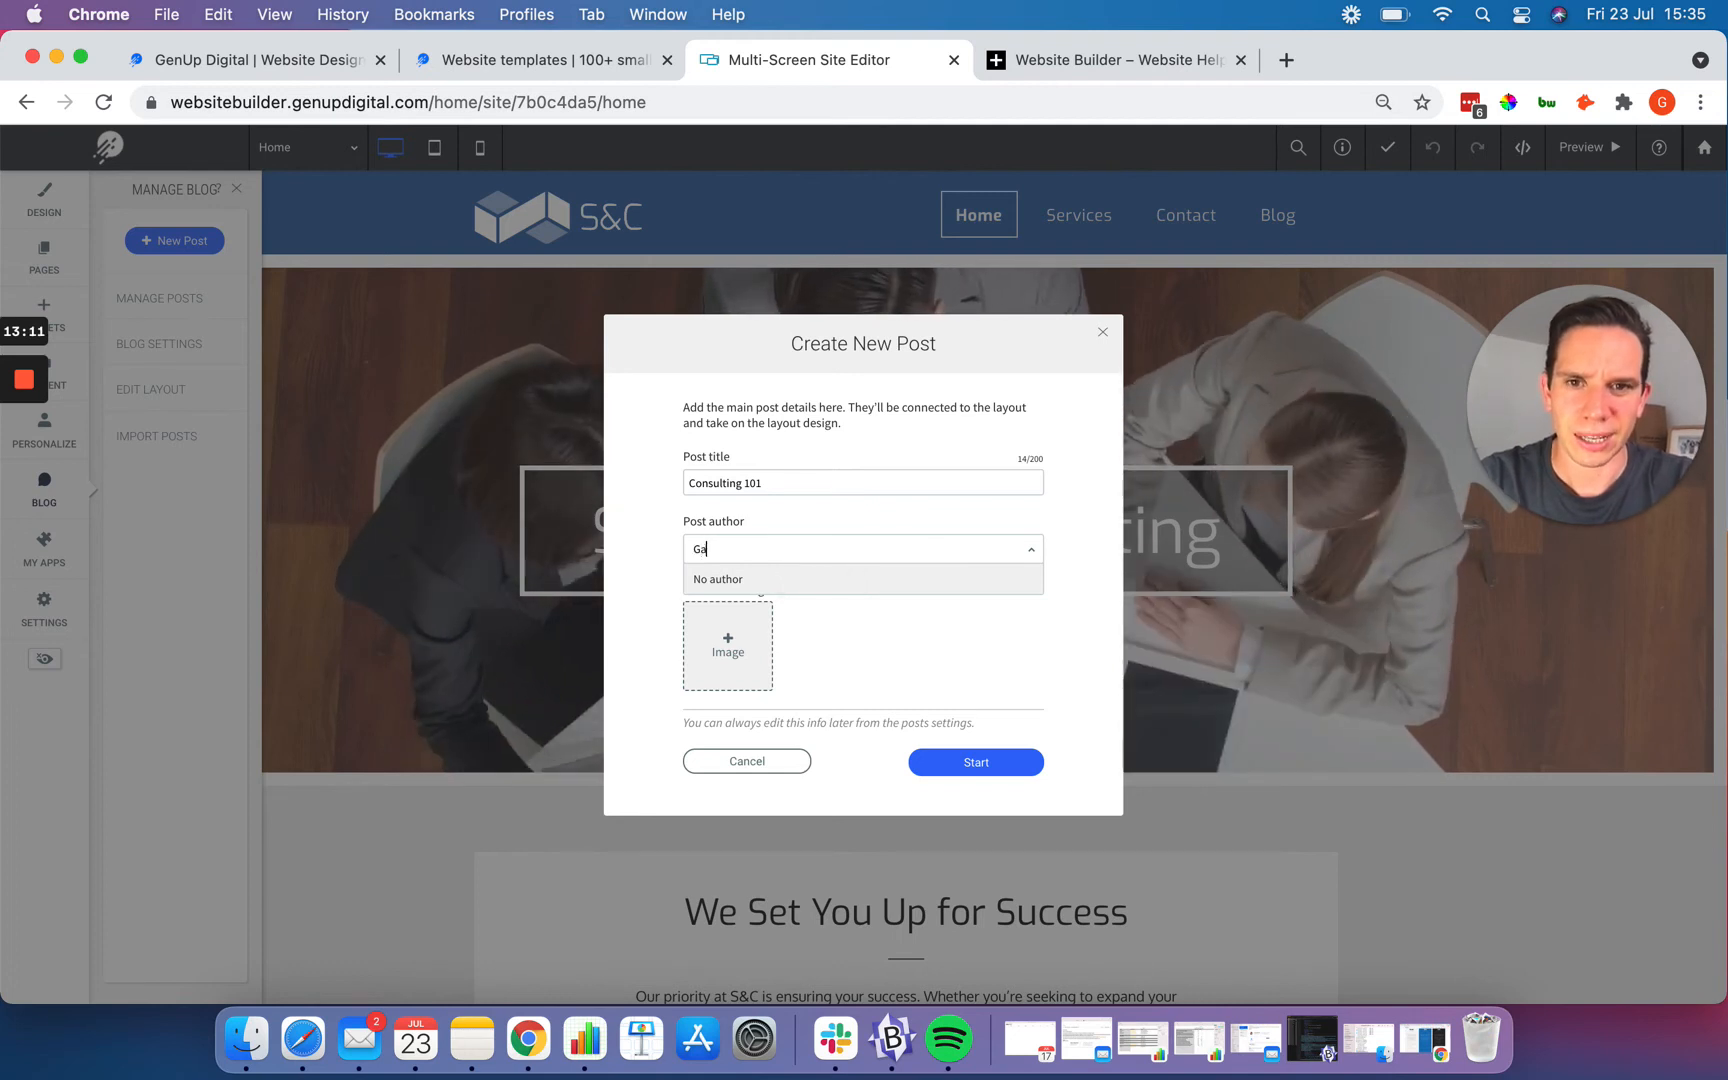
{"action": "key", "text": "Return"}
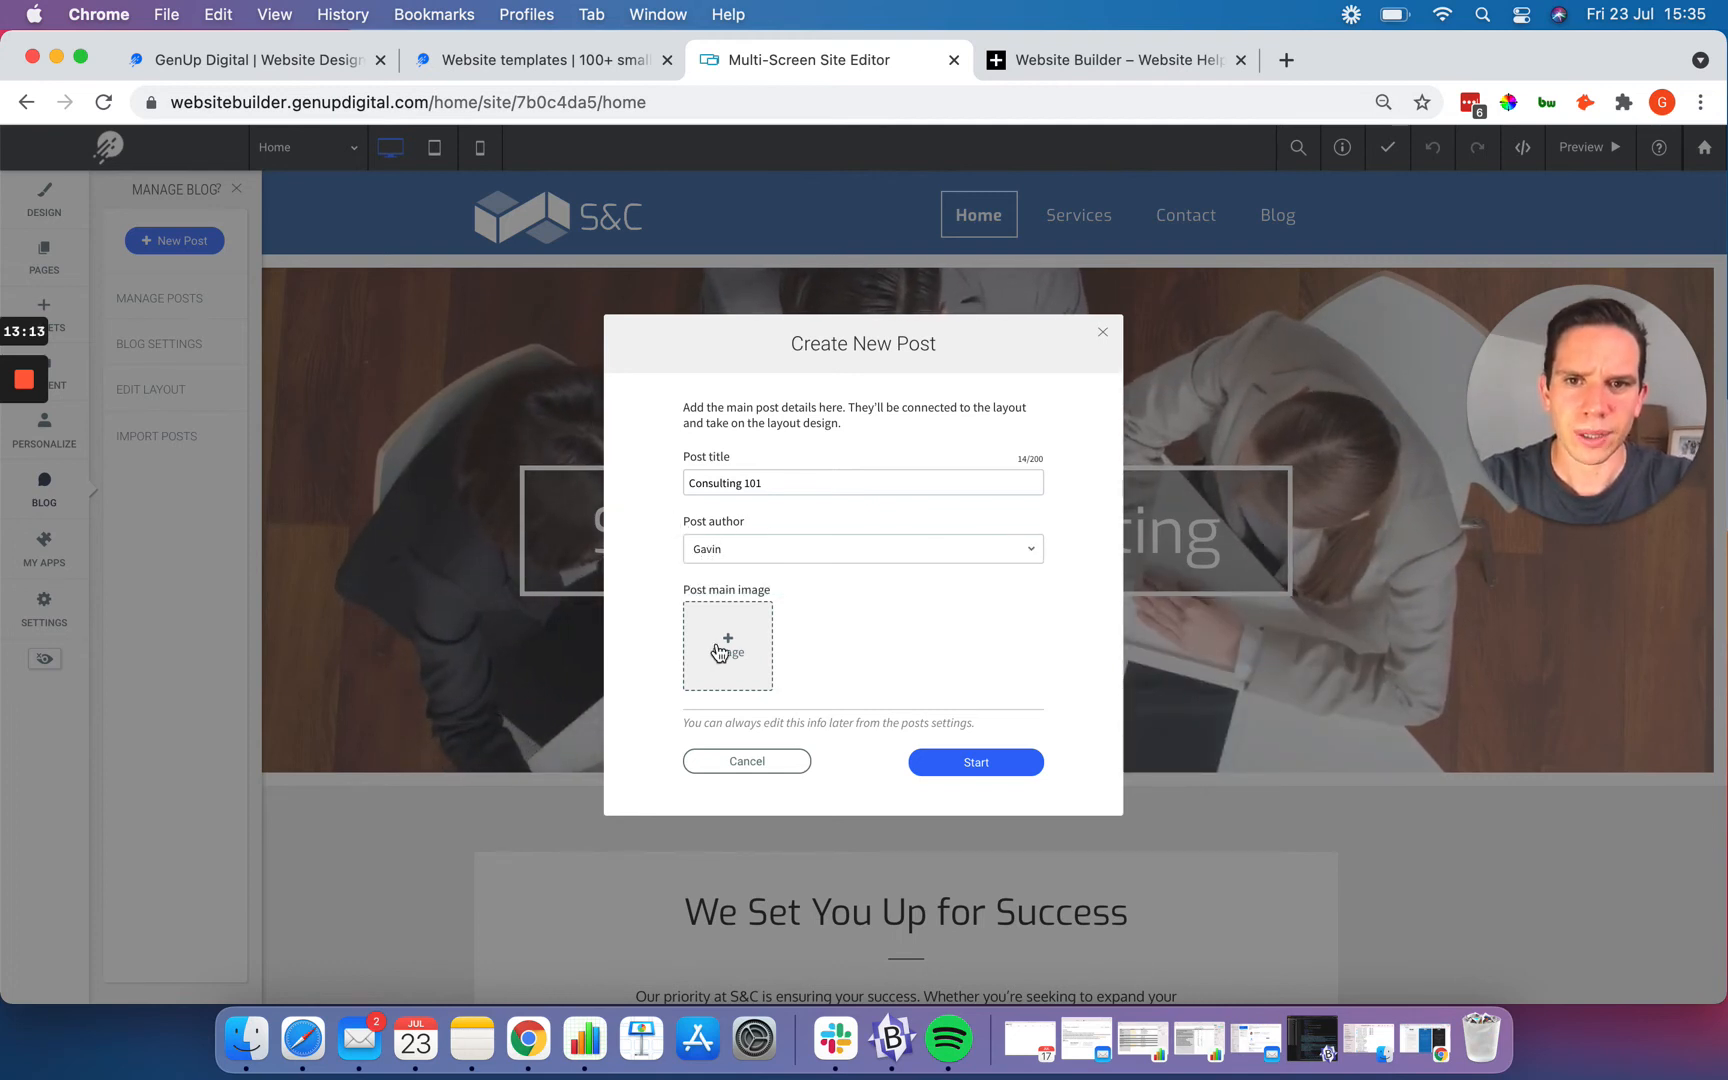
Step: Search the image picker for "consulting", set the portrait of the man in glasses as the post's main image, and start the post
{"action": "left_click", "coordinate": [728, 650]}
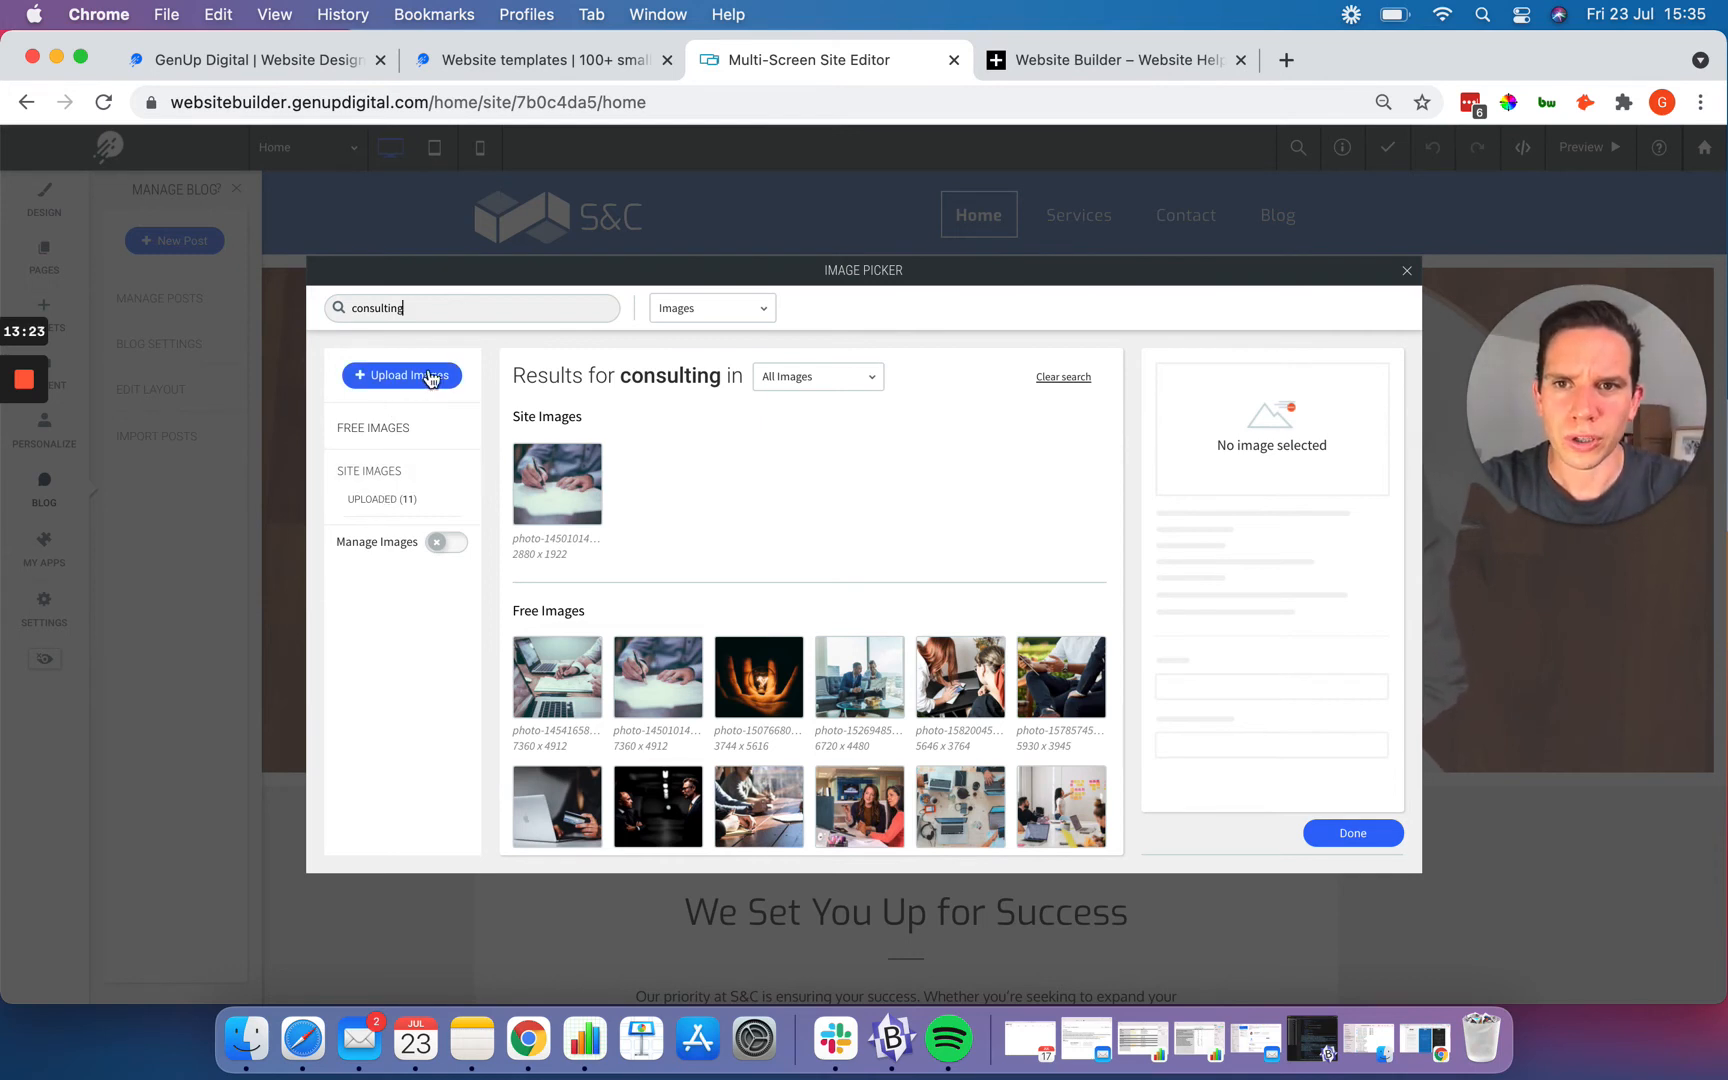
{"action": "scroll", "coordinate": [620, 735], "scroll_direction": "down", "scroll_amount": 3}
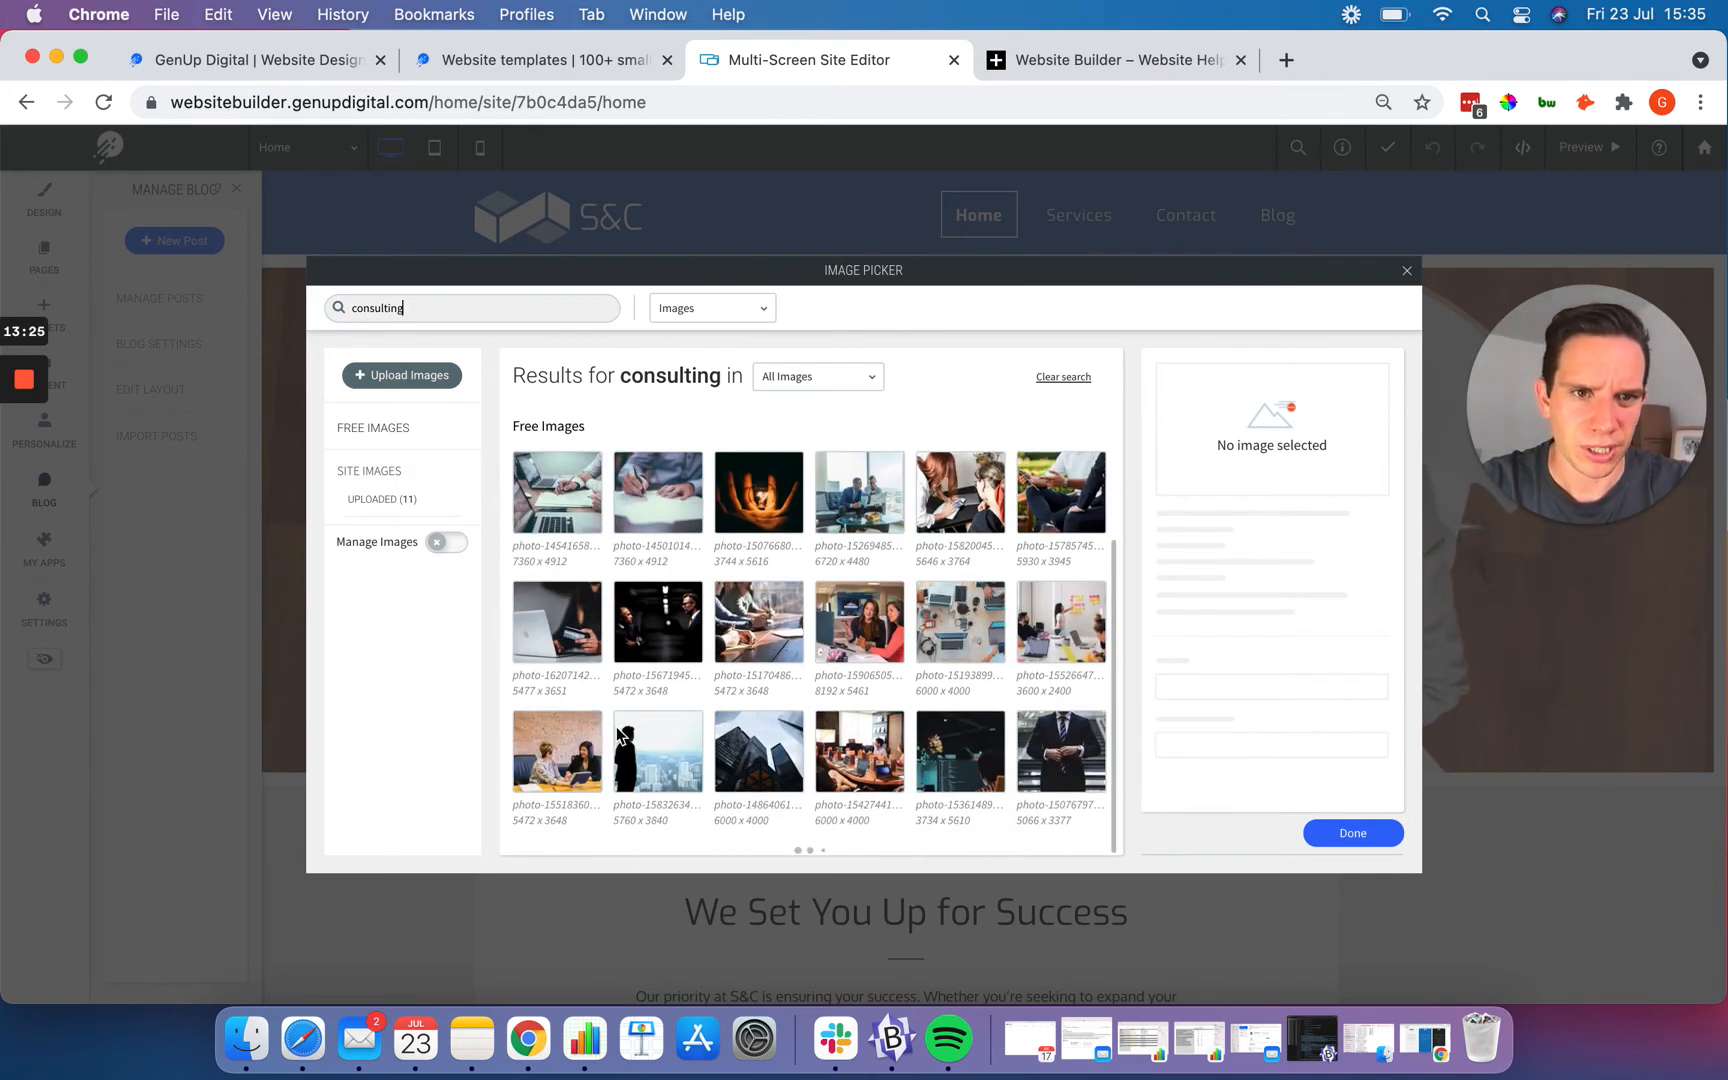
{"action": "scroll", "coordinate": [620, 735], "scroll_direction": "down", "scroll_amount": 5}
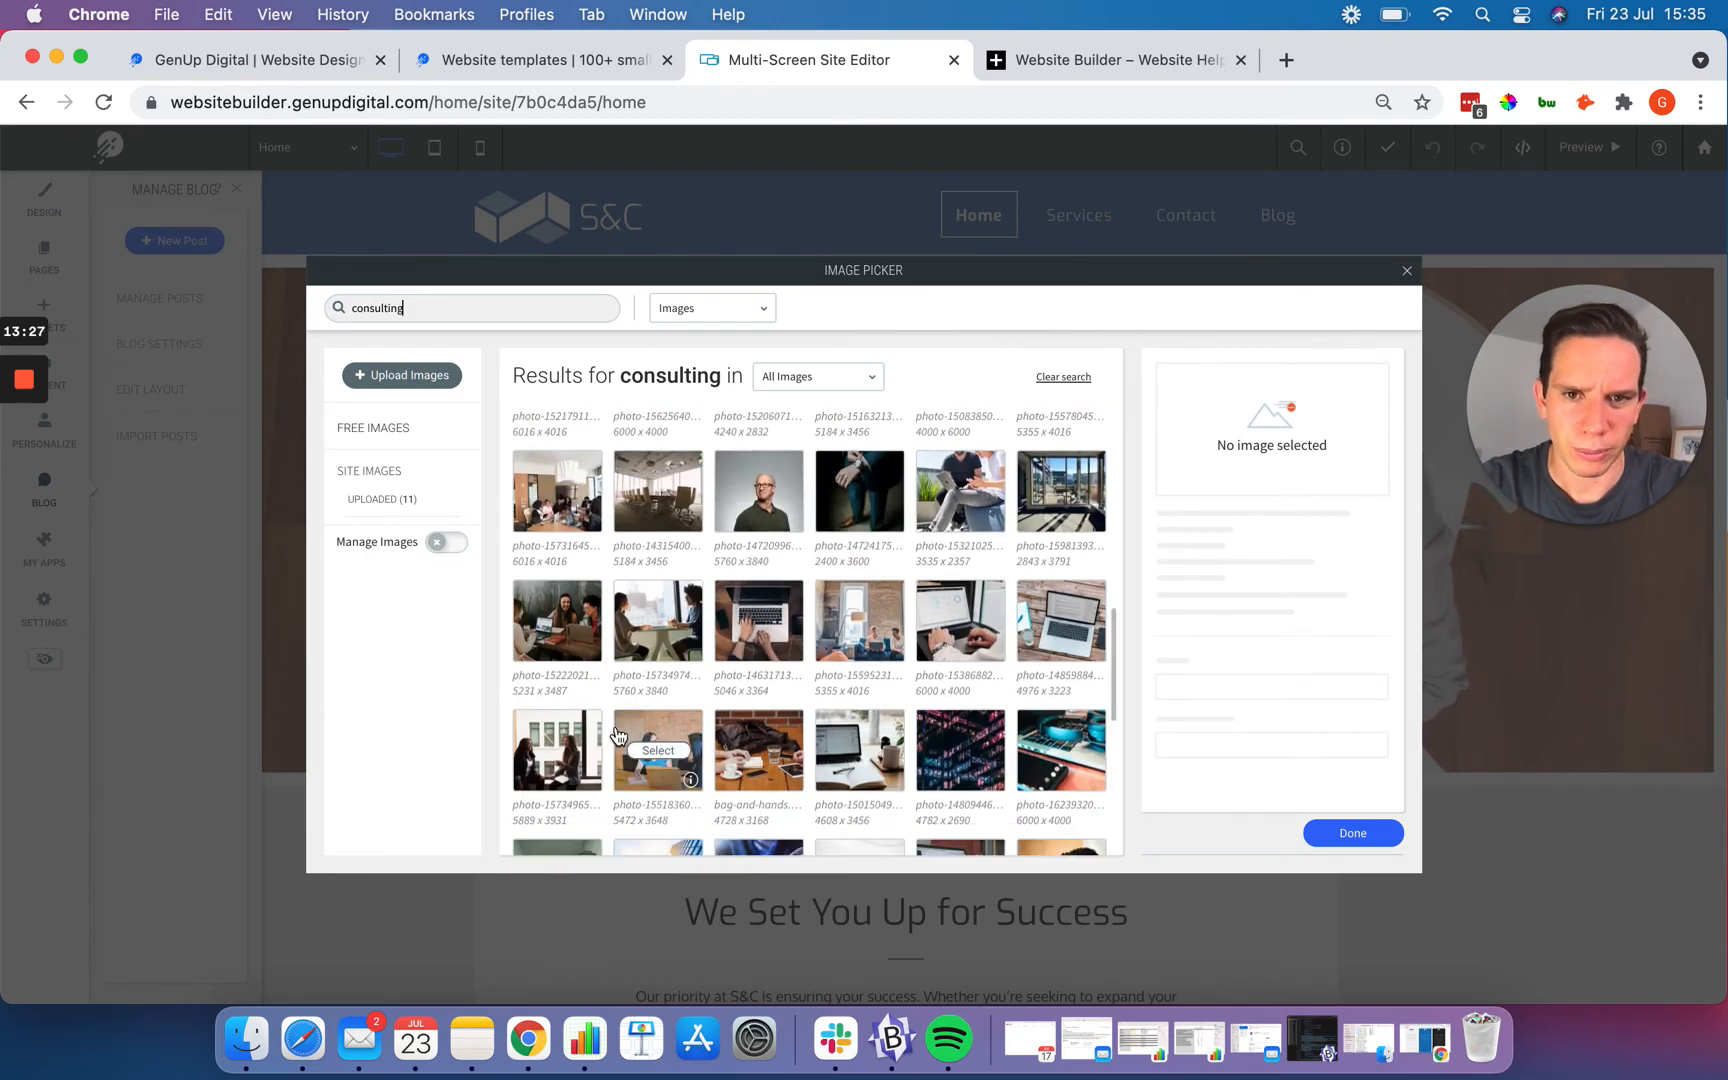
{"action": "scroll", "coordinate": [617, 735], "scroll_direction": "up", "scroll_amount": 1}
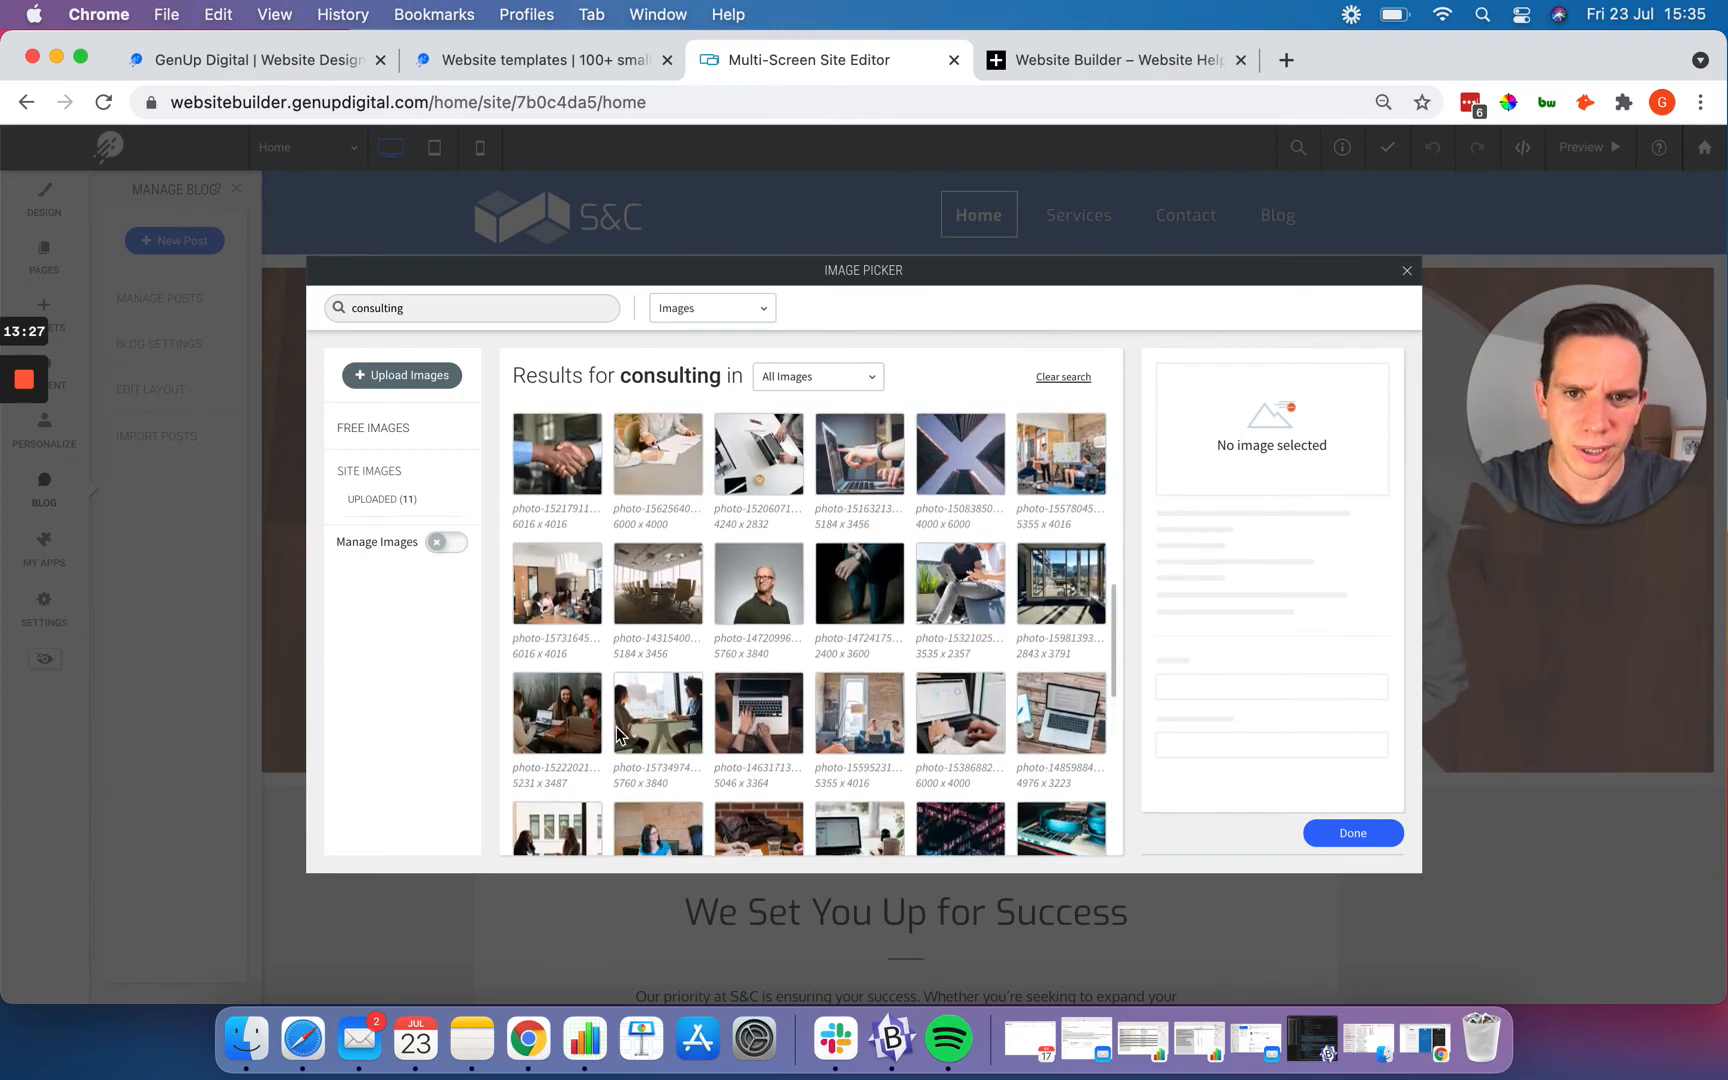
{"action": "left_click", "coordinate": [766, 588]}
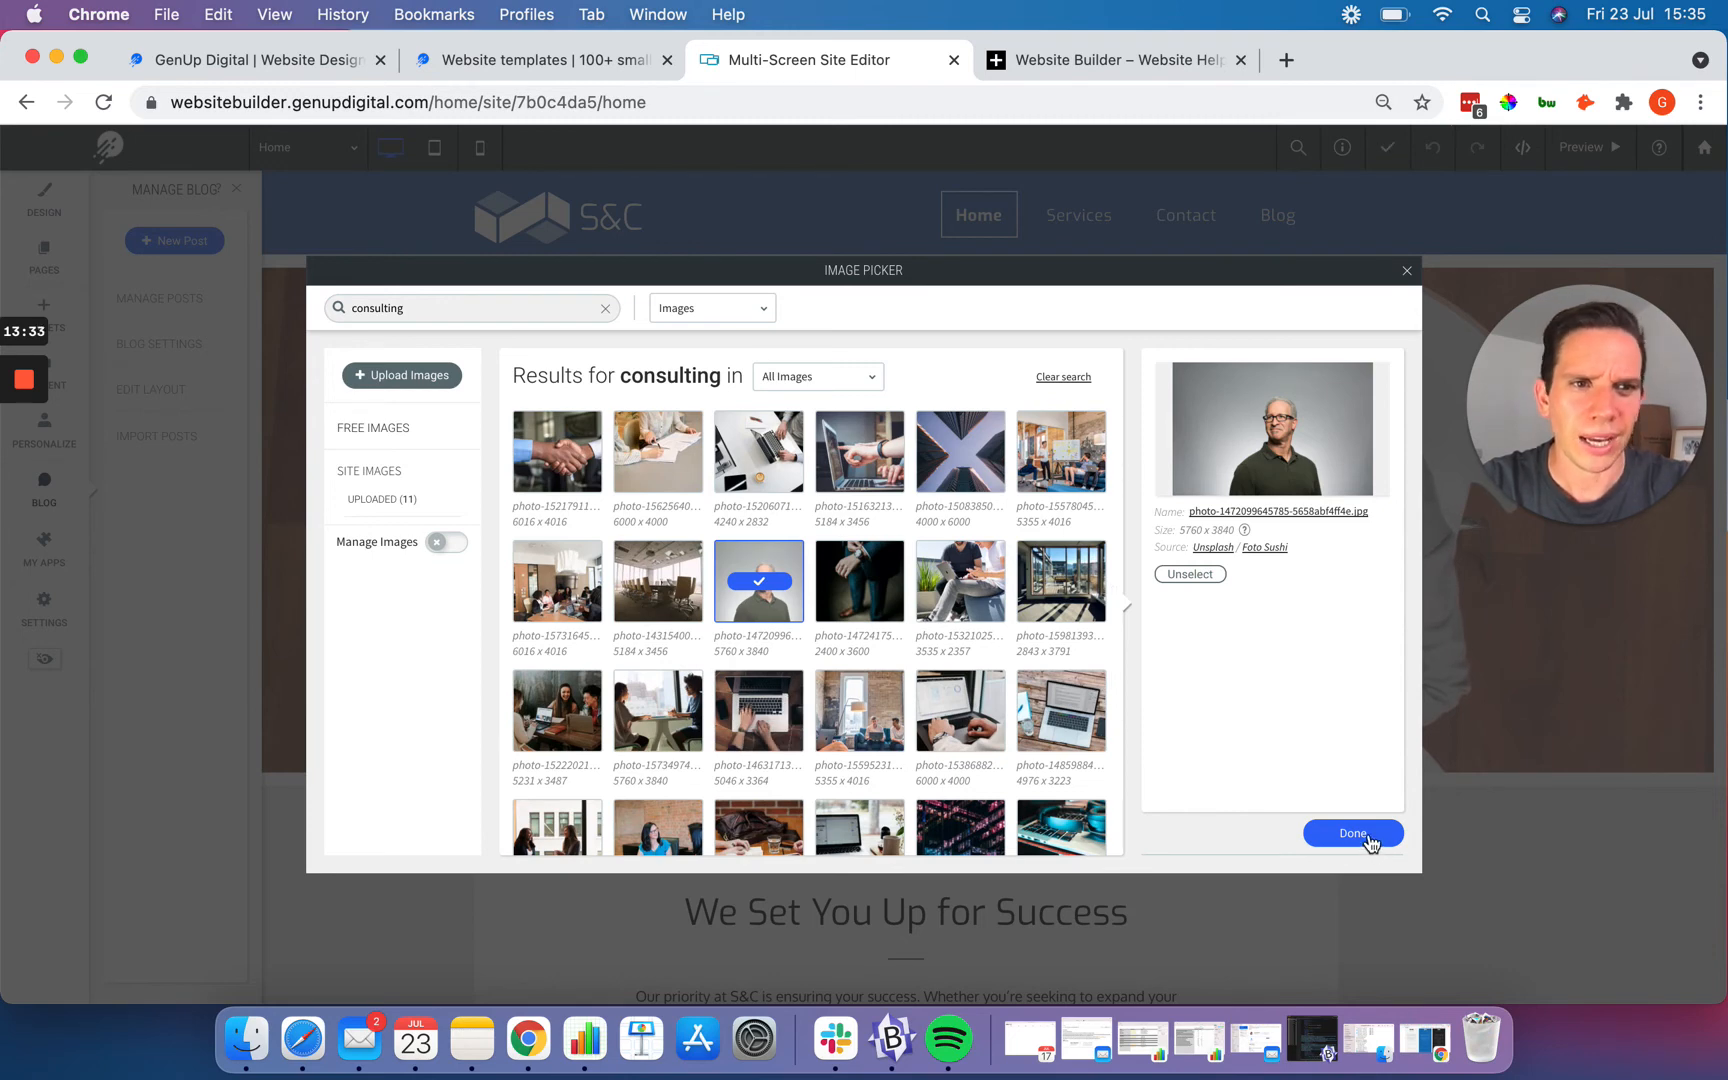
{"action": "left_click", "coordinate": [1369, 838]}
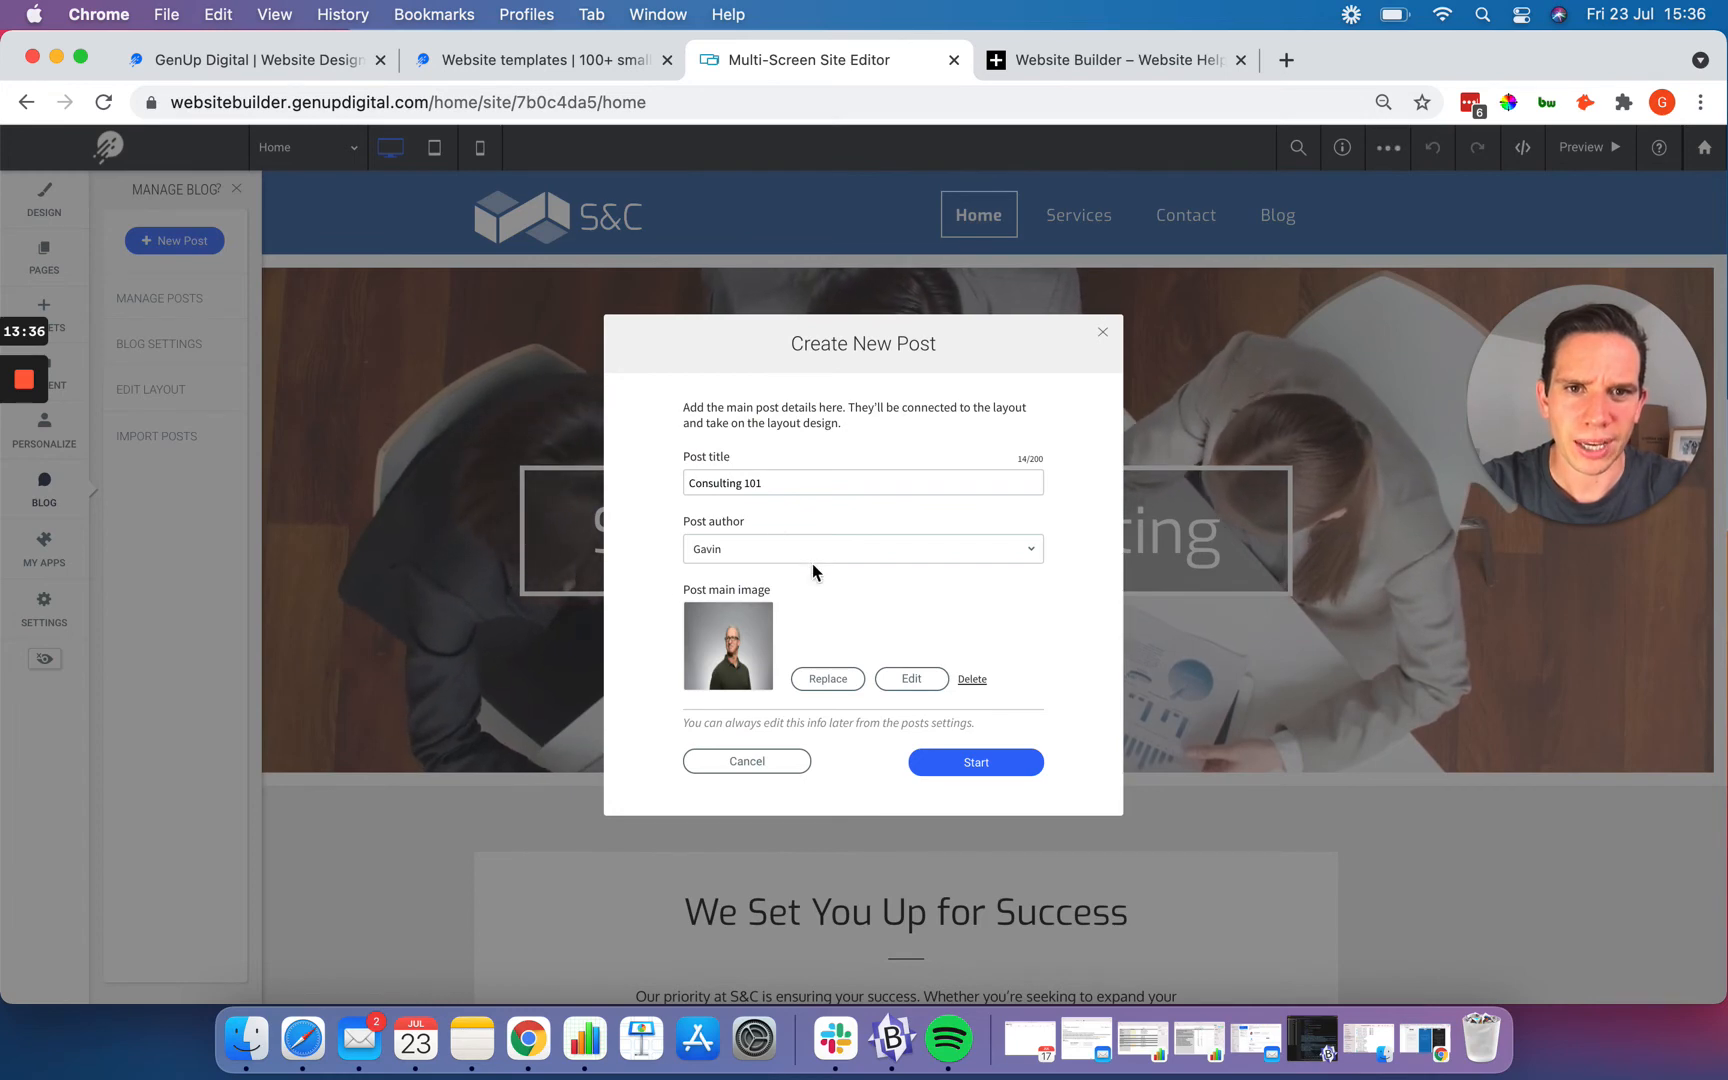
{"action": "left_click", "coordinate": [977, 762]}
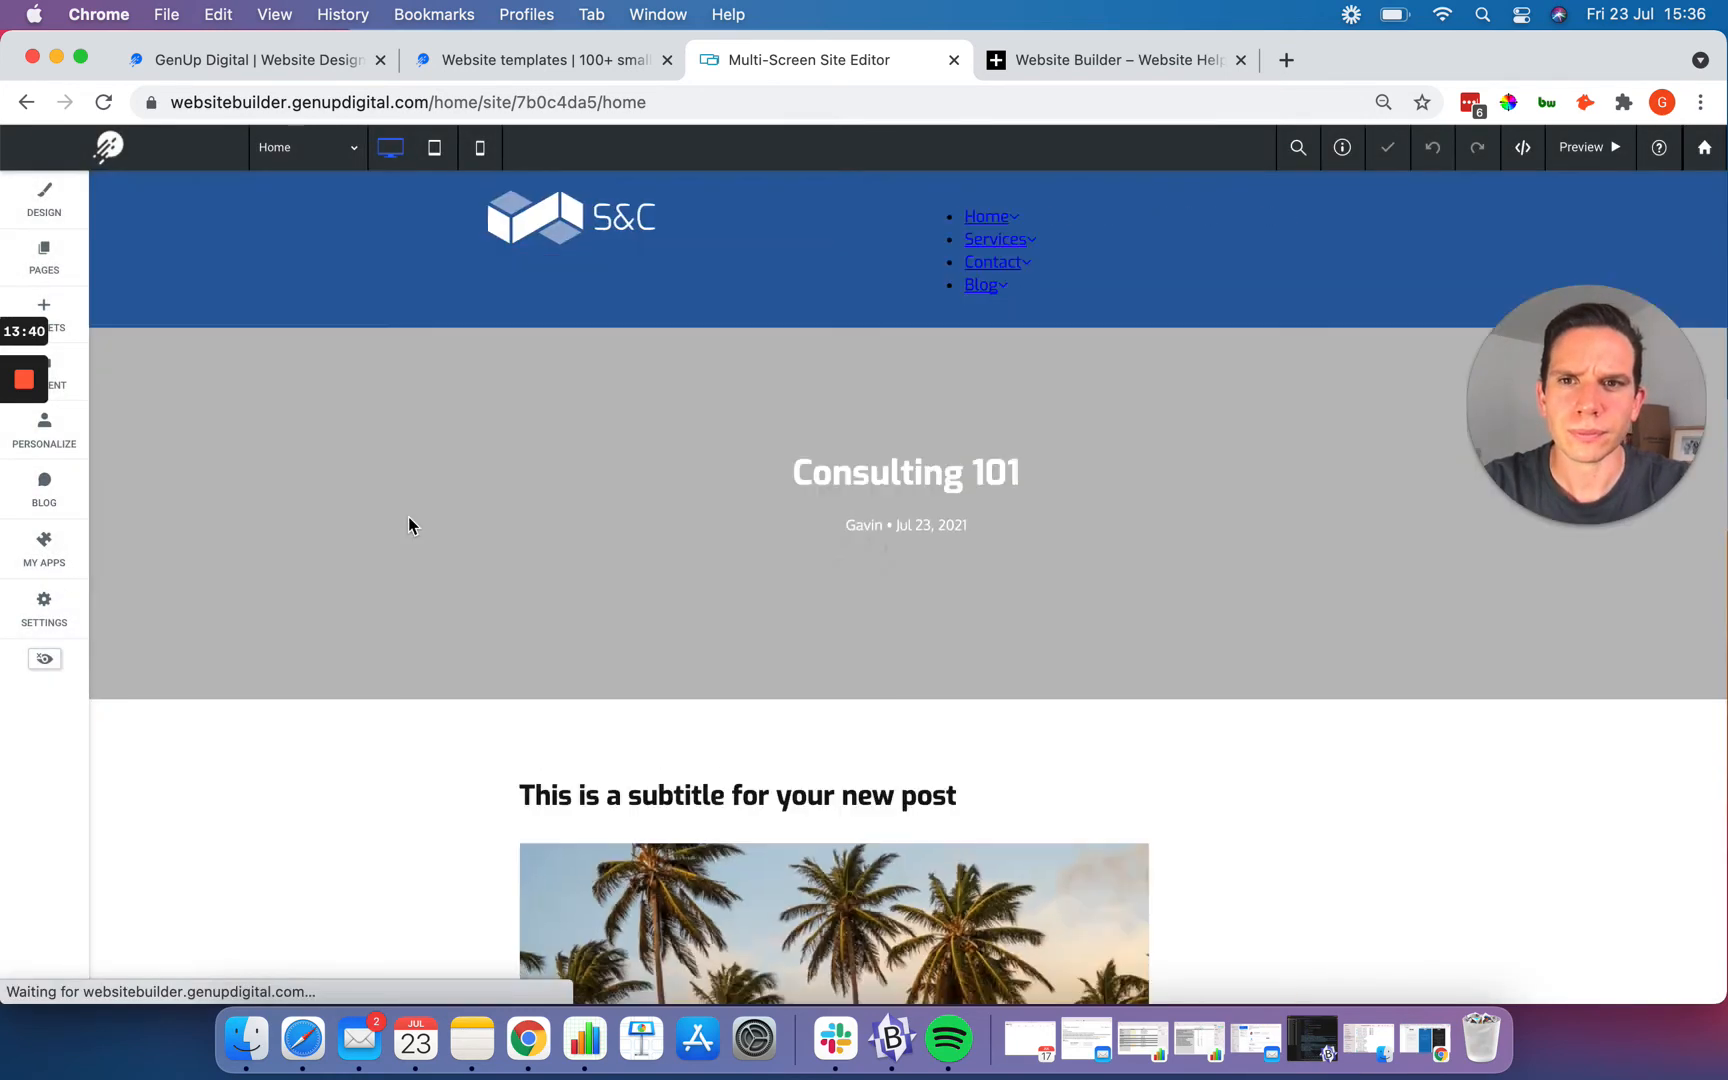
Step: Replace the placeholder subtitle of the new post with "How to Start a Consulting Business:"
{"action": "scroll", "coordinate": [410, 526], "scroll_direction": "down", "scroll_amount": 3}
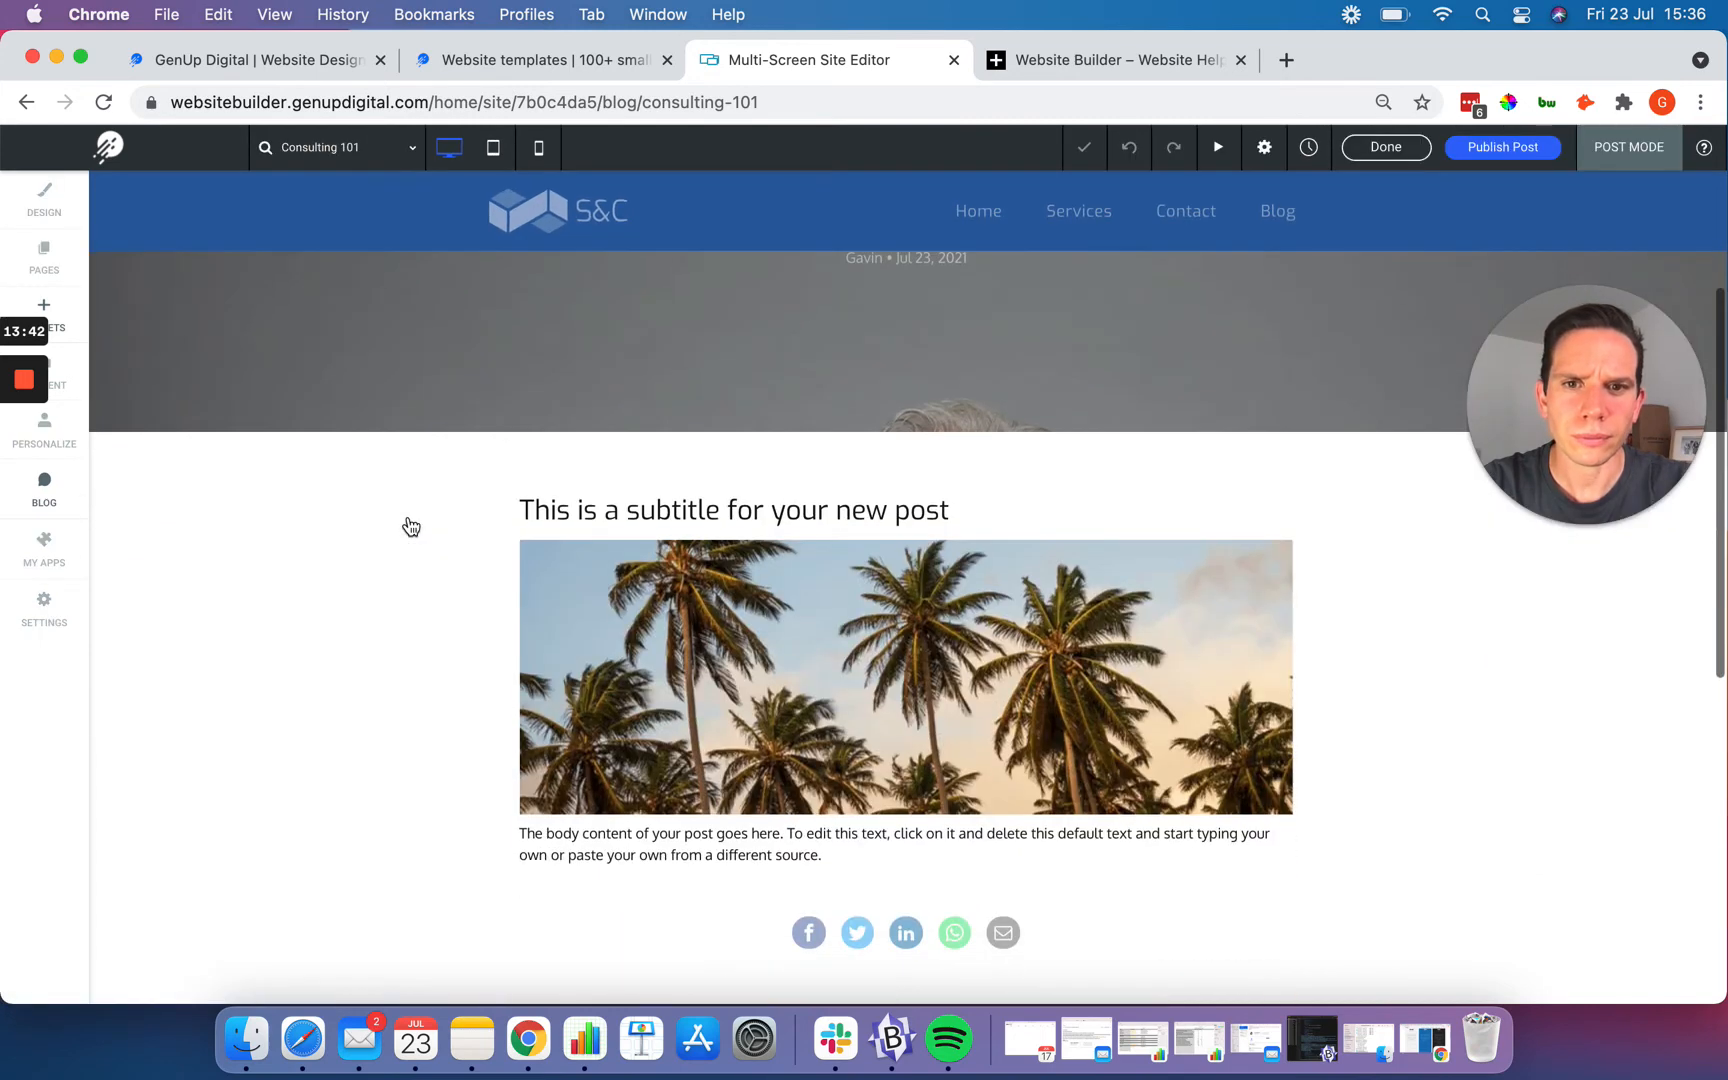
{"action": "scroll", "coordinate": [411, 527], "scroll_direction": "down", "scroll_amount": 7}
{"action": "scroll", "coordinate": [411, 527], "scroll_direction": "up", "scroll_amount": 5}
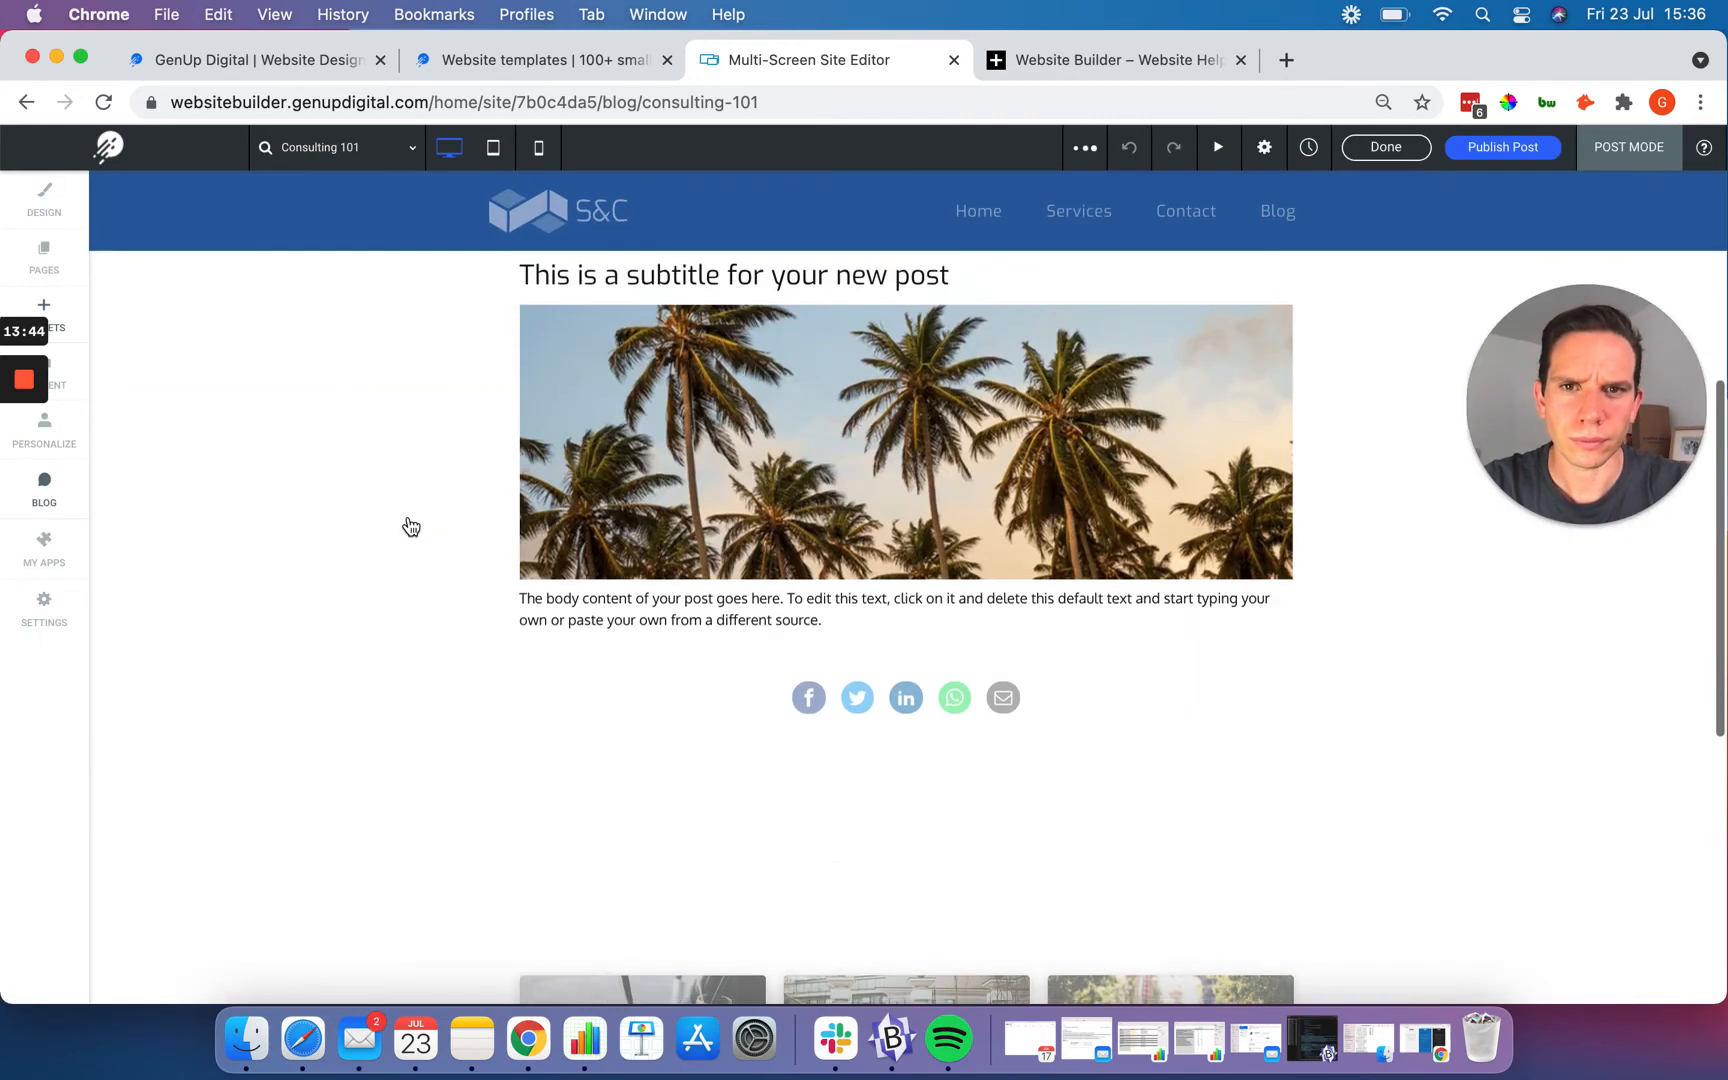
{"action": "scroll", "coordinate": [410, 526], "scroll_direction": "up", "scroll_amount": 2}
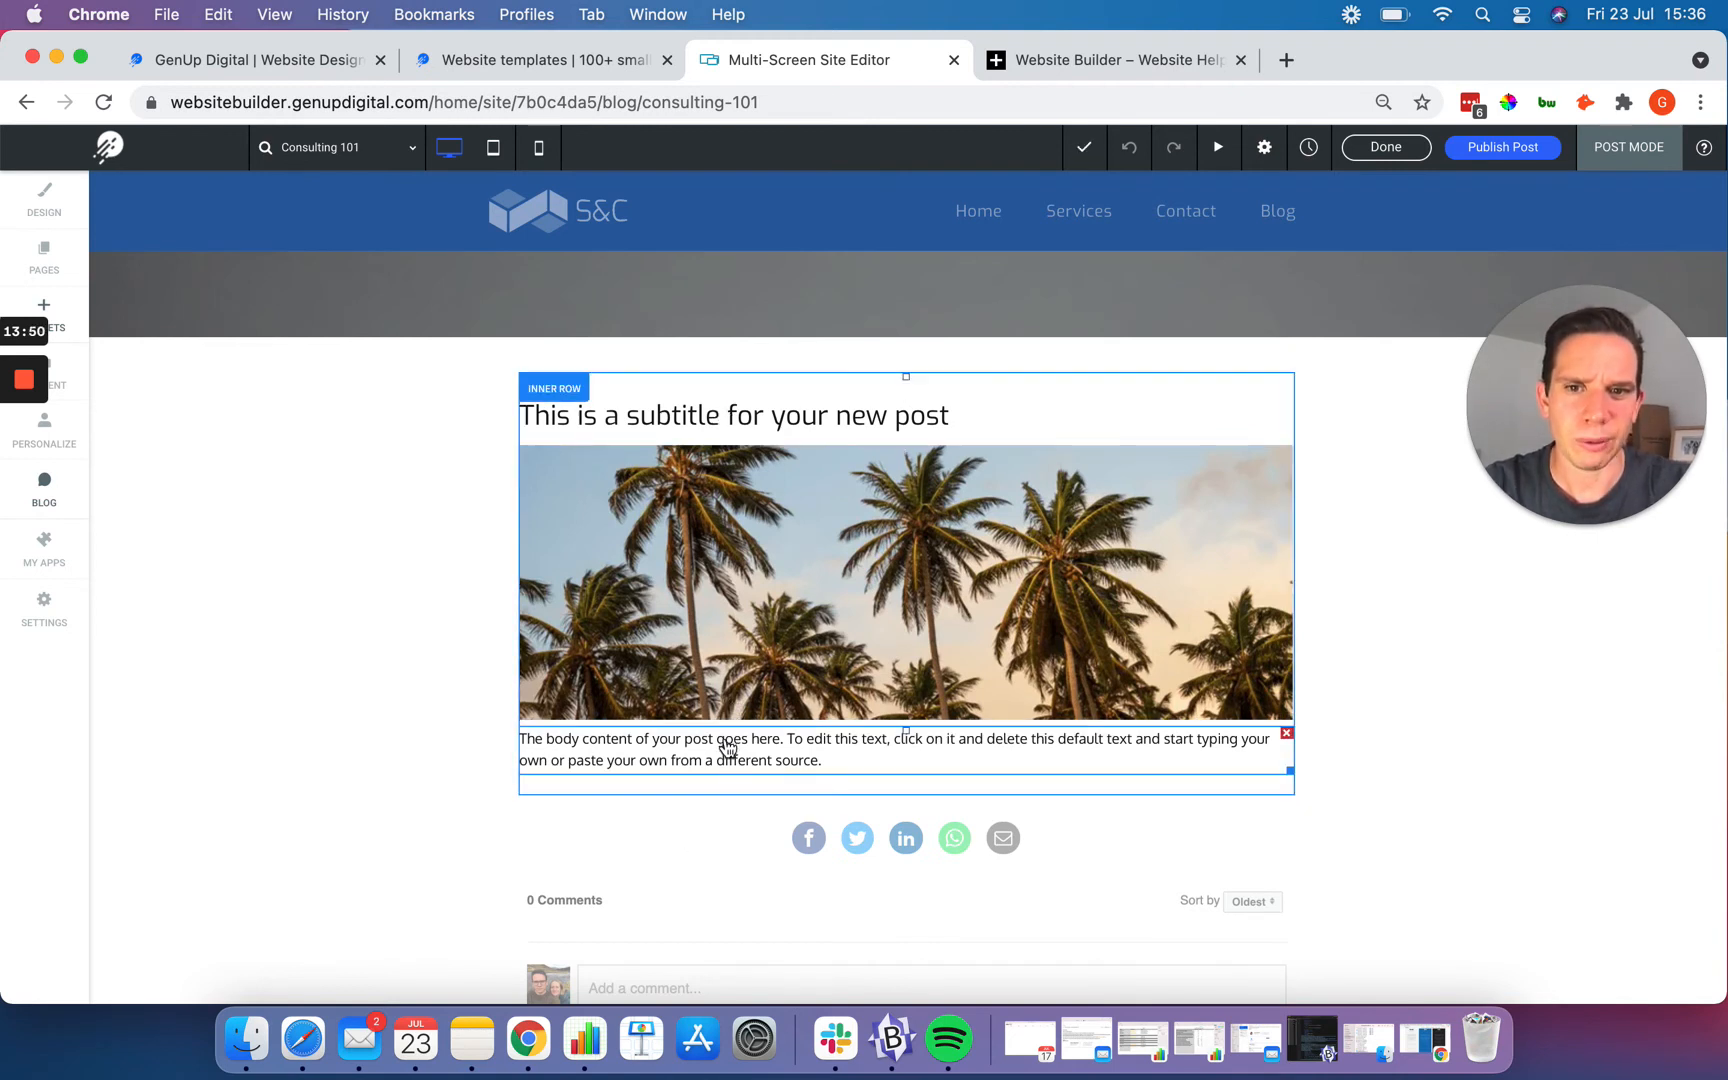
{"action": "left_click", "coordinate": [753, 425]}
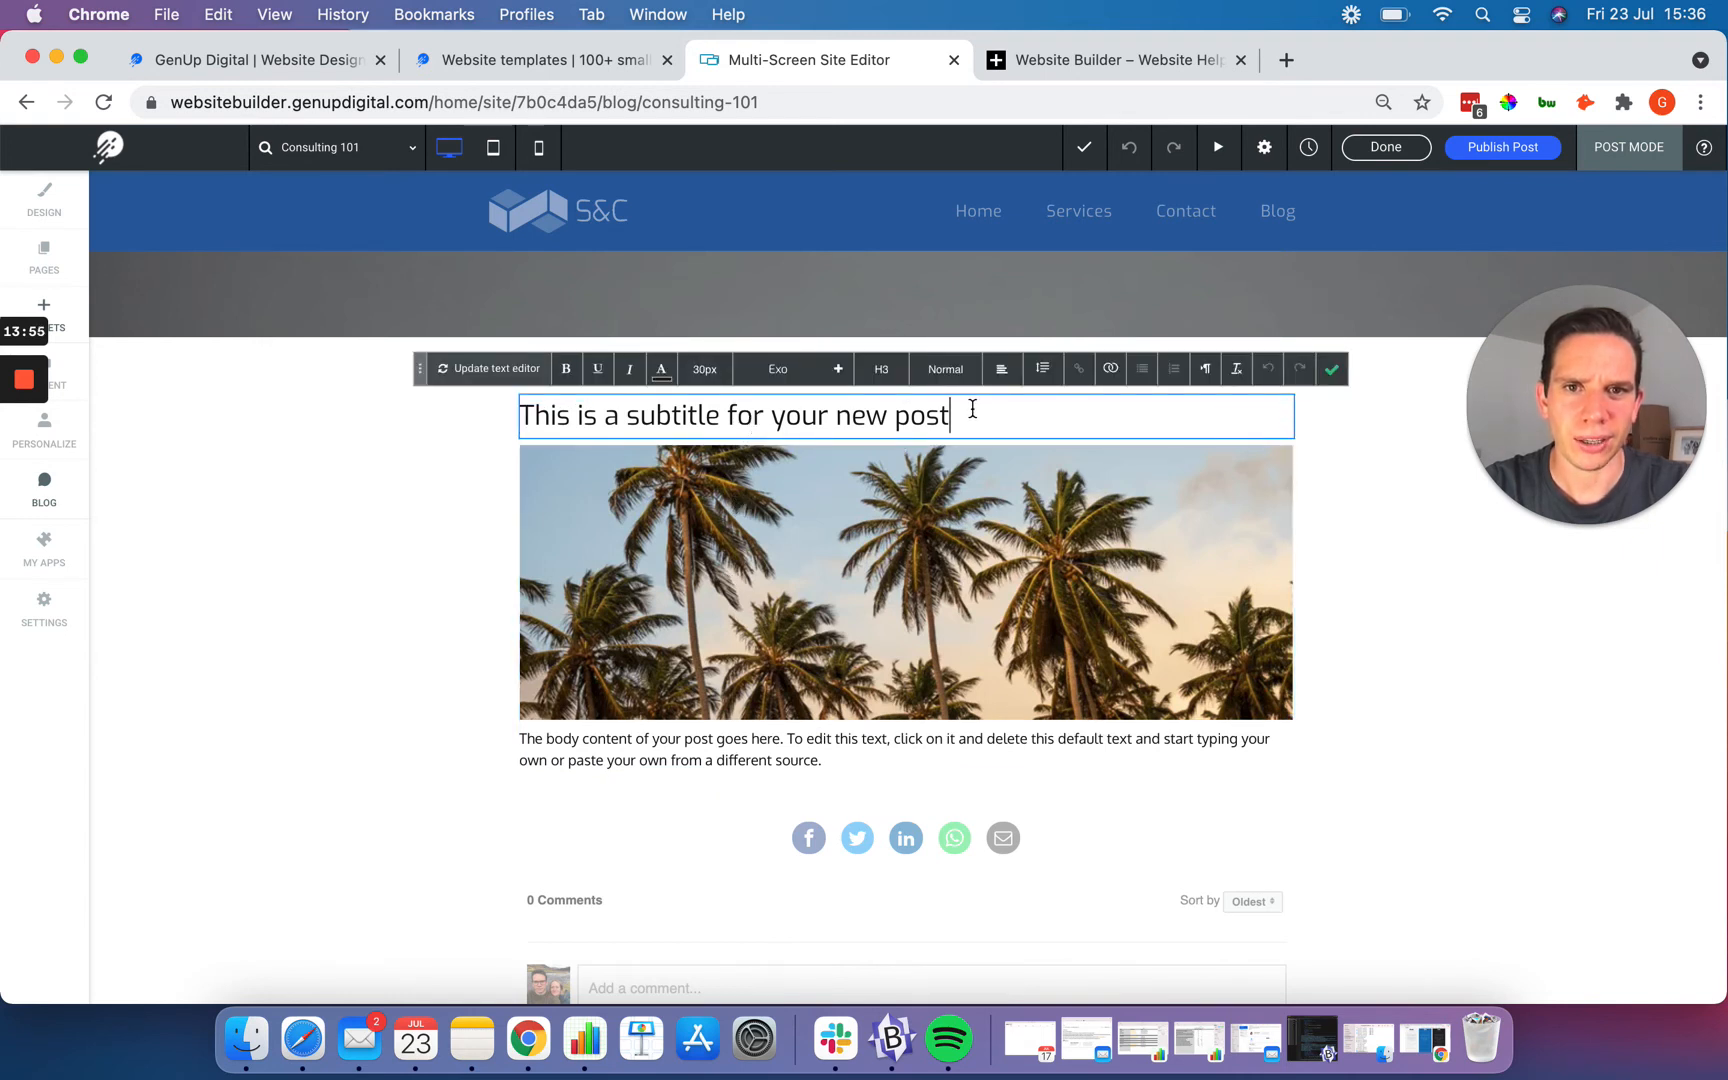
{"action": "key", "text": "BackSpace"}
{"action": "key", "text": "BackSpace"}
{"action": "key", "text": "BackSpace"}
{"action": "key", "text": "BackSpace"}
{"action": "key", "text": "BackSpace"}
{"action": "key", "text": "BackSpace"}
{"action": "key", "text": "BackSpace"}
{"action": "key", "text": "BackSpace"}
{"action": "key", "text": "BackSpace"}
{"action": "key", "text": "BackSpace"}
{"action": "key", "text": "BackSpace"}
{"action": "key", "text": "BackSpace"}
{"action": "key", "text": "BackSpace"}
{"action": "key", "text": "BackSpace"}
{"action": "key", "text": "BackSpace"}
{"action": "key", "text": "BackSpace"}
{"action": "key", "text": "BackSpace"}
{"action": "key", "text": "BackSpace"}
{"action": "key", "text": "BackSpace"}
{"action": "key", "text": "BackSpace"}
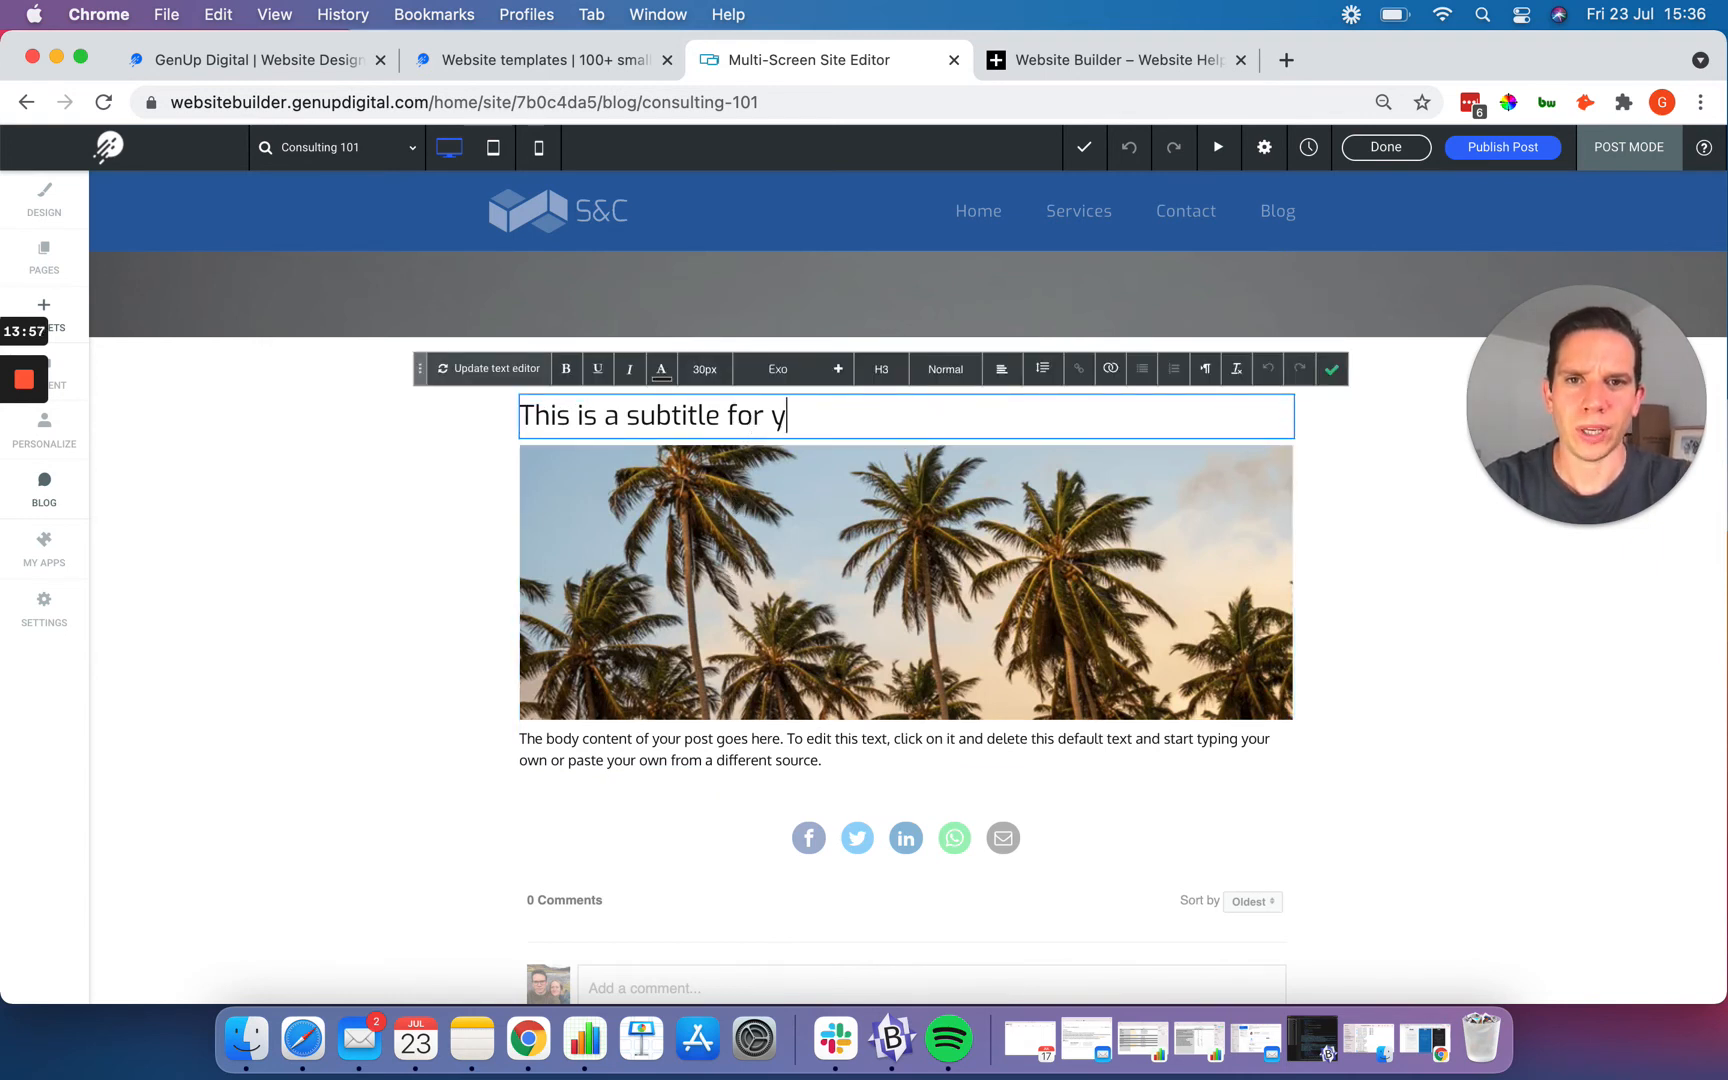
{"action": "key", "text": "BackSpace"}
{"action": "key", "text": "BackSpace"}
{"action": "key", "text": "BackSpace"}
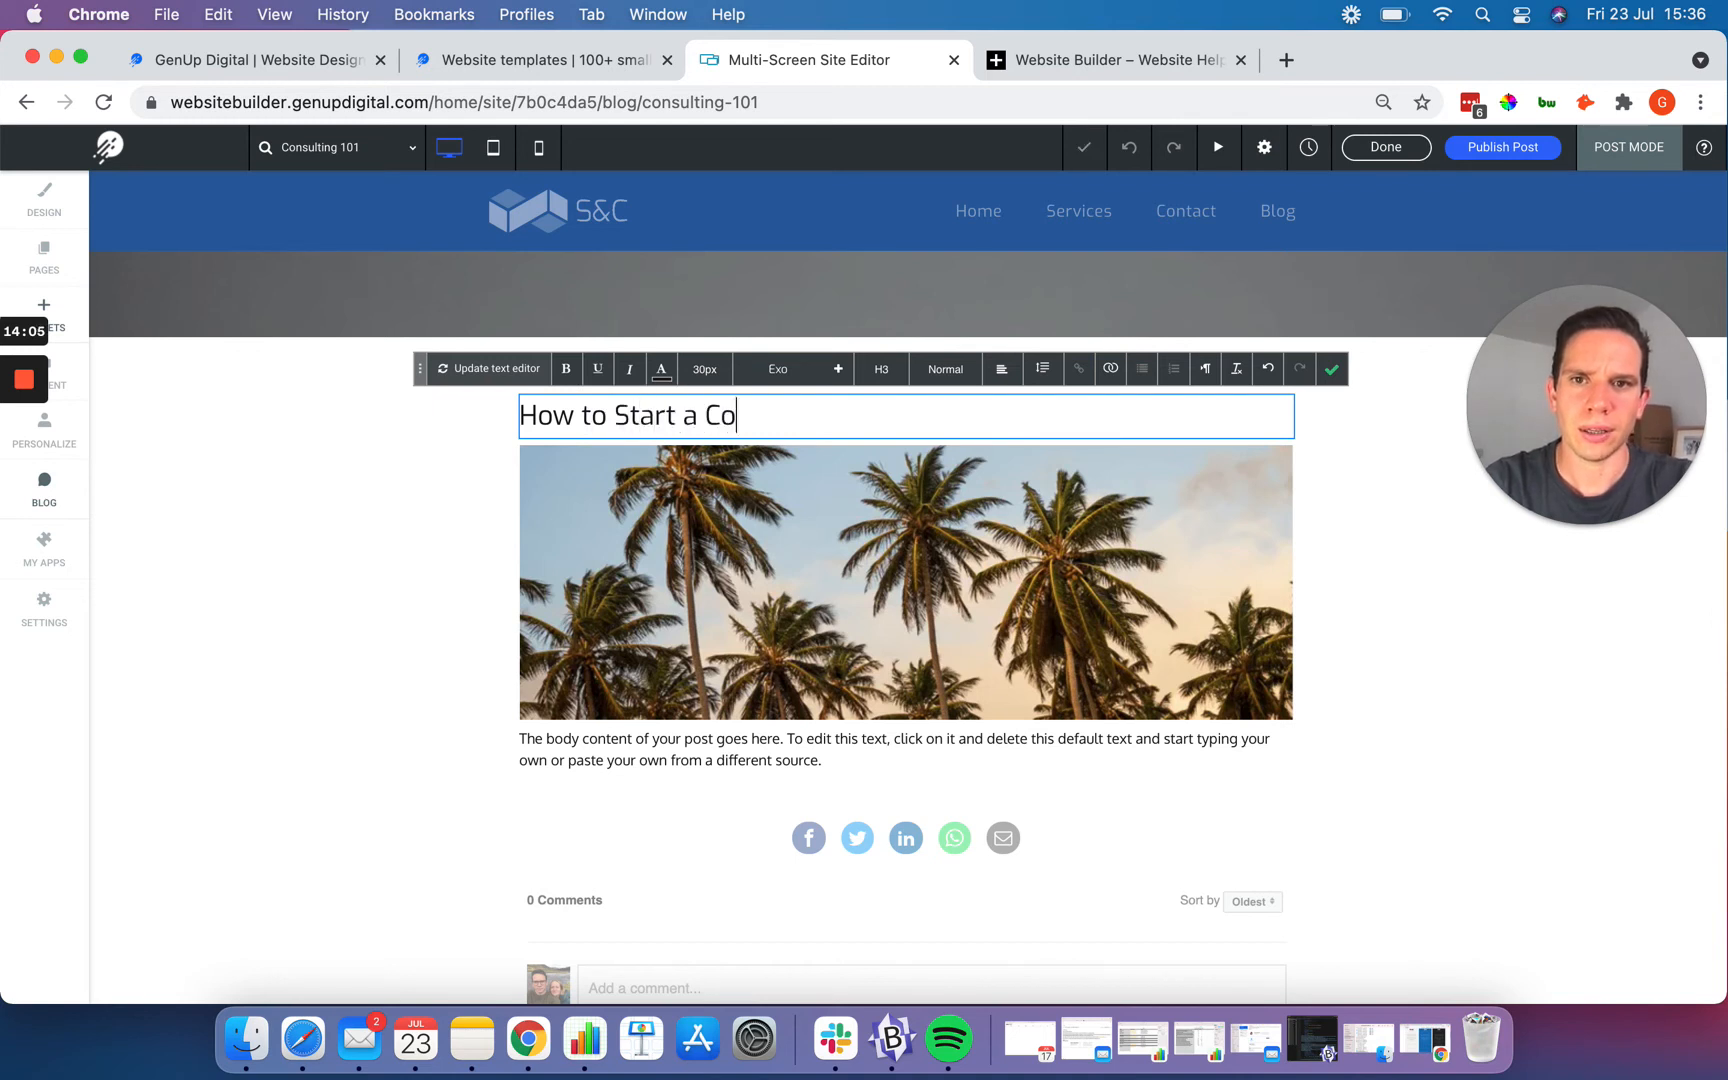
{"action": "type", "text": "ting Business:"}
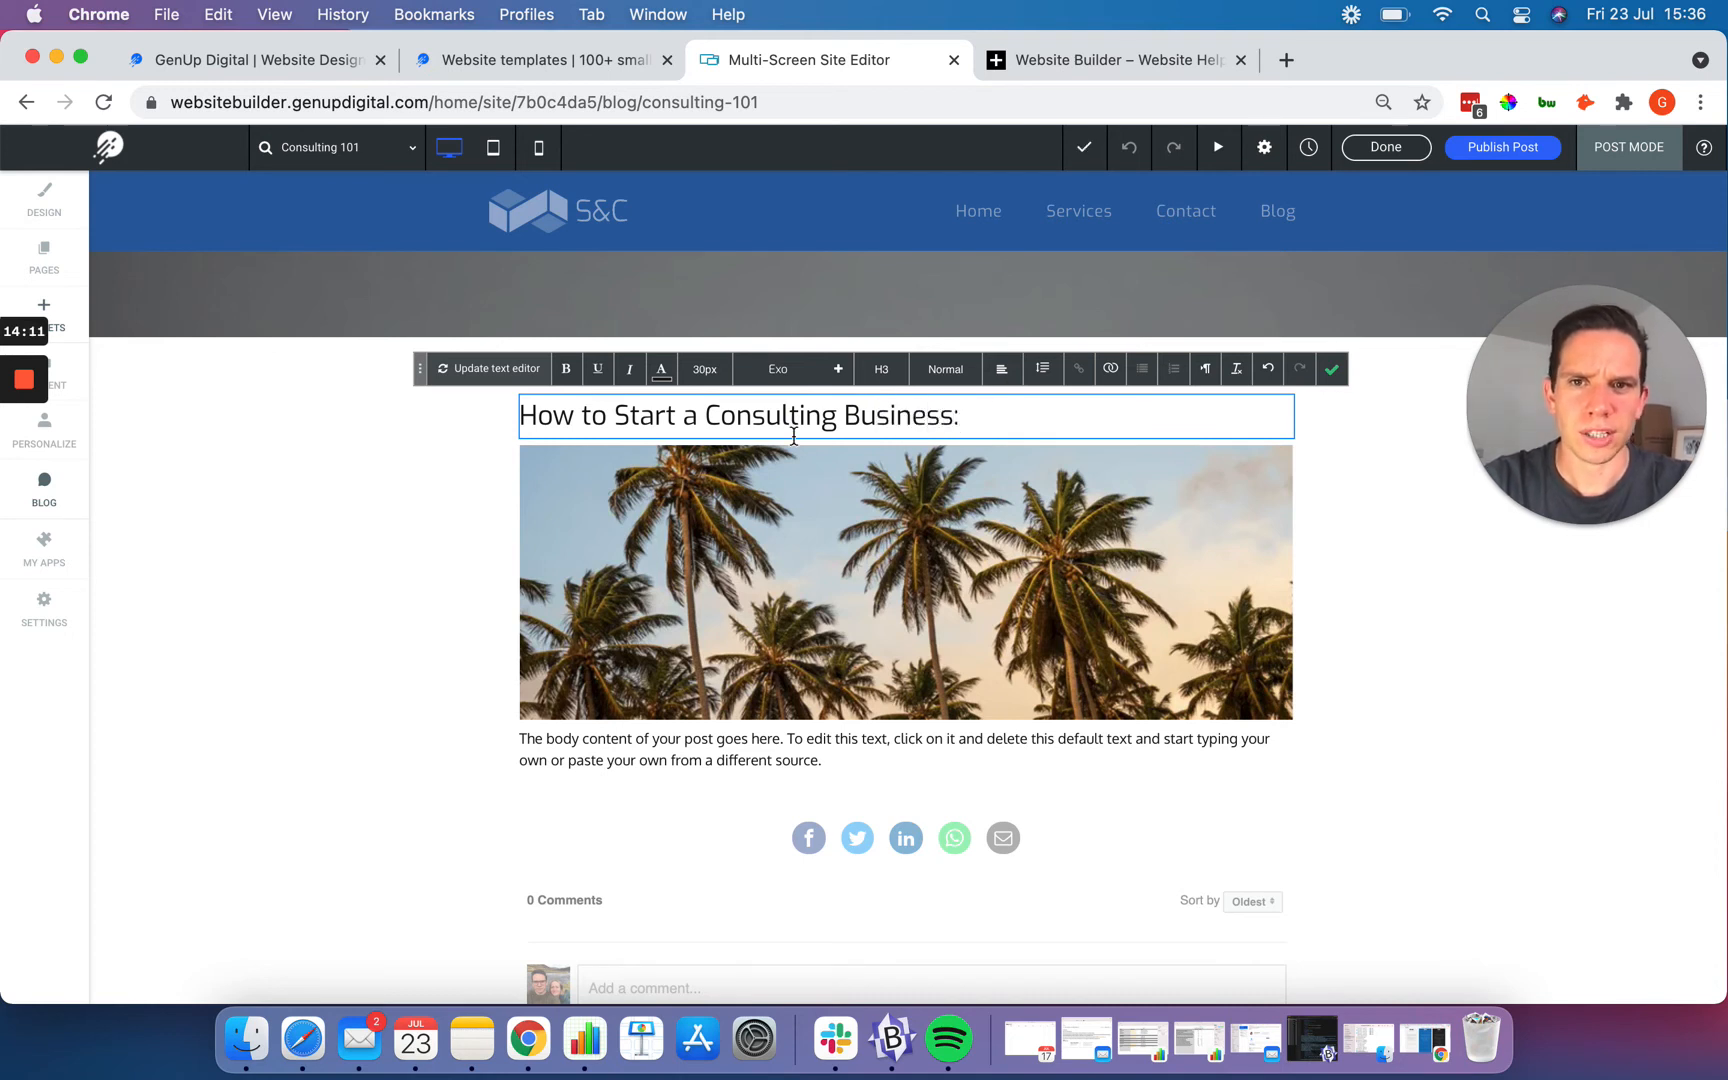
Step: Make the whole subtitle bold, and check the content settings of the palm tree image below it
{"action": "left_click_drag", "start_coordinate": [973, 416], "coordinate": [526, 419]}
{"action": "left_click", "coordinate": [565, 372]}
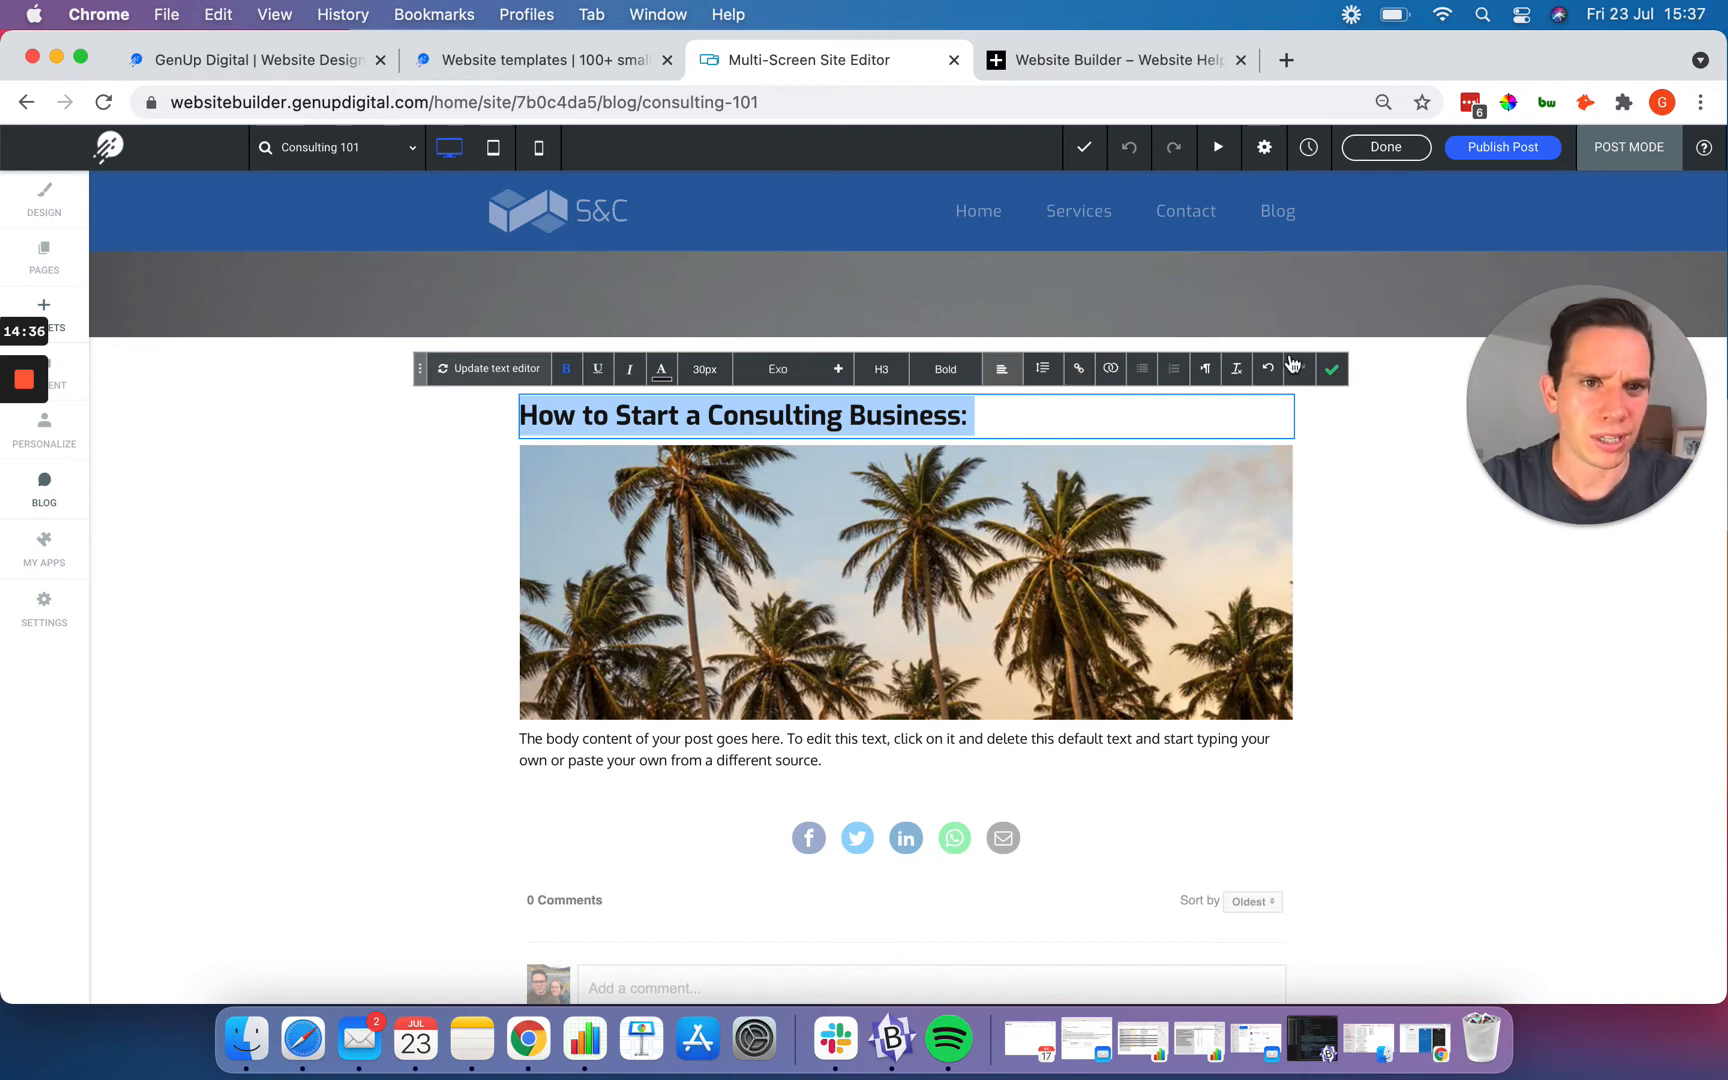
{"action": "left_click", "coordinate": [1331, 369]}
{"action": "left_click", "coordinate": [643, 567]}
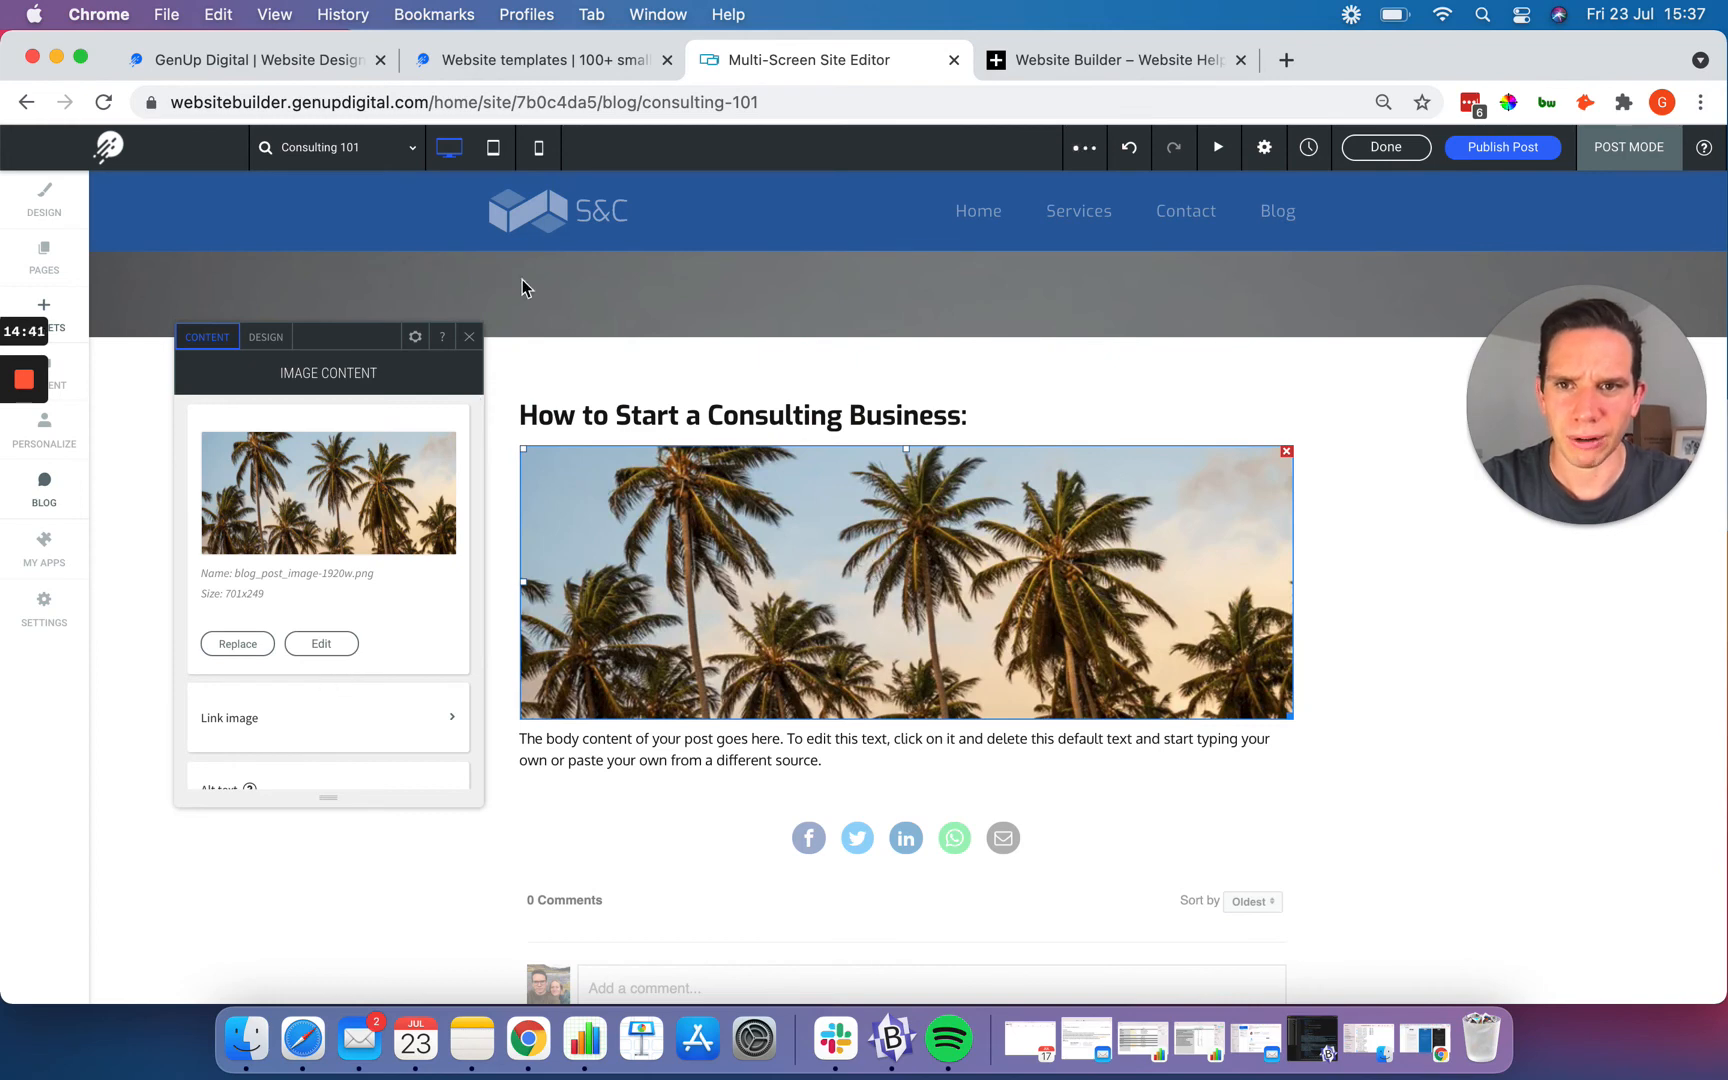
{"action": "left_click", "coordinate": [471, 339]}
Step: Add the line "This is where you will learn about consulting." as a separate paragraph below the default body text
{"action": "scroll", "coordinate": [444, 501], "scroll_direction": "down", "scroll_amount": 2}
{"action": "left_click", "coordinate": [619, 558]}
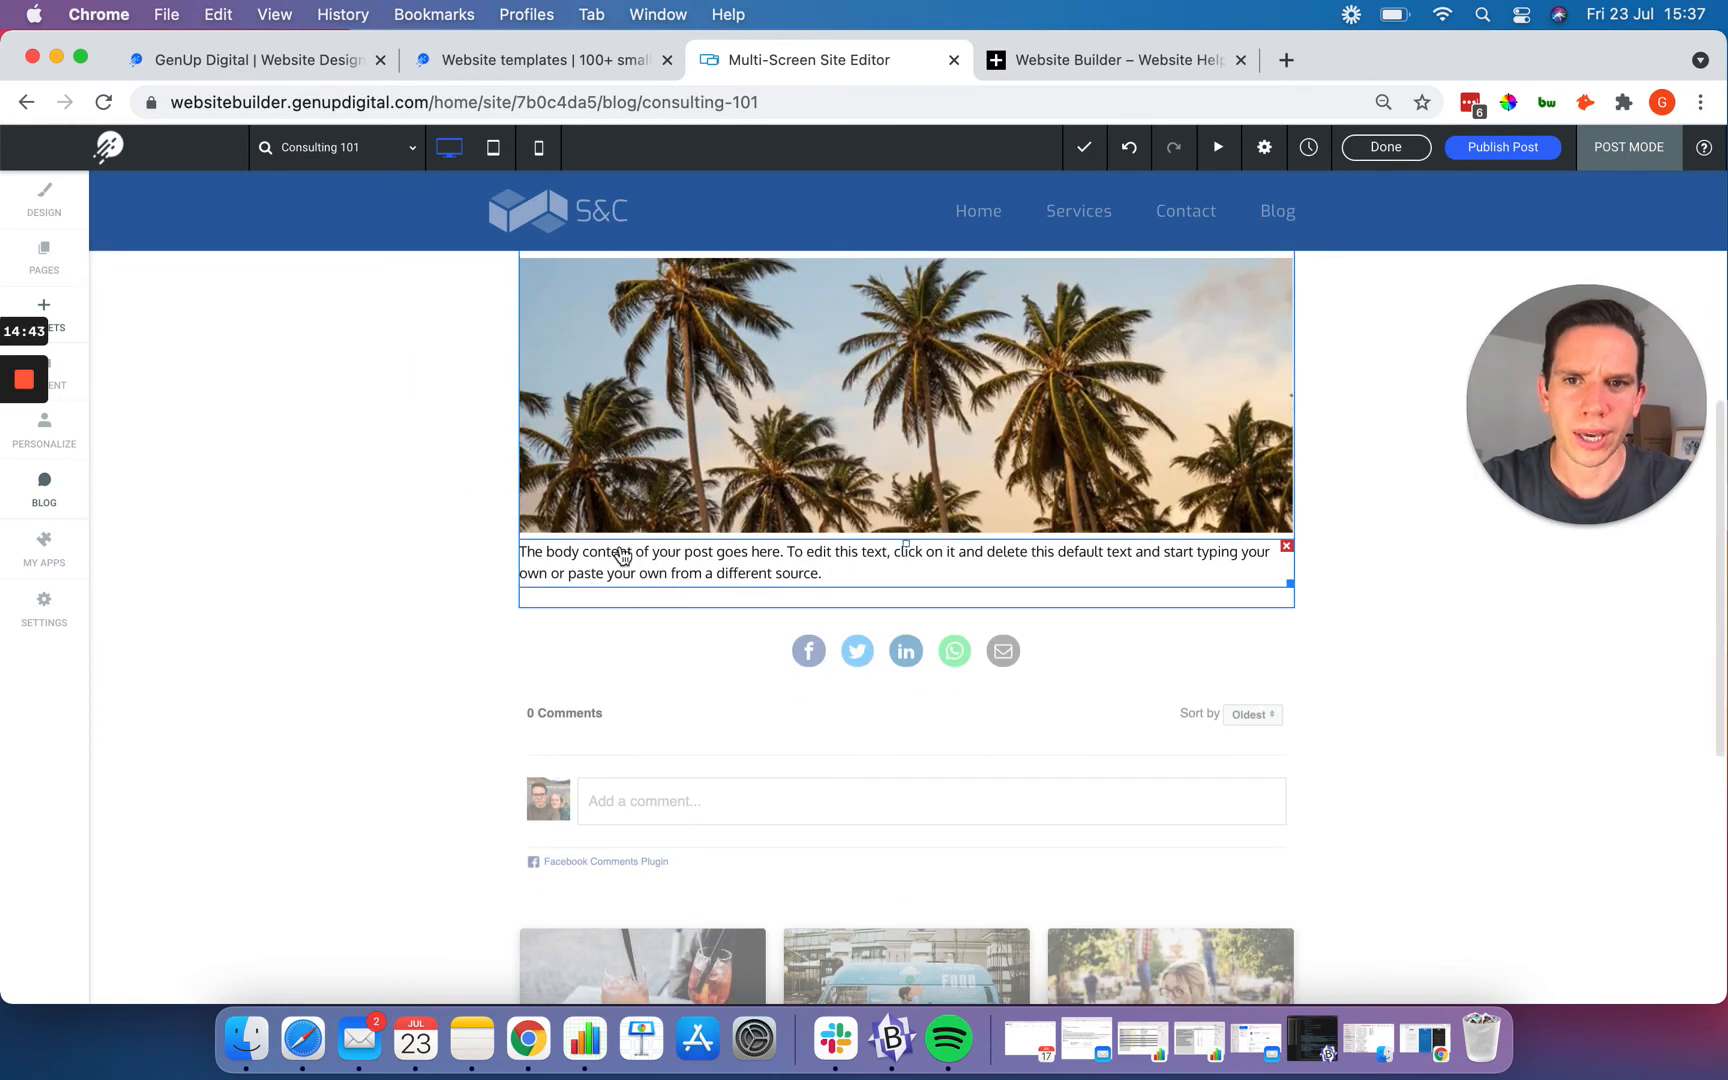
{"action": "left_click", "coordinate": [621, 562]}
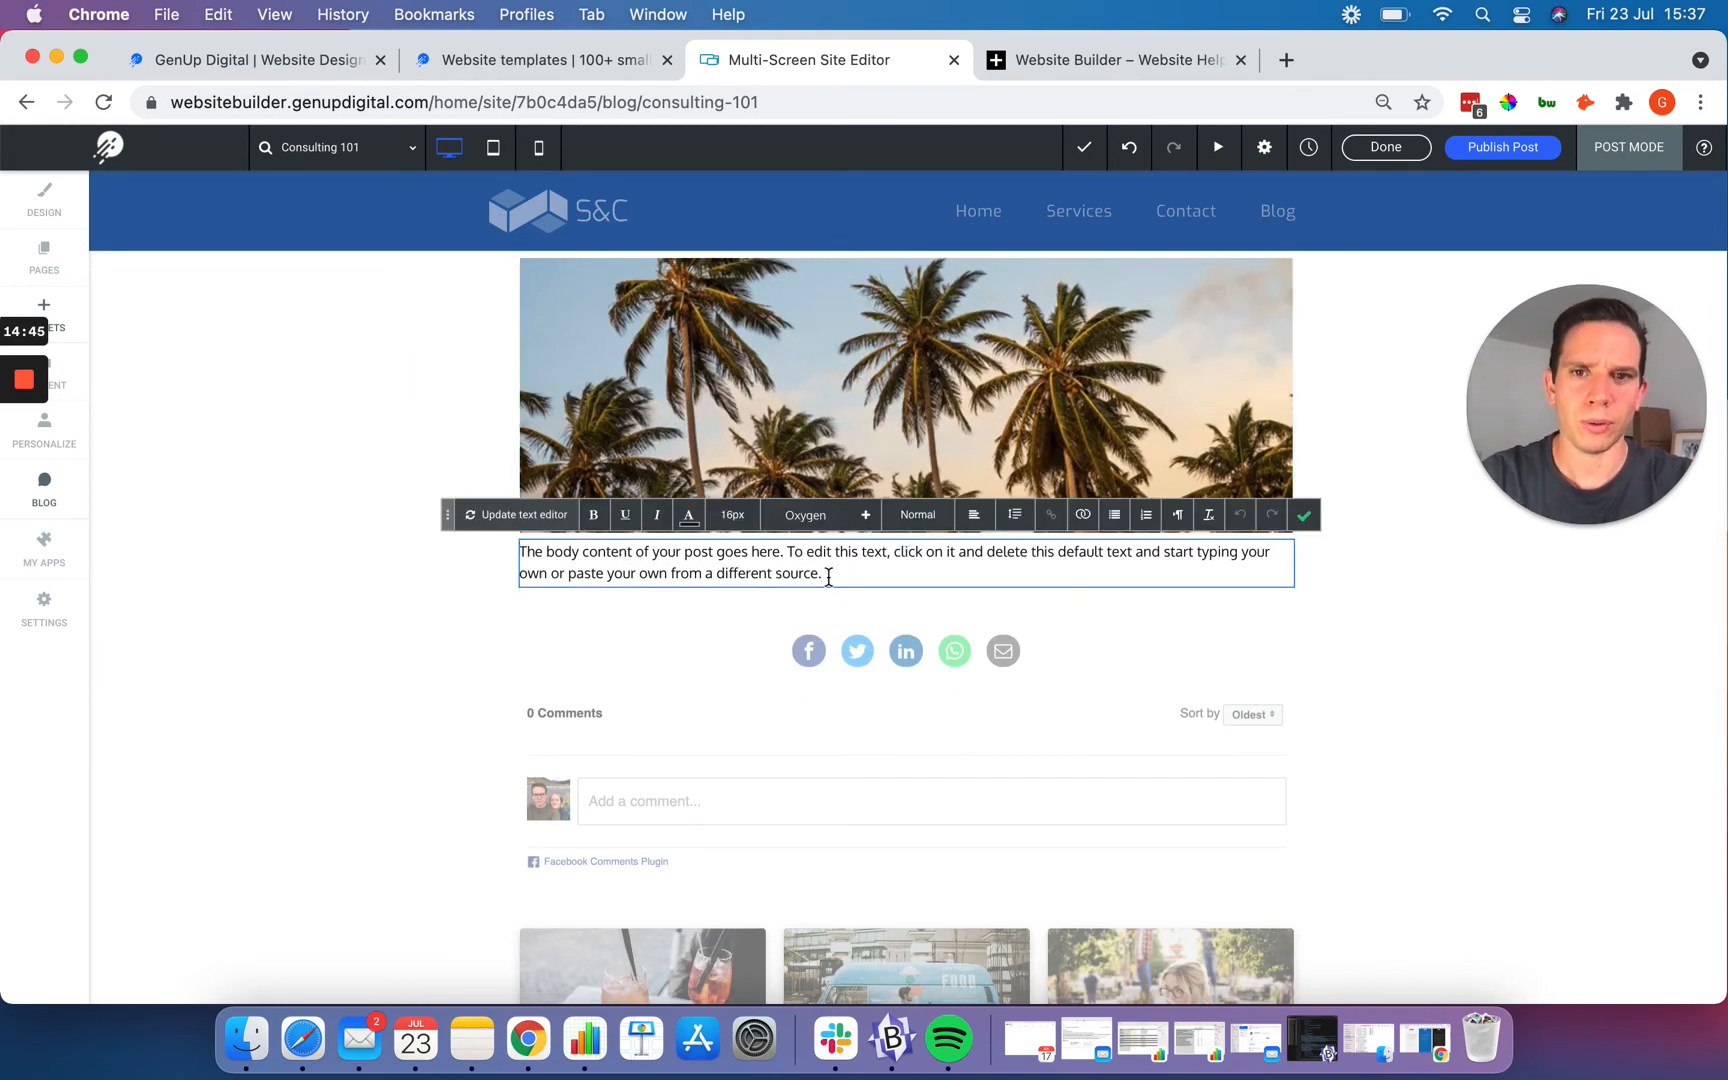
{"action": "left_click", "coordinate": [828, 574]}
{"action": "key", "text": "Return"}
{"action": "key", "text": "Return"}
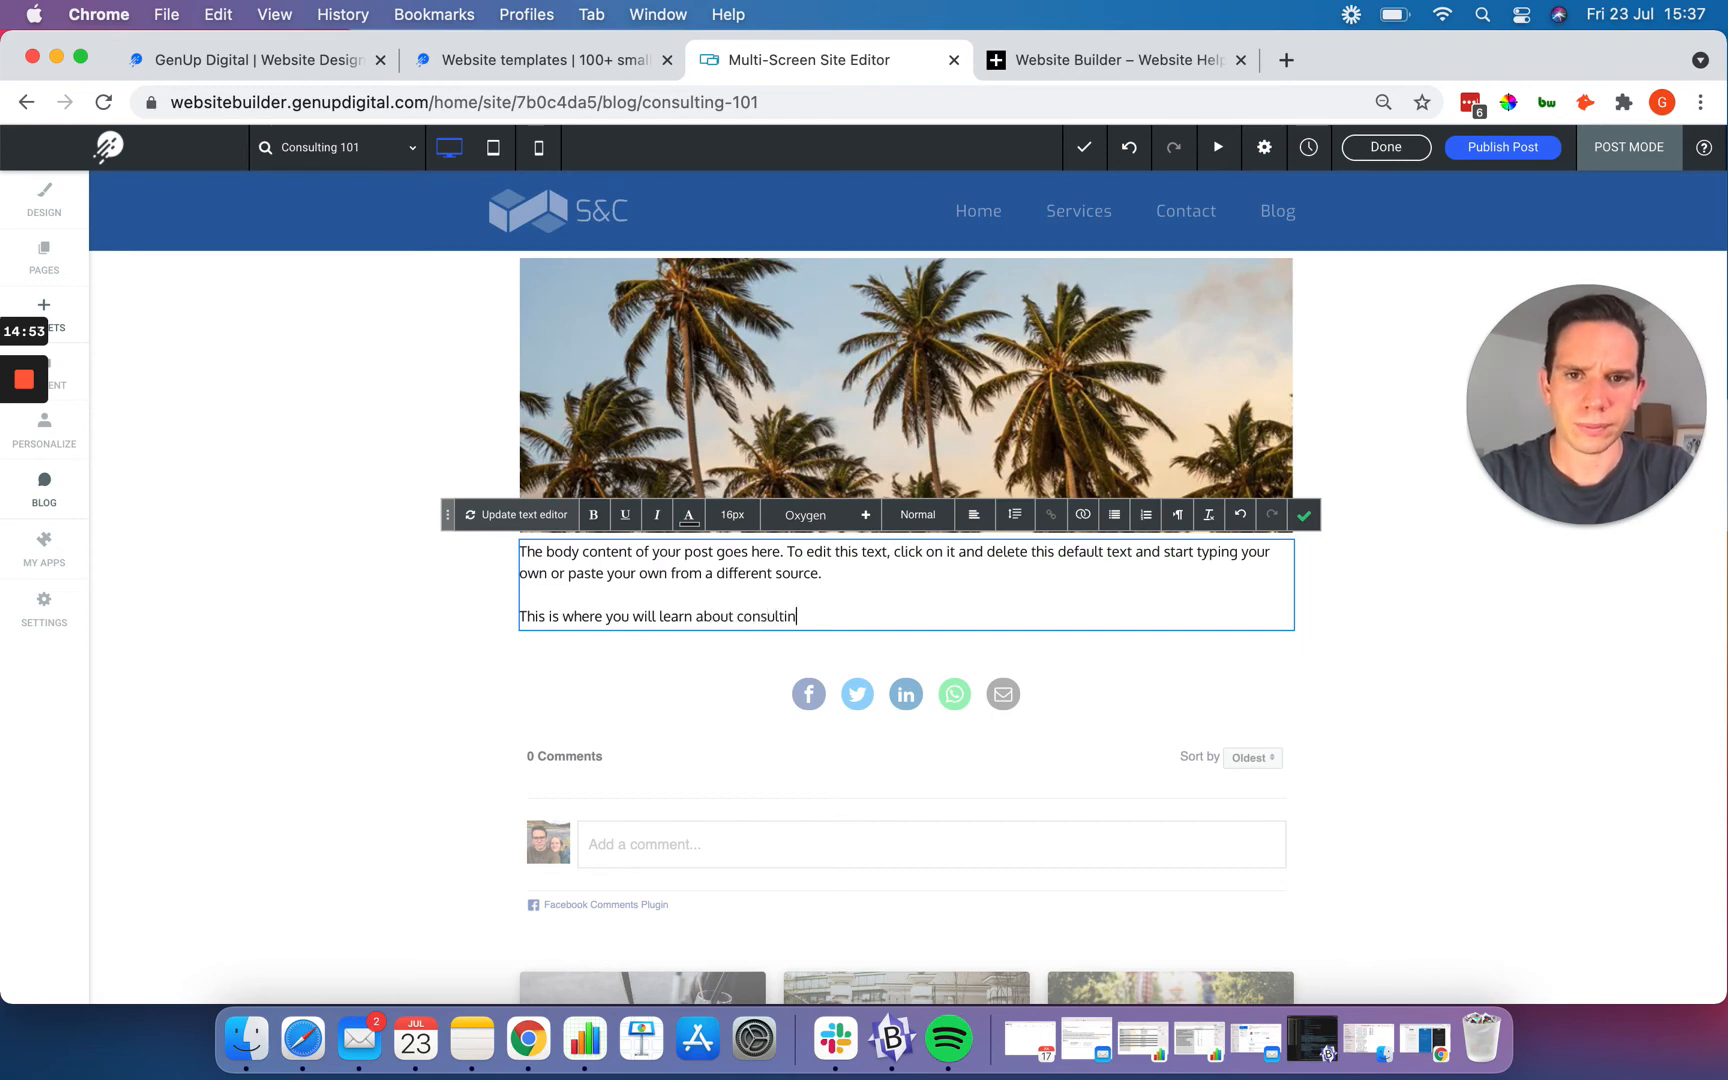
{"action": "left_click", "coordinate": [1303, 515]}
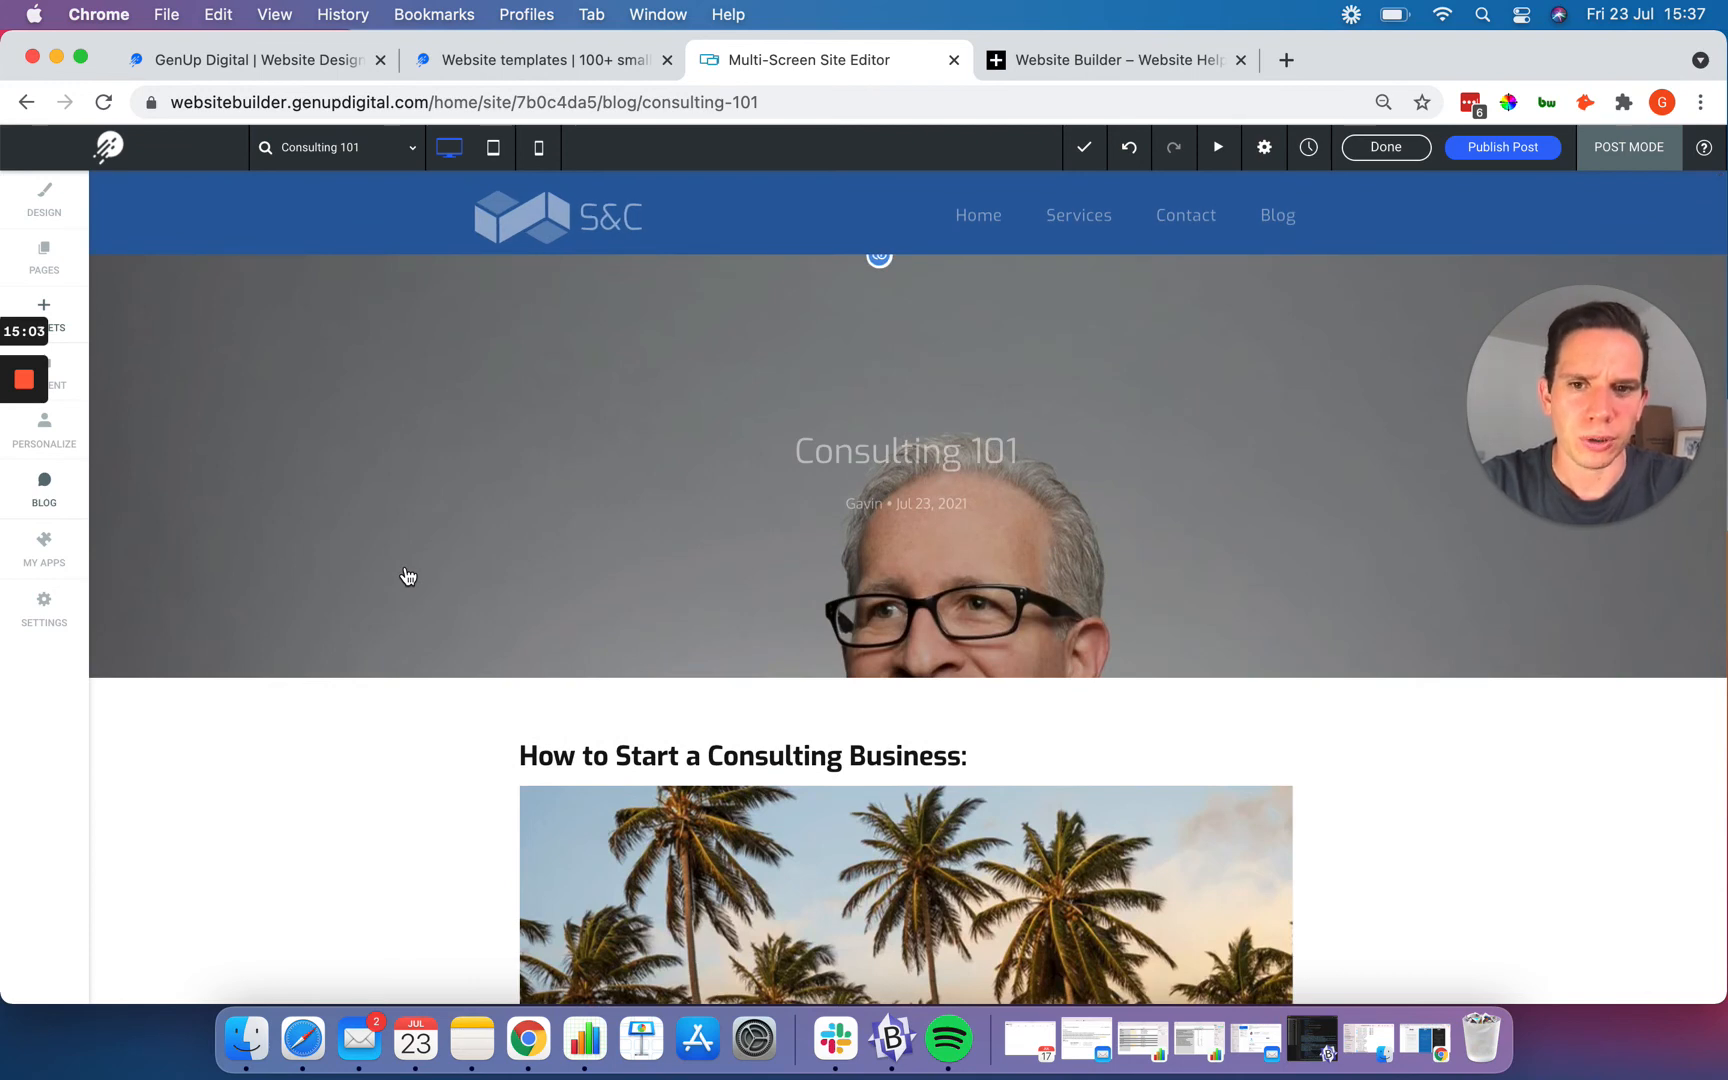
Step: Insert a Map widget between the palm tree image and the body text of the post
{"action": "scroll", "coordinate": [405, 574], "scroll_direction": "down", "scroll_amount": 5}
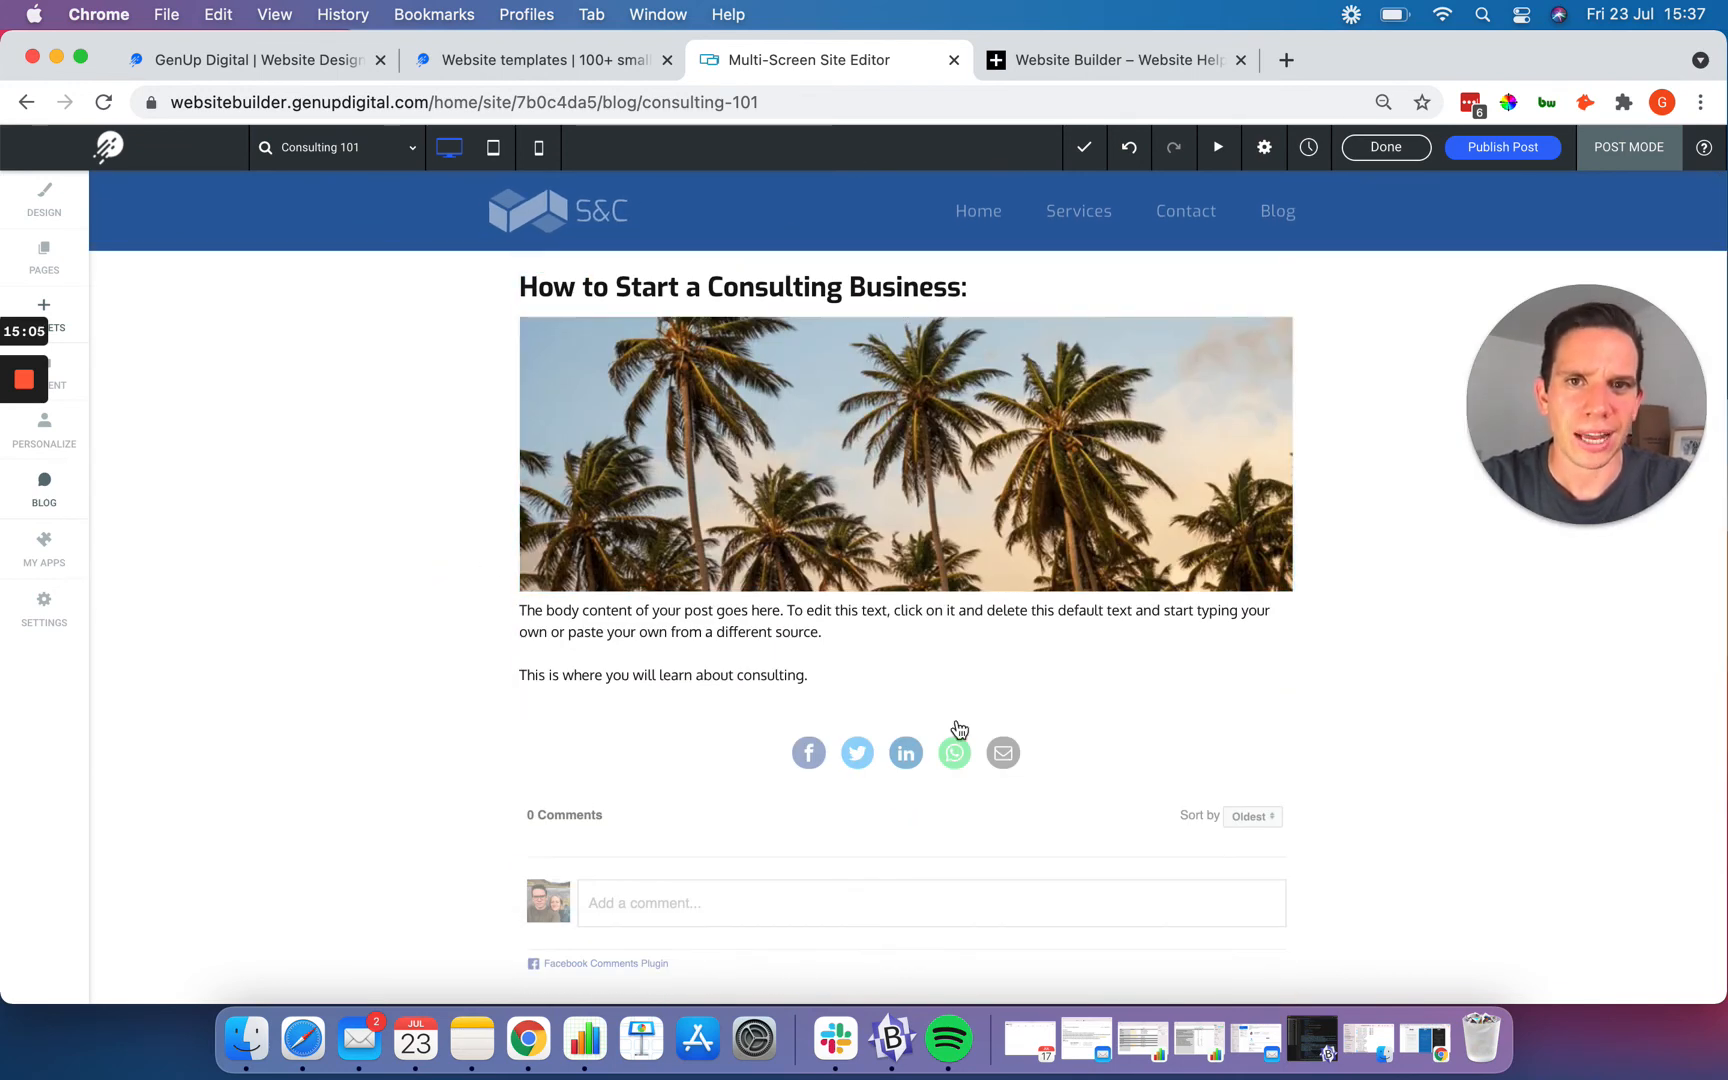
{"action": "scroll", "coordinate": [584, 548], "scroll_direction": "up", "scroll_amount": 1}
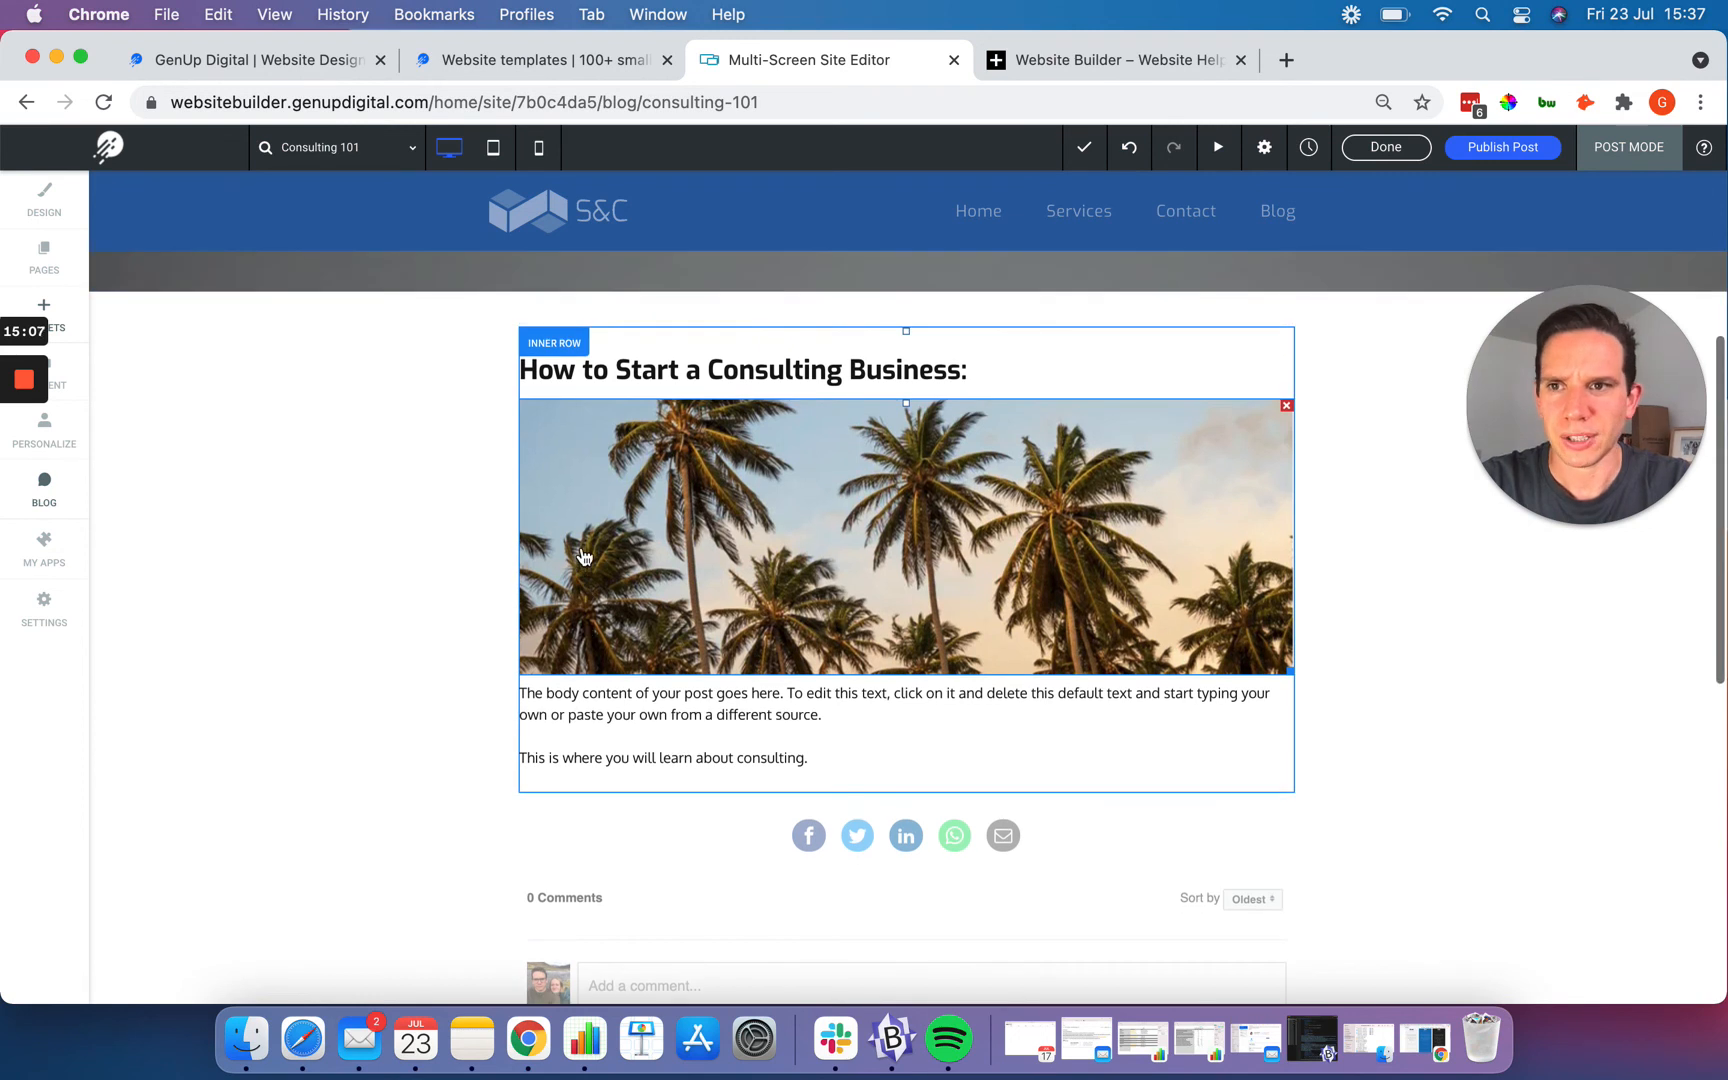
{"action": "left_click", "coordinate": [63, 315]}
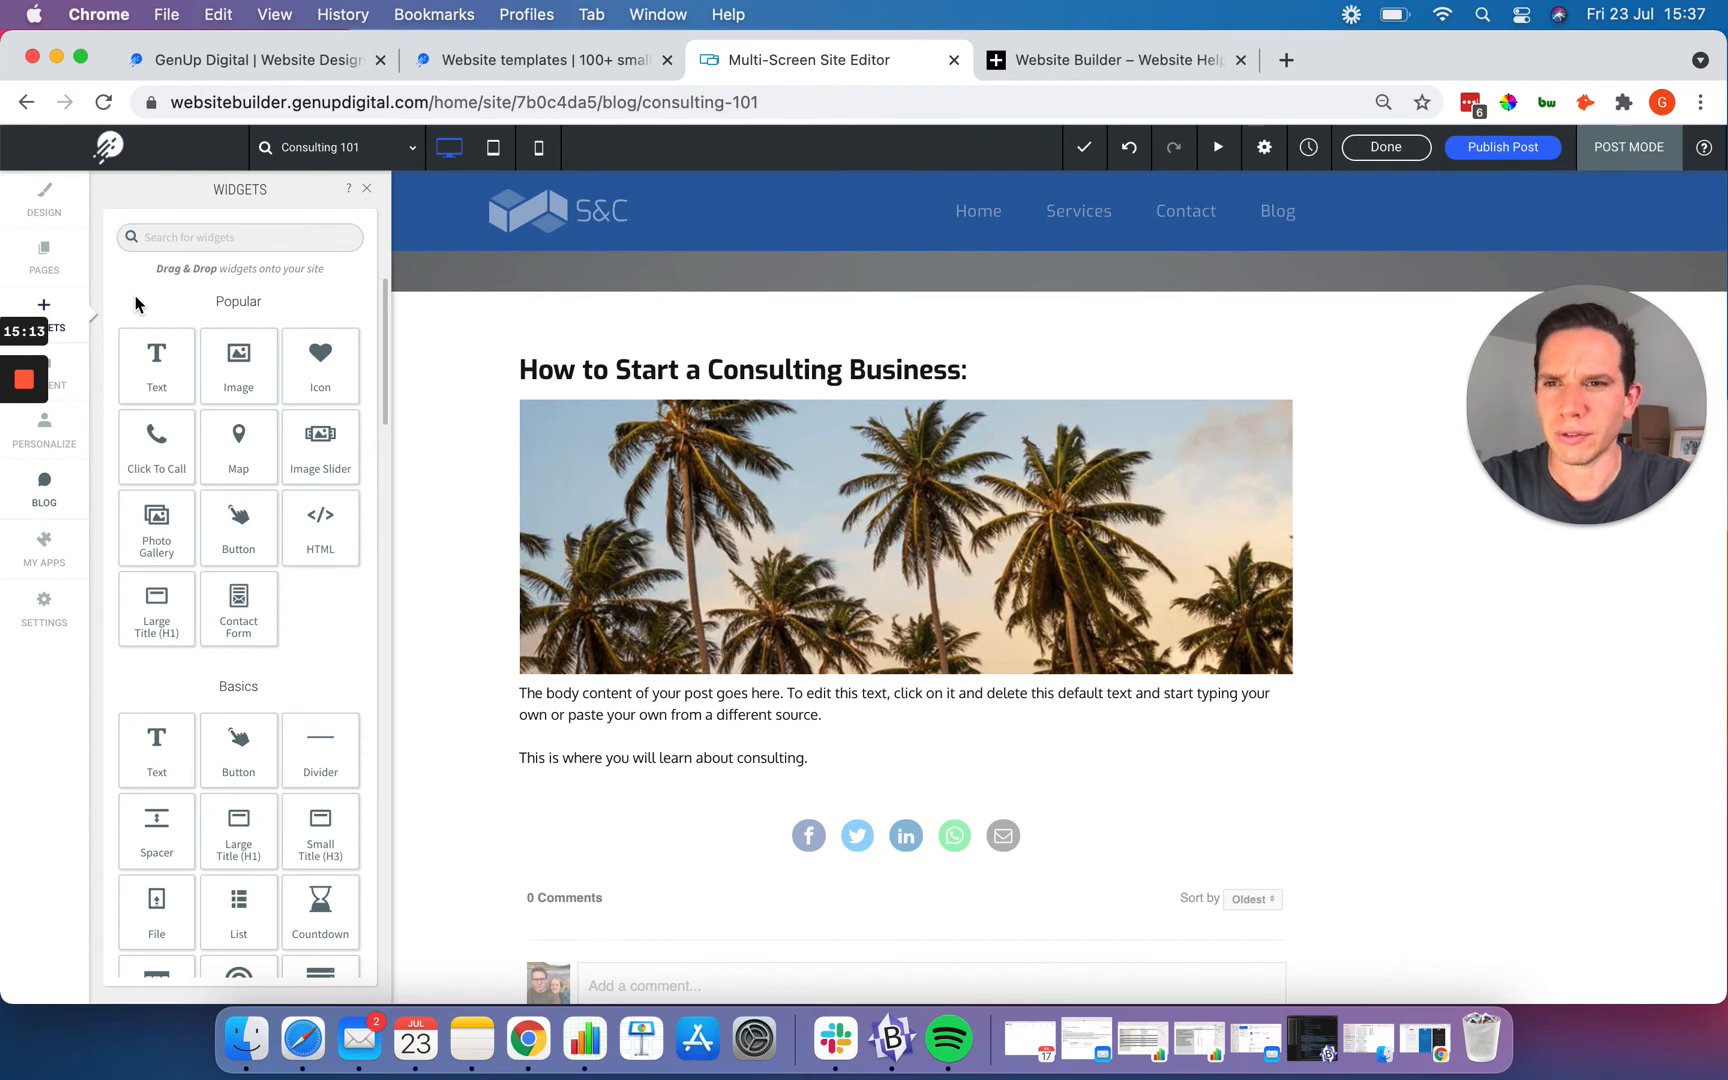
{"action": "scroll", "coordinate": [137, 303], "scroll_direction": "down", "scroll_amount": 1}
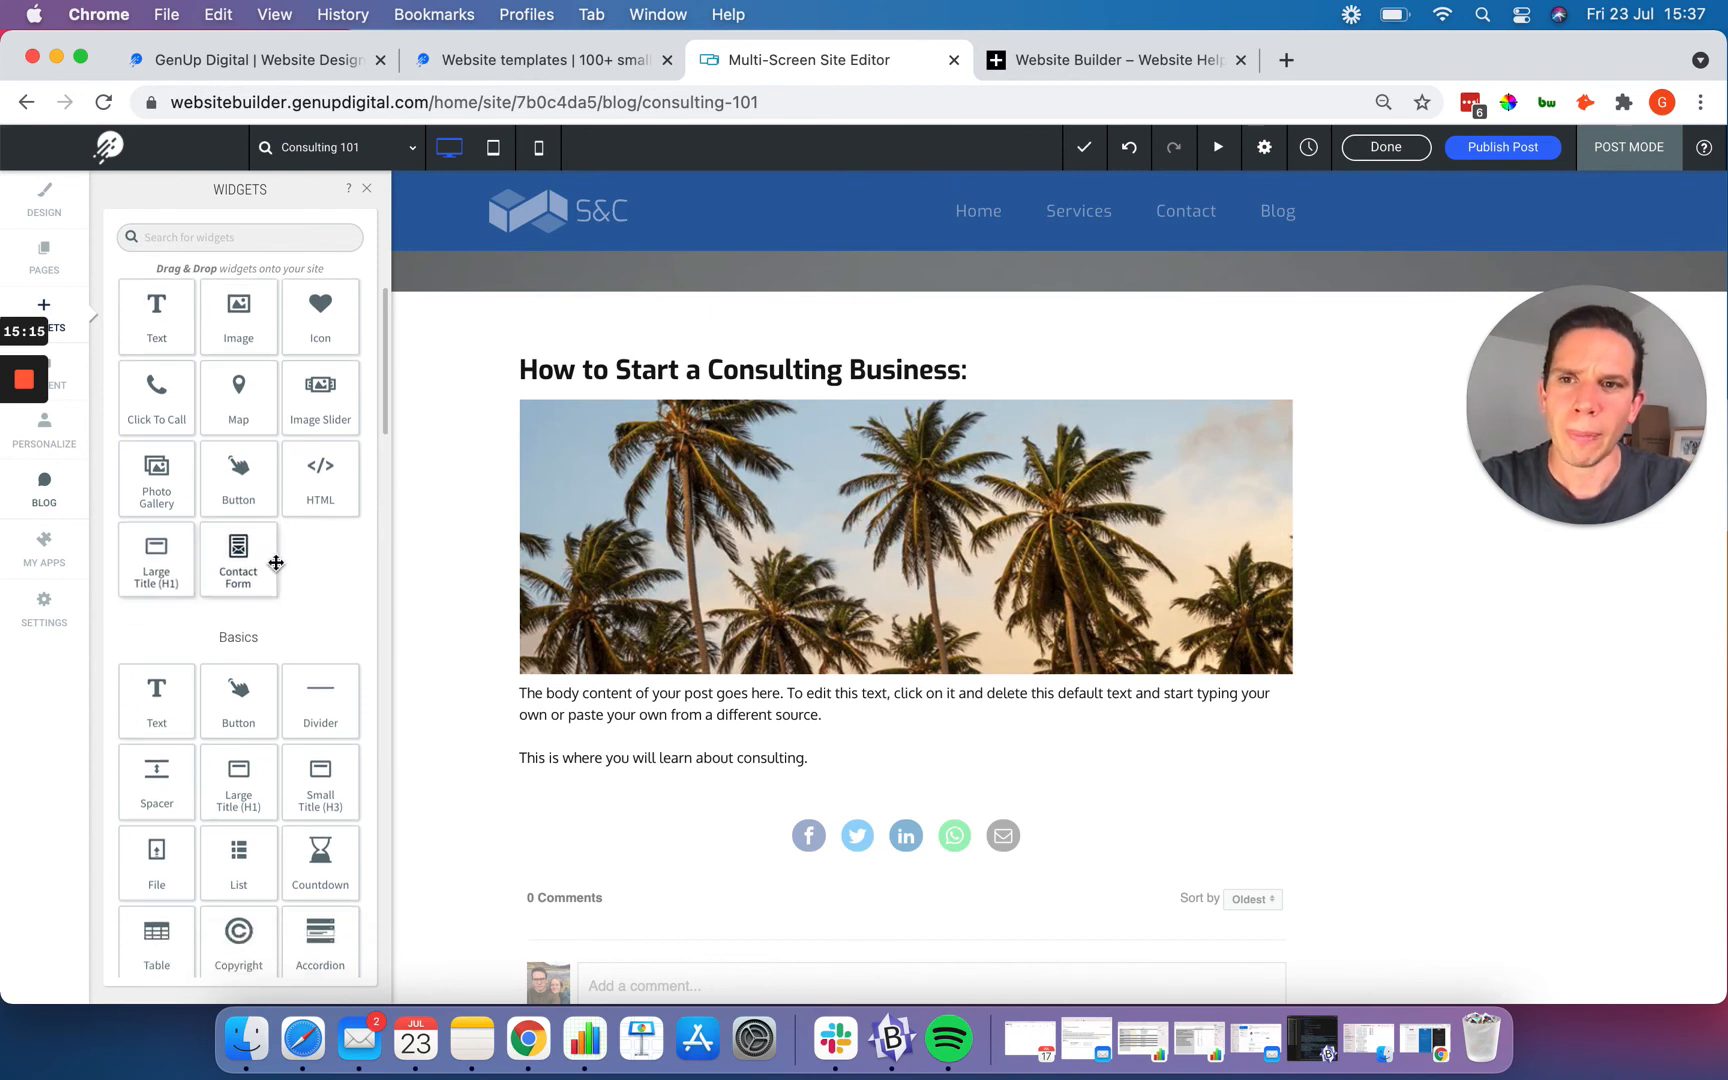
{"action": "scroll", "coordinate": [333, 567], "scroll_direction": "up", "scroll_amount": 1}
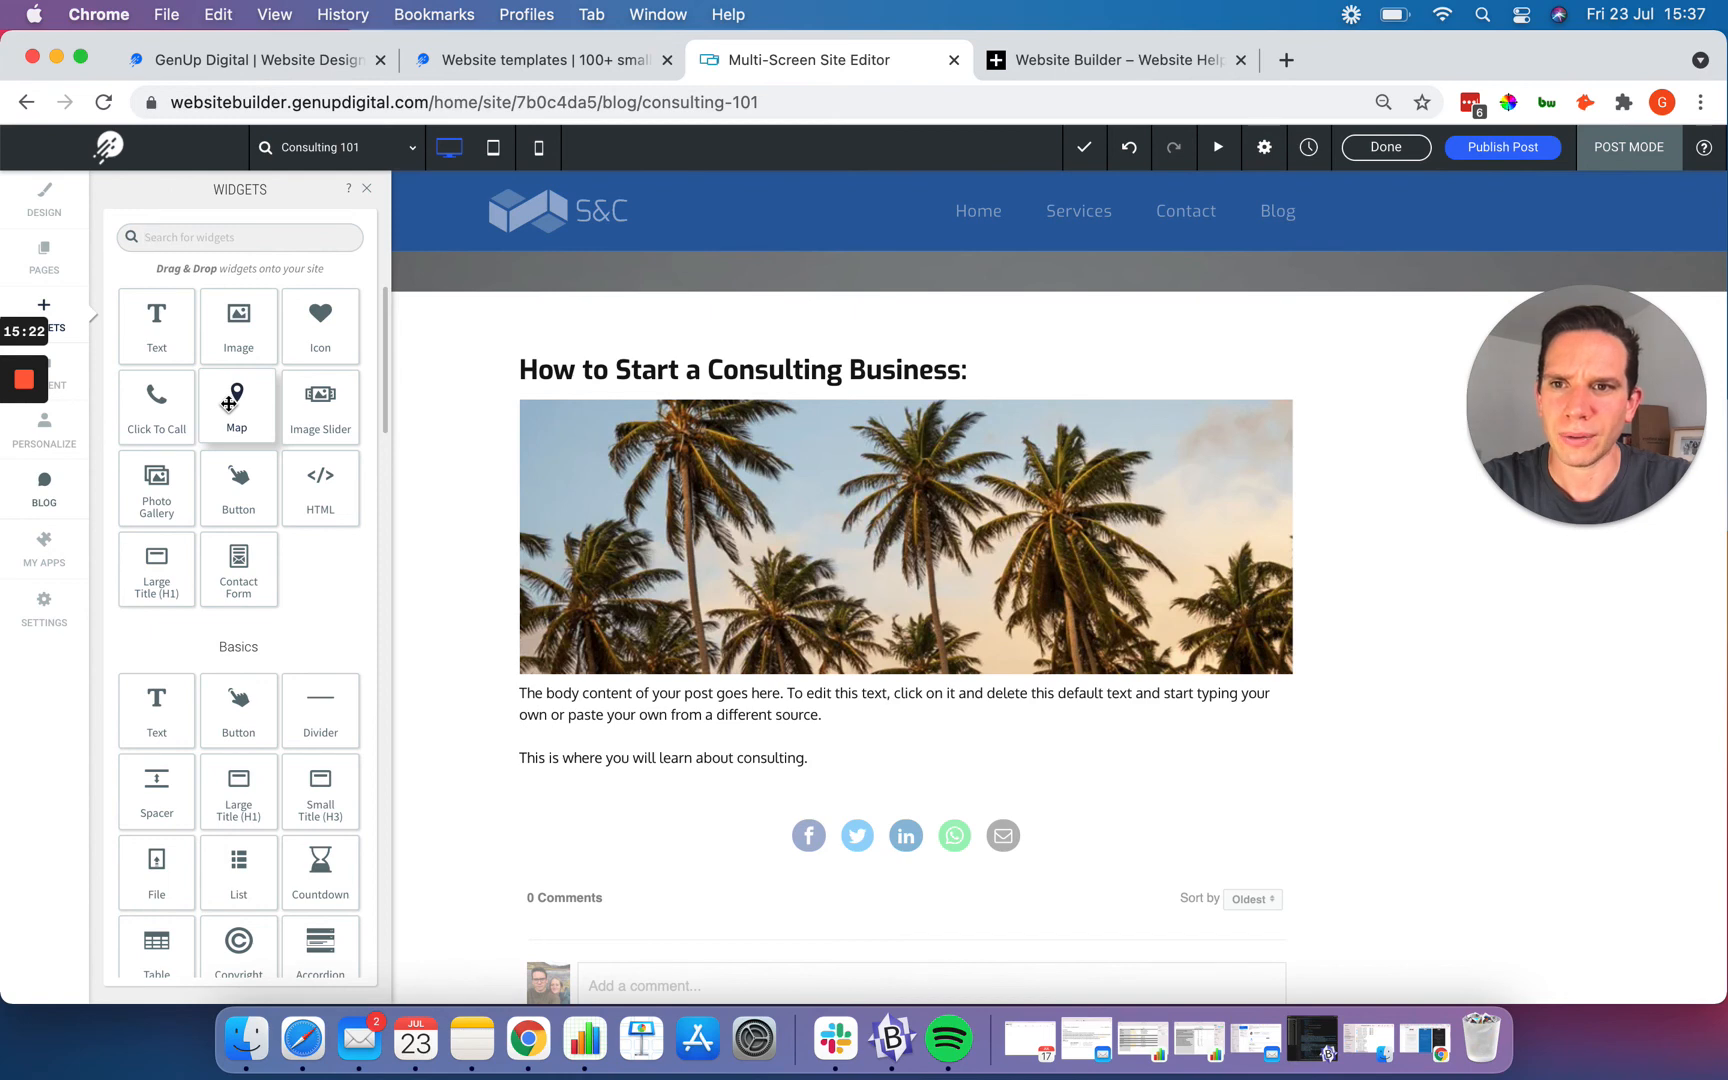
{"action": "left_click_drag", "start_coordinate": [229, 403], "coordinate": [676, 720]}
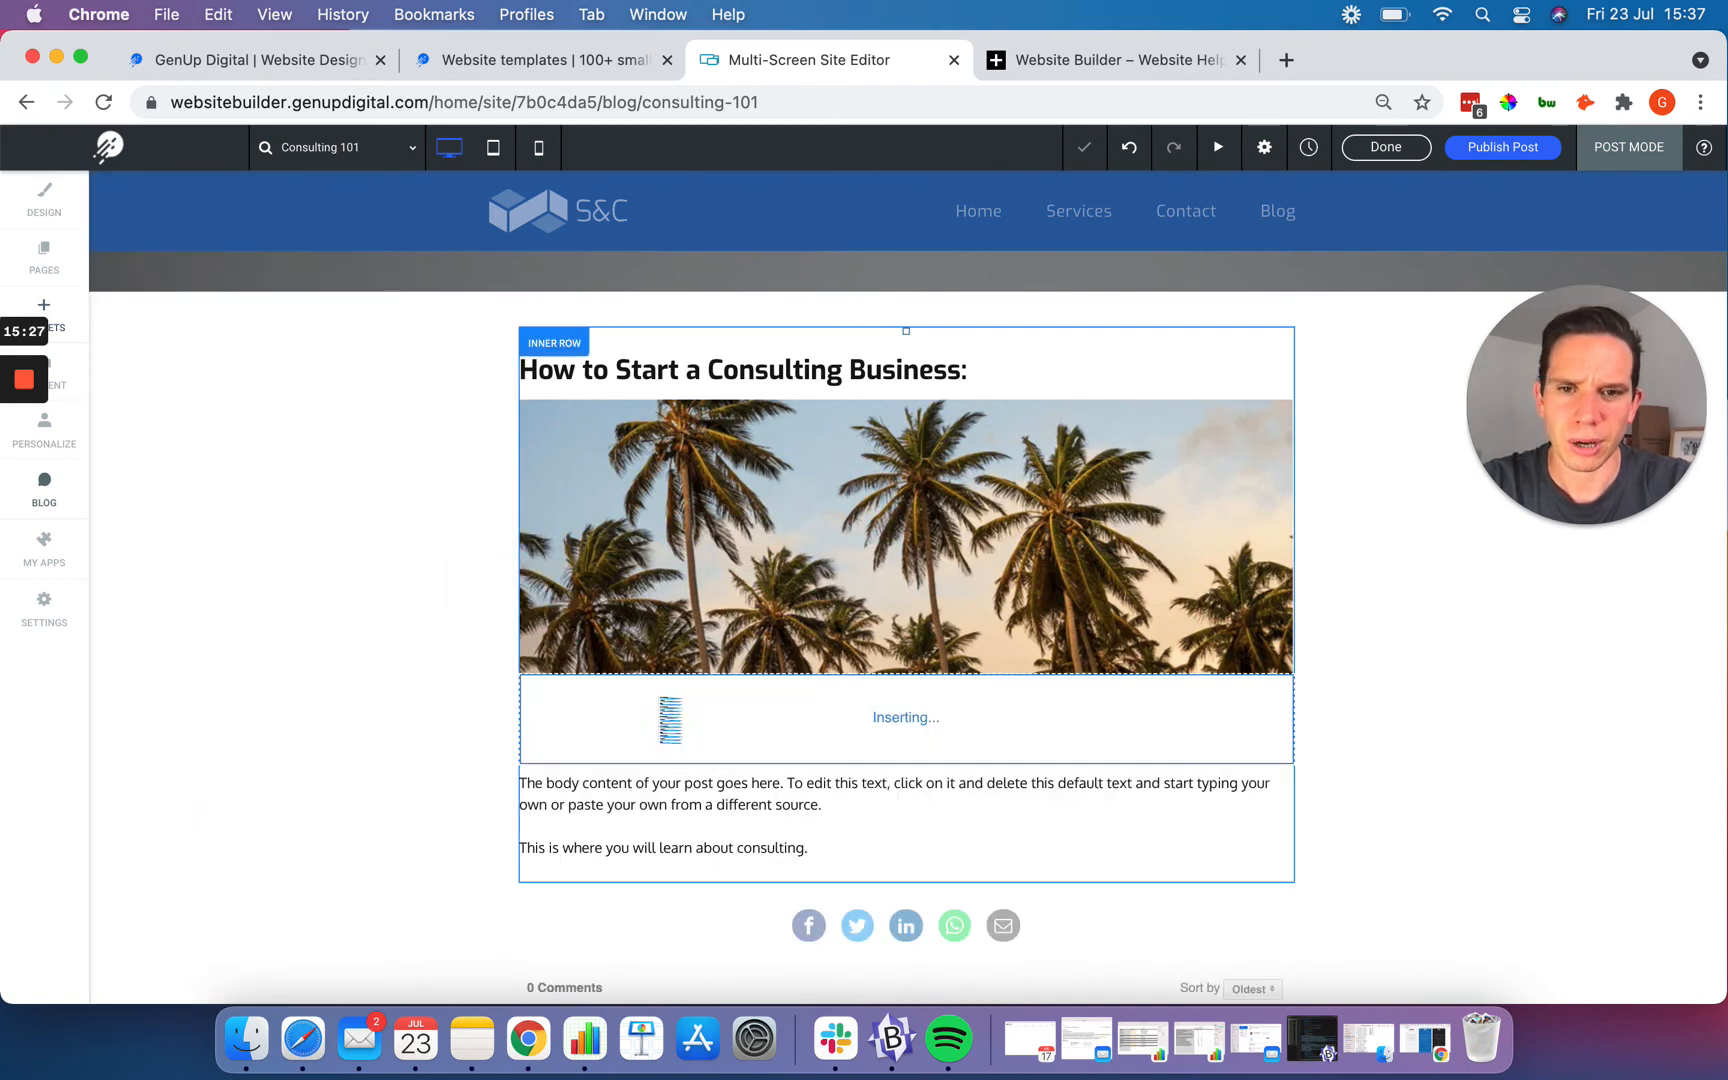
{"action": "scroll", "coordinate": [860, 620], "scroll_direction": "down", "scroll_amount": 1}
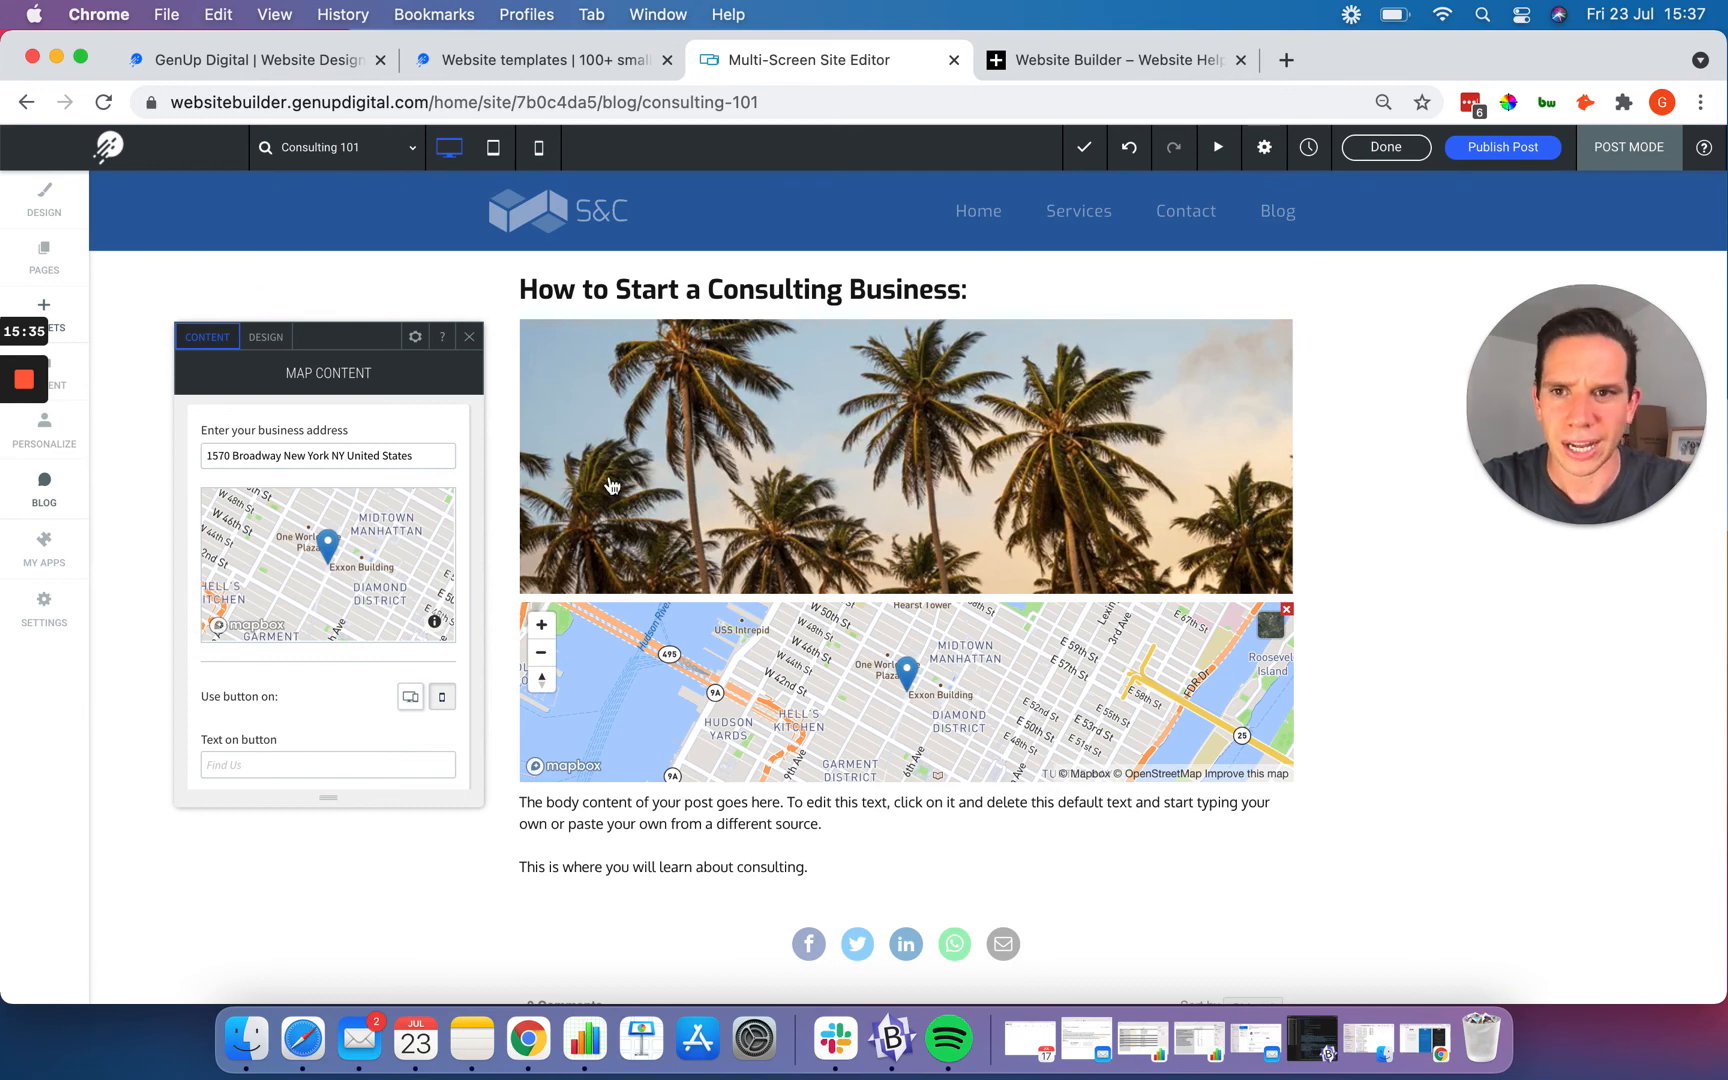
Step: Apply the suggested full business address to the map and review its location info popup settings
{"action": "left_click_drag", "start_coordinate": [207, 458], "coordinate": [397, 456]}
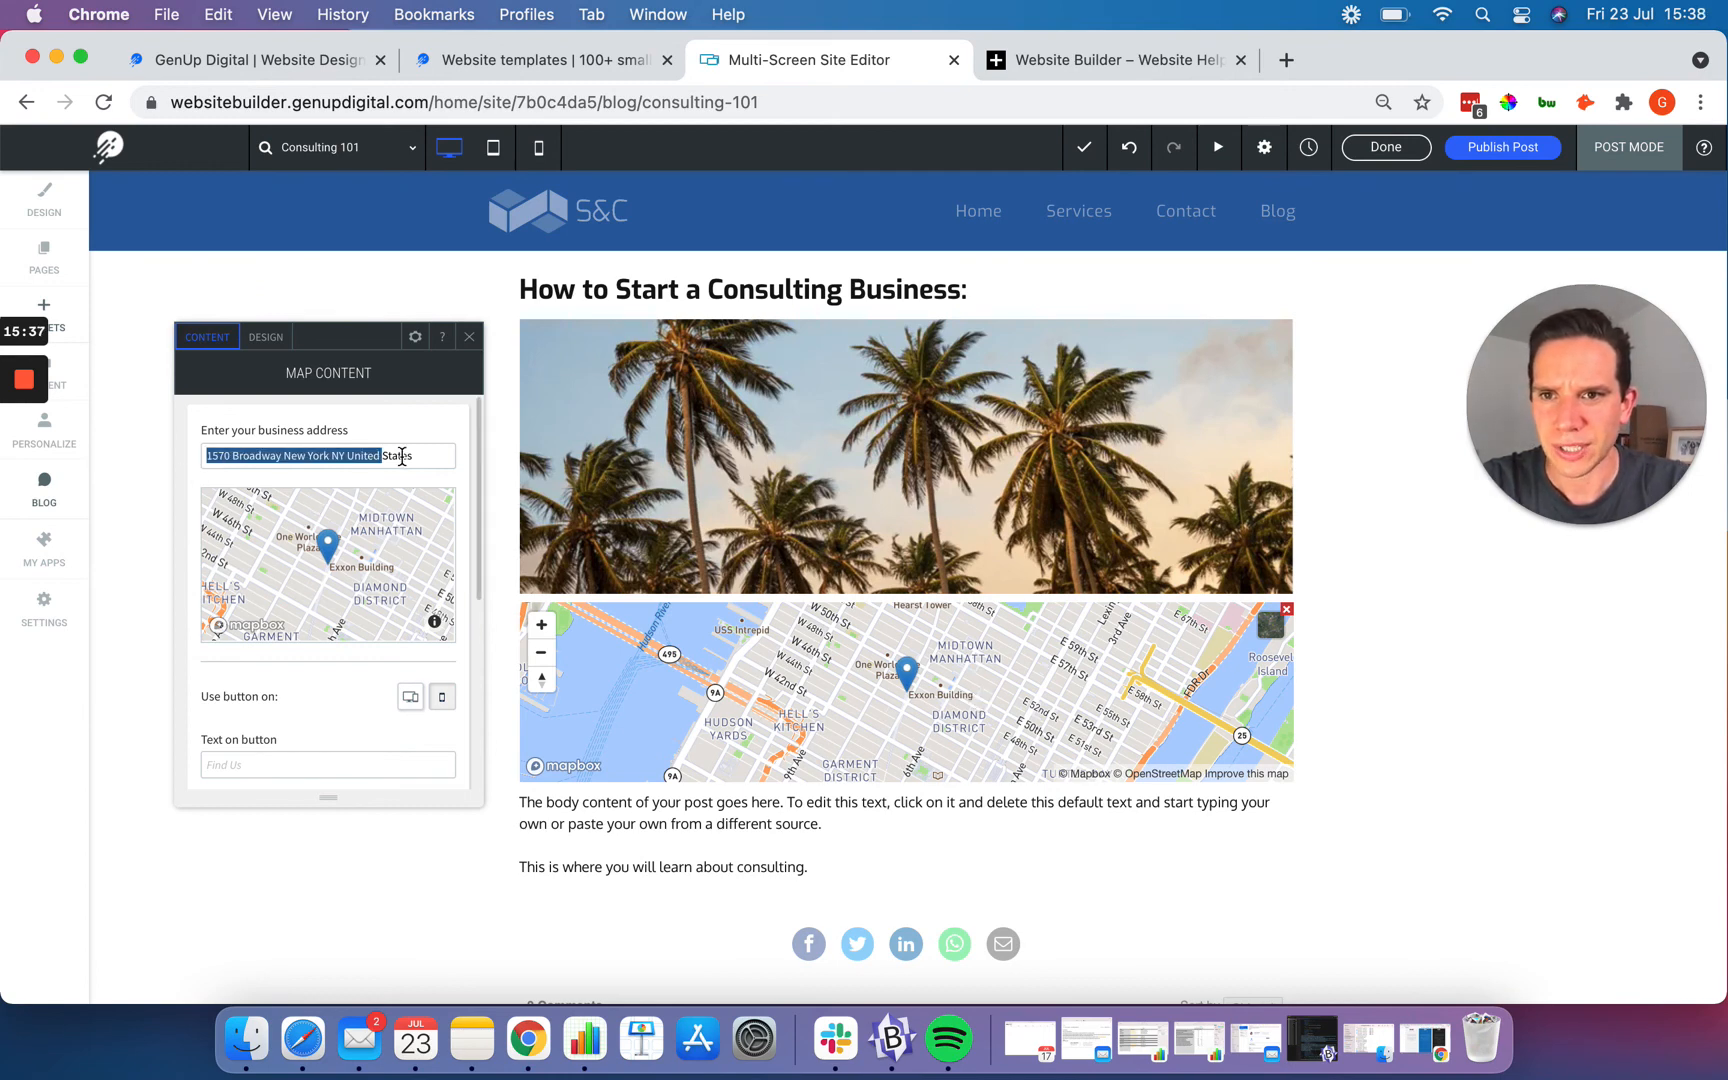
{"action": "left_click", "coordinate": [325, 502]}
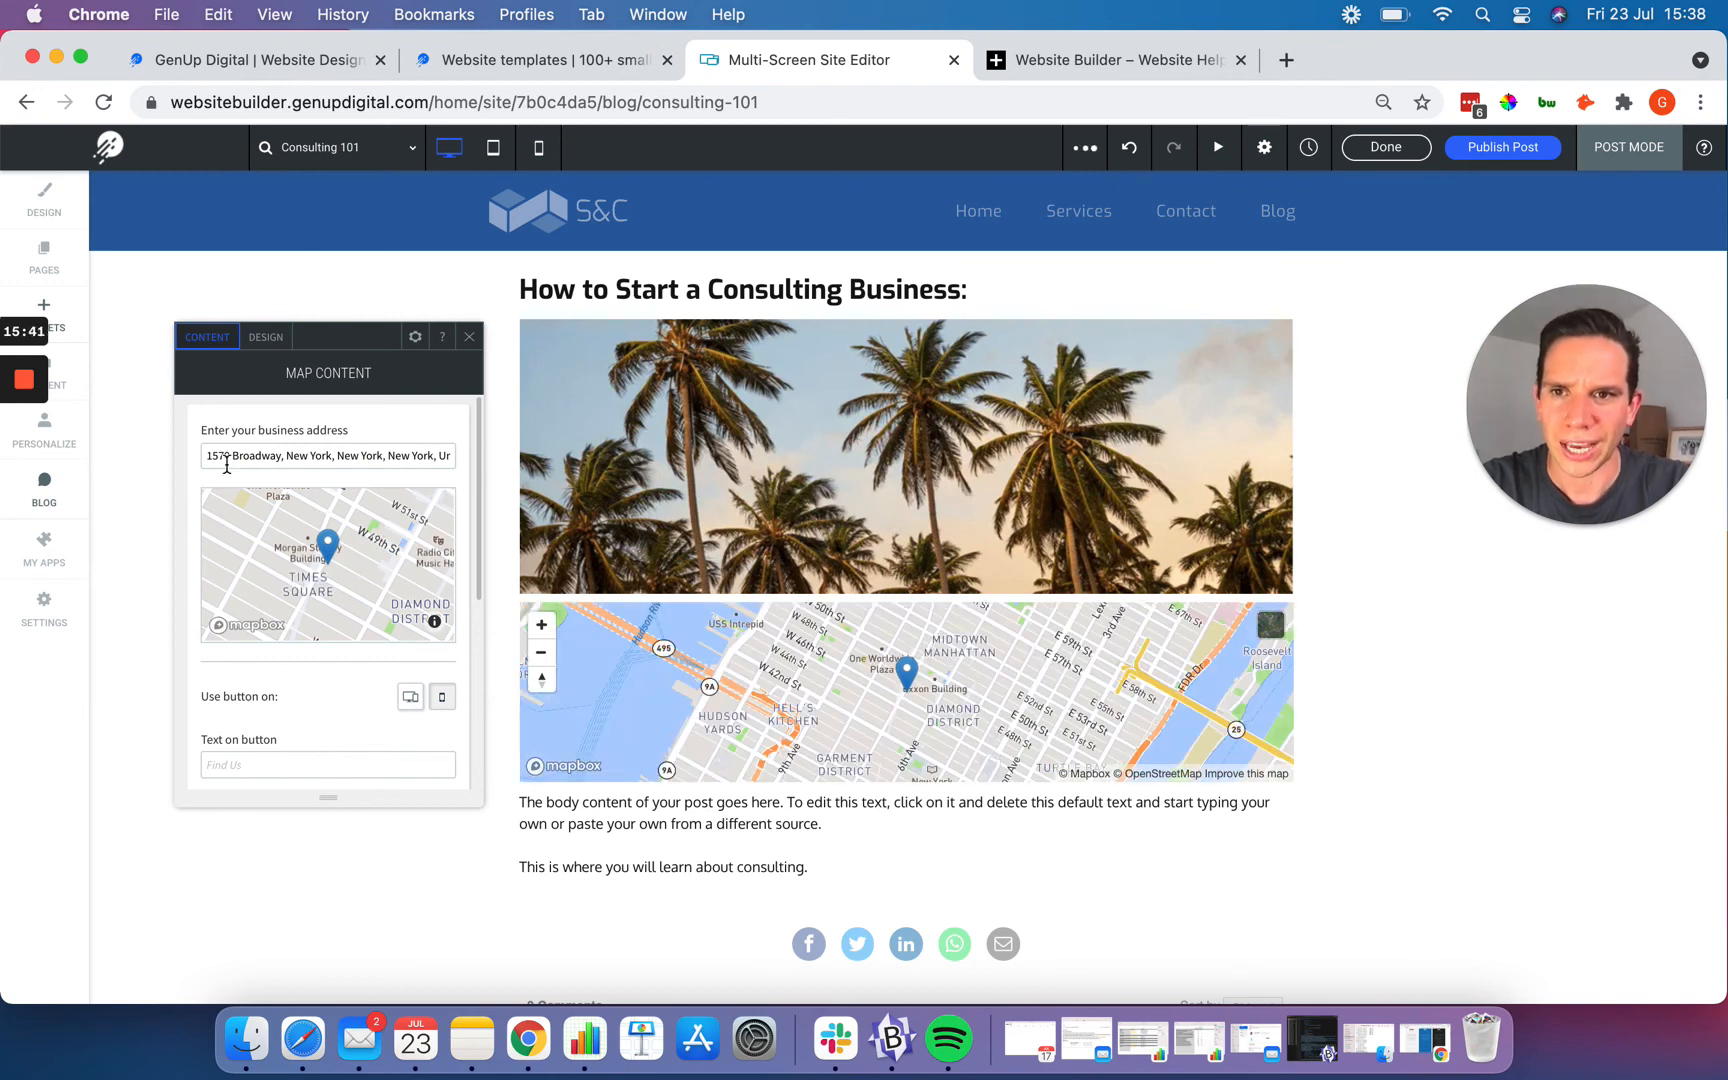
{"action": "scroll", "coordinate": [283, 670], "scroll_direction": "down", "scroll_amount": 5}
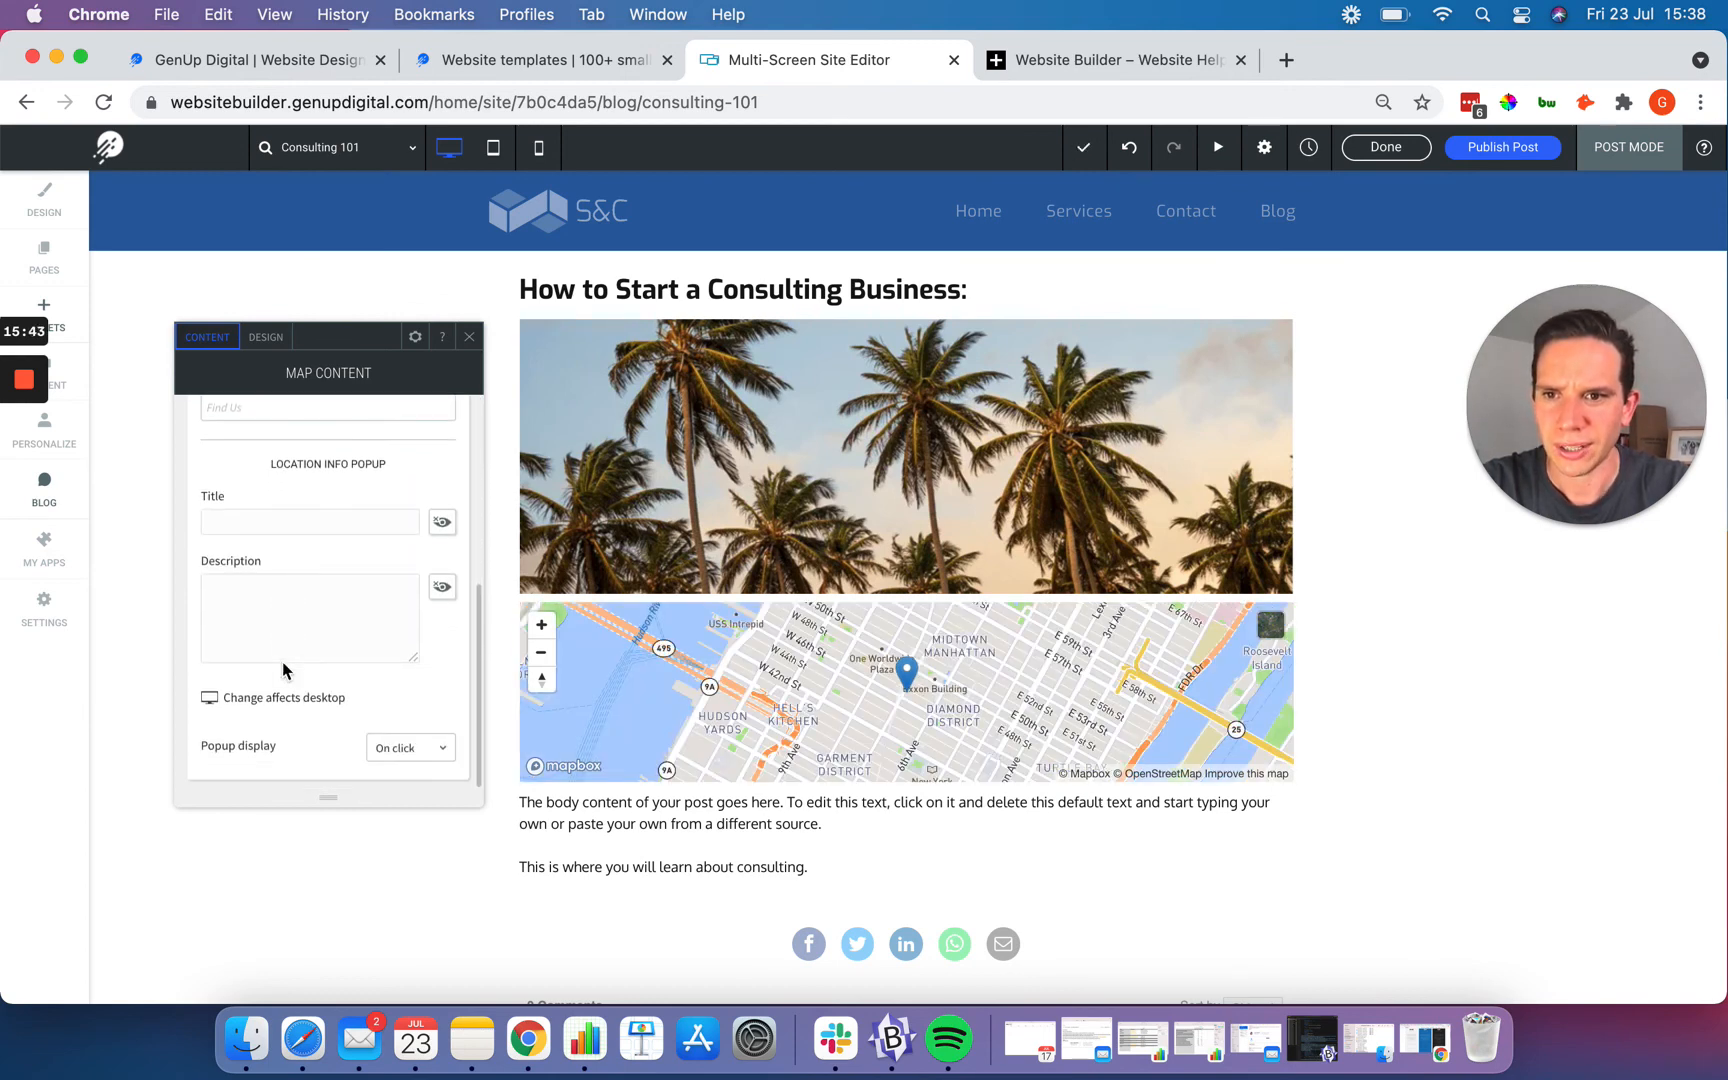
{"action": "scroll", "coordinate": [283, 670], "scroll_direction": "up", "scroll_amount": 5}
{"action": "left_click", "coordinate": [469, 338]}
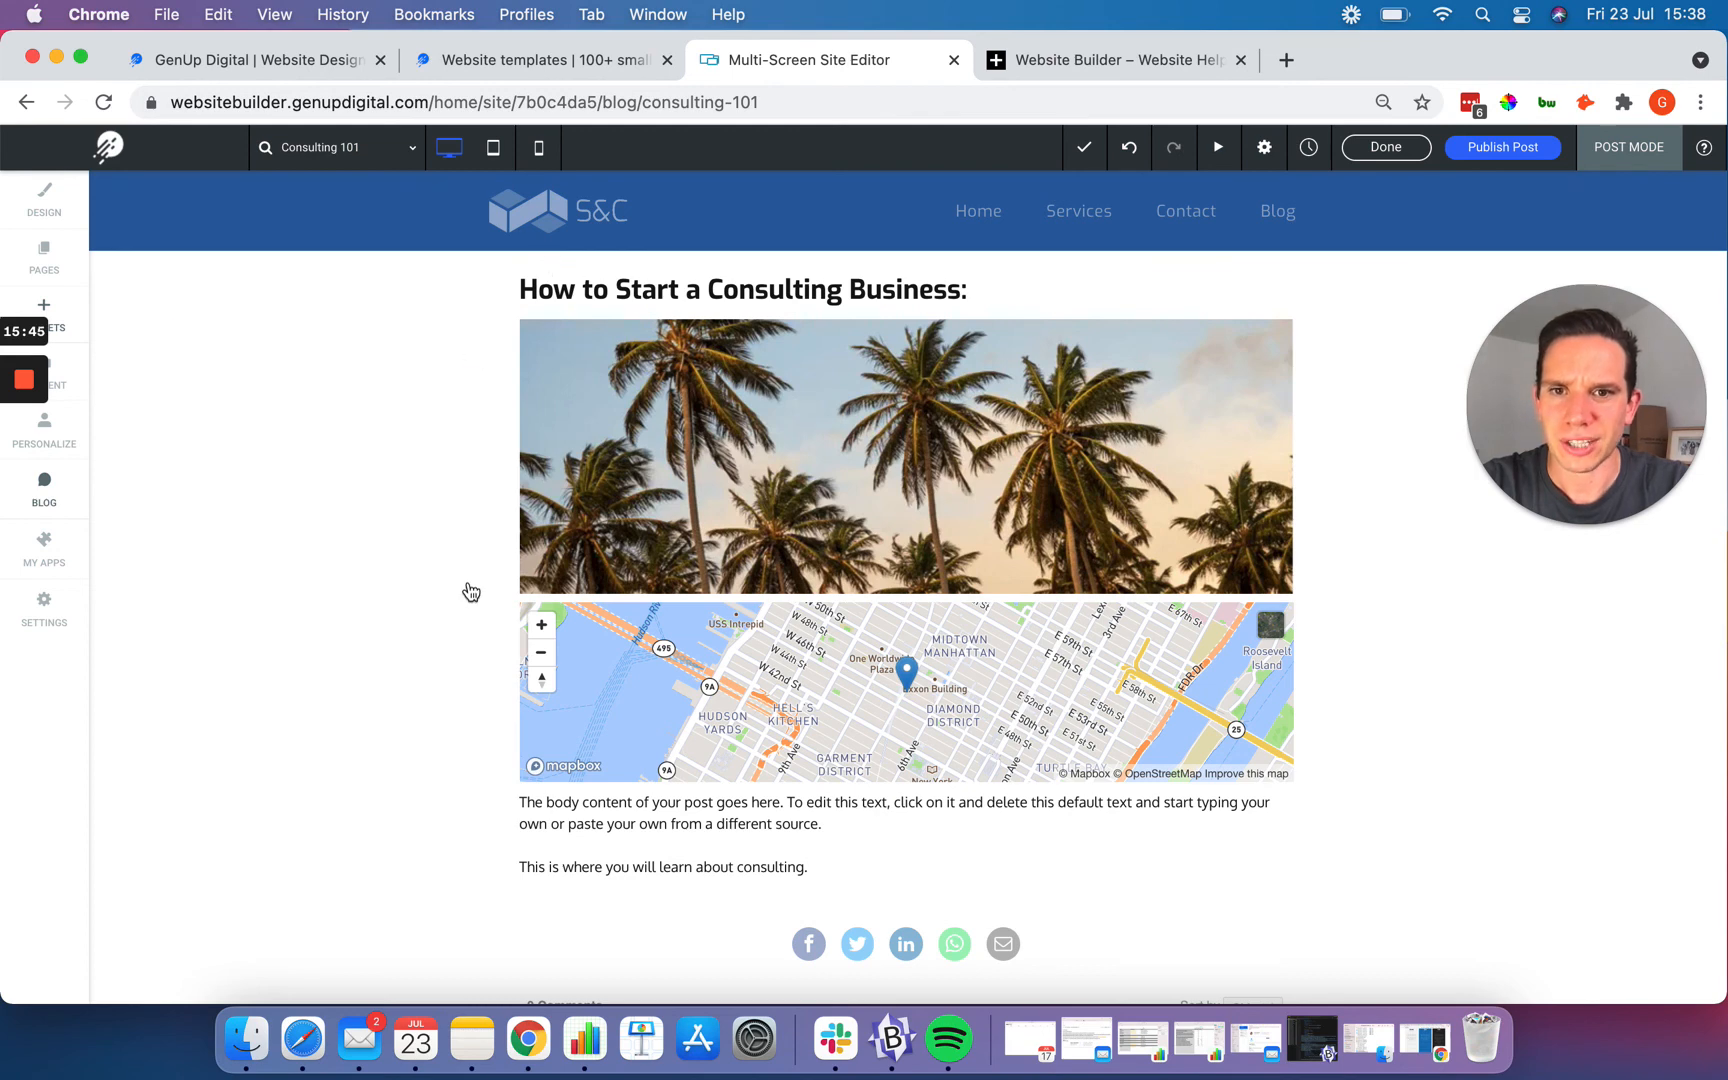
Step: Browse the whole widget library, from the popular and basic widgets through media, business, social, advanced and blog widgets
{"action": "scroll", "coordinate": [467, 620], "scroll_direction": "down", "scroll_amount": 3}
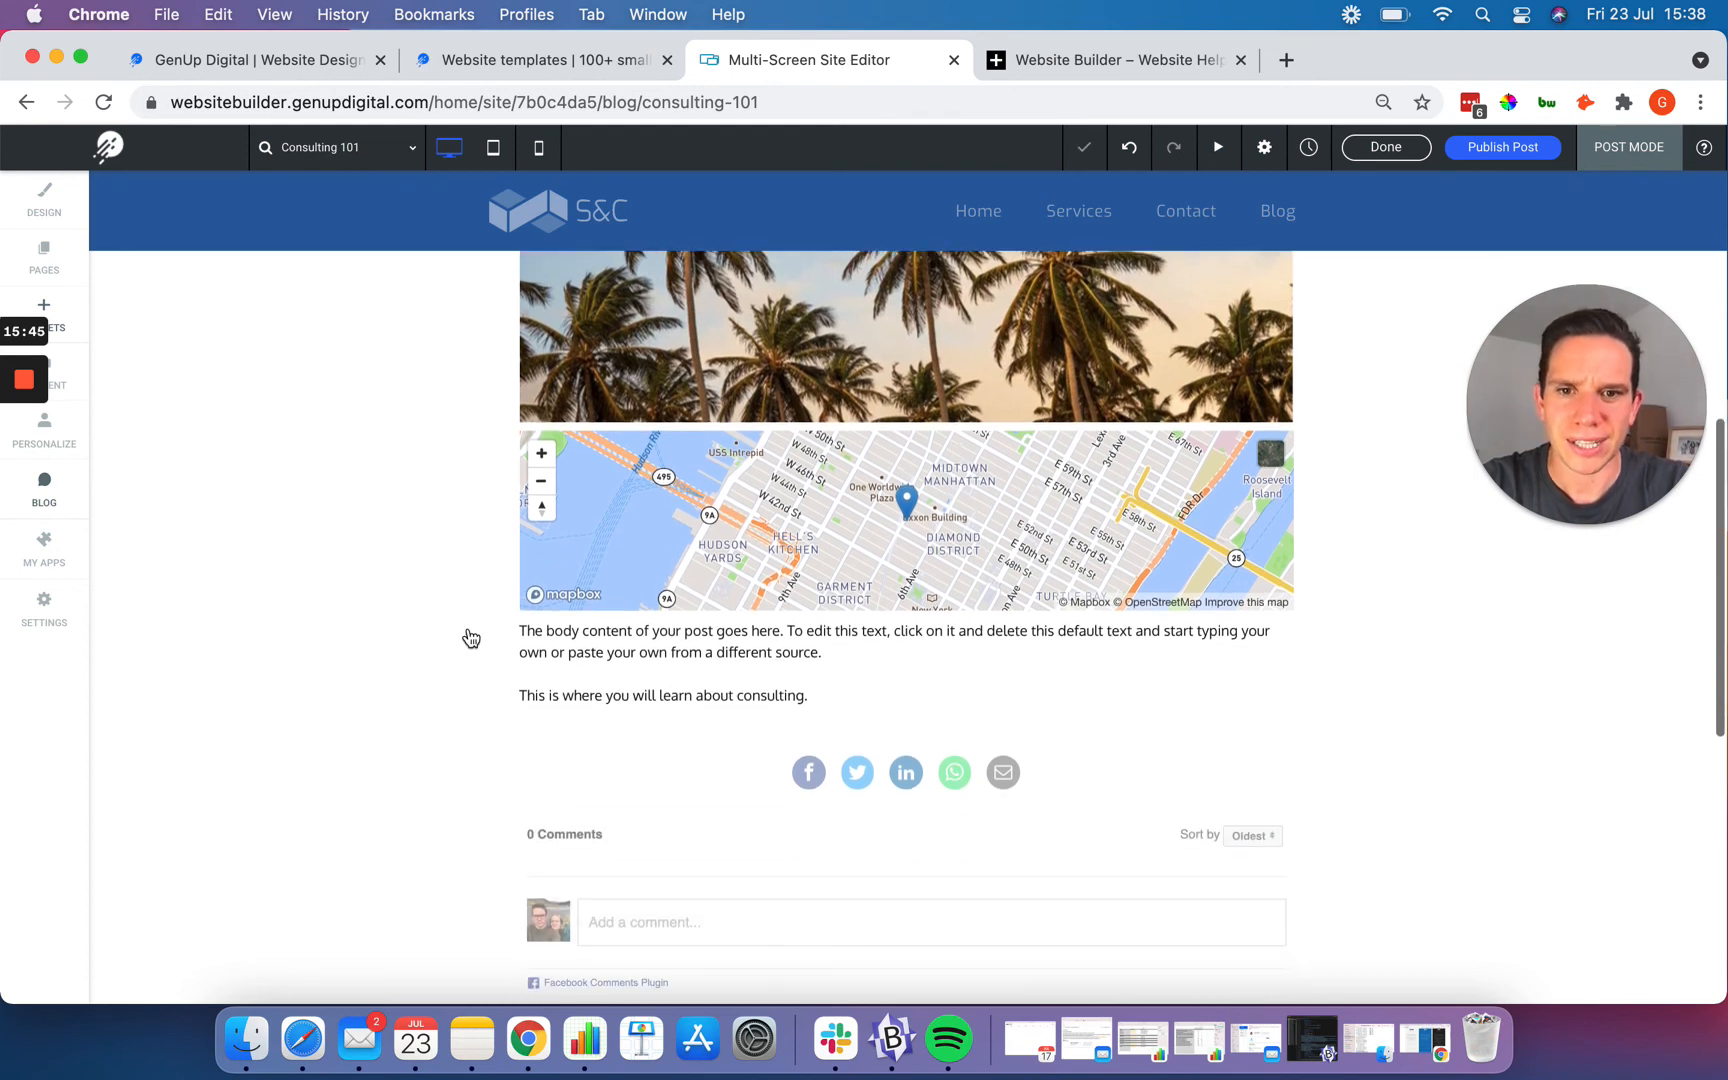
{"action": "left_click", "coordinate": [78, 312]}
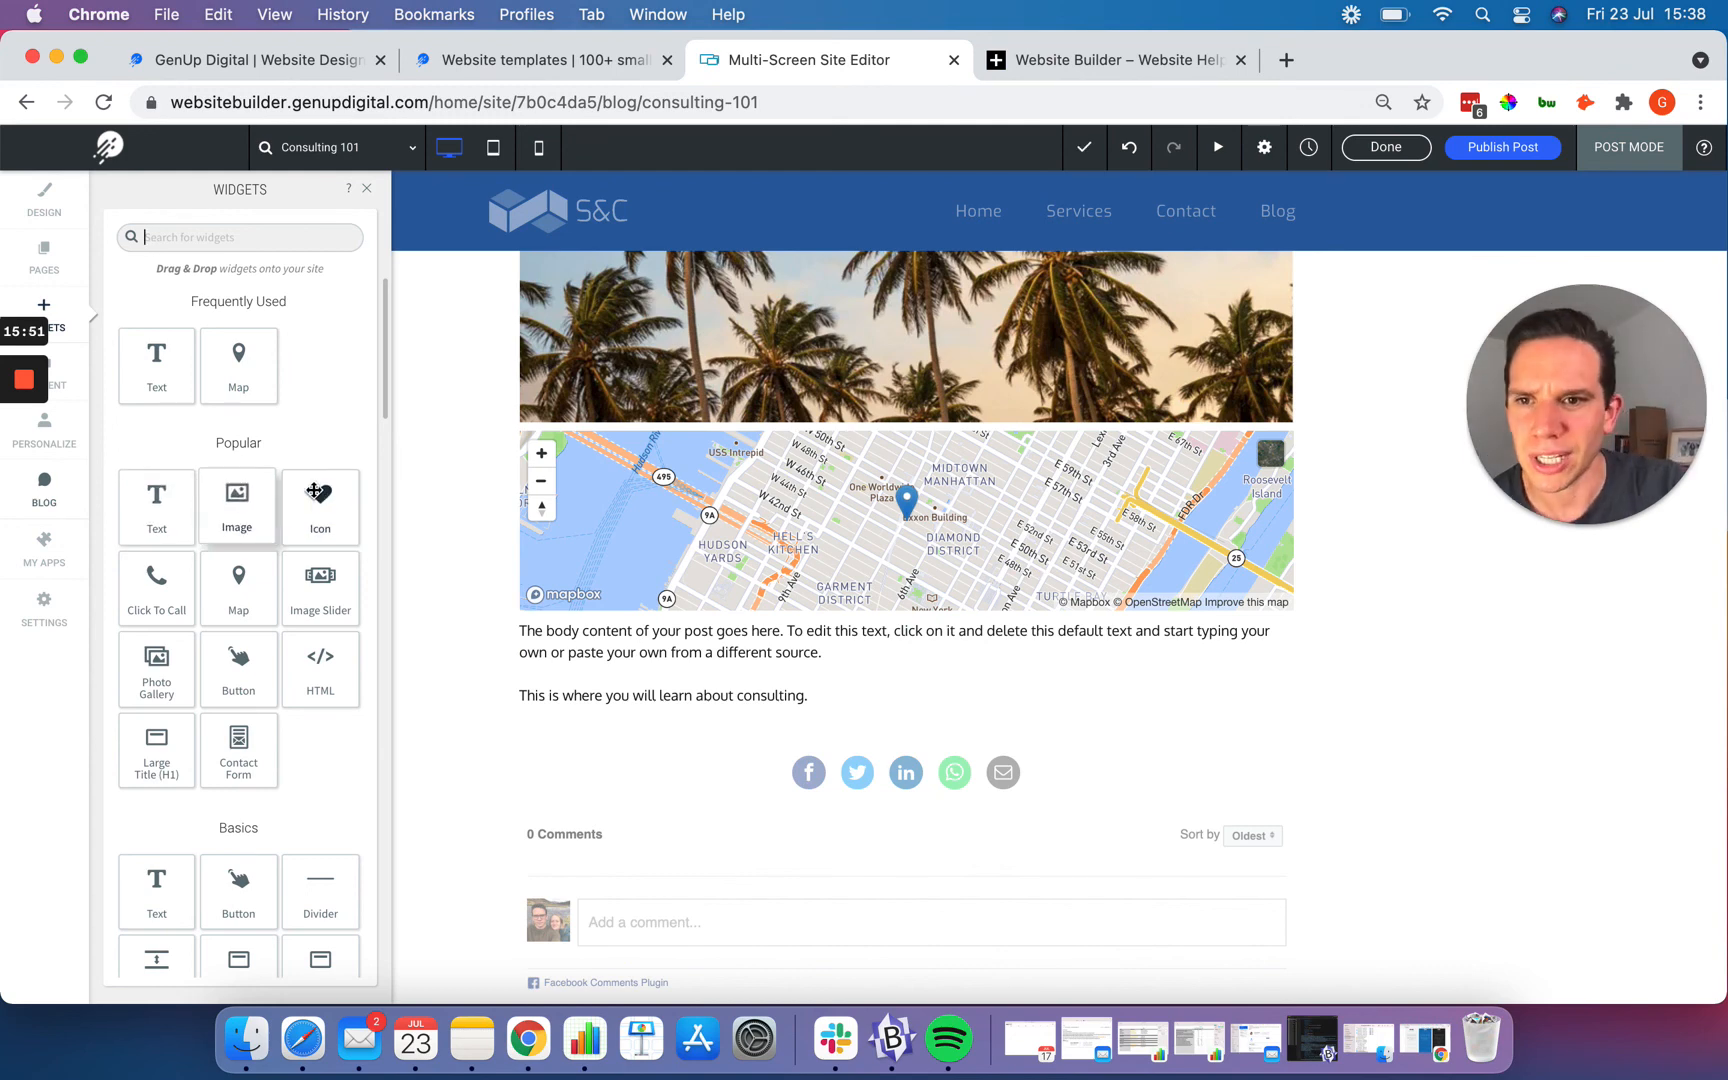
{"action": "scroll", "coordinate": [204, 590], "scroll_direction": "down", "scroll_amount": 3}
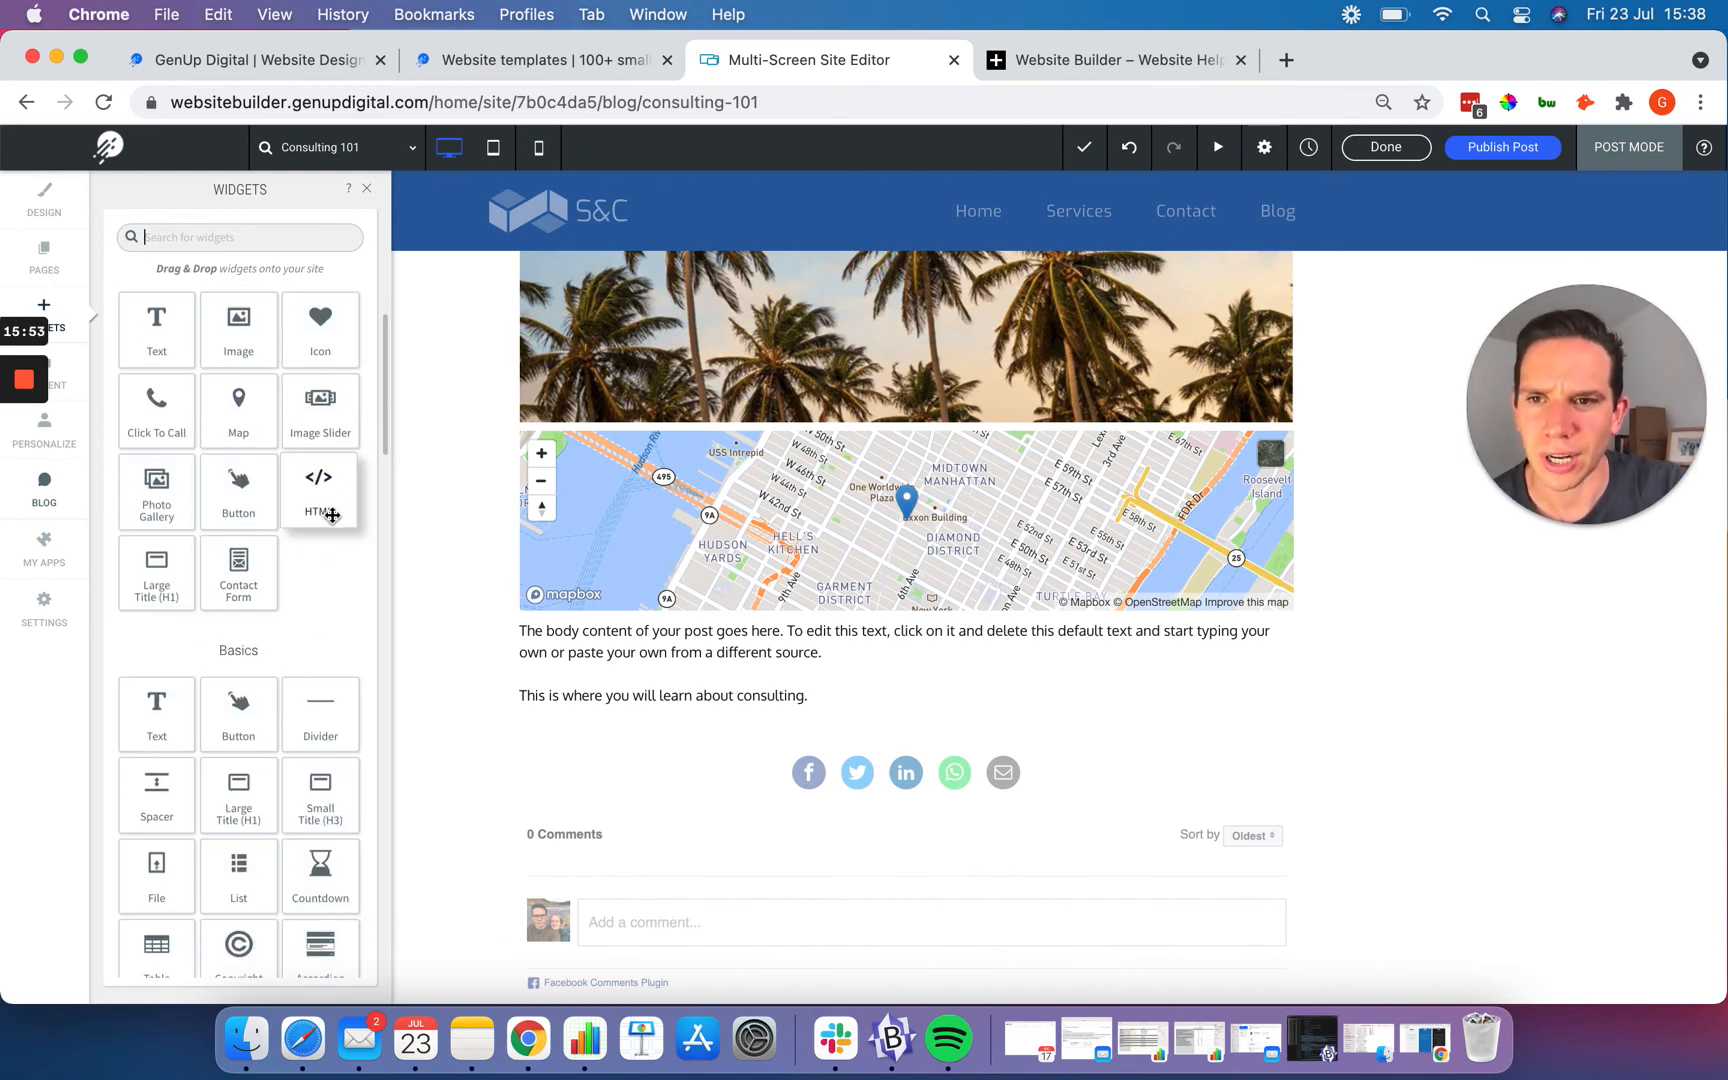
{"action": "scroll", "coordinate": [165, 480], "scroll_direction": "down", "scroll_amount": 4}
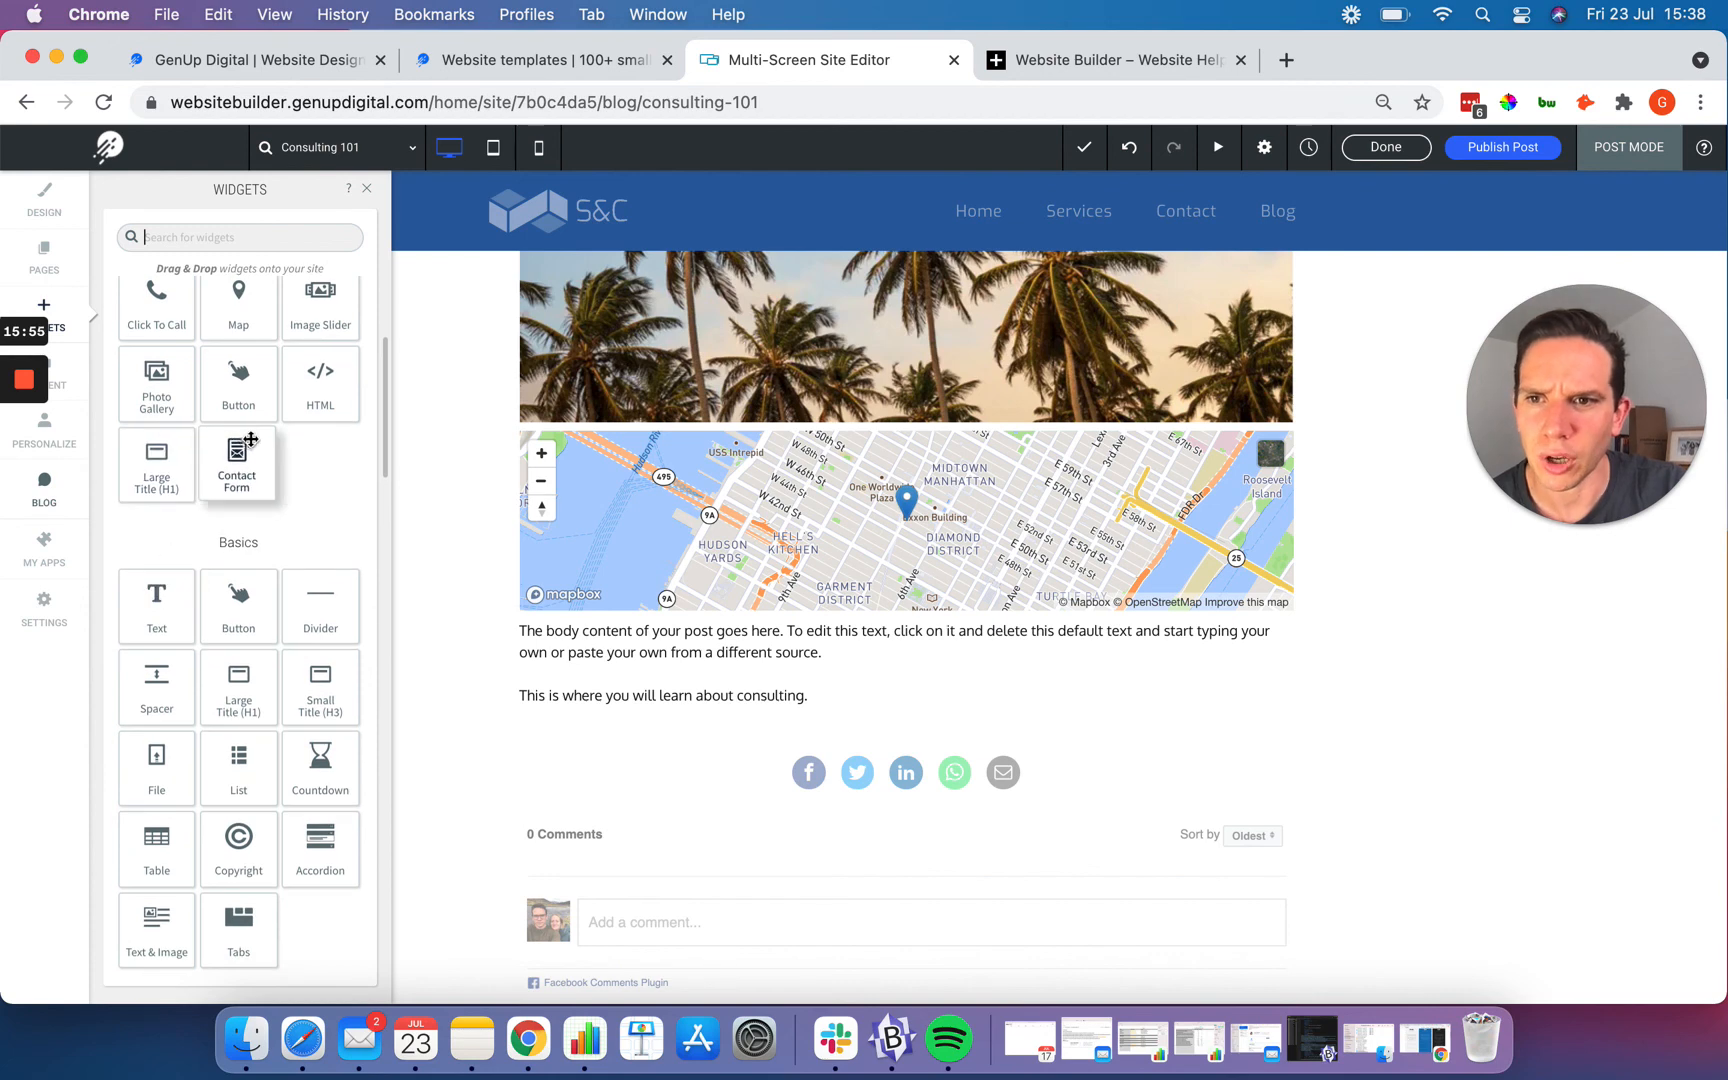
{"action": "scroll", "coordinate": [159, 445], "scroll_direction": "down", "scroll_amount": 2}
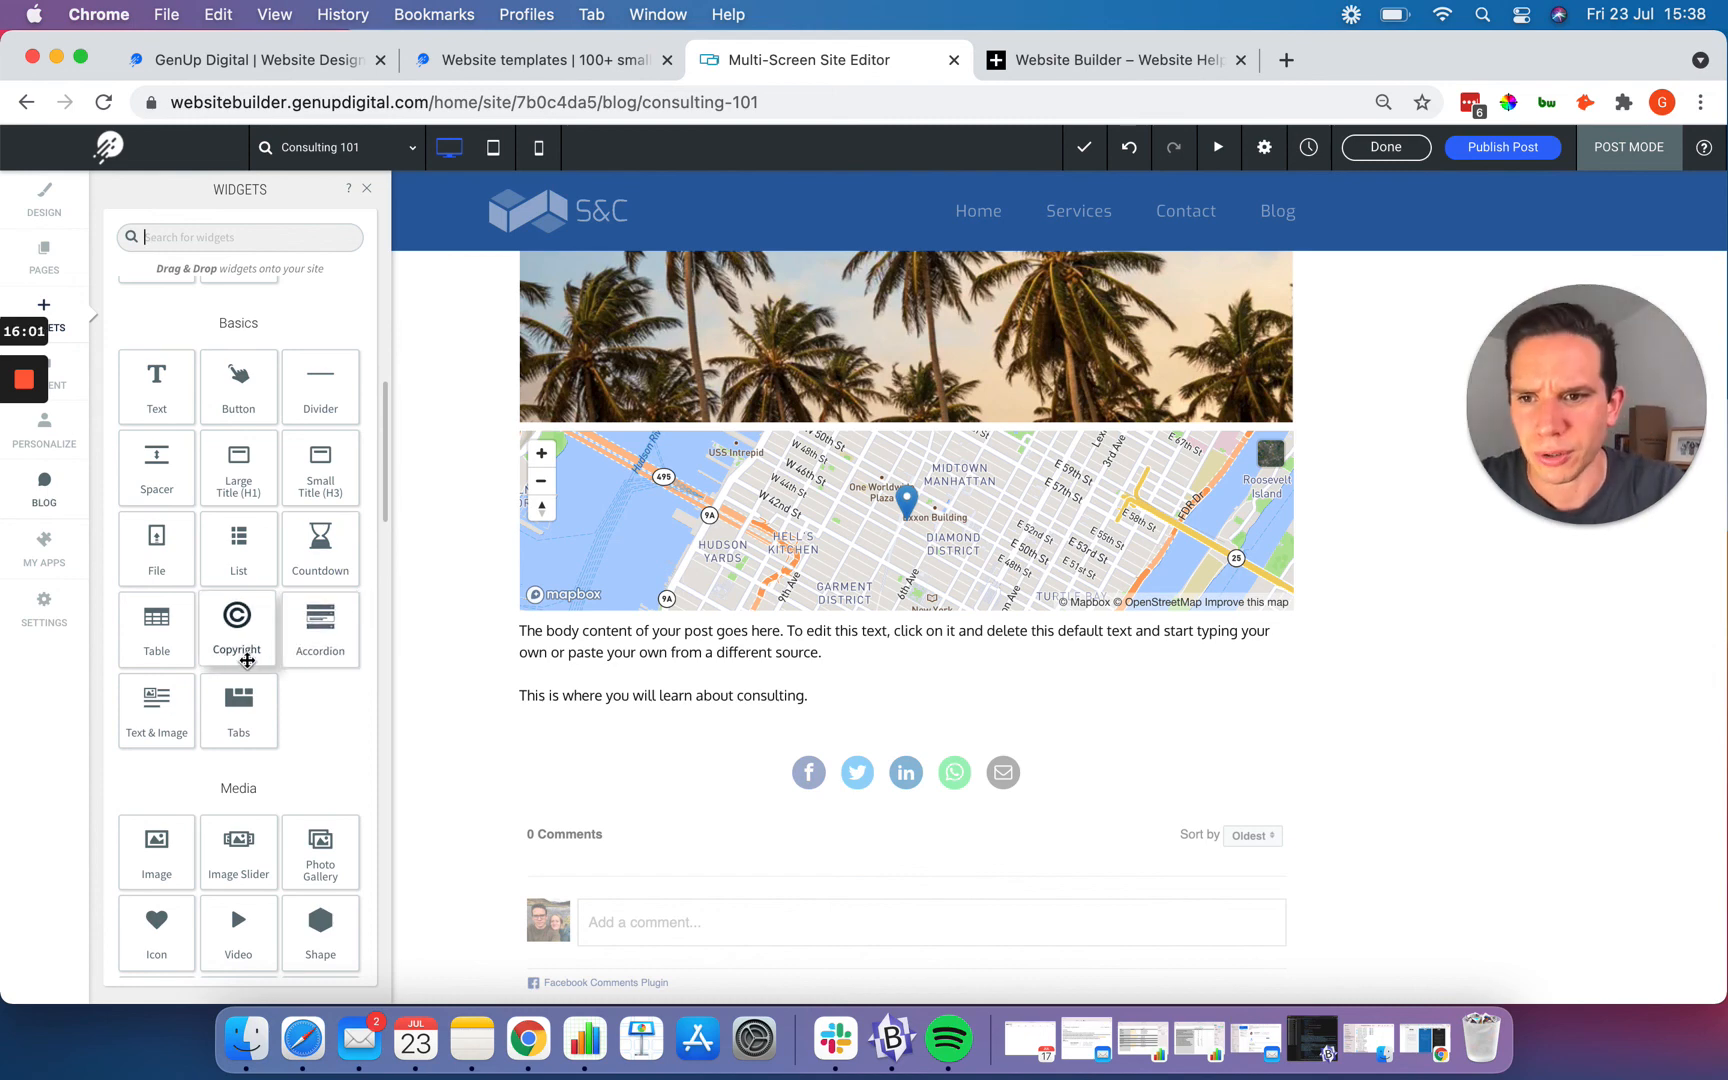
{"action": "scroll", "coordinate": [245, 658], "scroll_direction": "down", "scroll_amount": 8}
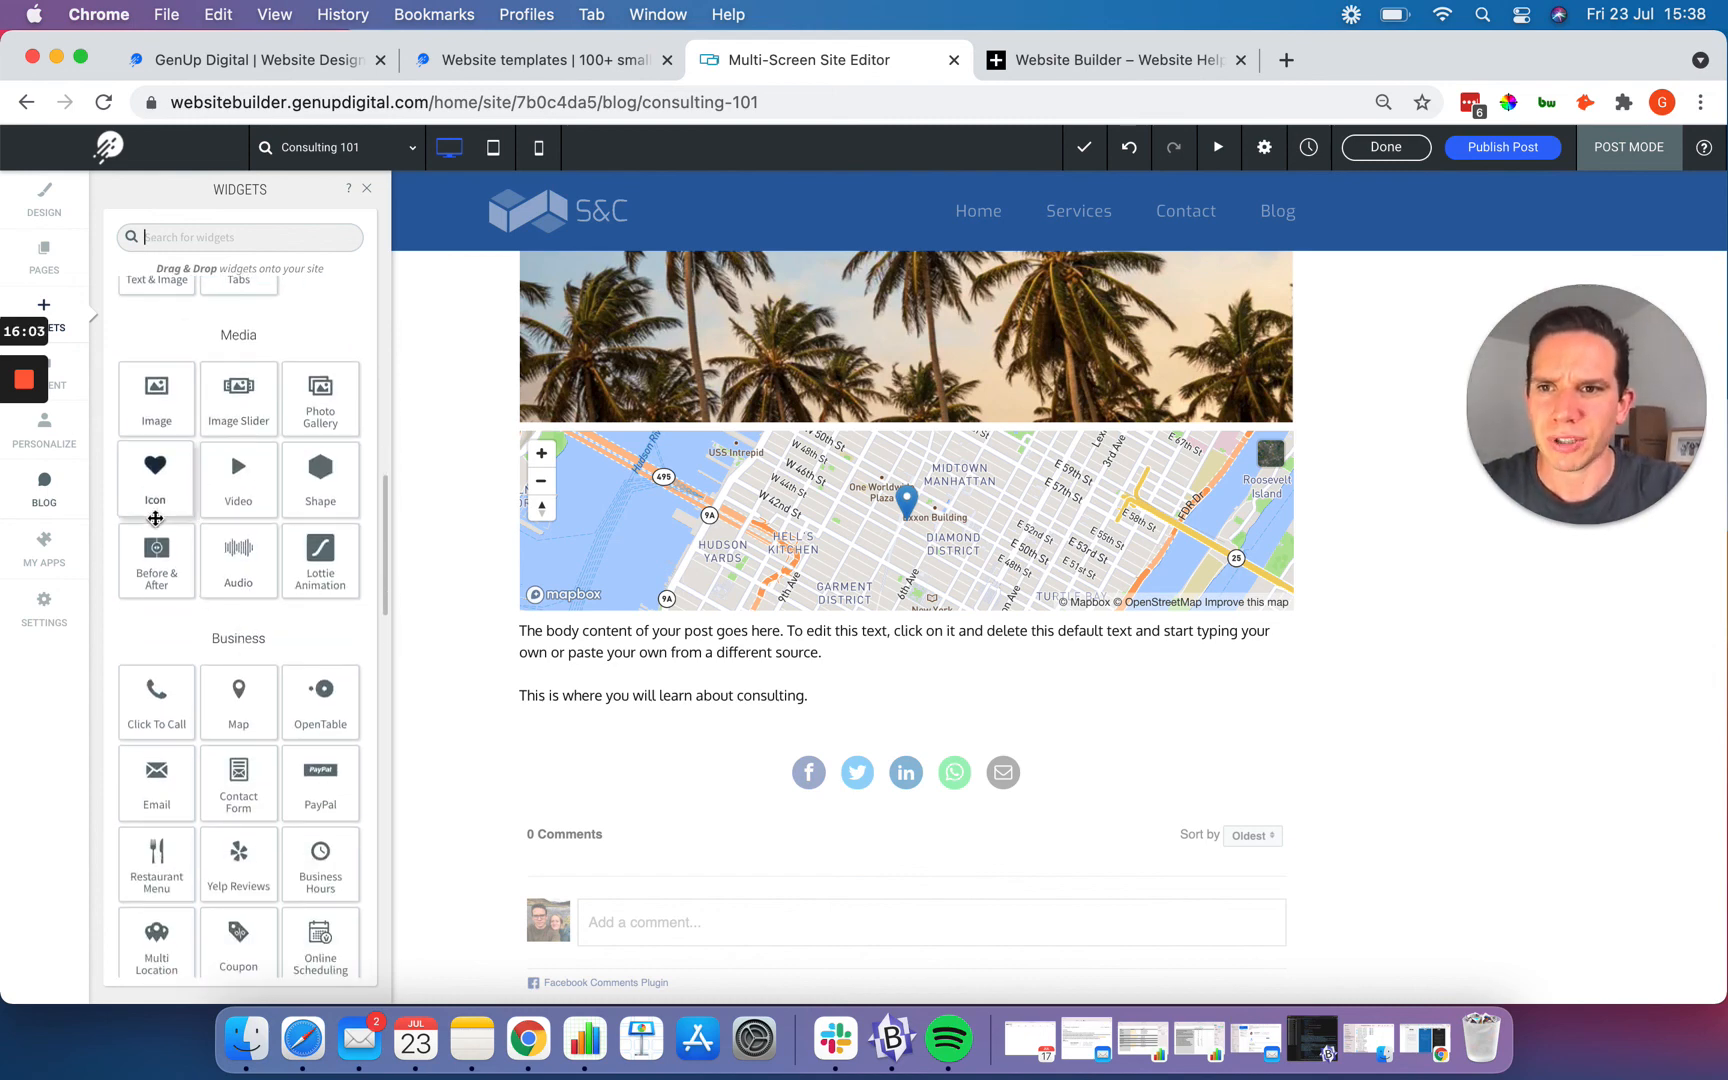
{"action": "scroll", "coordinate": [268, 570], "scroll_direction": "down", "scroll_amount": 1}
{"action": "scroll", "coordinate": [268, 570], "scroll_direction": "down", "scroll_amount": 4}
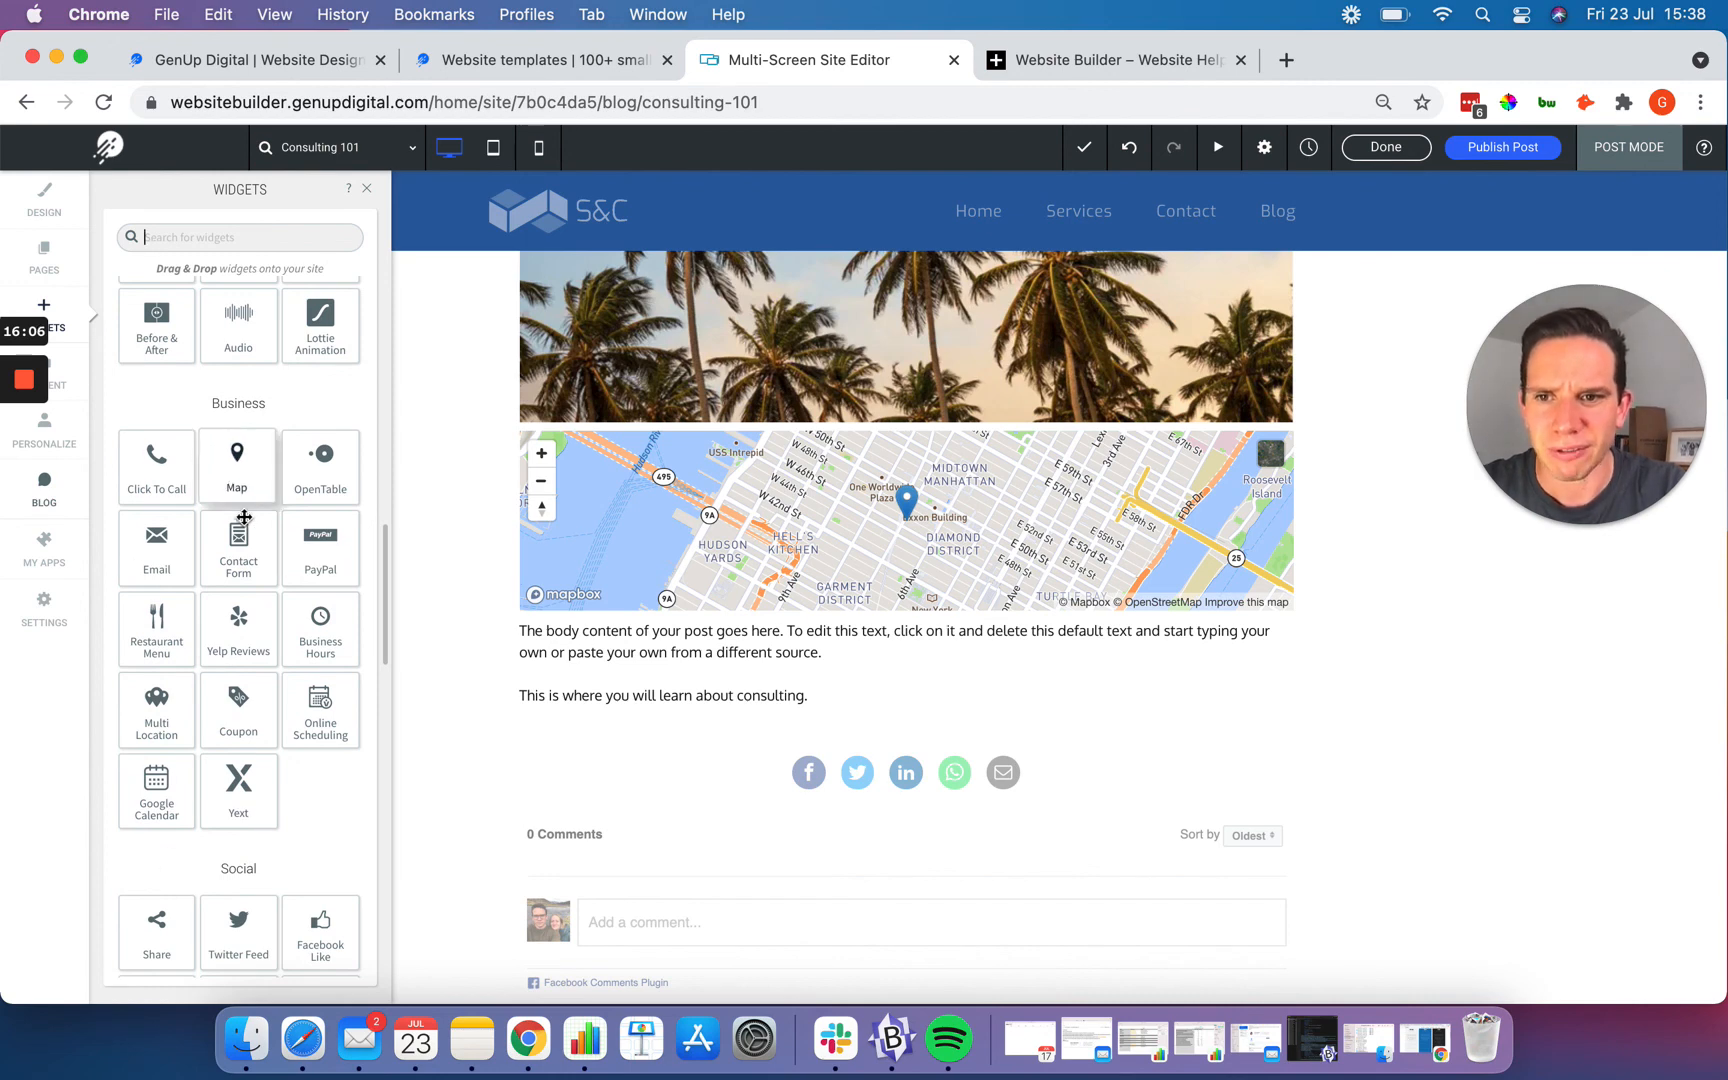
{"action": "scroll", "coordinate": [210, 492], "scroll_direction": "down", "scroll_amount": 6}
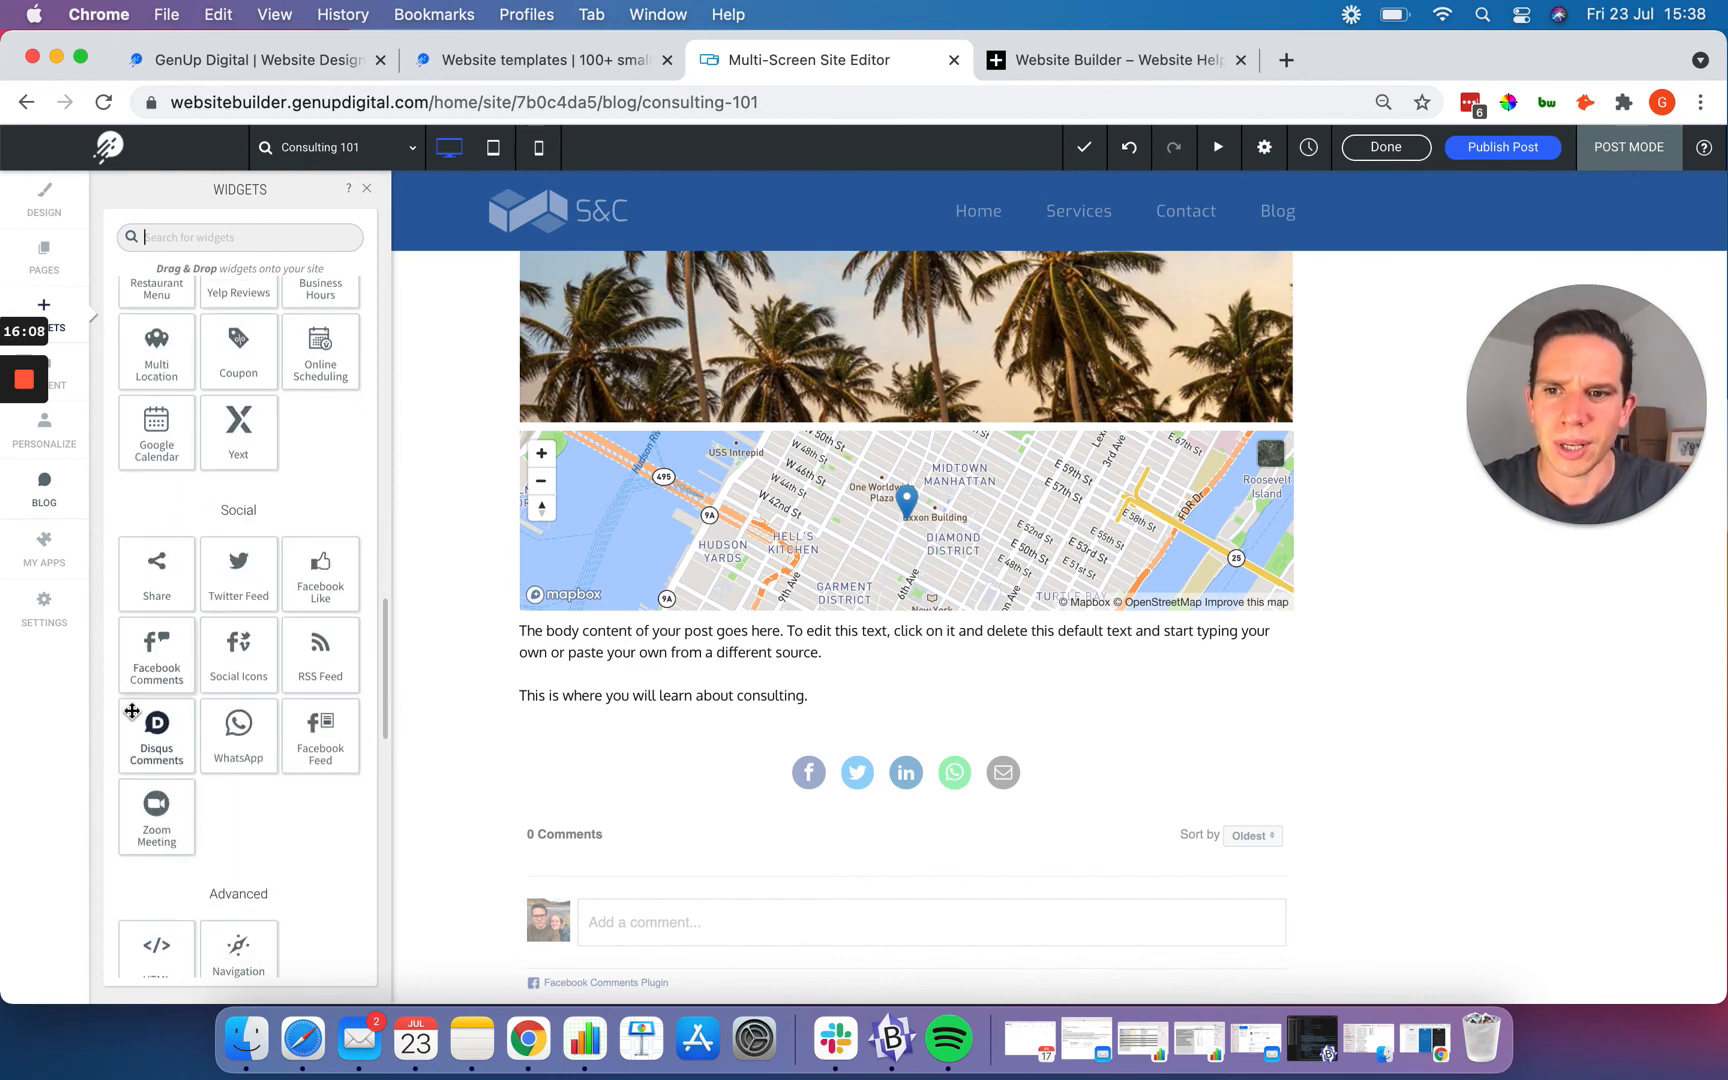
{"action": "scroll", "coordinate": [250, 800], "scroll_direction": "down", "scroll_amount": 5}
{"action": "scroll", "coordinate": [297, 645], "scroll_direction": "down", "scroll_amount": 1}
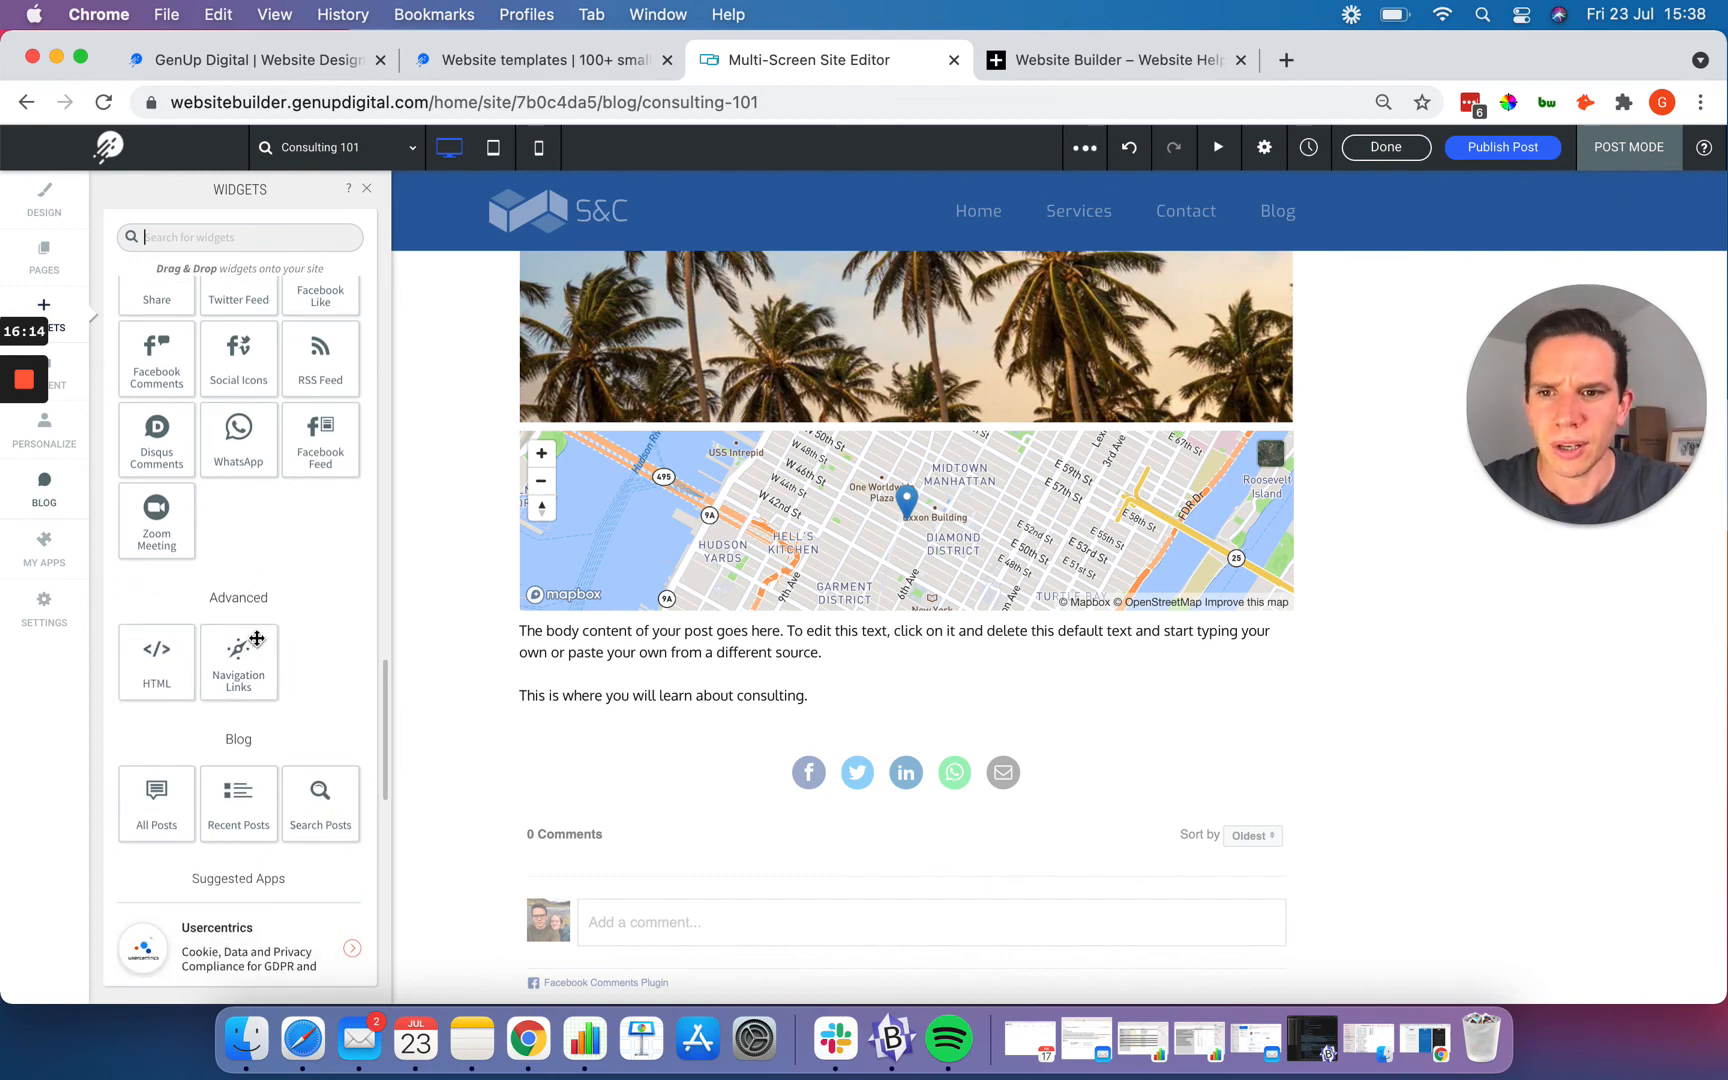
{"action": "scroll", "coordinate": [240, 640], "scroll_direction": "up", "scroll_amount": 6}
{"action": "scroll", "coordinate": [241, 632], "scroll_direction": "up", "scroll_amount": 1}
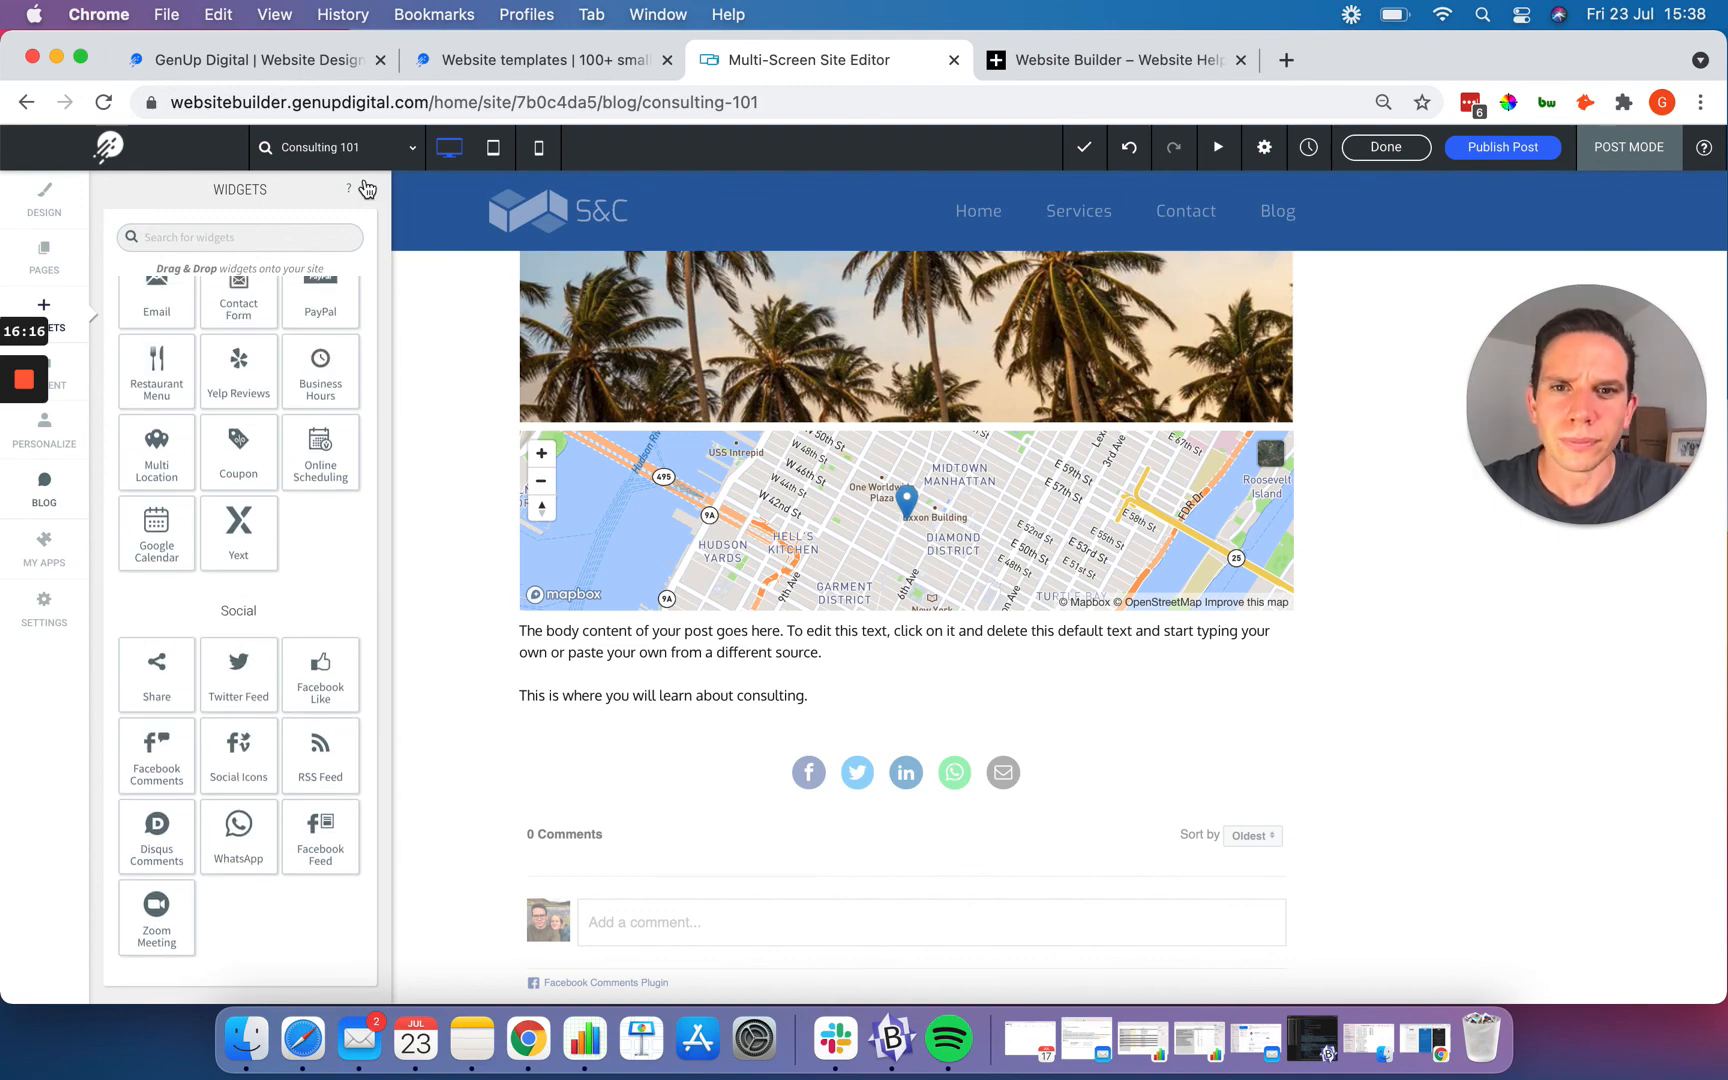
{"action": "left_click", "coordinate": [368, 193]}
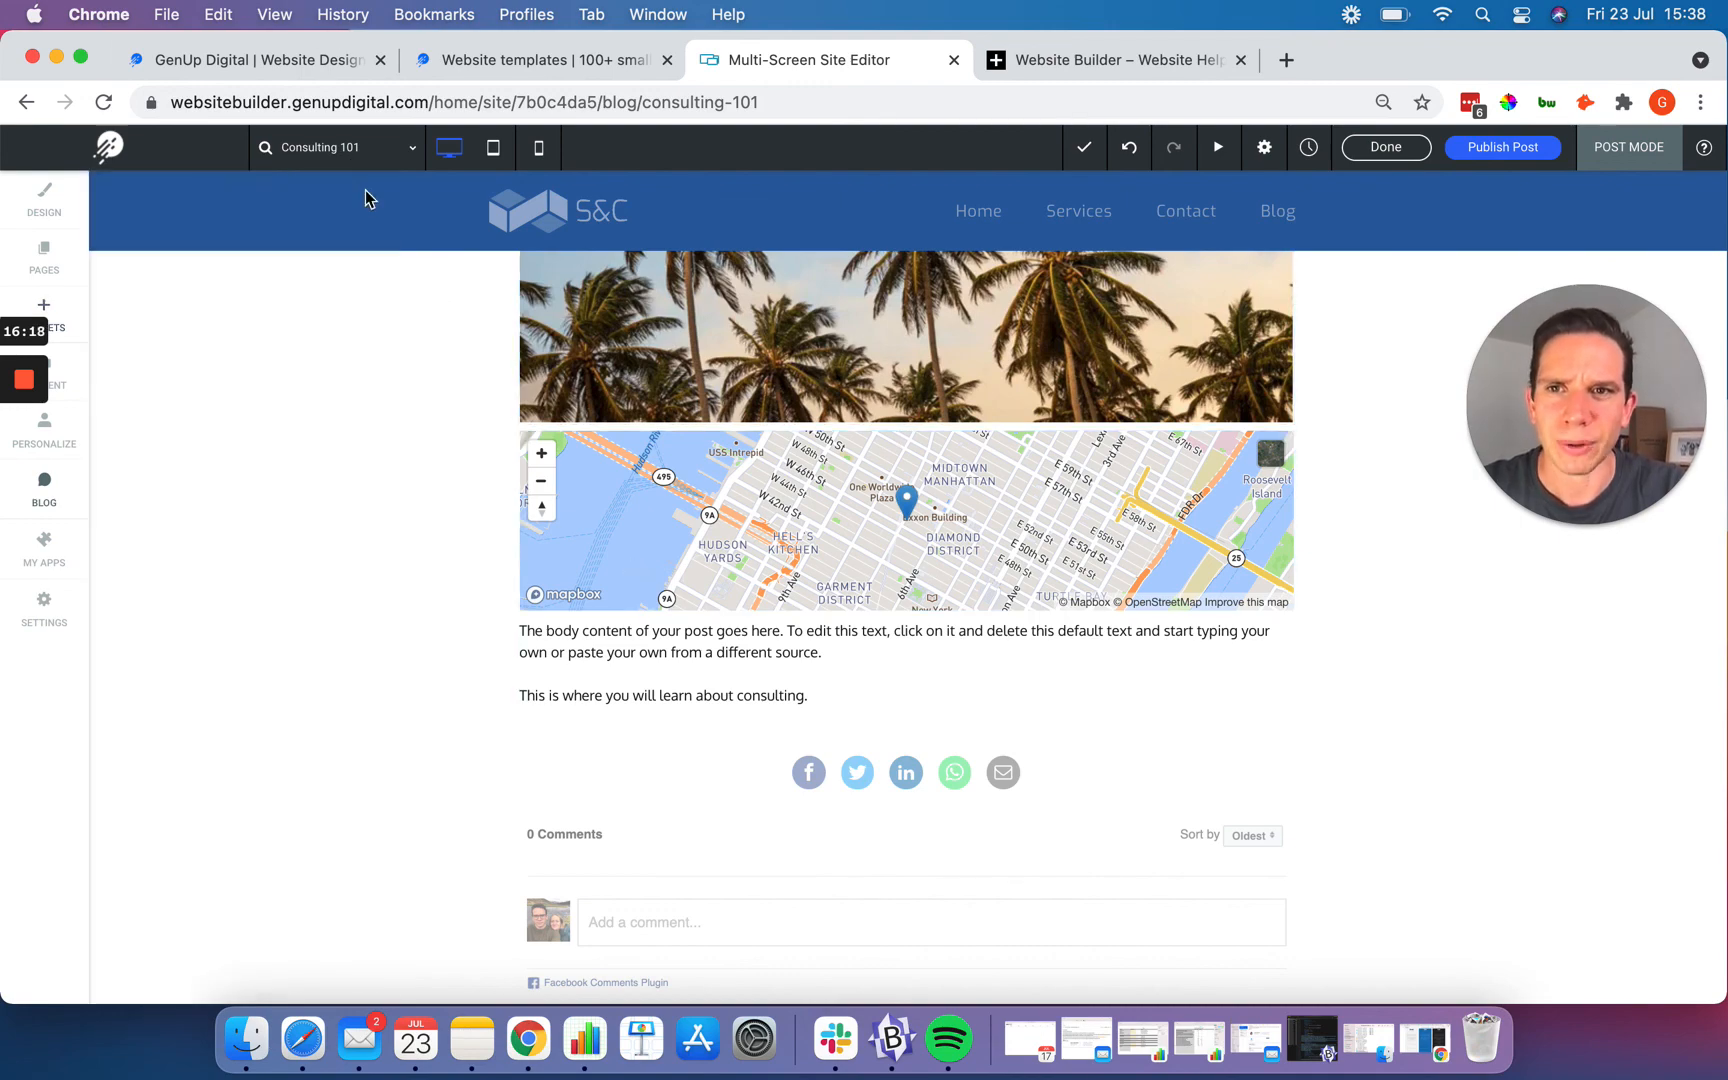
Step: Check the Consulting 101 post from header to comments and publish it
{"action": "scroll", "coordinate": [521, 712], "scroll_direction": "up", "scroll_amount": 6}
{"action": "scroll", "coordinate": [530, 714], "scroll_direction": "down", "scroll_amount": 10}
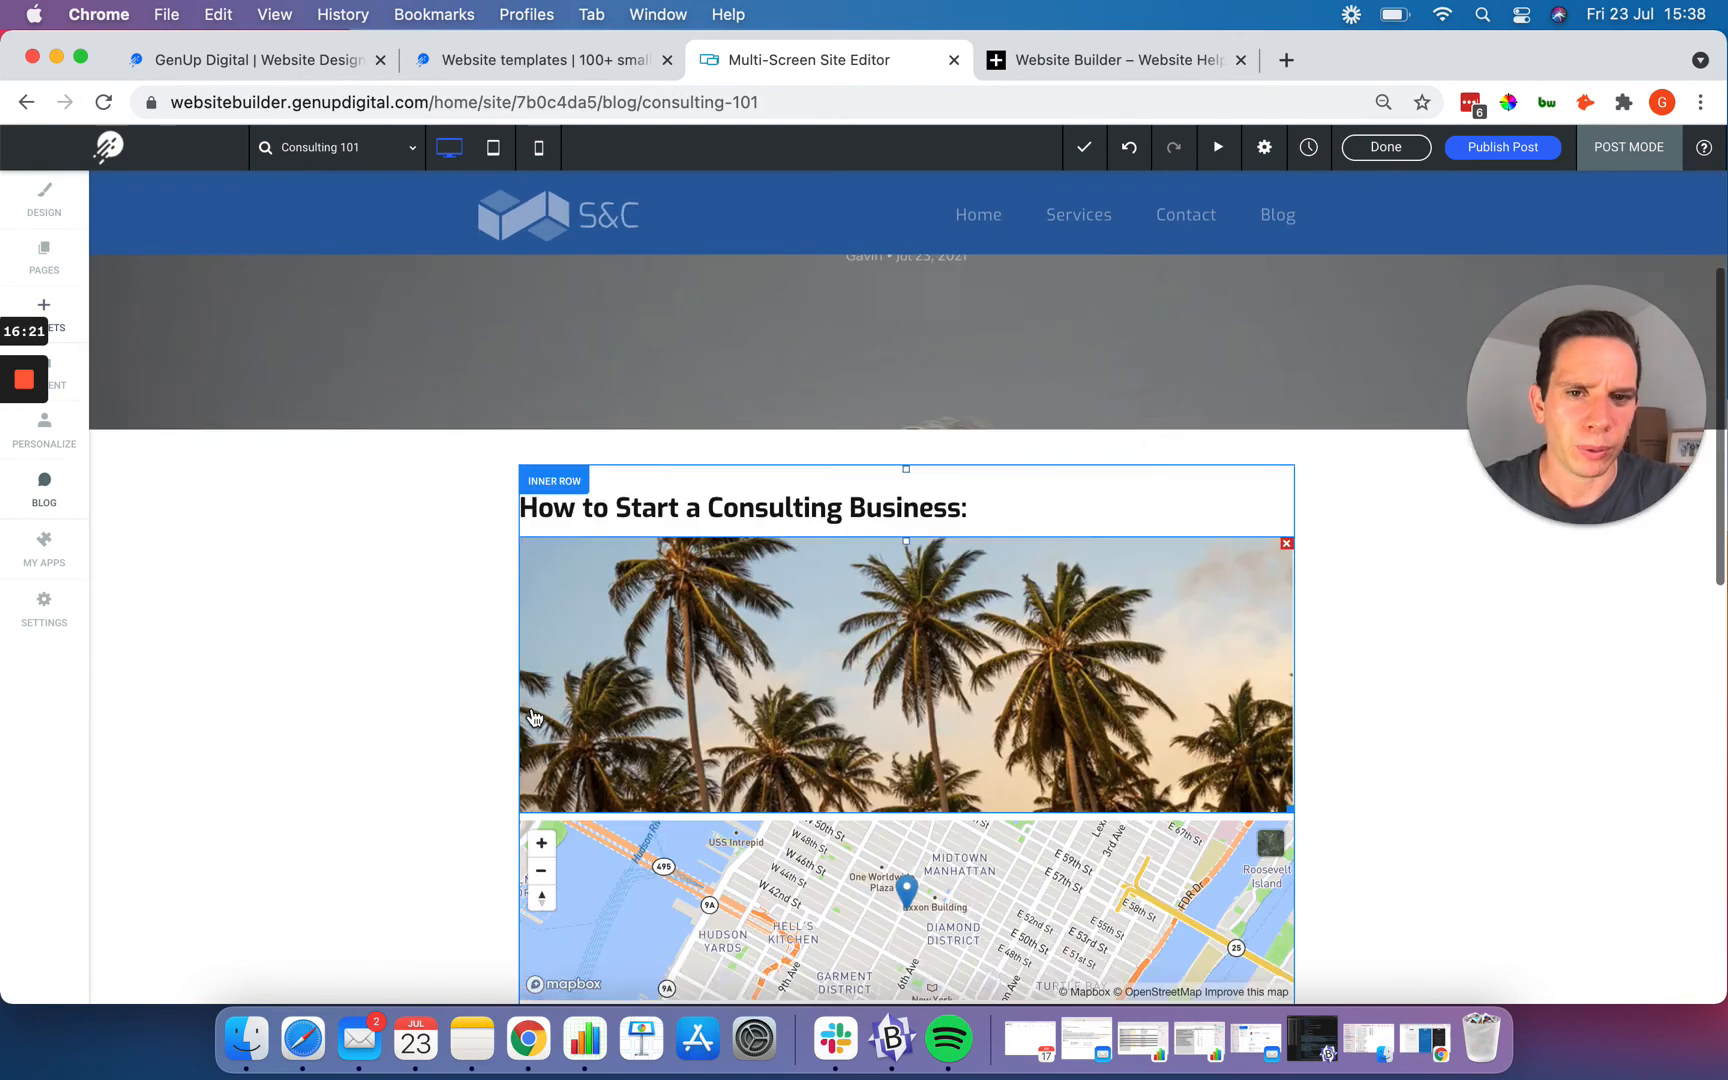
{"action": "scroll", "coordinate": [533, 716], "scroll_direction": "down", "scroll_amount": 3}
{"action": "scroll", "coordinate": [532, 717], "scroll_direction": "up", "scroll_amount": 10}
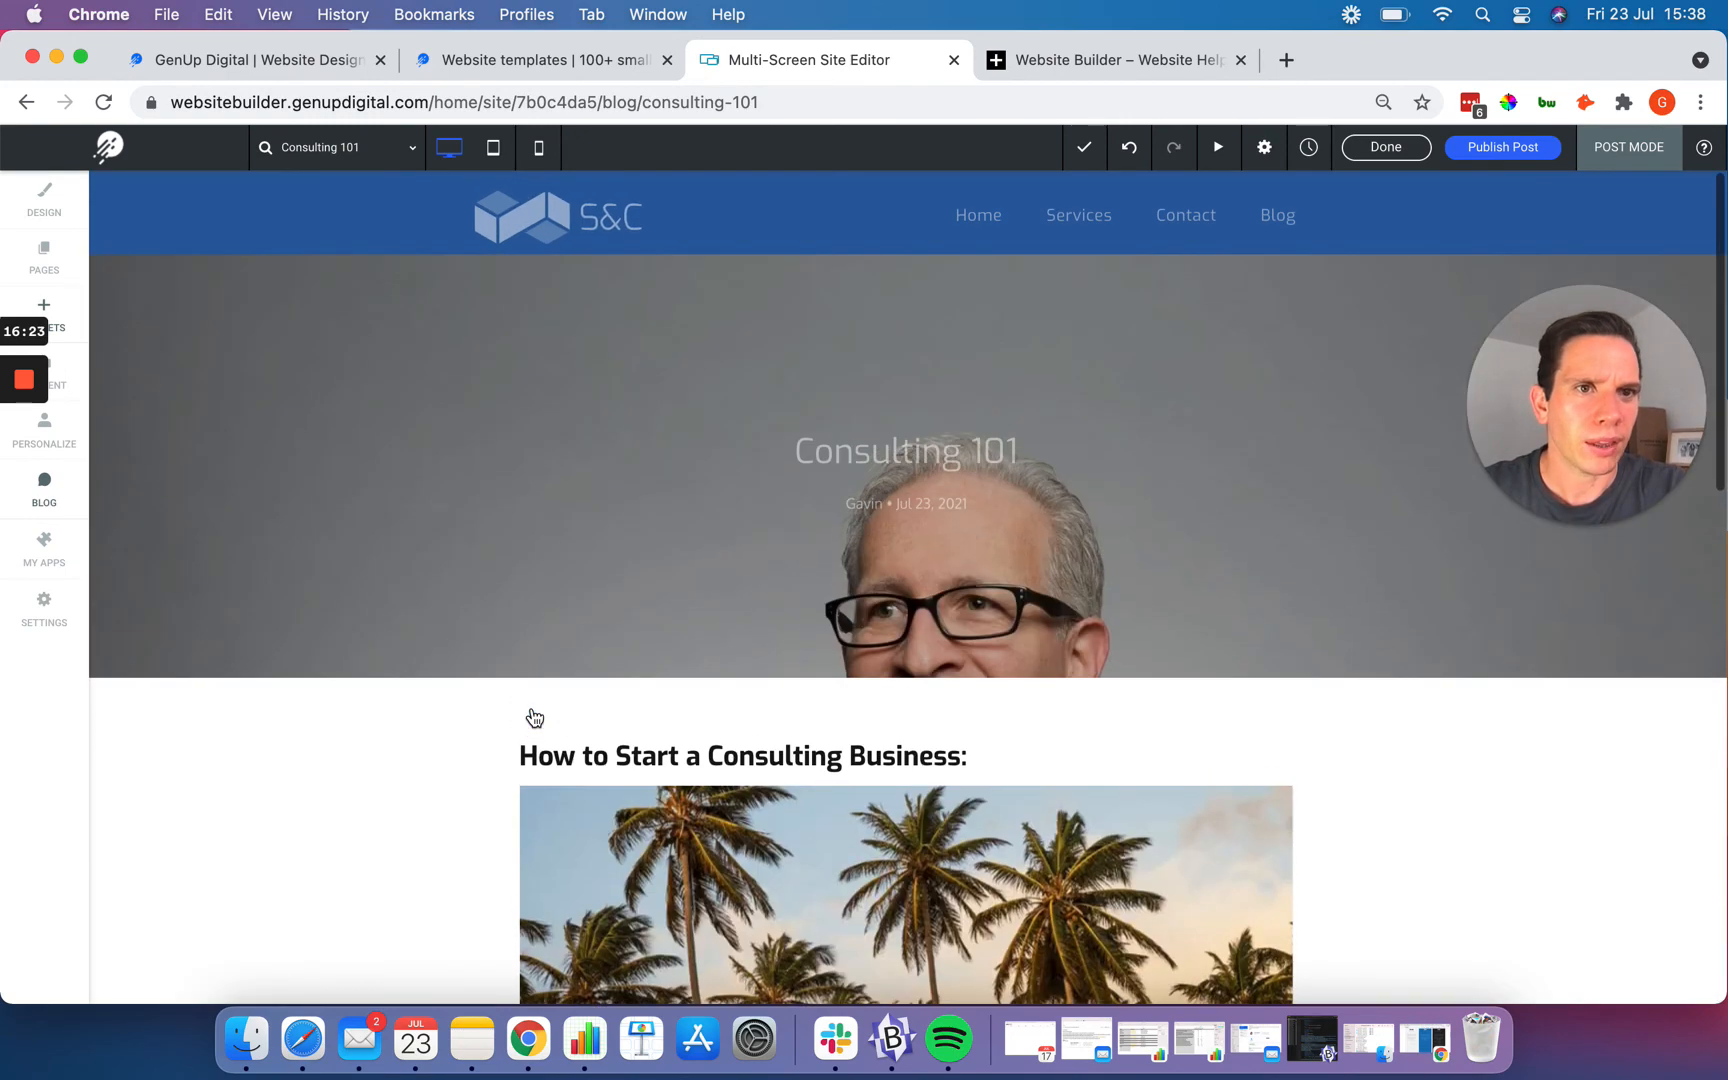
{"action": "left_click", "coordinate": [1502, 150]}
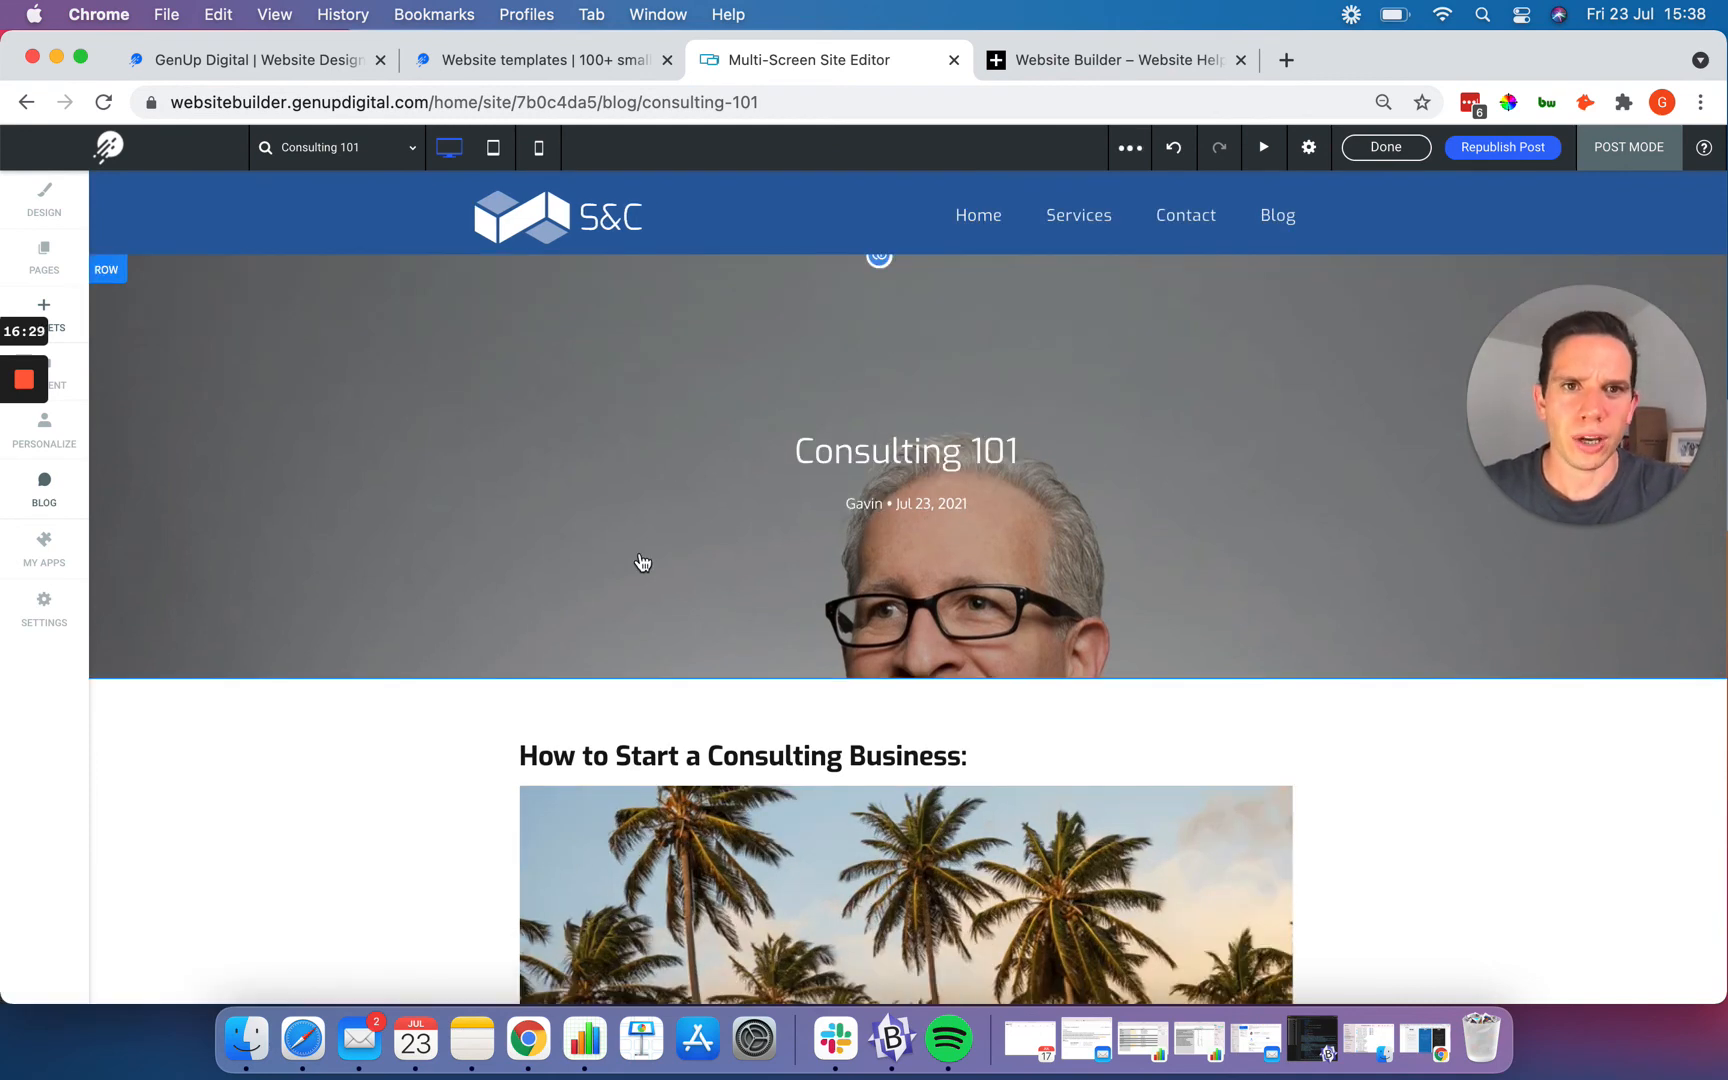
Step: Open the site's Blog page and examine how the Consulting 101 post is listed among the other posts
{"action": "left_click", "coordinate": [1277, 215]}
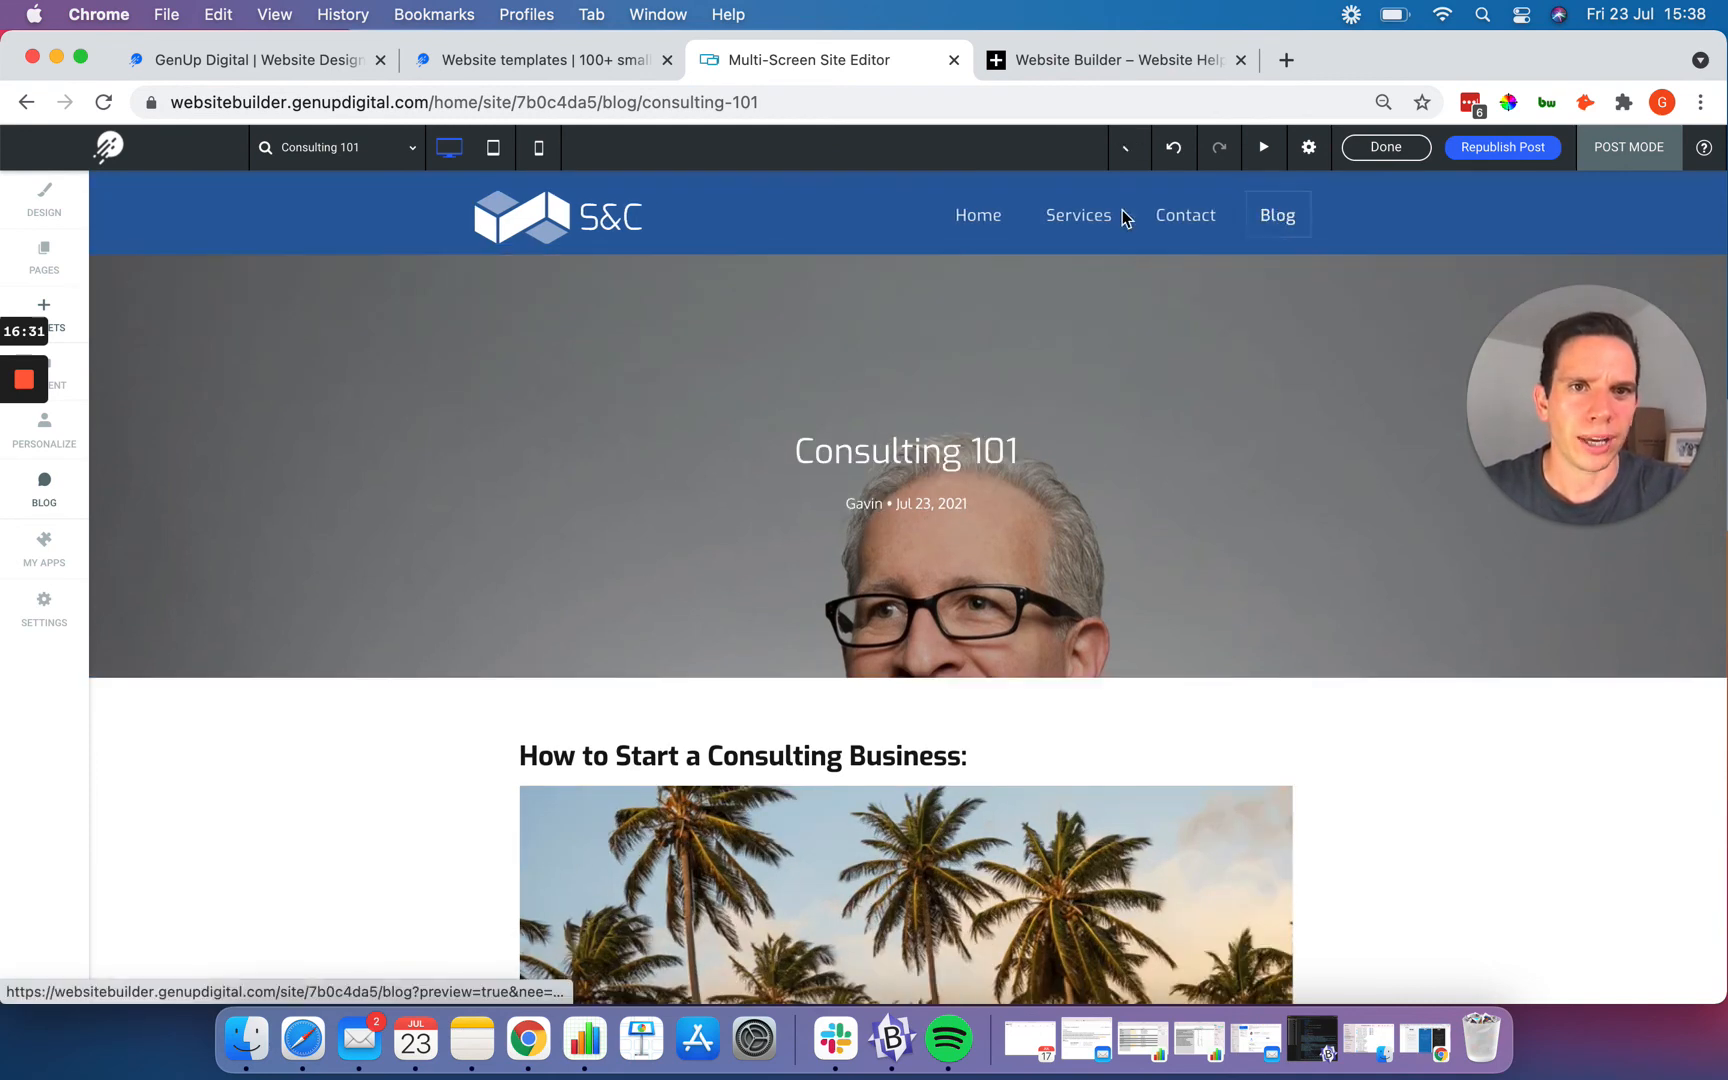
{"action": "scroll", "coordinate": [374, 410], "scroll_direction": "down", "scroll_amount": 3}
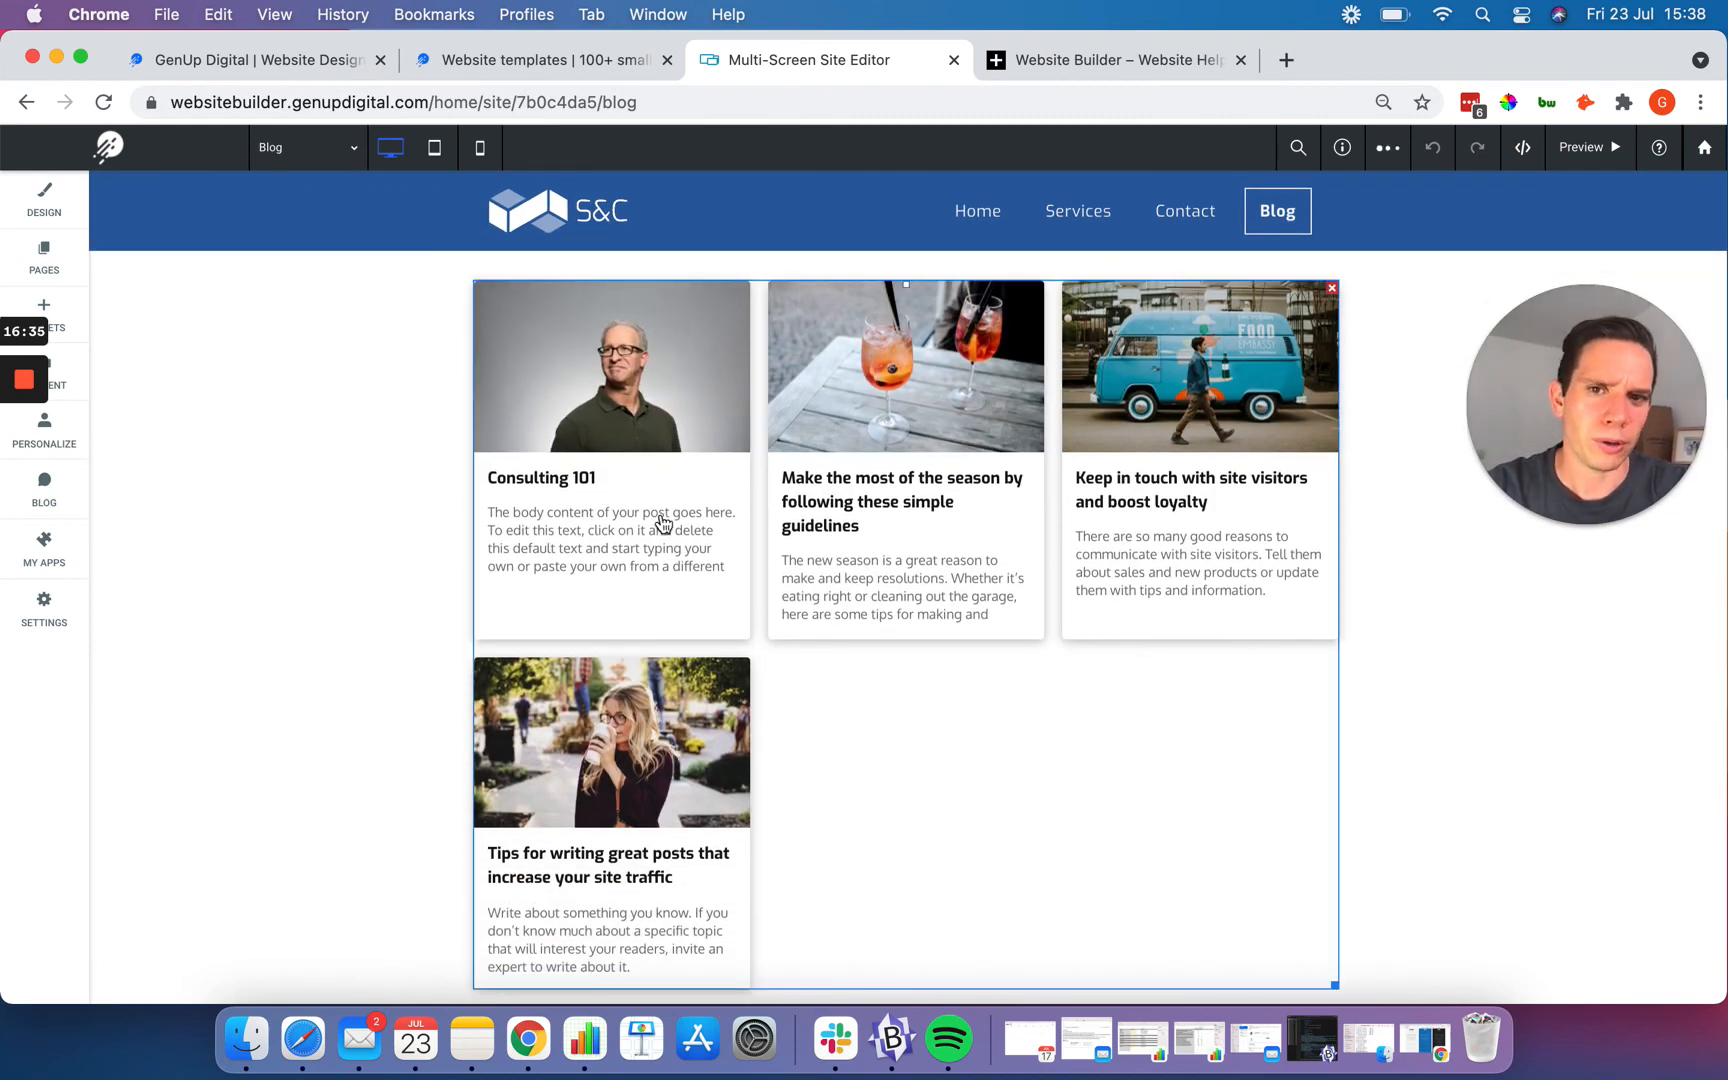
{"action": "scroll", "coordinate": [355, 501], "scroll_direction": "up", "scroll_amount": 3}
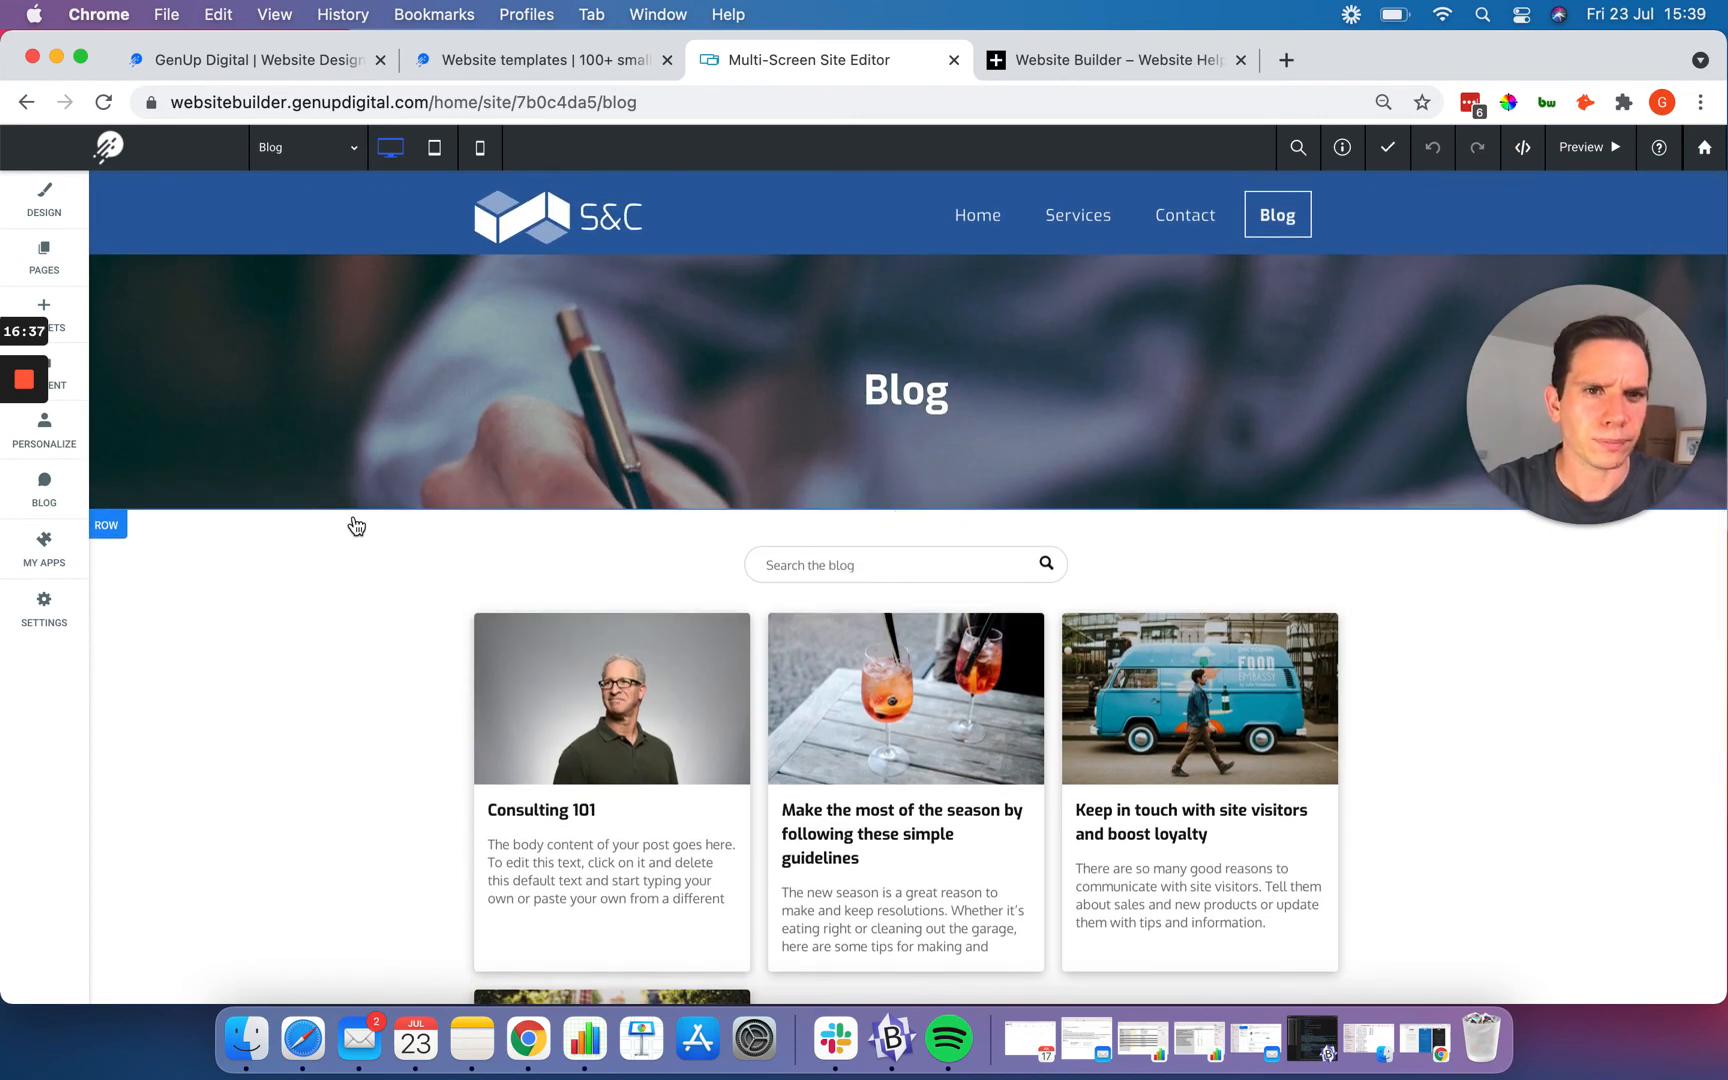
{"action": "scroll", "coordinate": [356, 526], "scroll_direction": "down", "scroll_amount": 6}
{"action": "scroll", "coordinate": [356, 526], "scroll_direction": "up", "scroll_amount": 2}
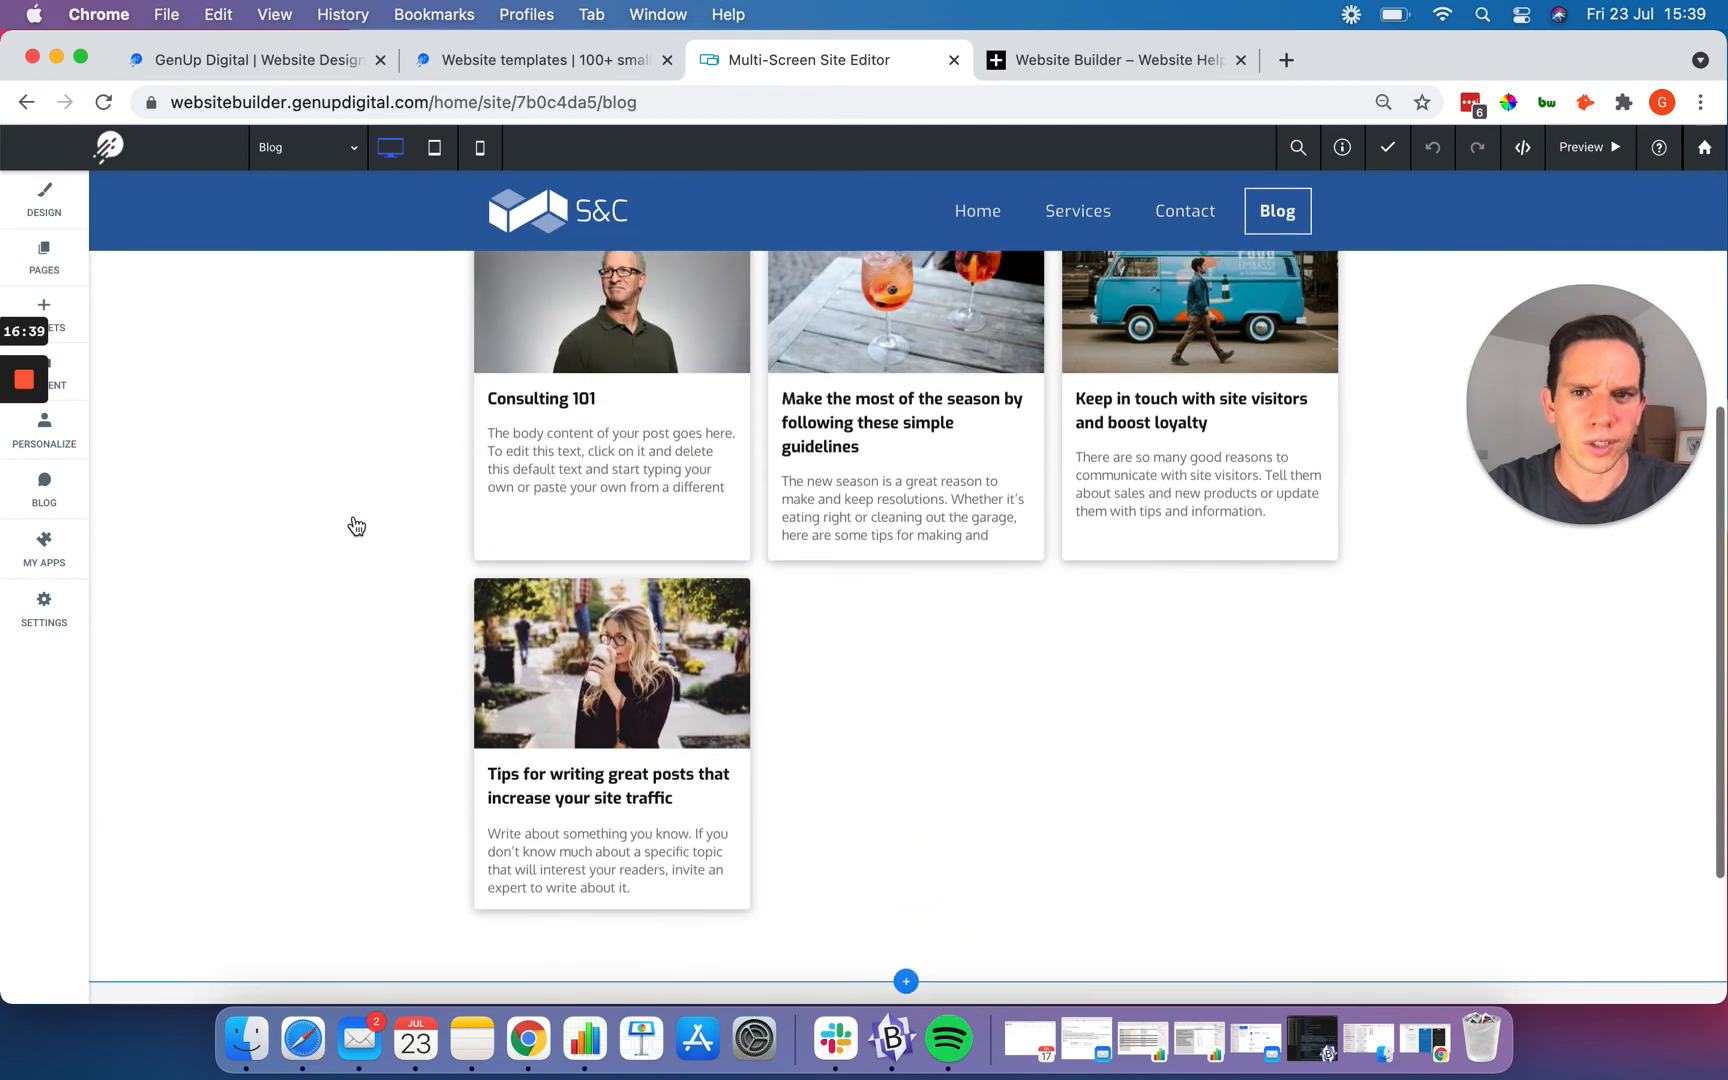
{"action": "scroll", "coordinate": [356, 526], "scroll_direction": "up", "scroll_amount": 1}
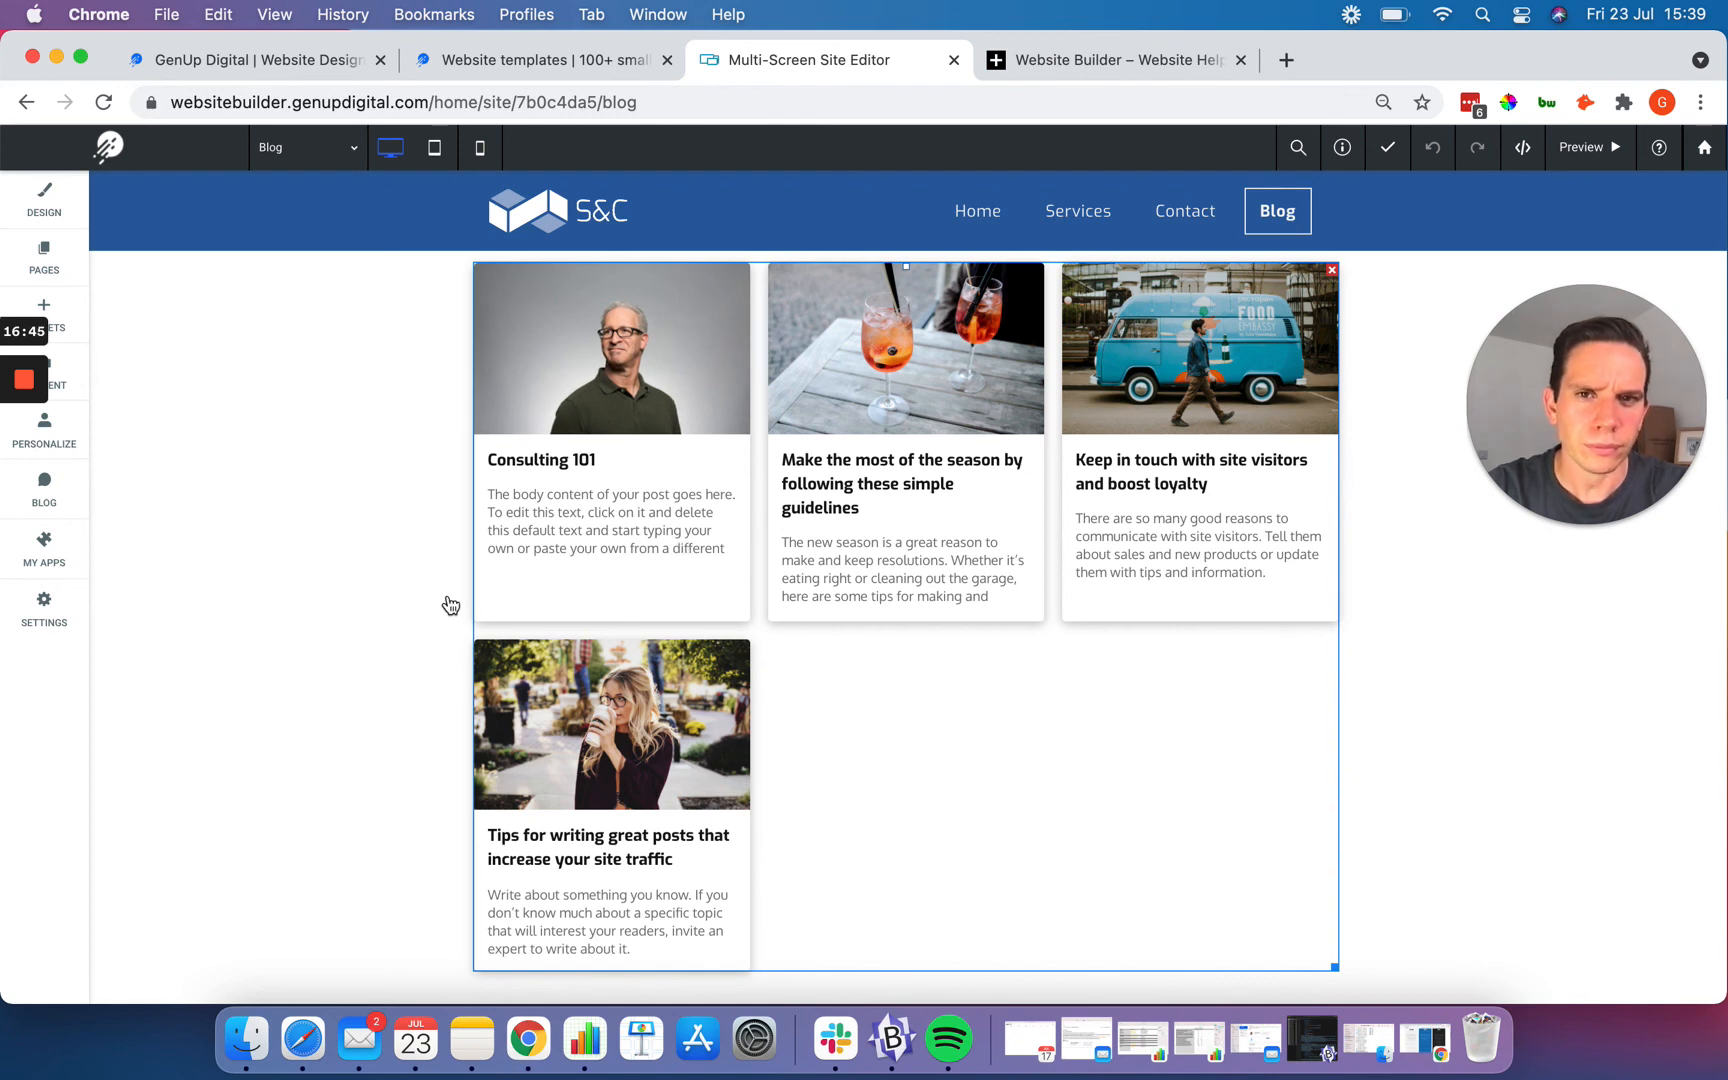
{"action": "scroll", "coordinate": [450, 605], "scroll_direction": "up", "scroll_amount": 4}
Step: Return to the site's Home page and look through its sections
{"action": "left_click", "coordinate": [977, 210]}
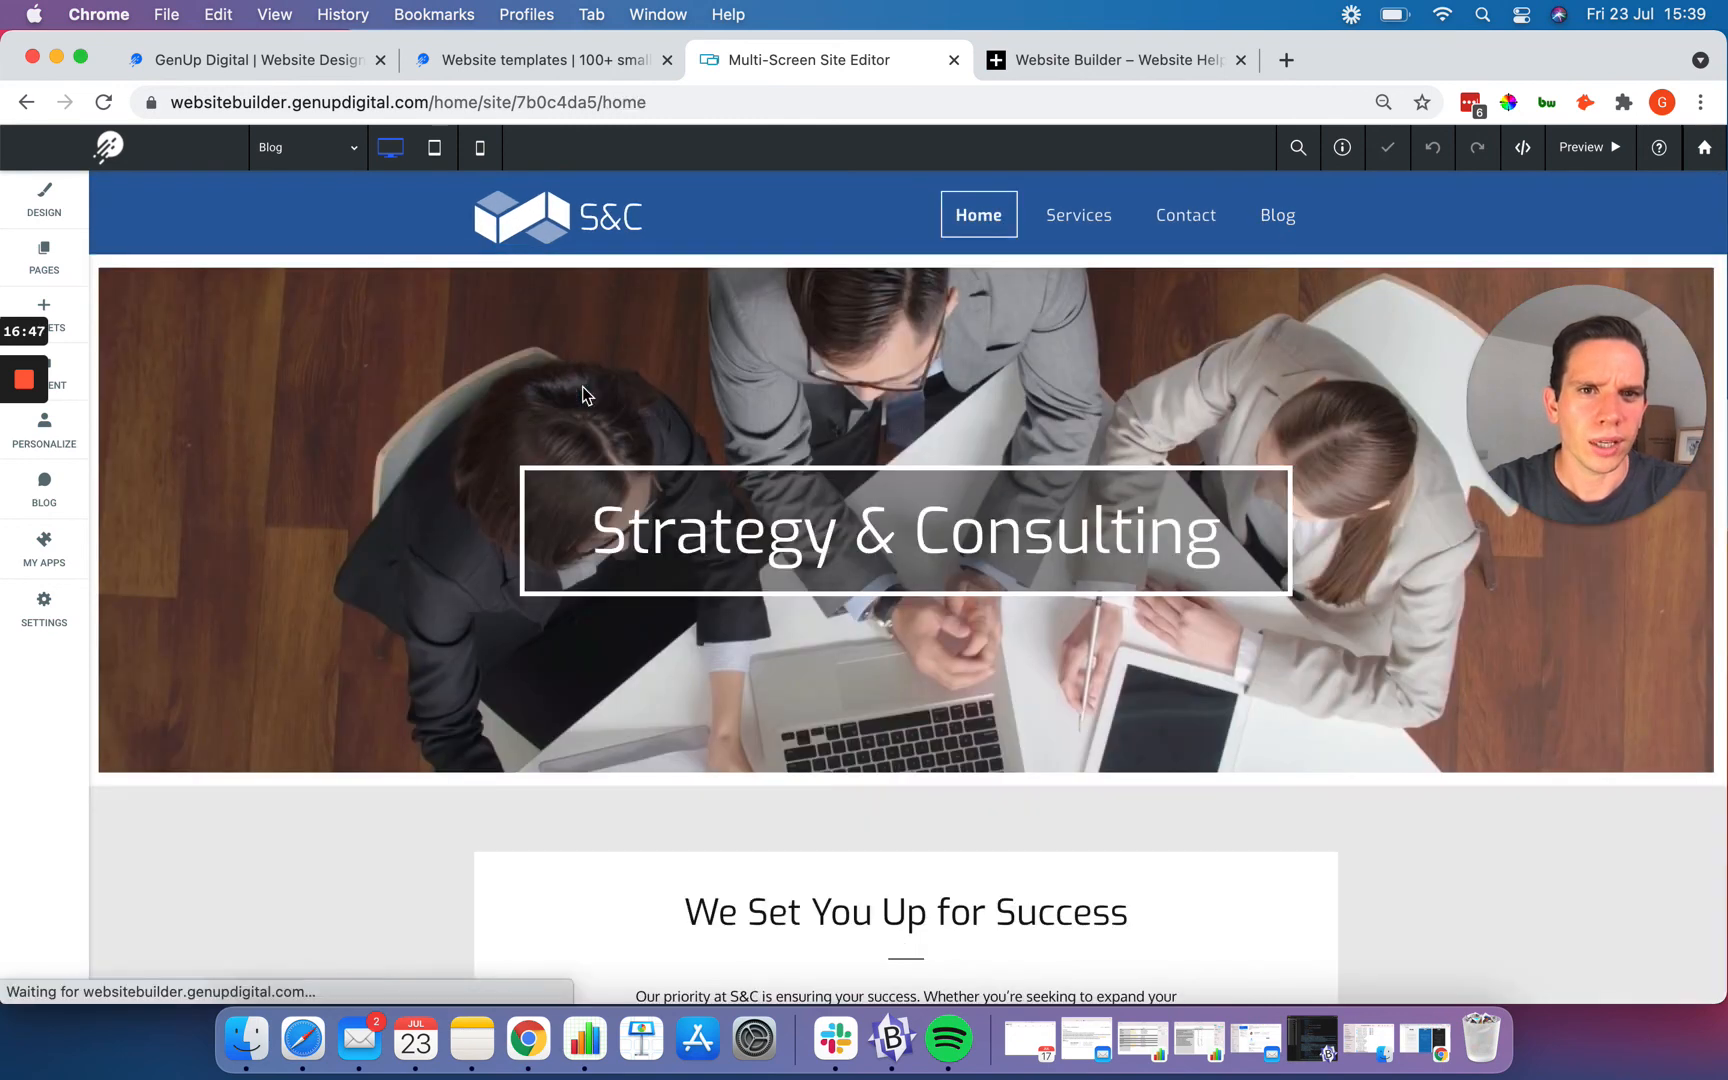
{"action": "scroll", "coordinate": [361, 501], "scroll_direction": "down", "scroll_amount": 3}
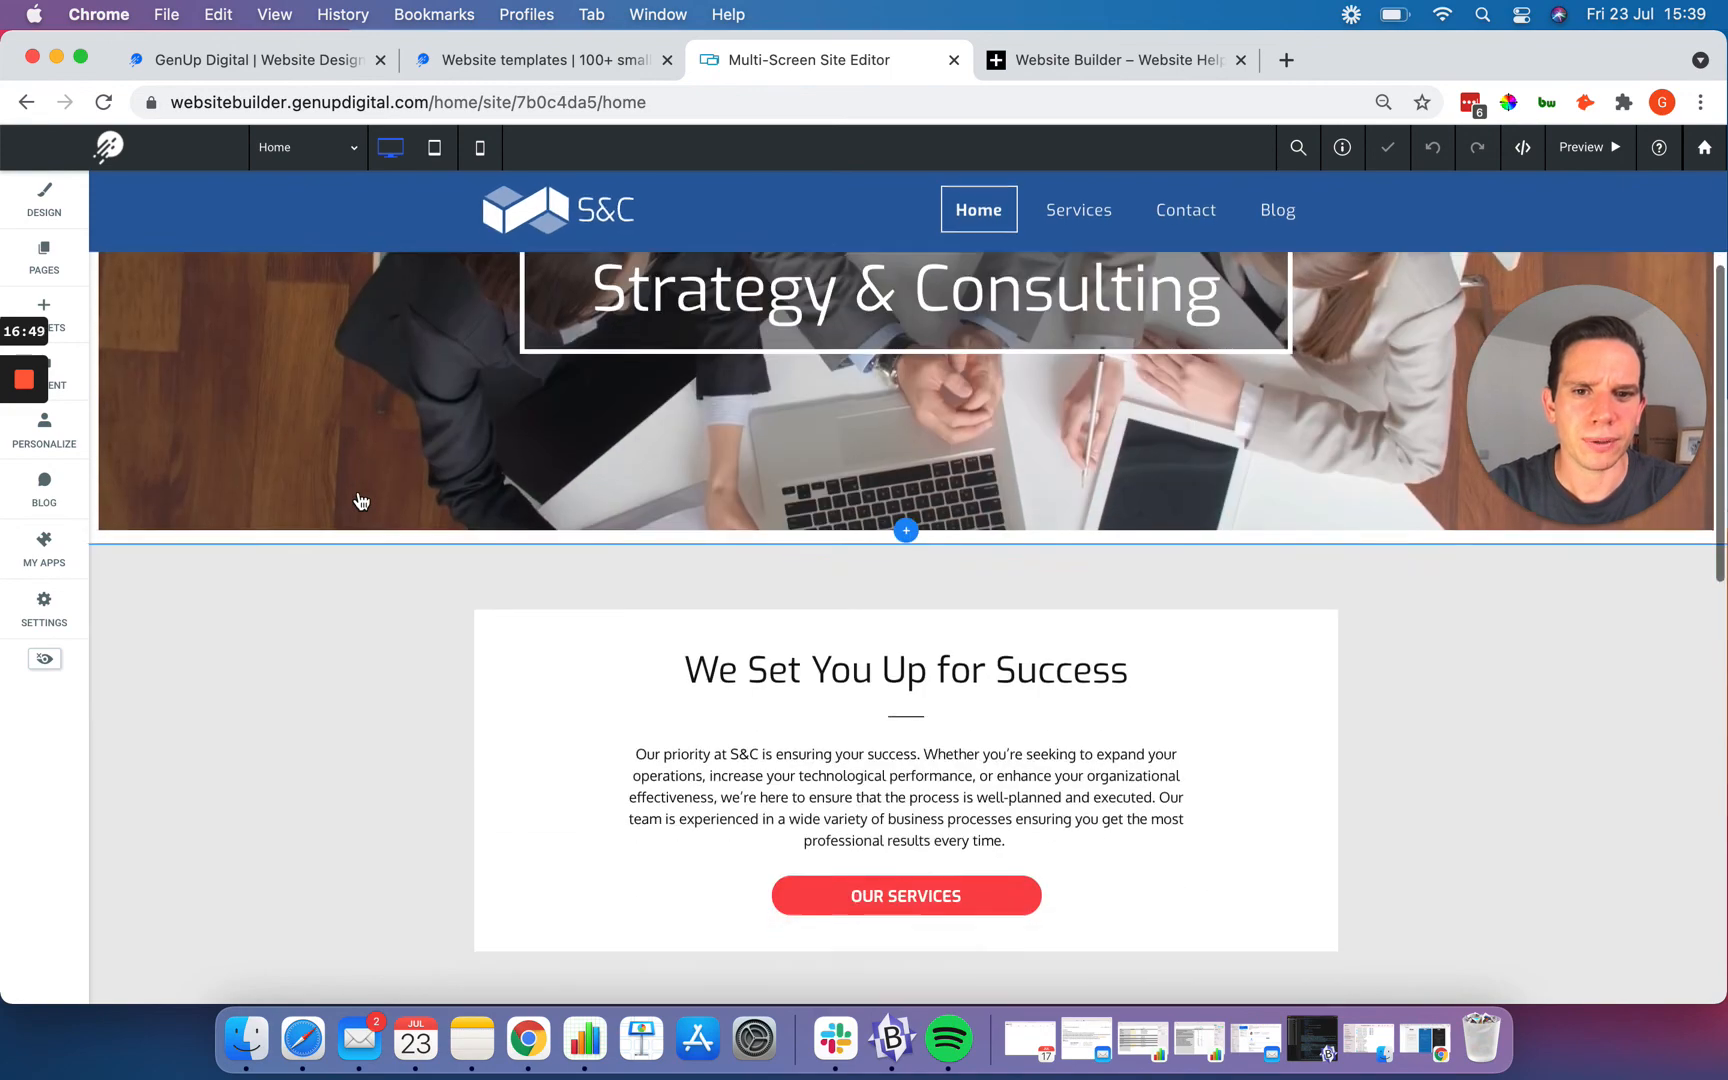
{"action": "scroll", "coordinate": [361, 501], "scroll_direction": "down", "scroll_amount": 14}
{"action": "scroll", "coordinate": [361, 500], "scroll_direction": "up", "scroll_amount": 15}
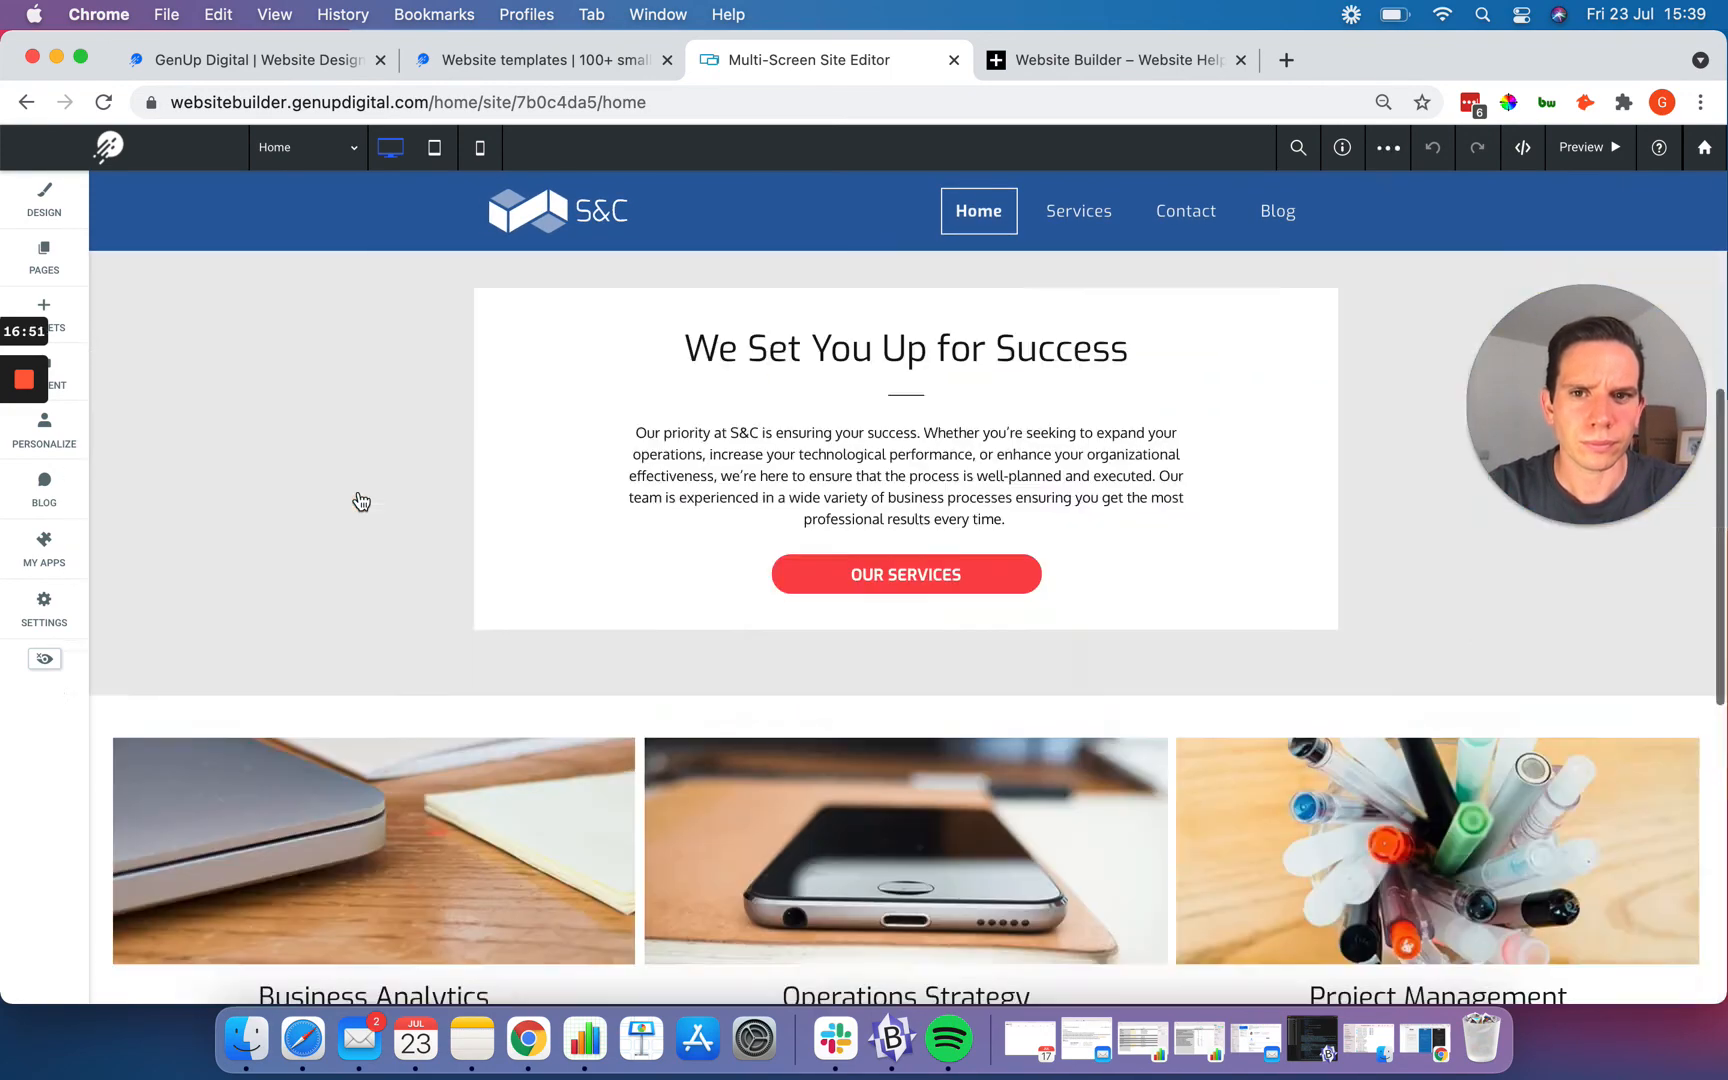
{"action": "left_click", "coordinate": [1054, 218]}
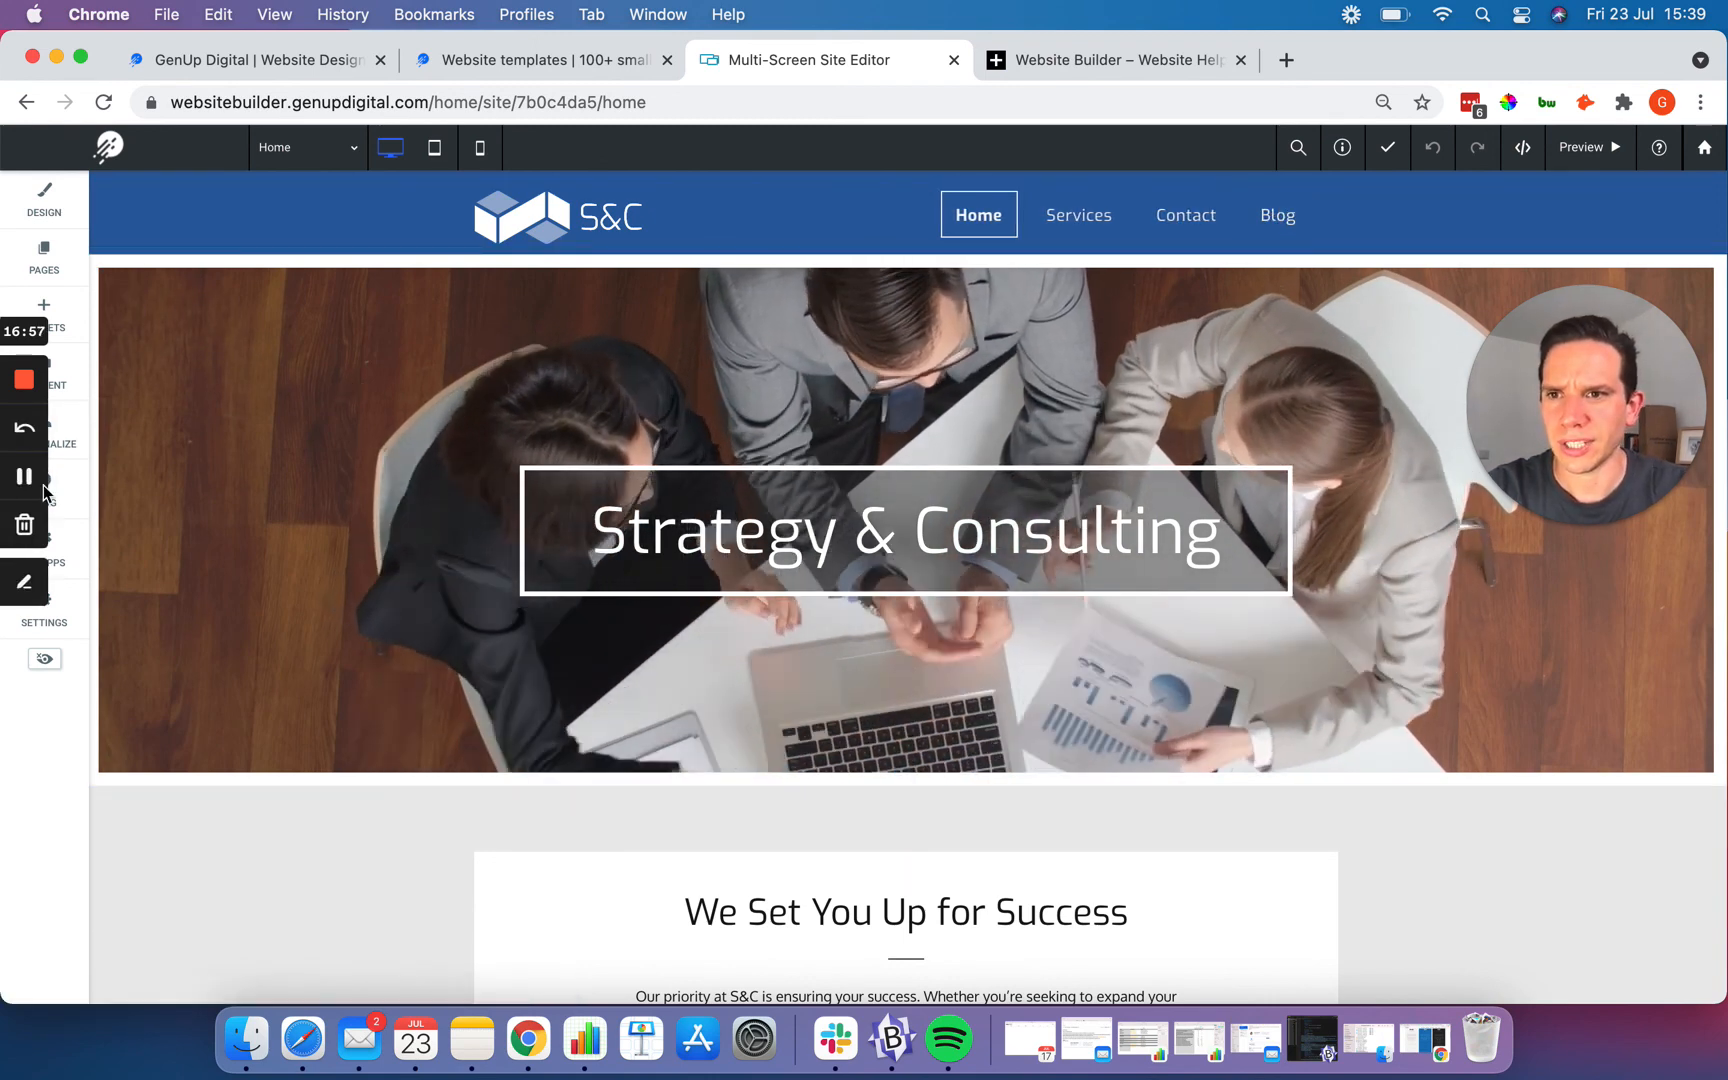
Step: Review the blog's settings and its list of posts in the blog management area, then close it
{"action": "left_click", "coordinate": [44, 485]}
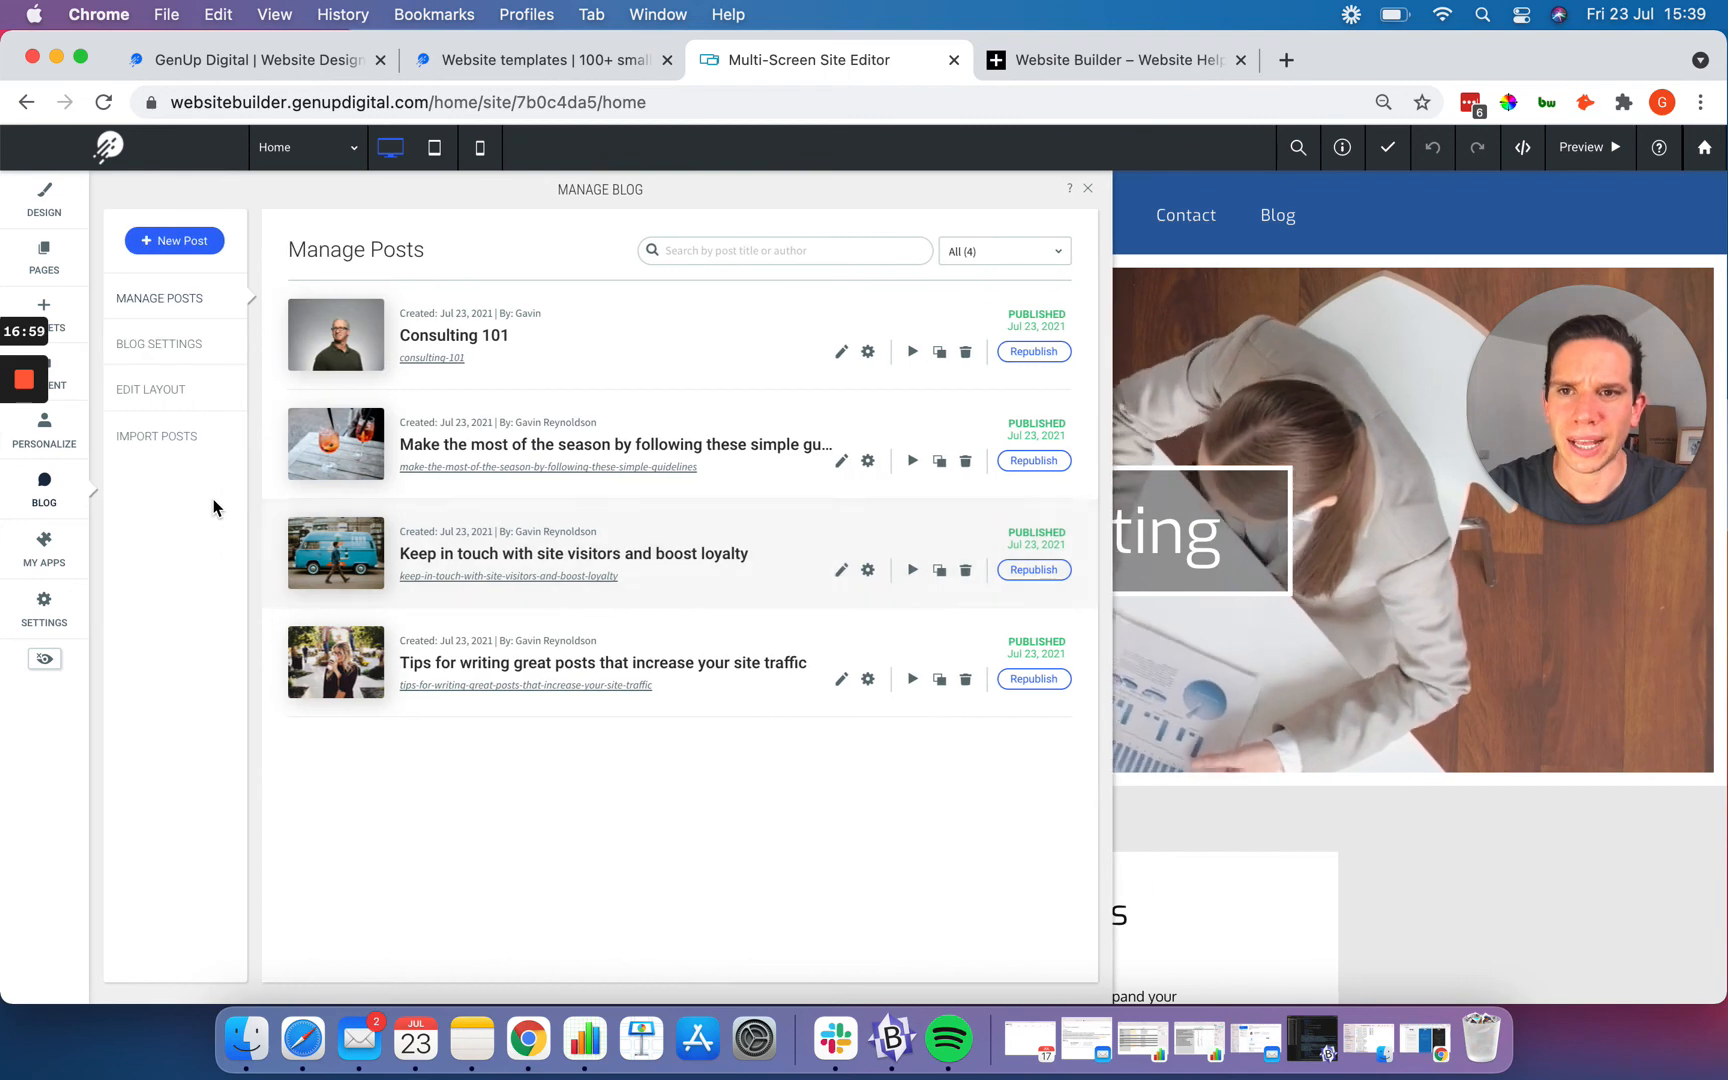
{"action": "left_click", "coordinate": [193, 352]}
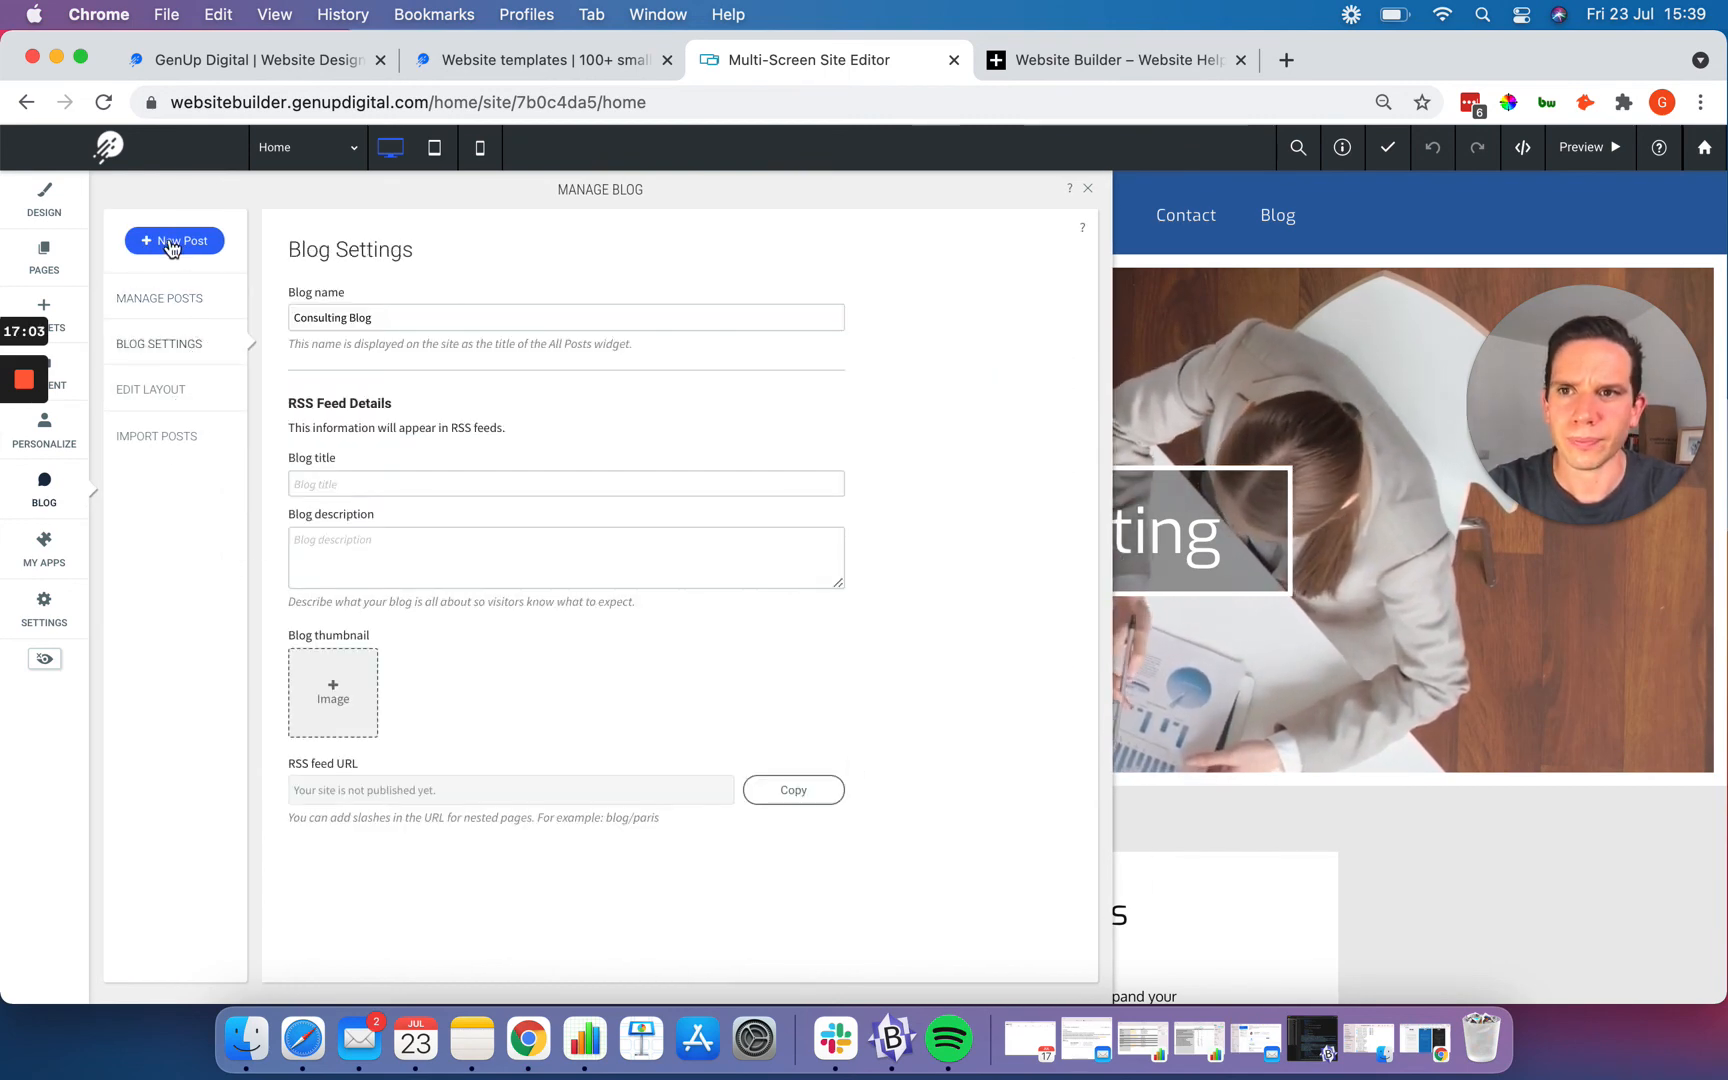
{"action": "left_click", "coordinate": [167, 313]}
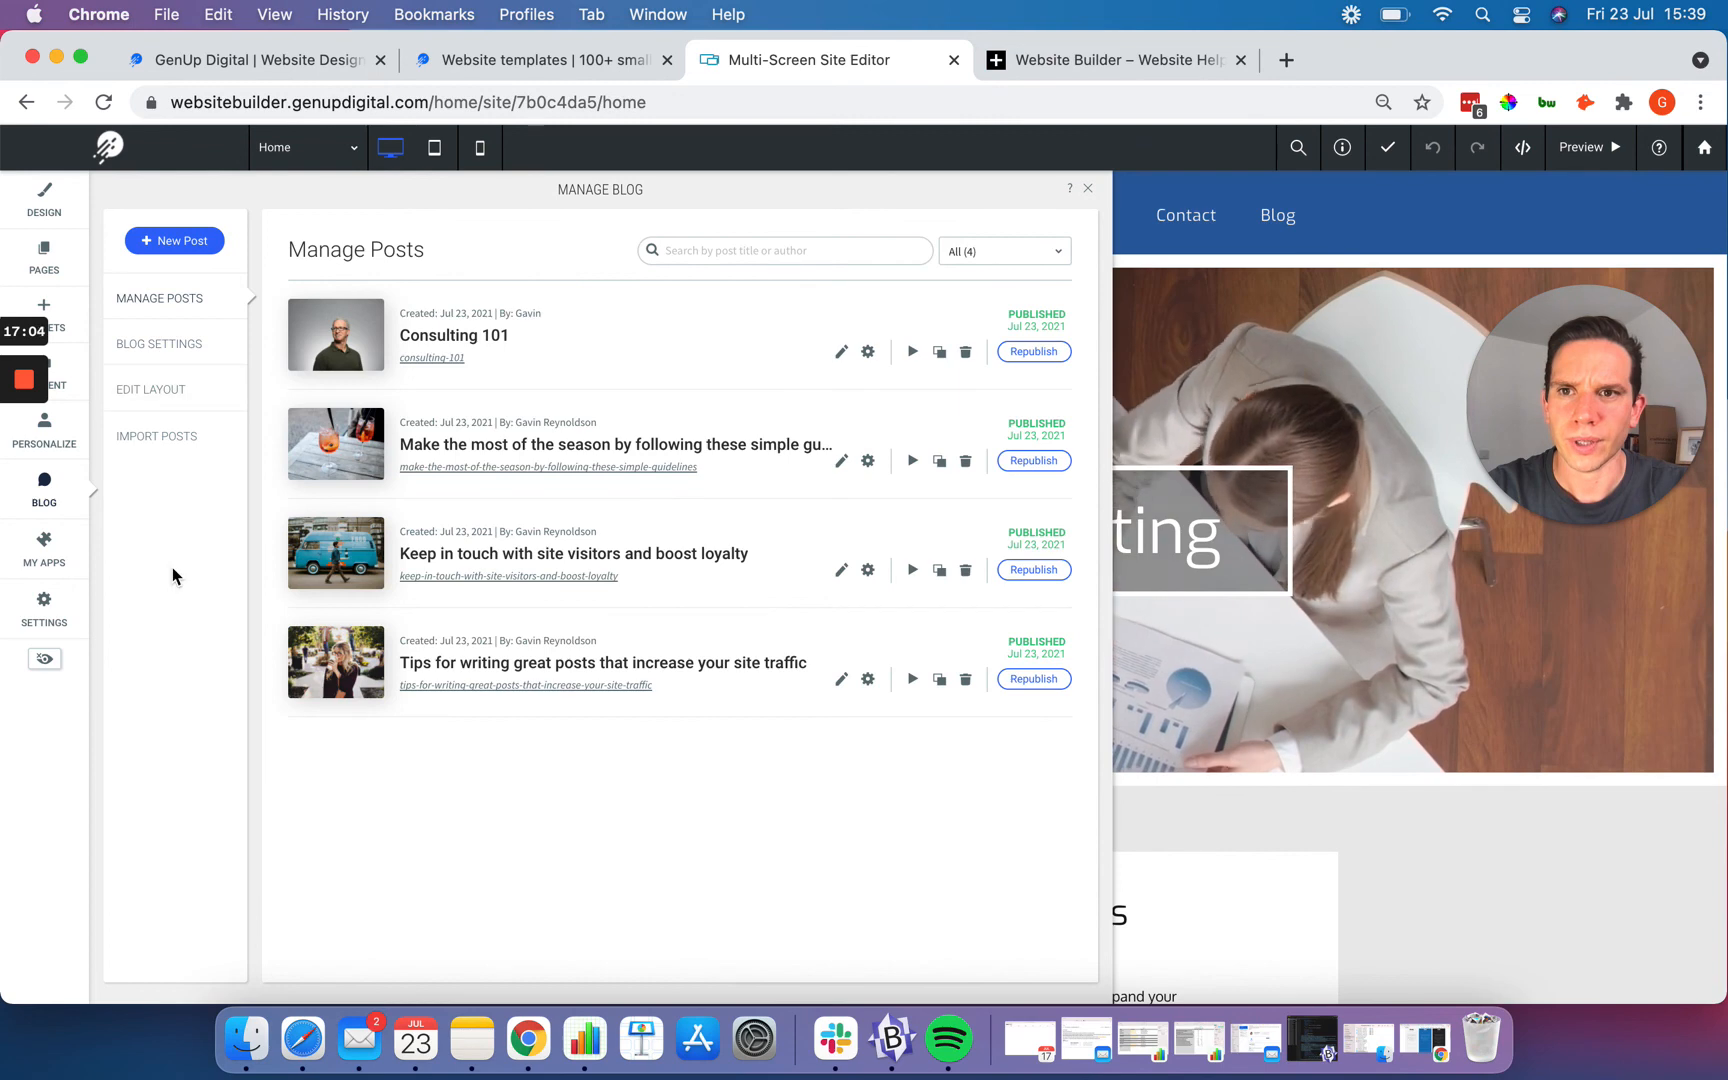
{"action": "left_click", "coordinate": [1088, 190]}
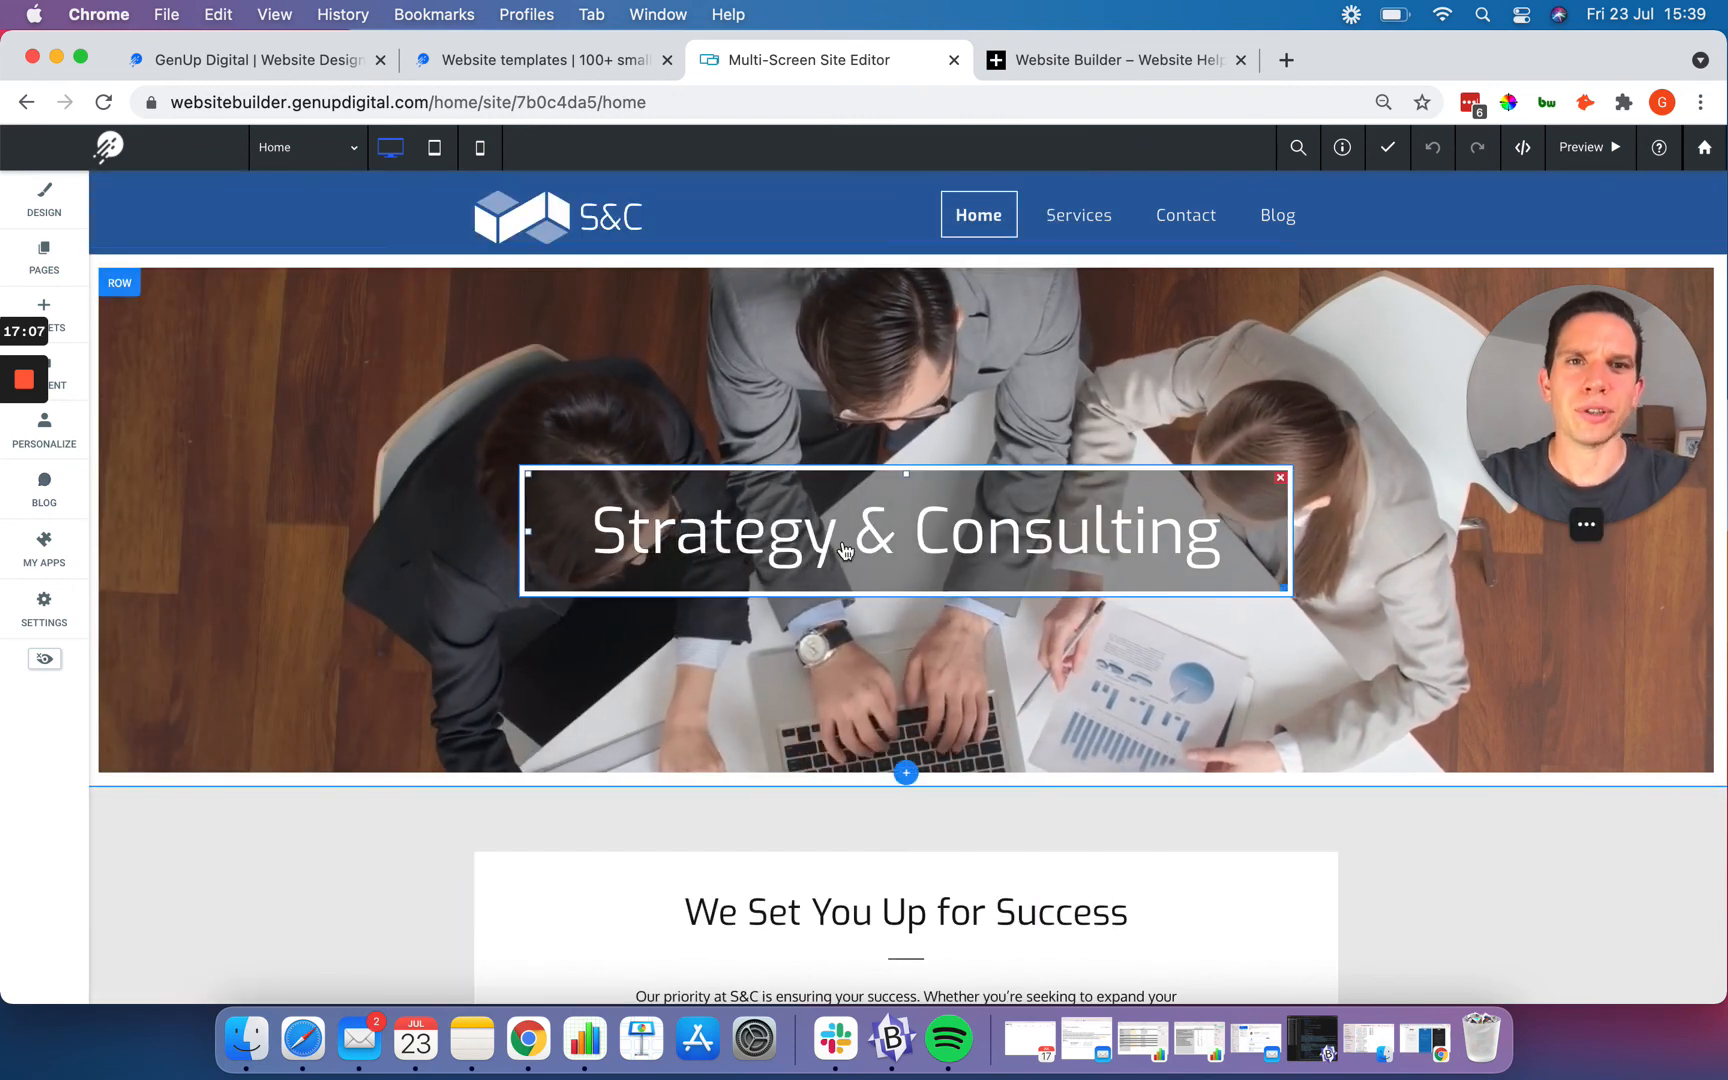